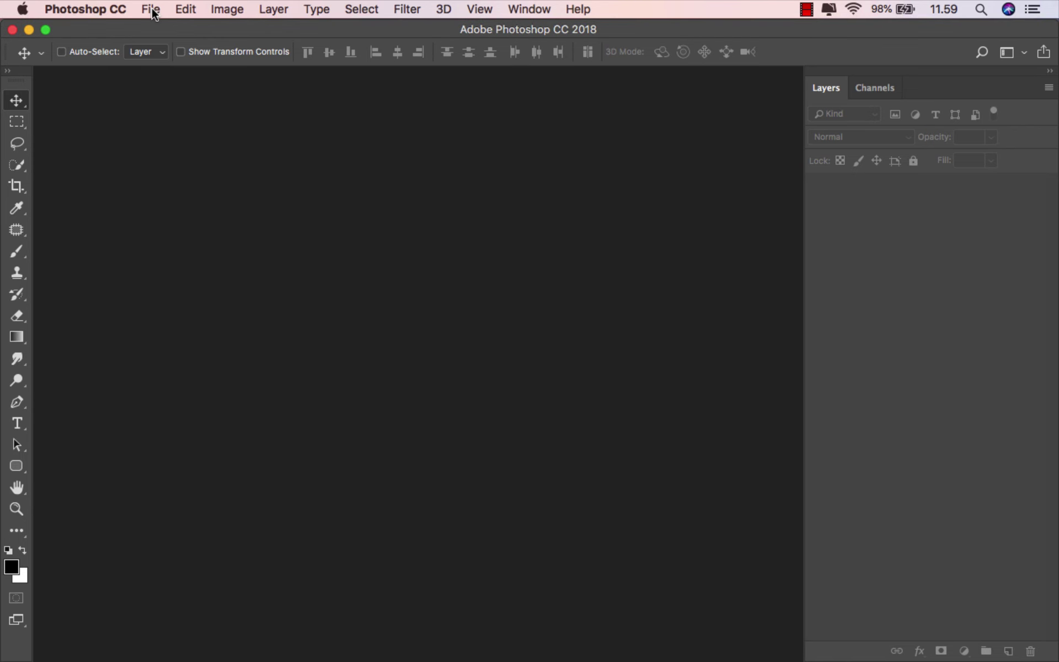
- Create a blank 6000 x 3770 px, 300 ppi document from the 6000x4000 preset
click(152, 10)
click(191, 30)
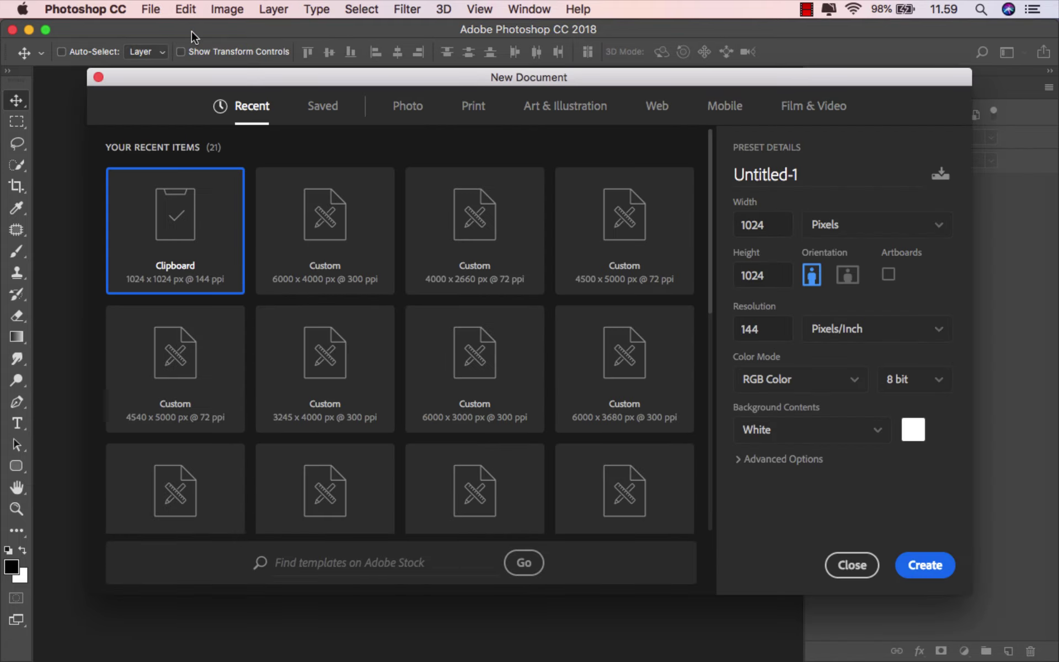
click(337, 221)
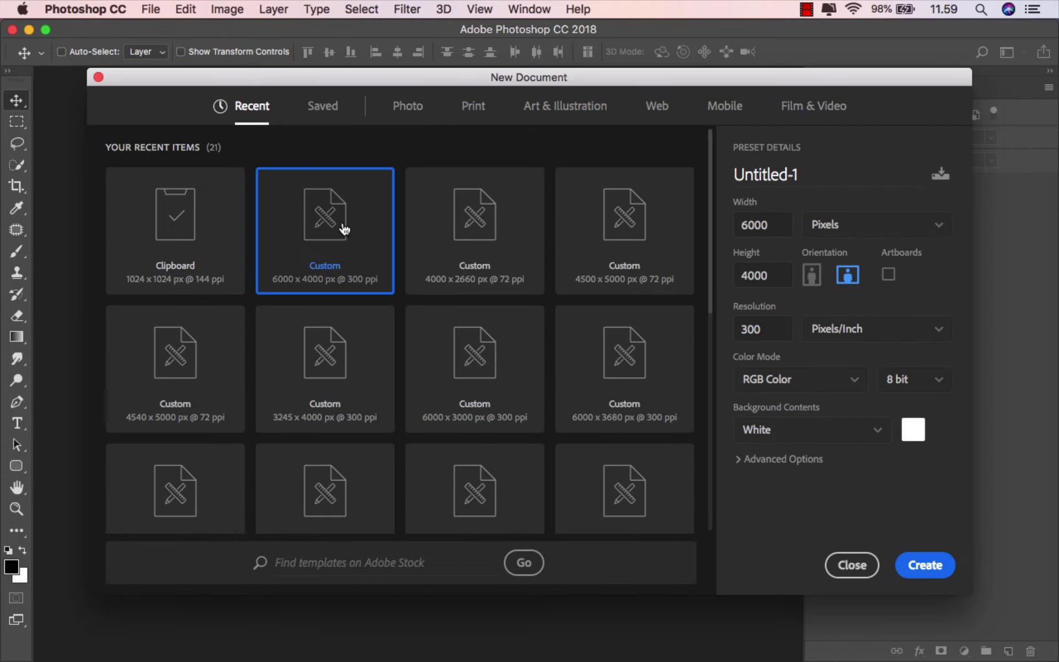
double_click(773, 275)
text(3770)
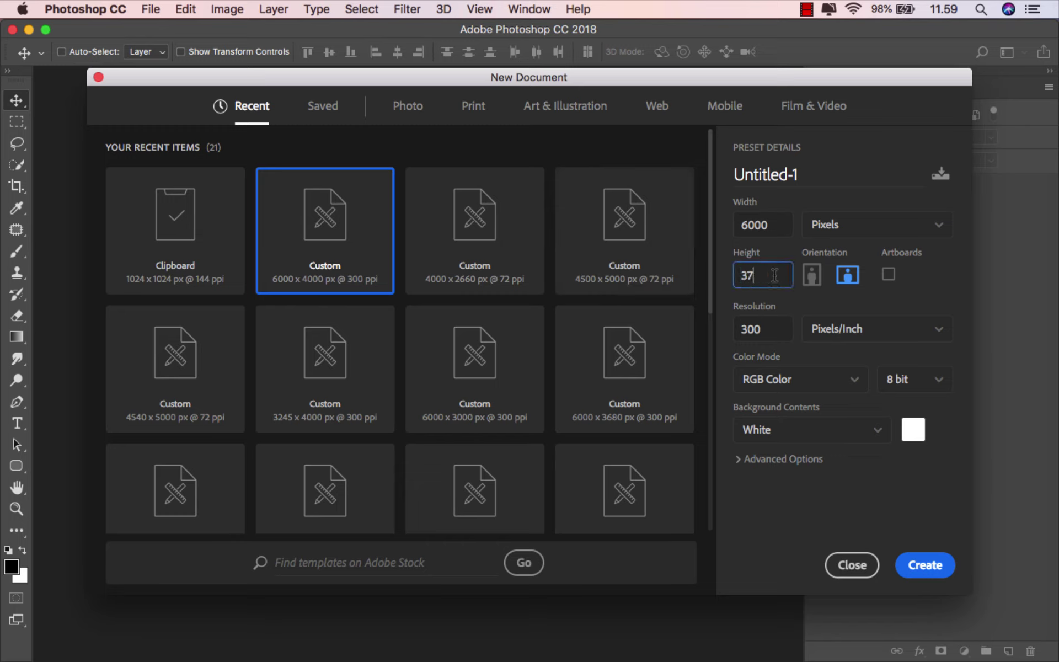
click(852, 279)
click(913, 561)
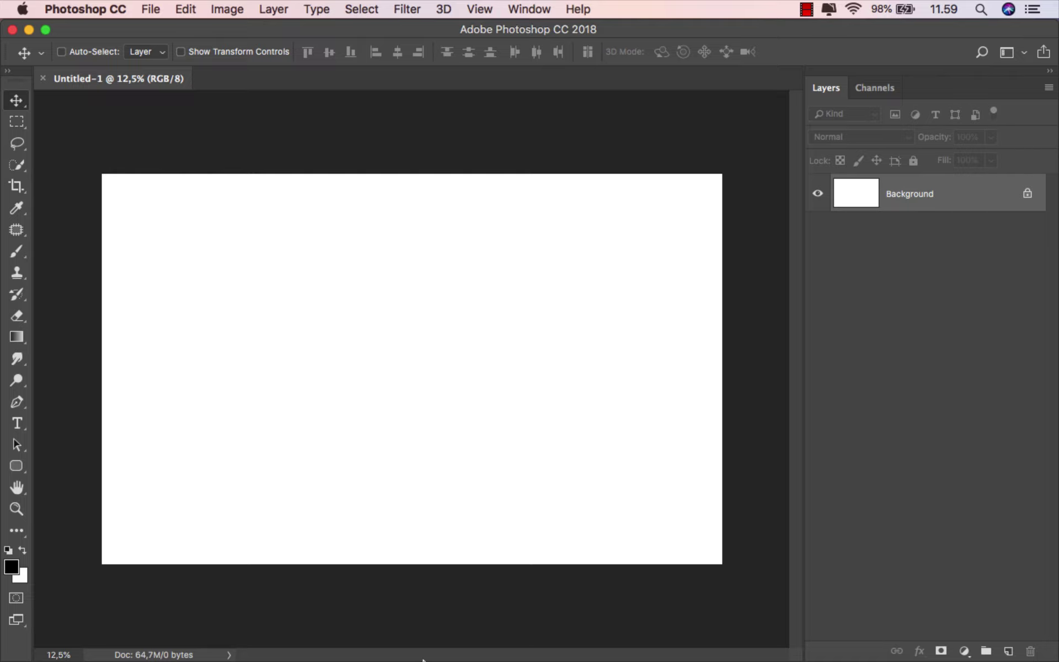
- Place misty_morning_02 on the canvas, stretched to full width and down to the bottom edge
click(380, 624)
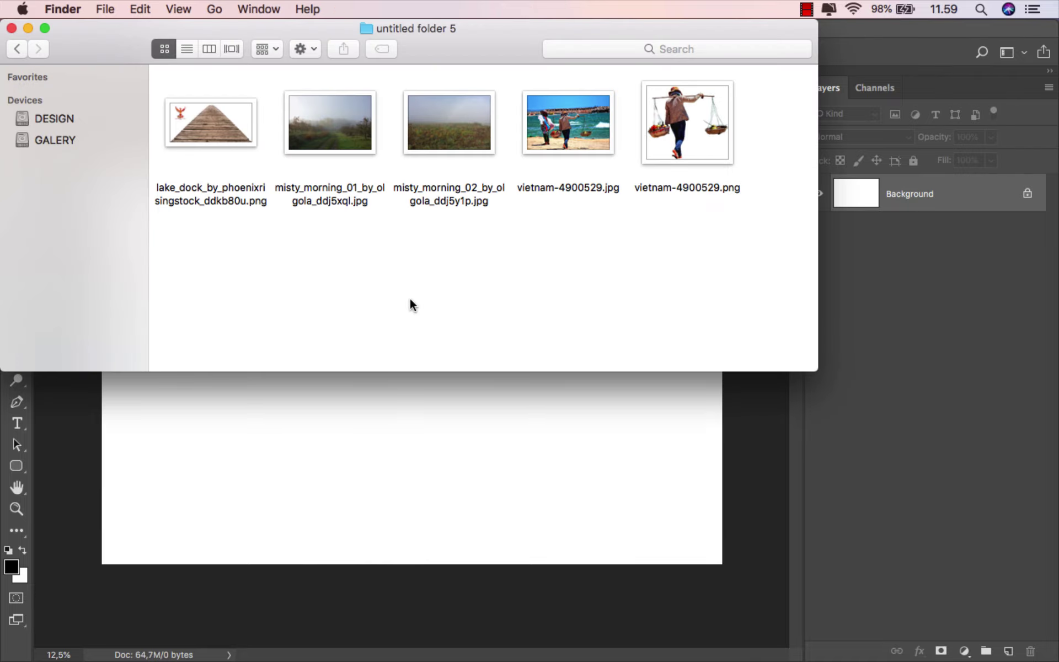
mouse_move(452, 138)
mouse_down()
mouse_move(442, 527)
mouse_move(434, 367)
mouse_up()
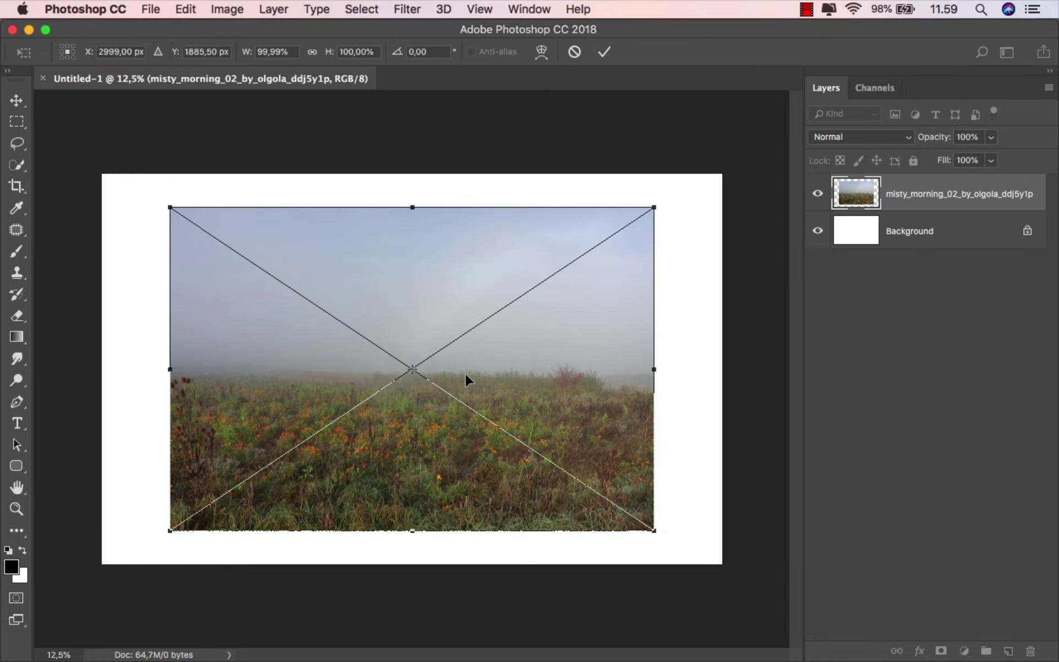
drag(654, 370, 723, 369)
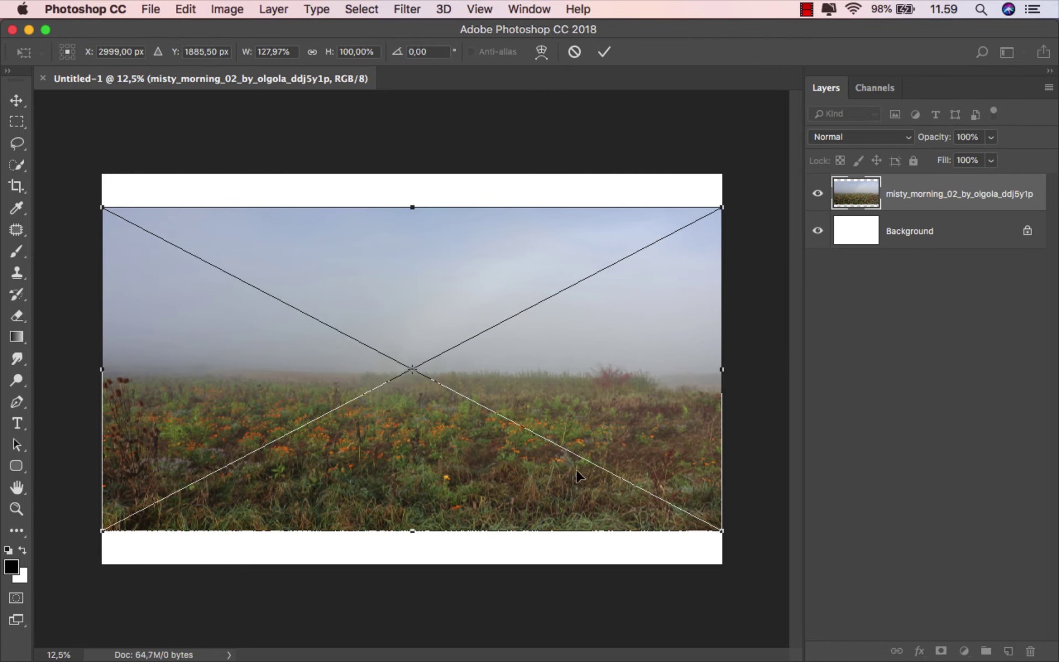
drag(409, 531, 408, 564)
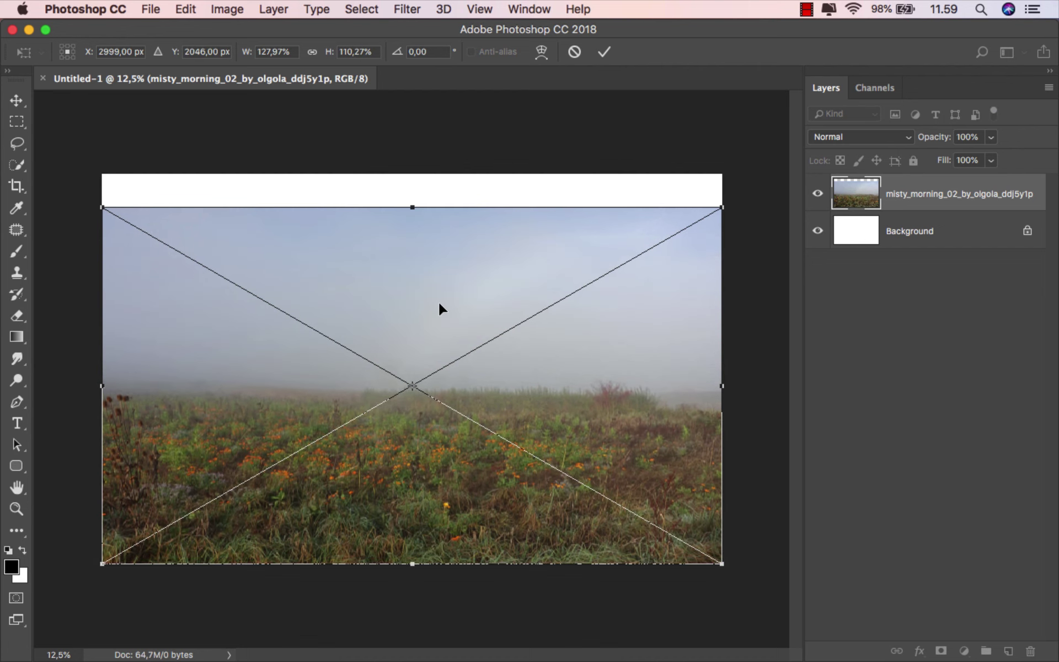
drag(414, 208, 414, 227)
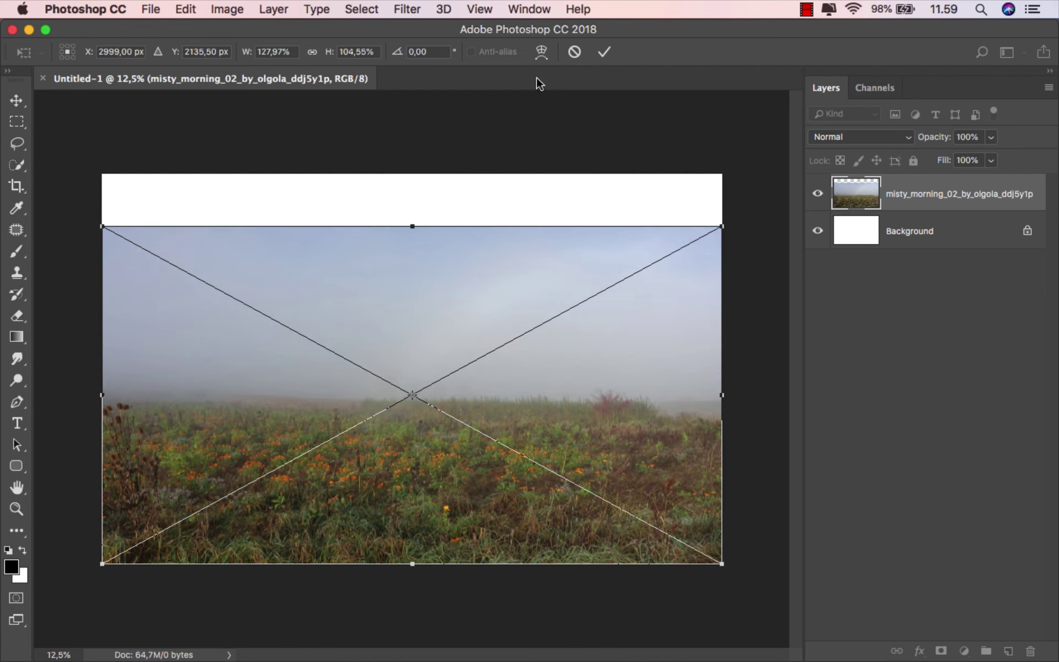
click(604, 51)
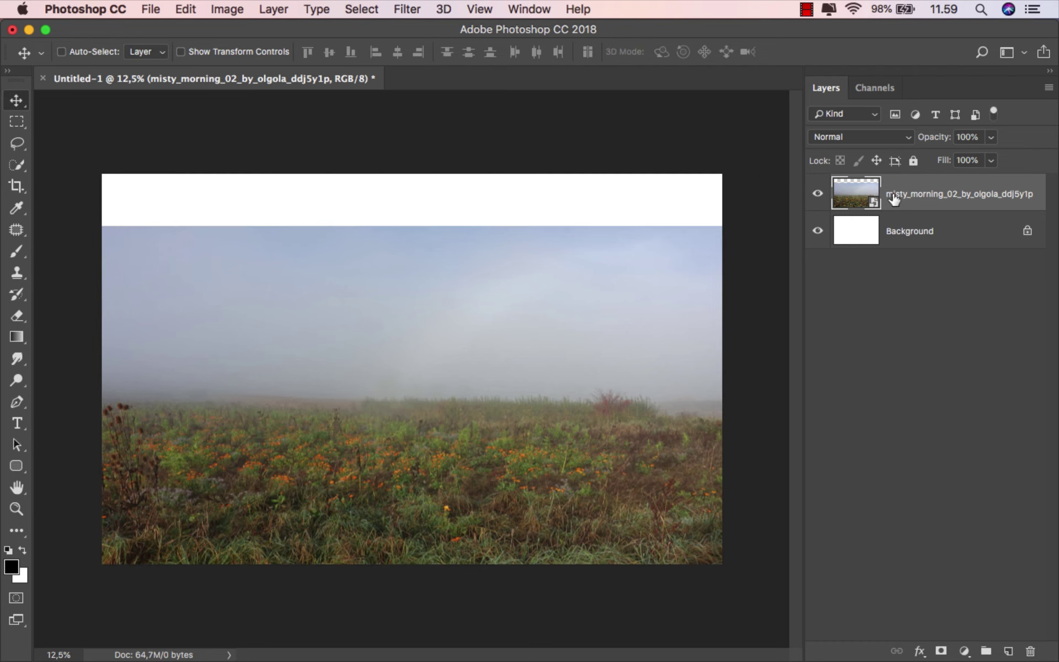
- Add a layer mask to the meadow photo and set the Gradient tool to 100% opacity
click(940, 651)
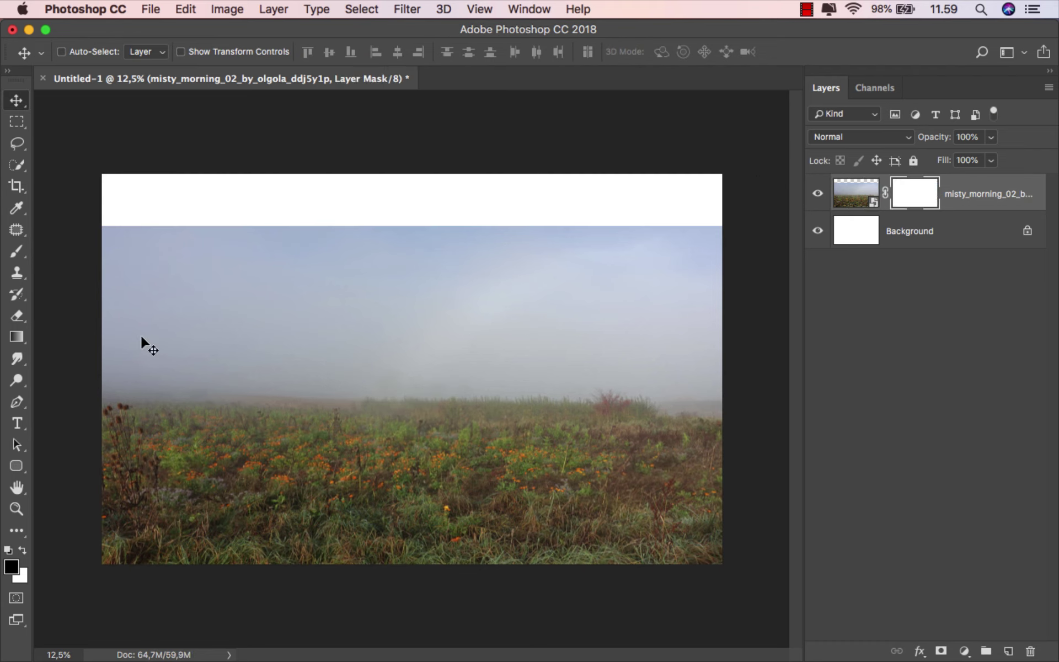
click(17, 336)
click(49, 335)
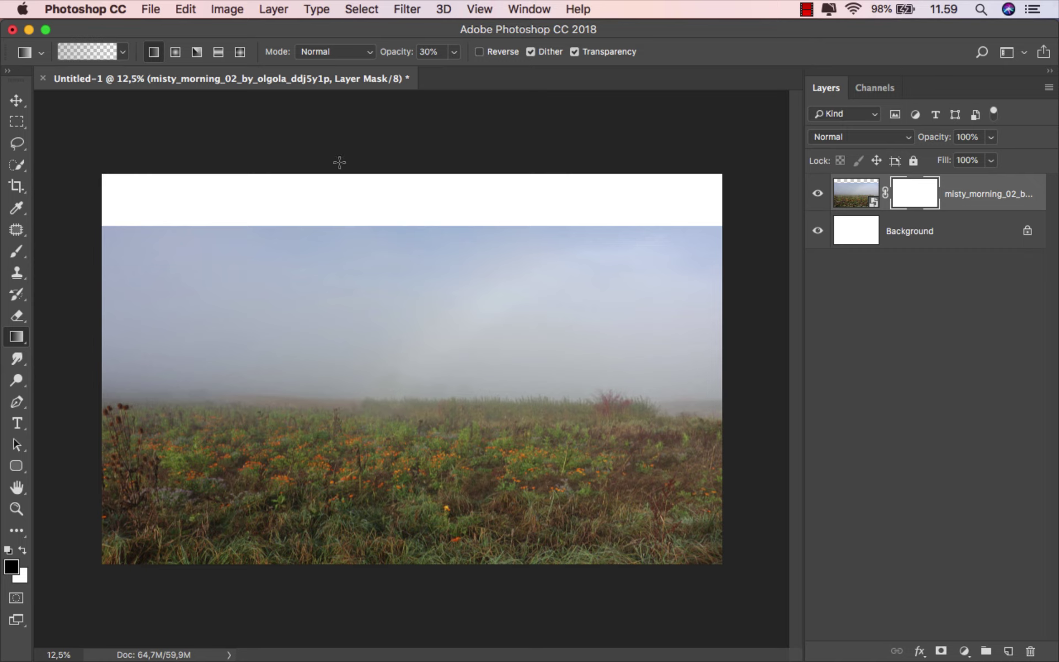
click(455, 52)
drag(453, 71, 539, 68)
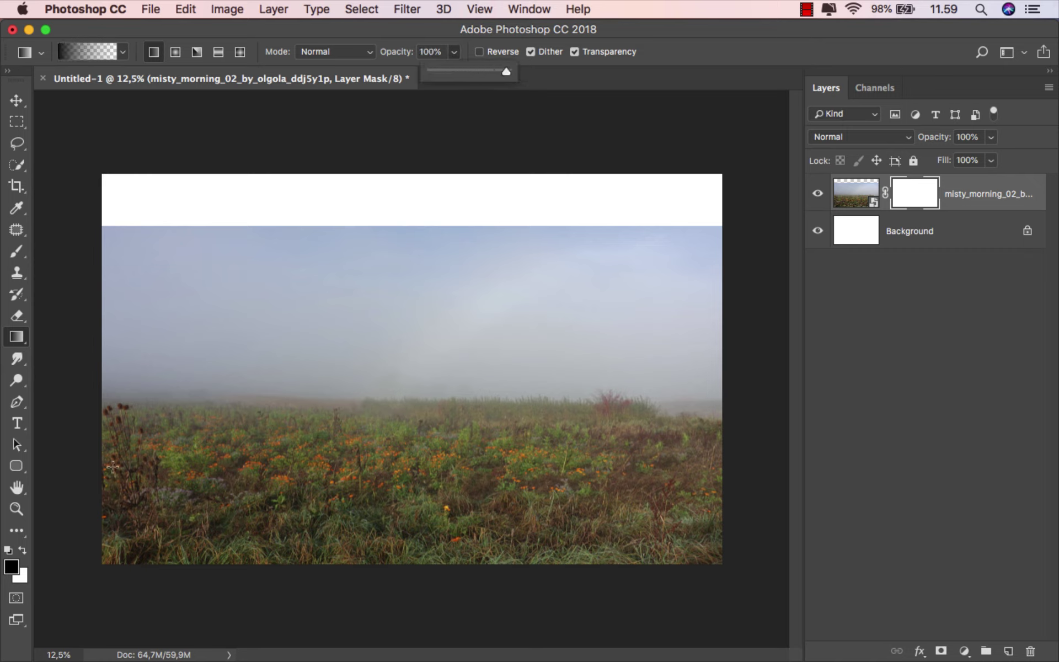
click(23, 554)
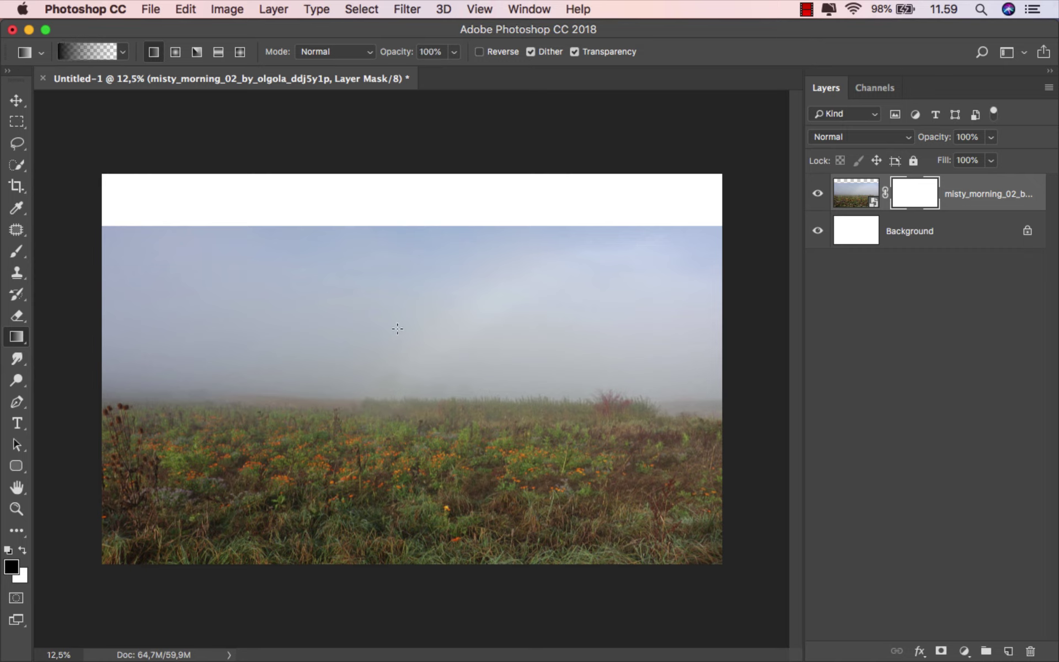
- Draw a top-to-grass gradient on the mask so the sky fades to white
drag(406, 365, 403, 458)
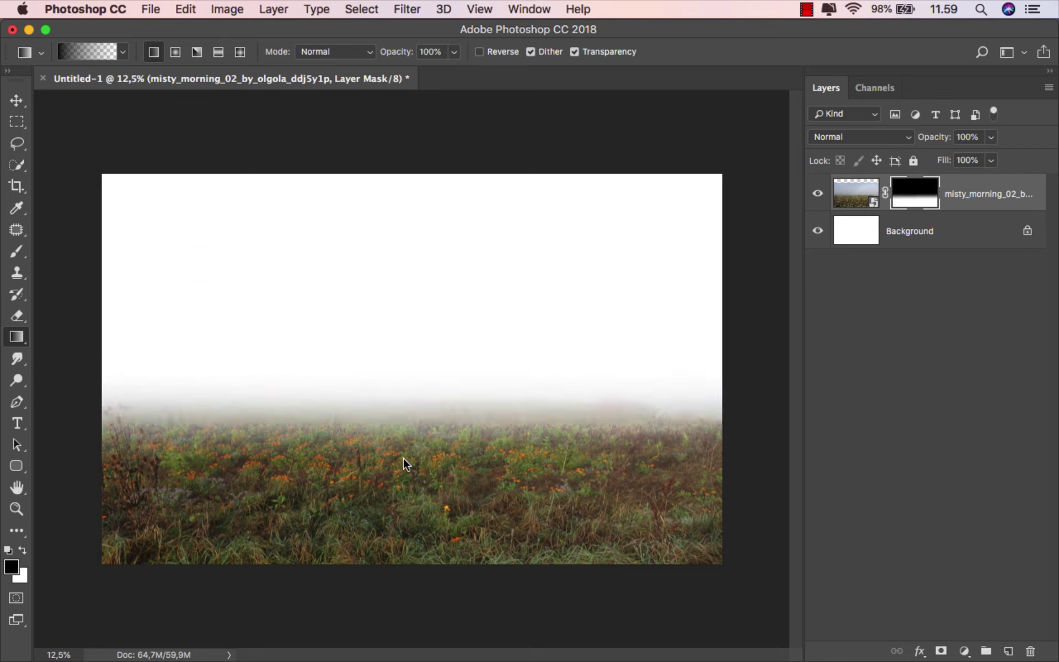
drag(391, 241, 389, 449)
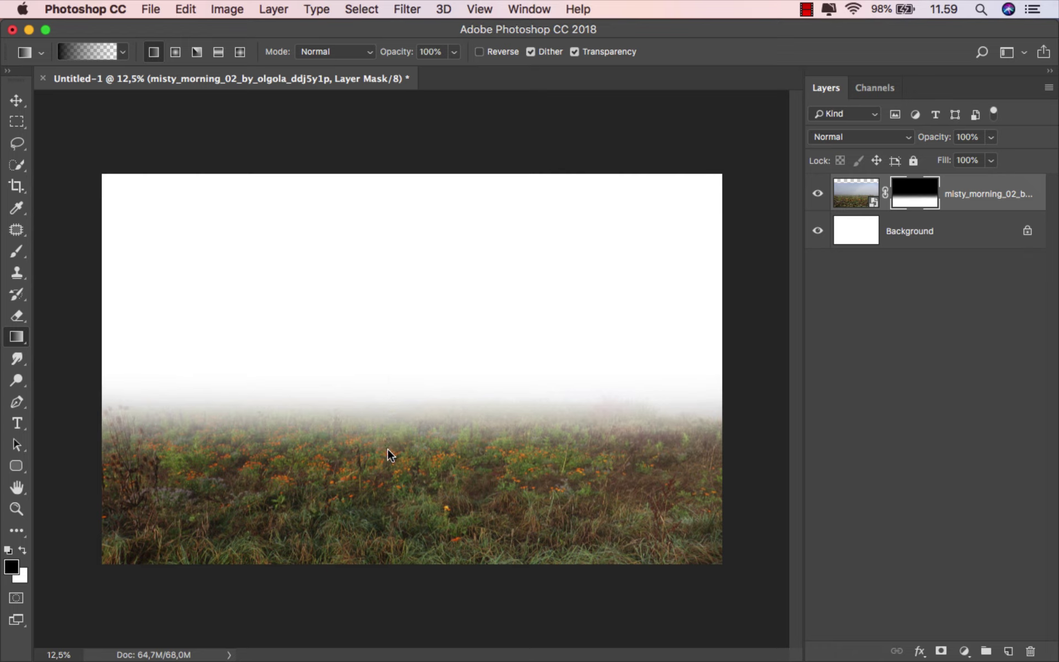
click(949, 192)
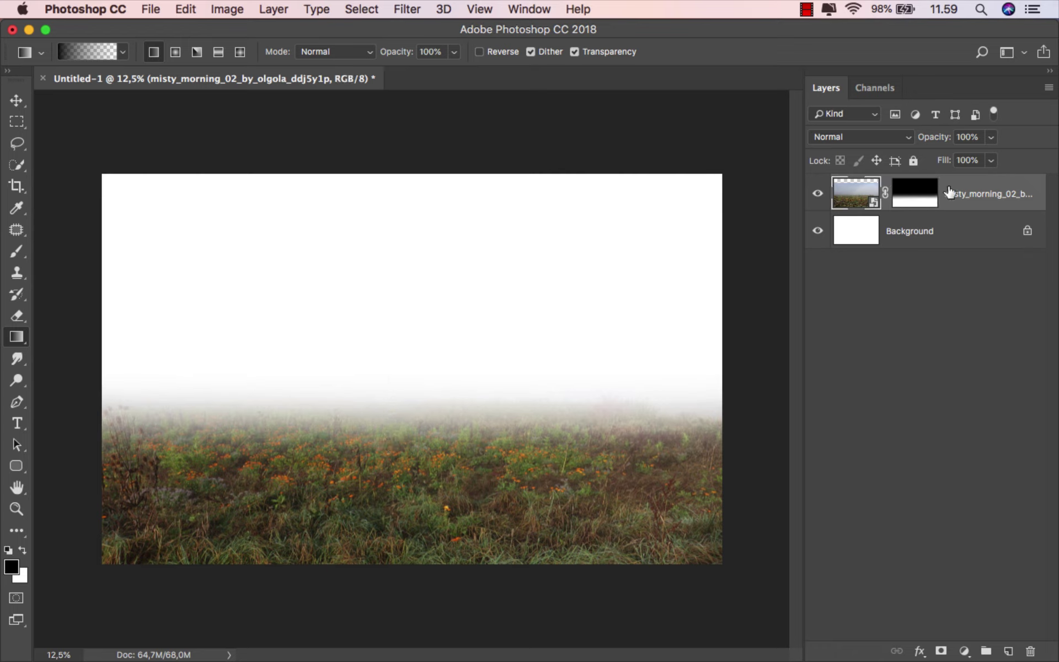
- Add an olive #6c6959 Solid Color fill layer just above the Background, beneath the meadow photo
click(948, 226)
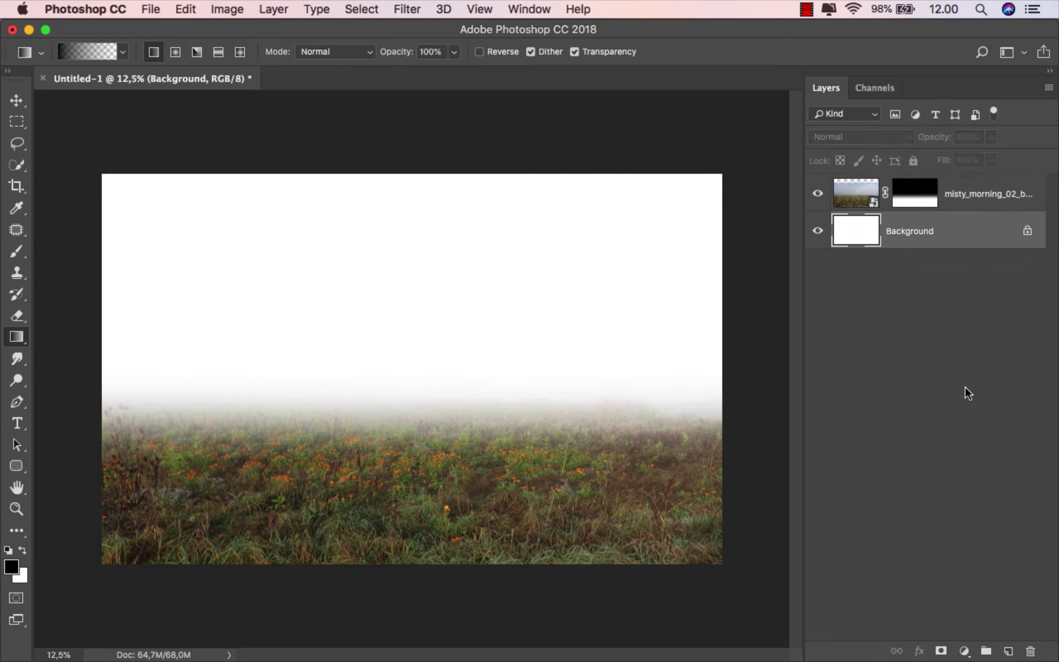
click(964, 651)
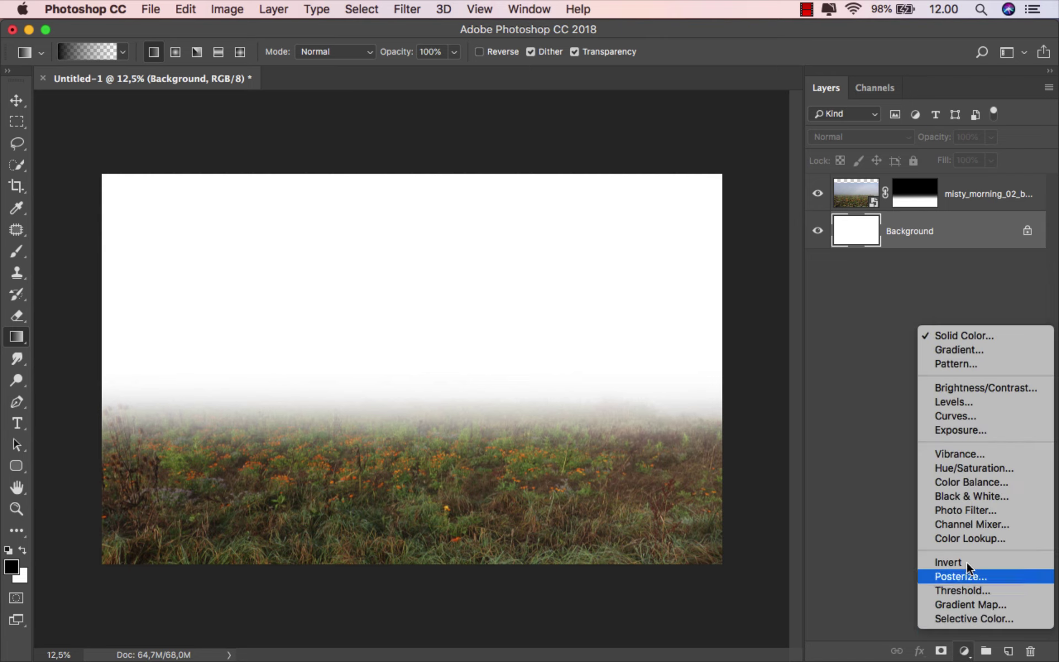
click(969, 334)
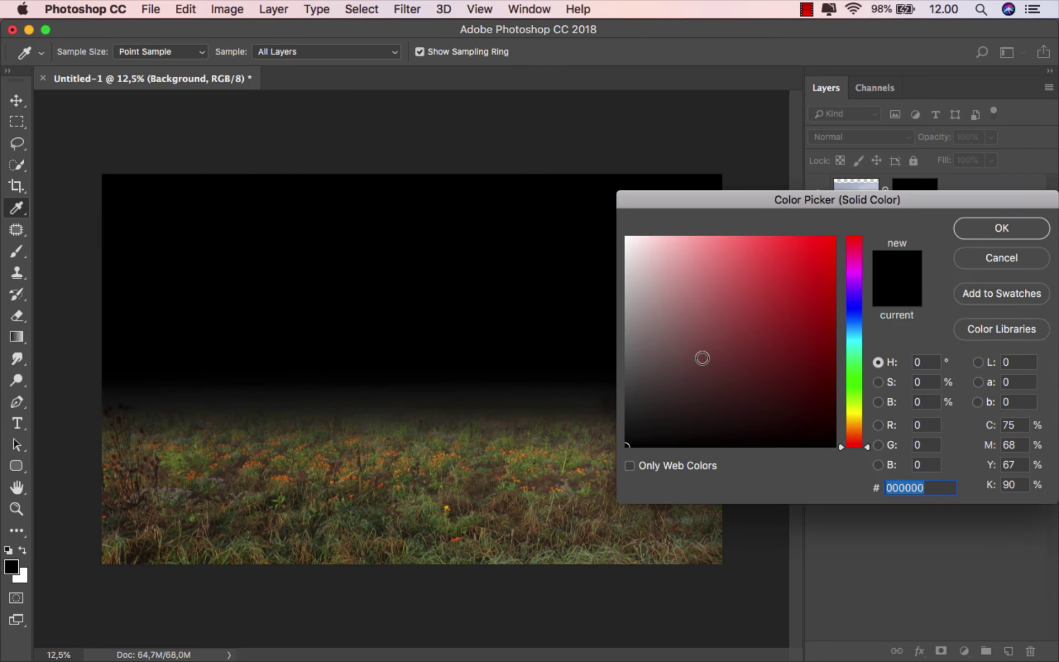
click(670, 355)
drag(670, 354, 662, 358)
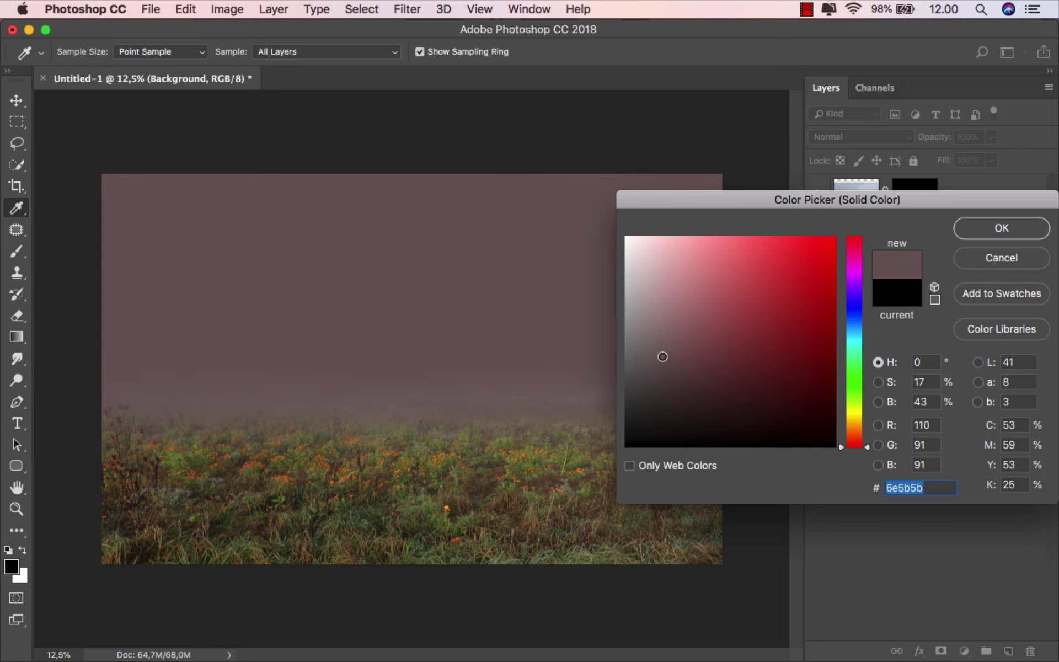
click(849, 419)
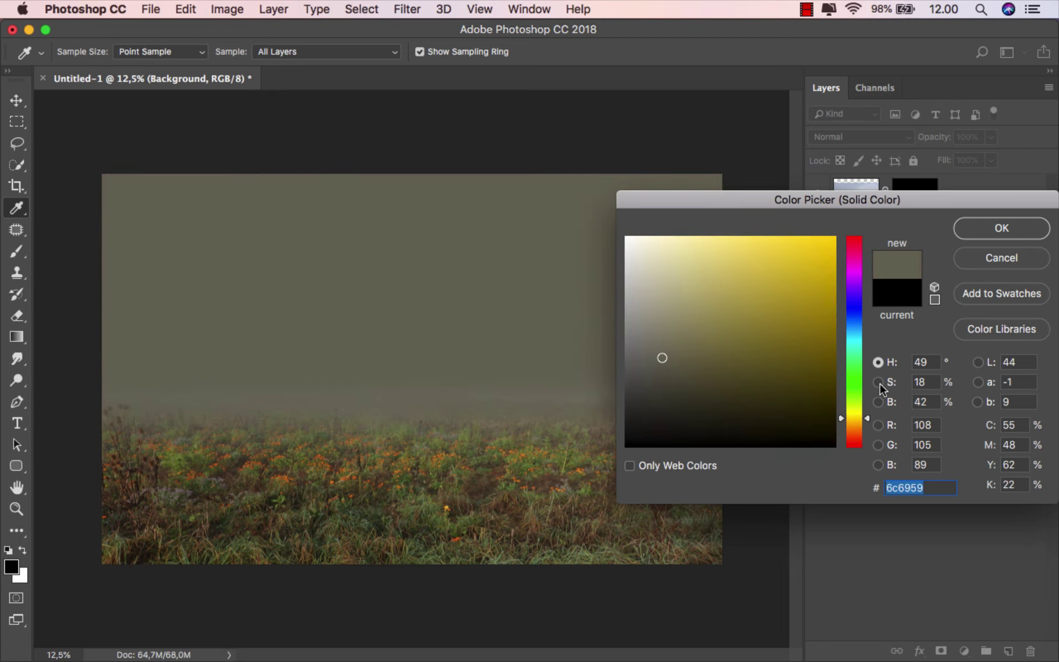
click(981, 237)
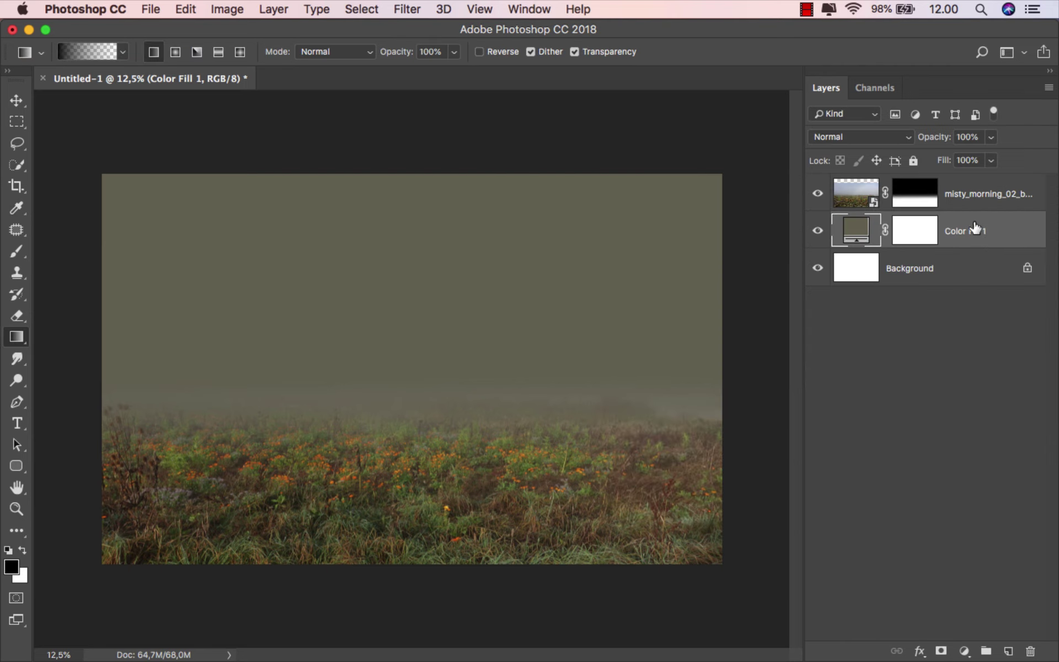
click(969, 205)
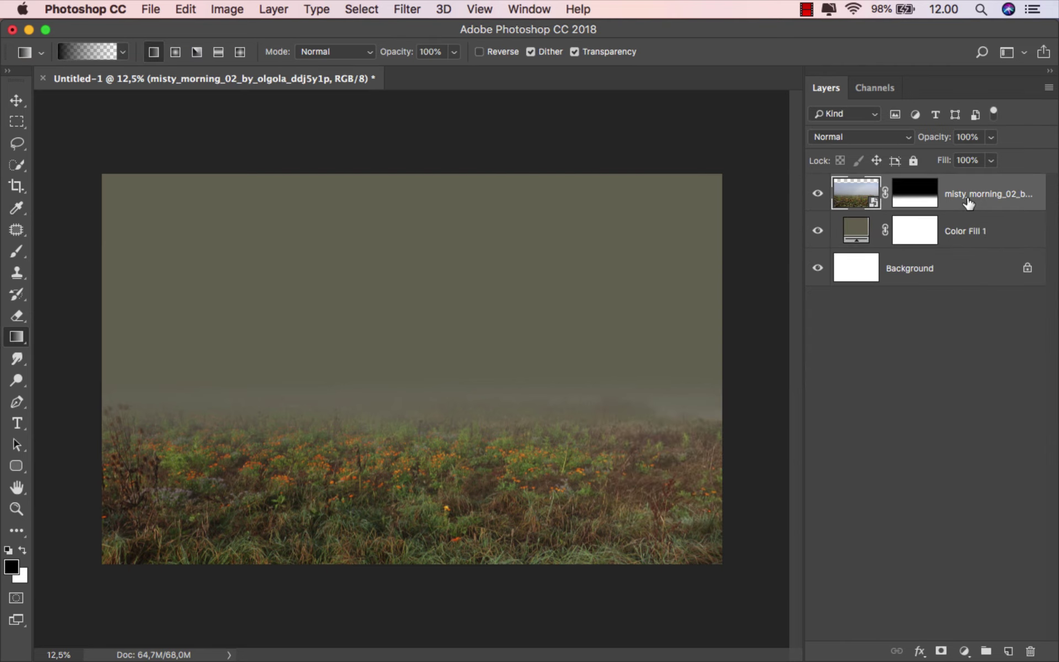
- Place the misty_morning_01 photo and enlarge it to about 128%
click(361, 615)
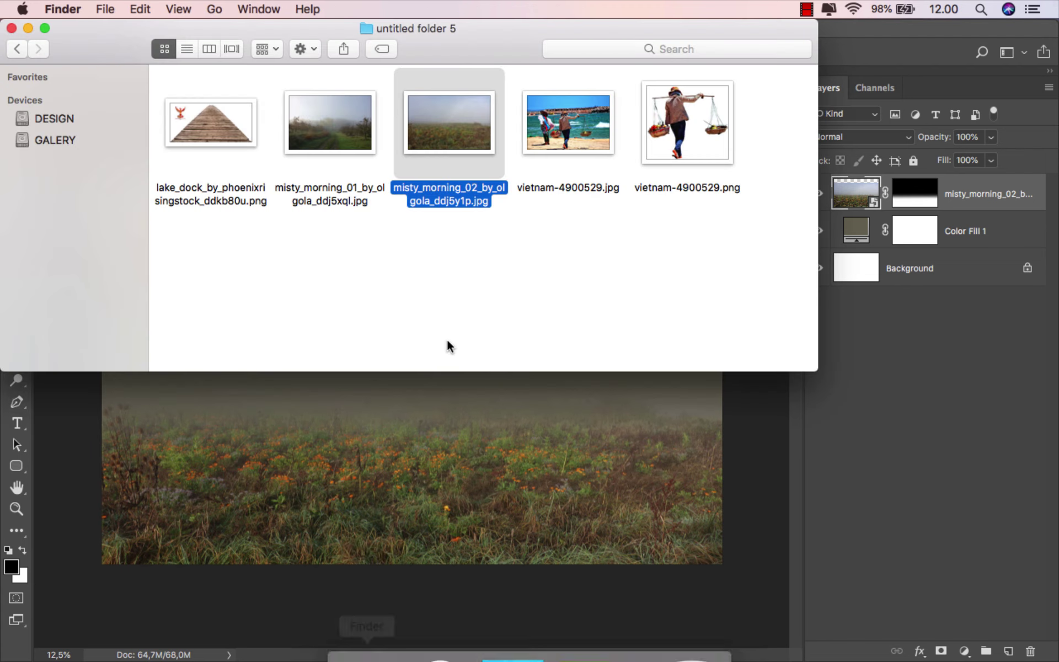
mouse_move(309, 152)
mouse_down()
mouse_move(375, 531)
mouse_move(378, 467)
mouse_up()
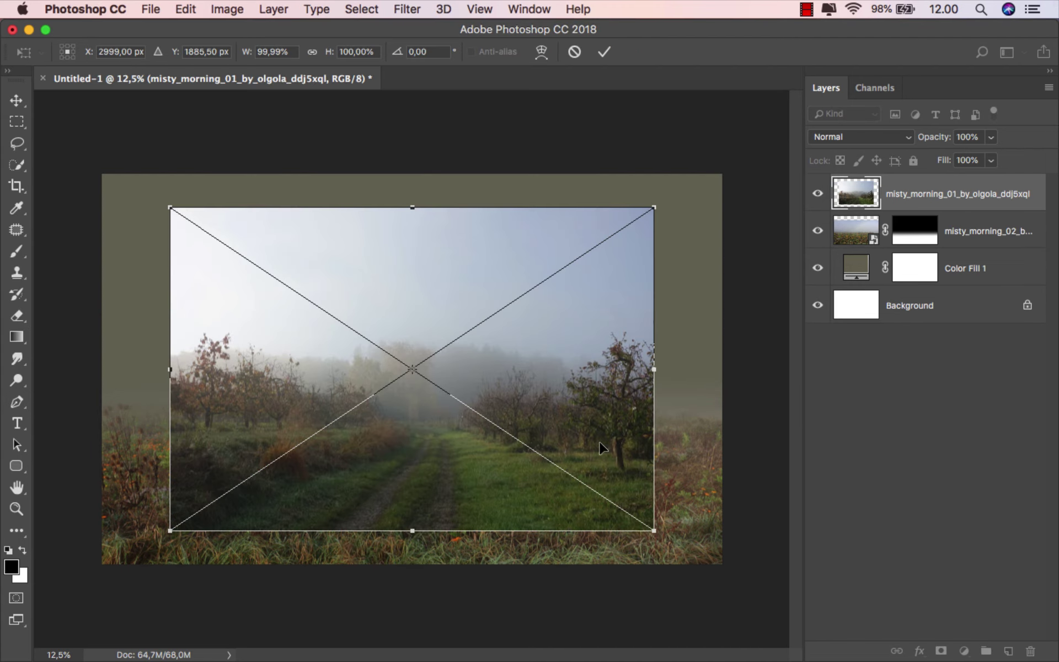
drag(655, 208, 715, 156)
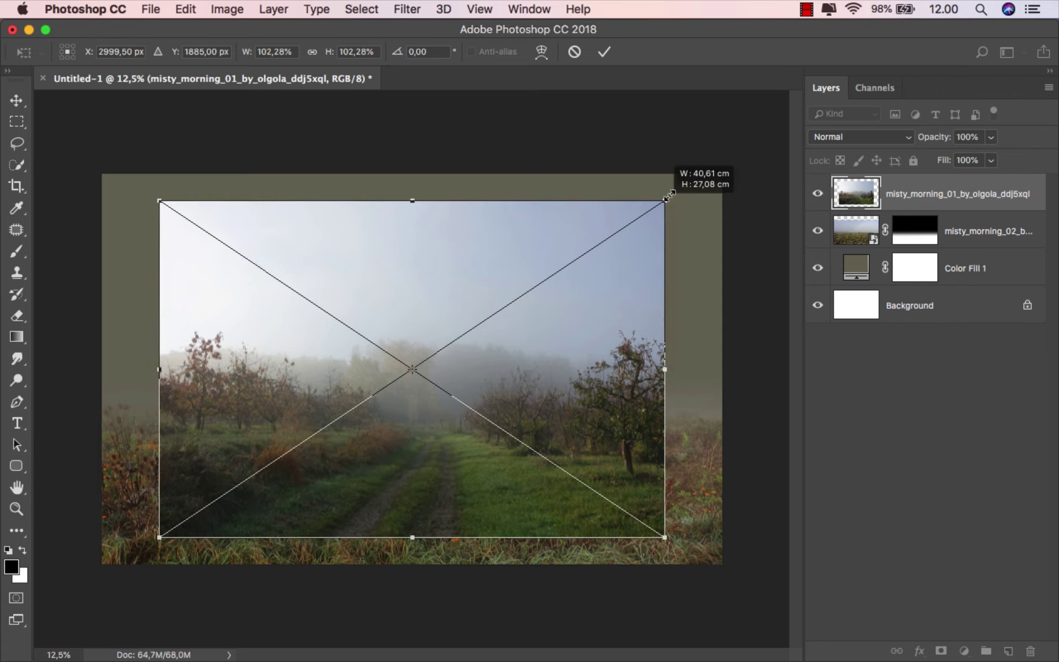
scroll(550, 365, down, 2)
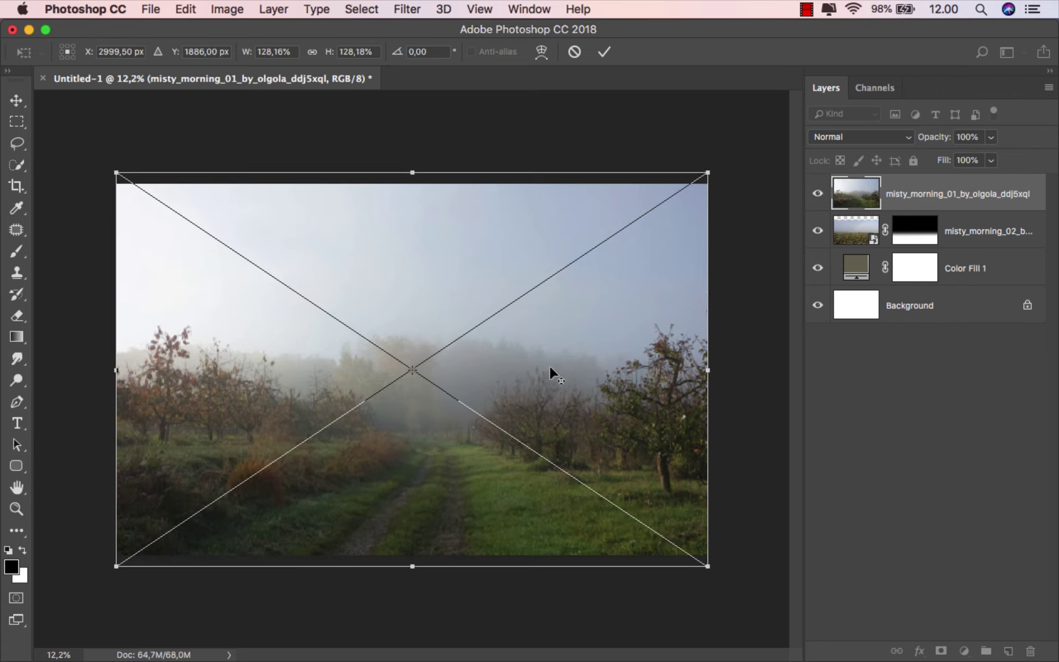
scroll(550, 365, down, 2)
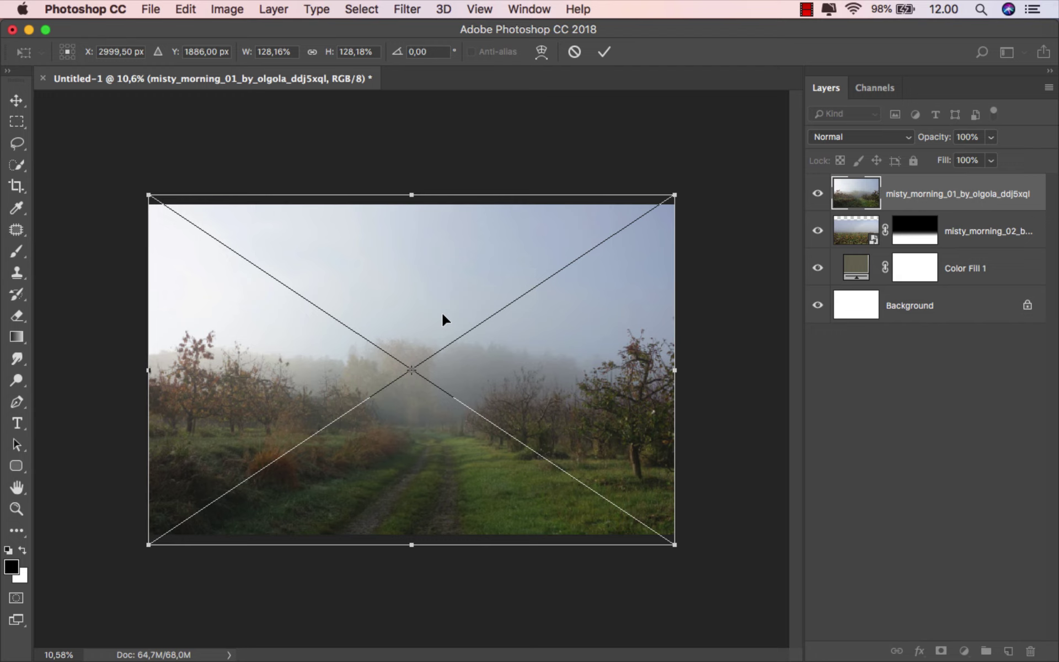
click(604, 51)
- Move misty_morning_01 beneath the meadow photo and set it to Multiply blend mode
key(g)
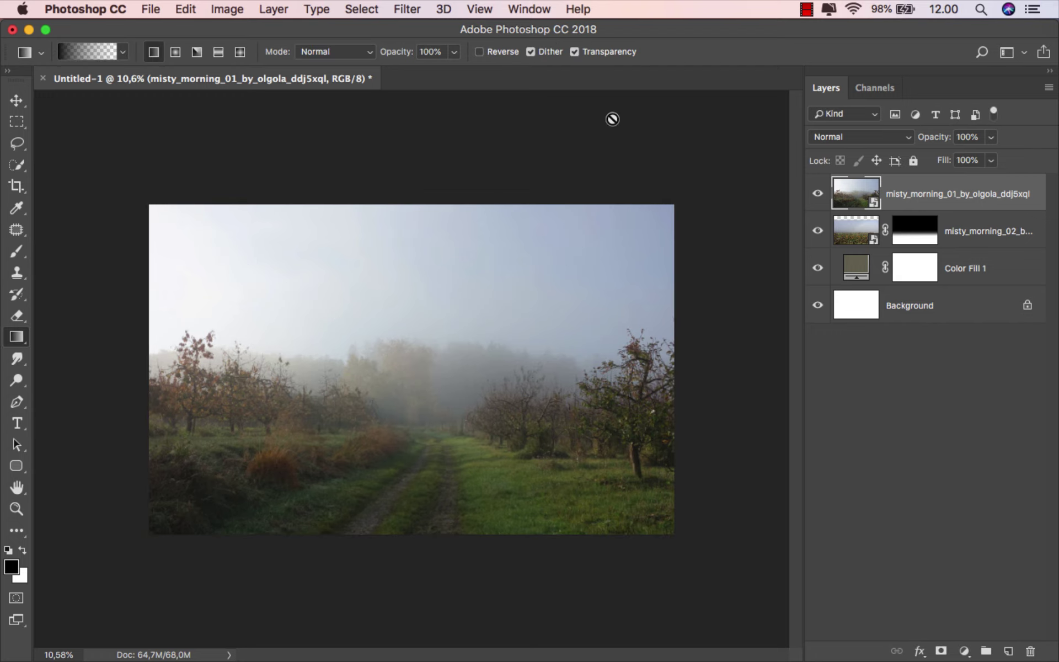
drag(958, 198, 955, 238)
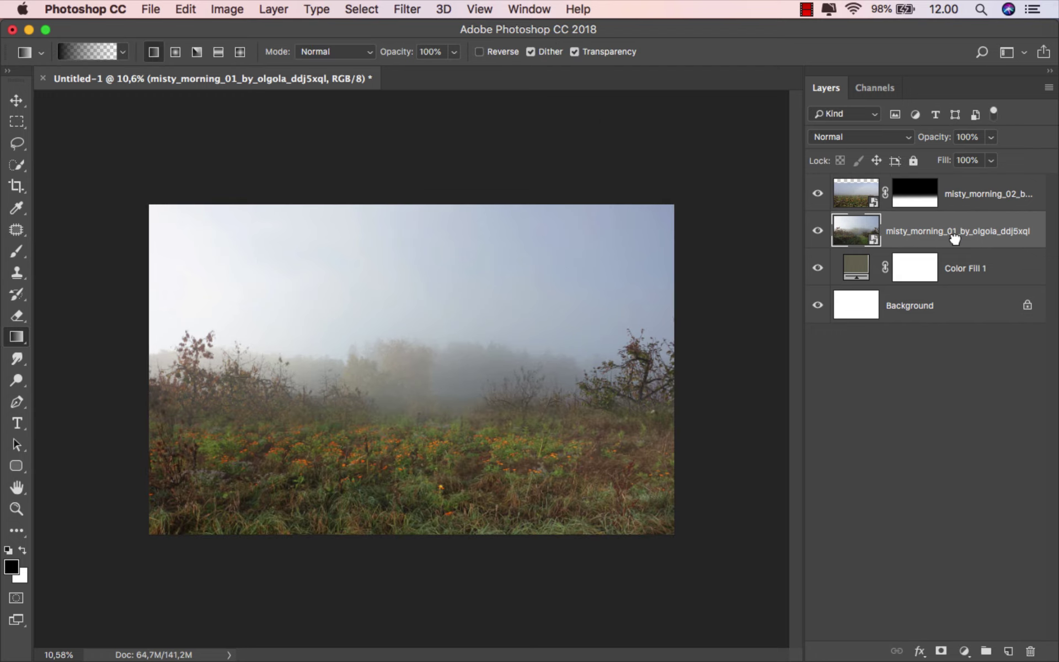
click(846, 138)
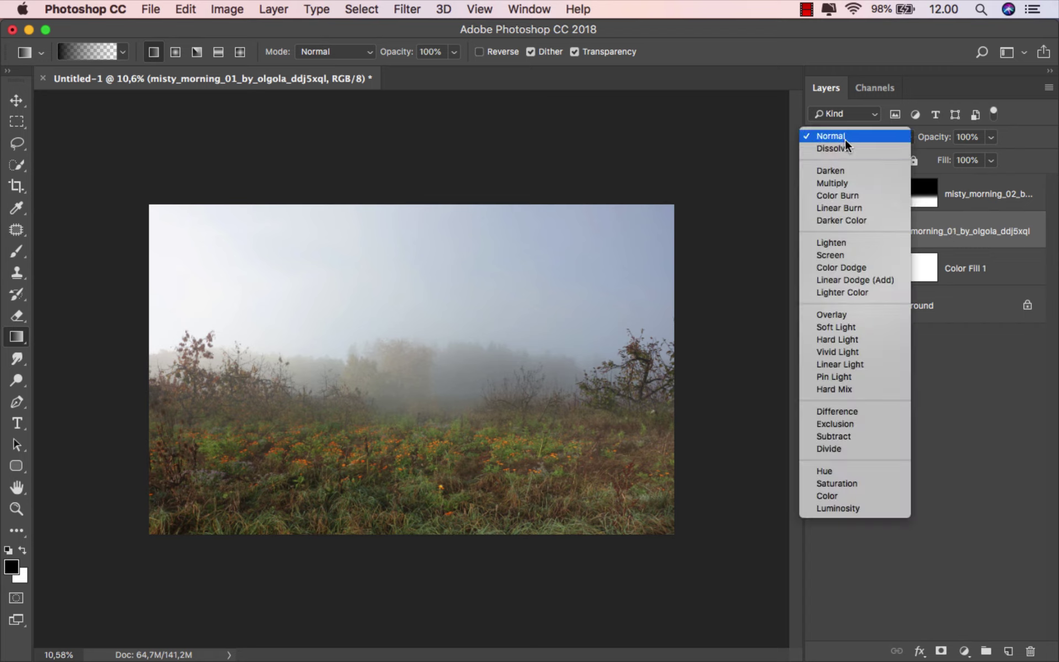
click(843, 180)
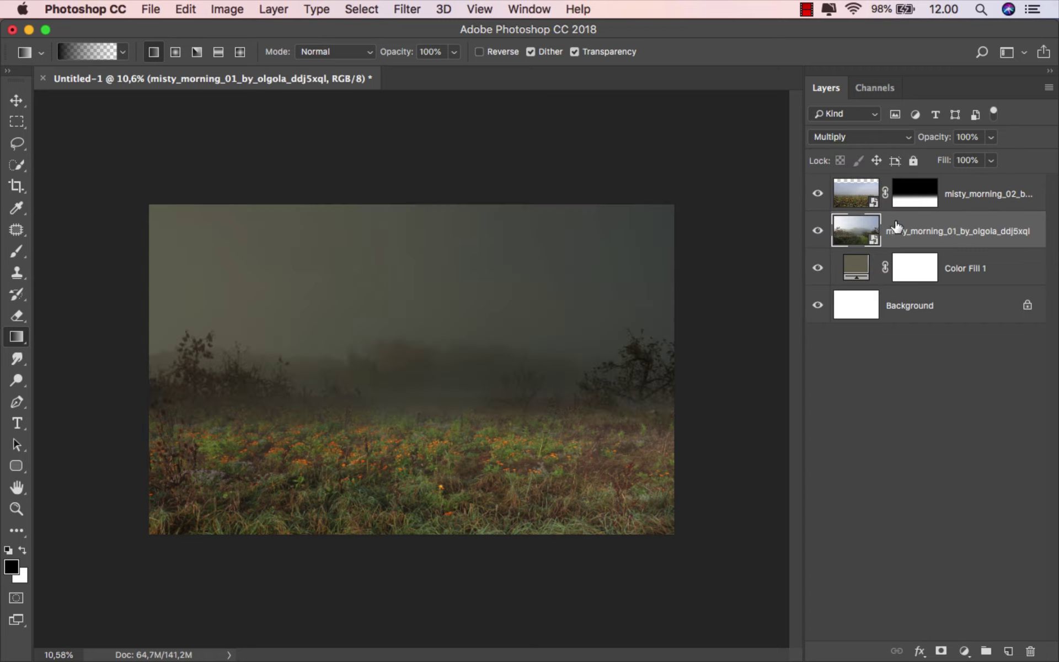
- Free-transform the meadow photo slightly lower and fine-tune its bottom edge
key(super+t)
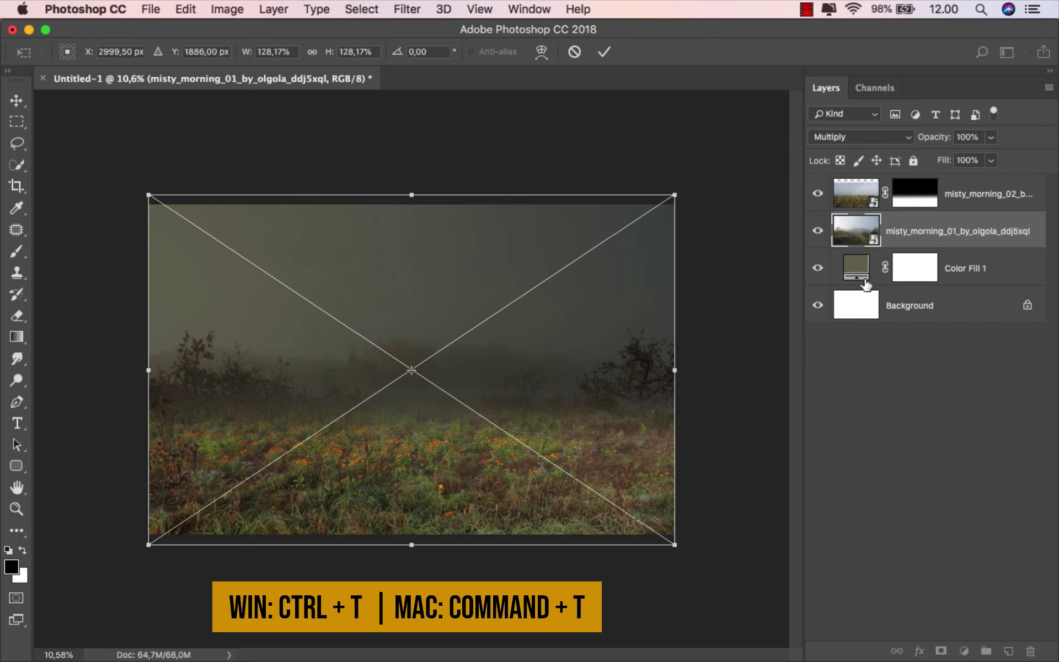
drag(431, 279, 431, 286)
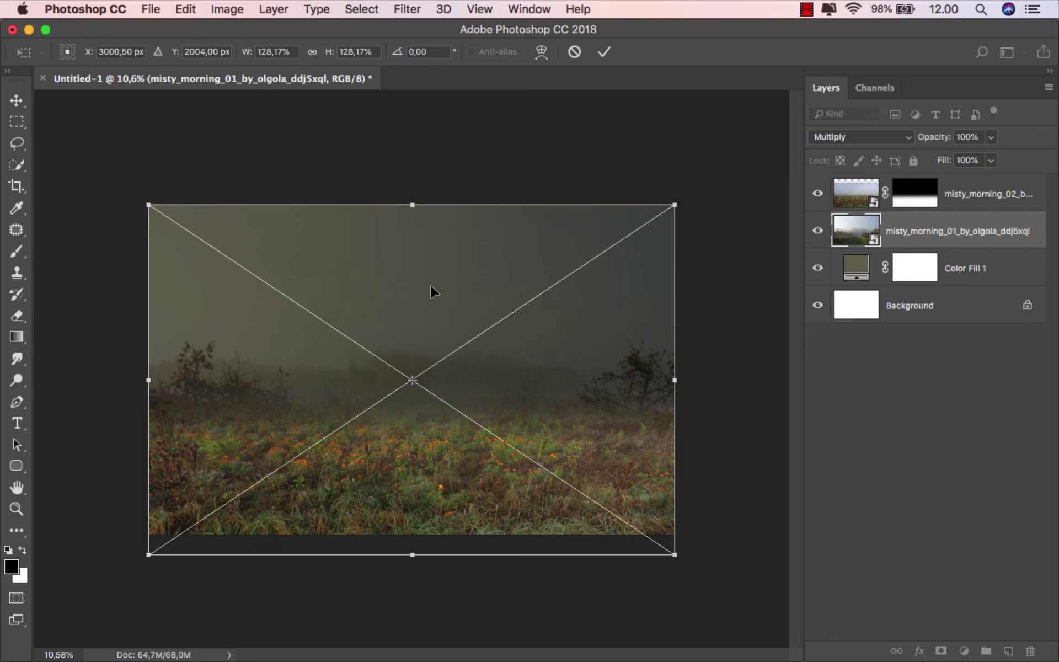
drag(414, 554, 413, 550)
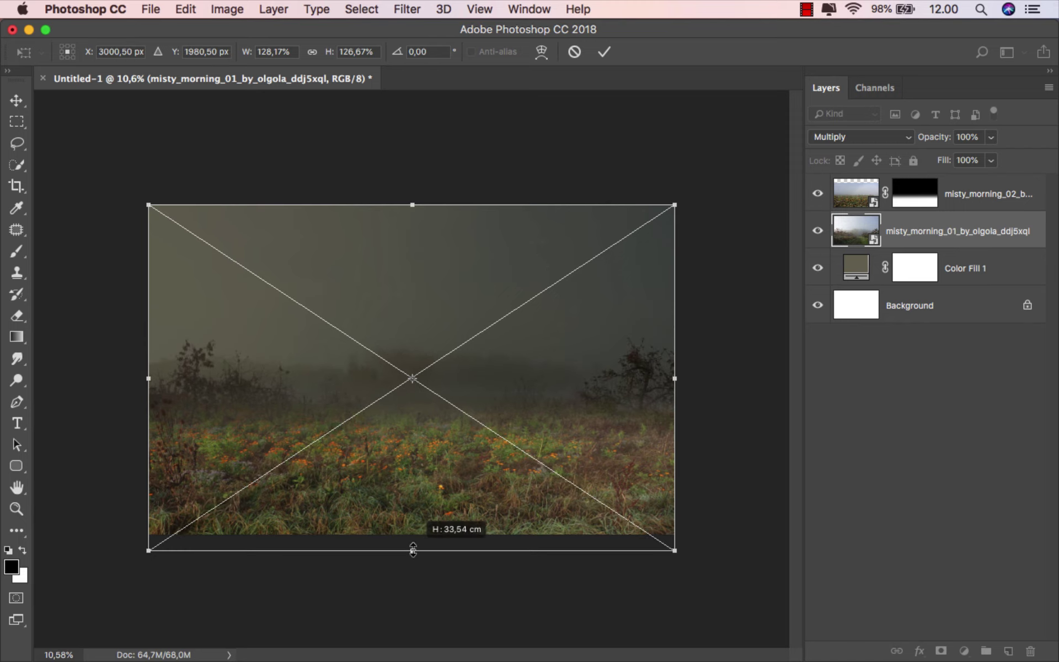
drag(414, 550, 413, 553)
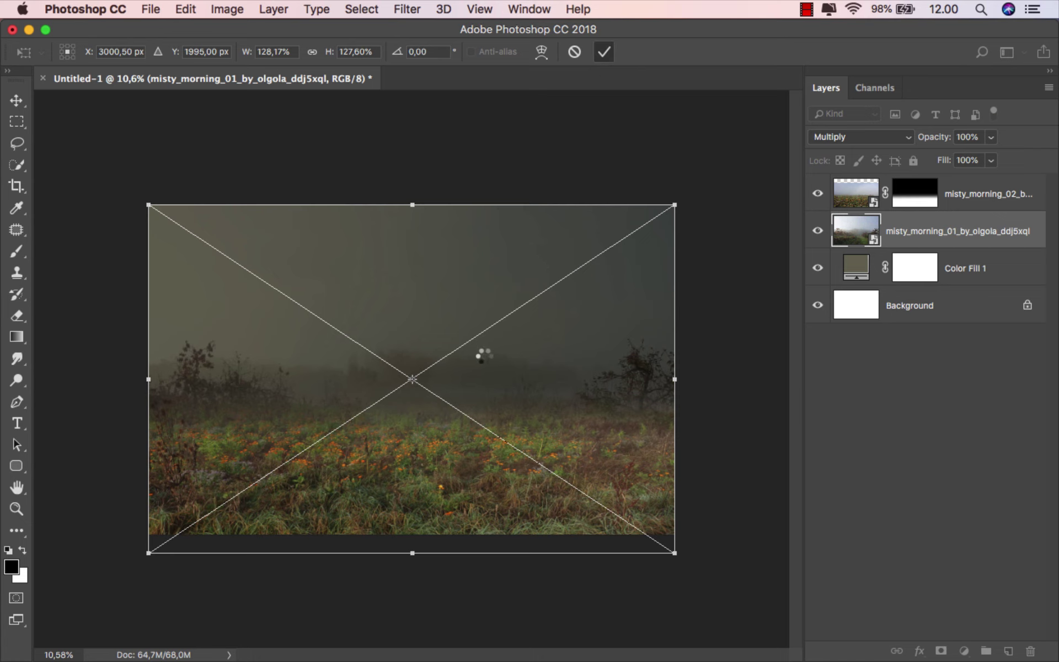
key(Return)
key(g)
scroll(463, 462, up, 1)
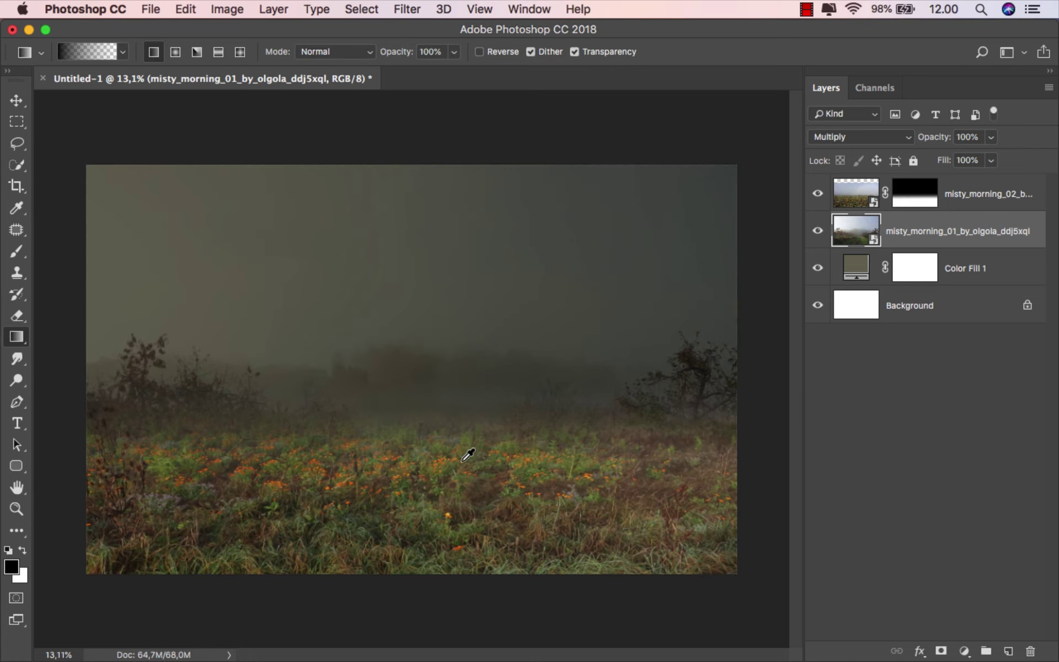
- Lower the first meadow layer's fill to 90%
key(v)
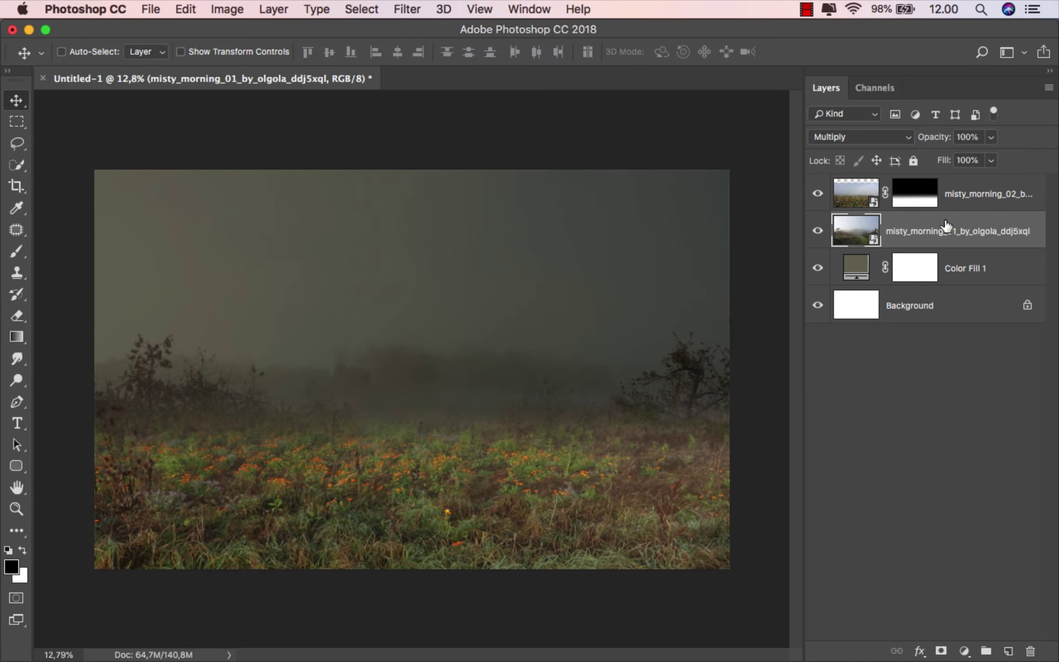
click(991, 161)
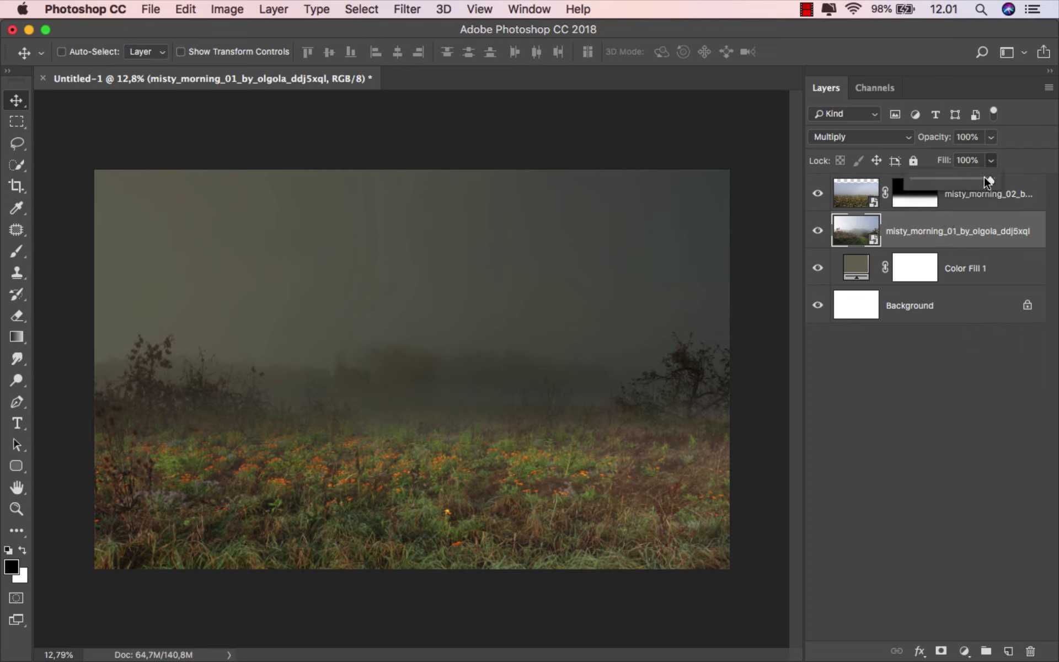
drag(985, 178, 977, 178)
click(941, 237)
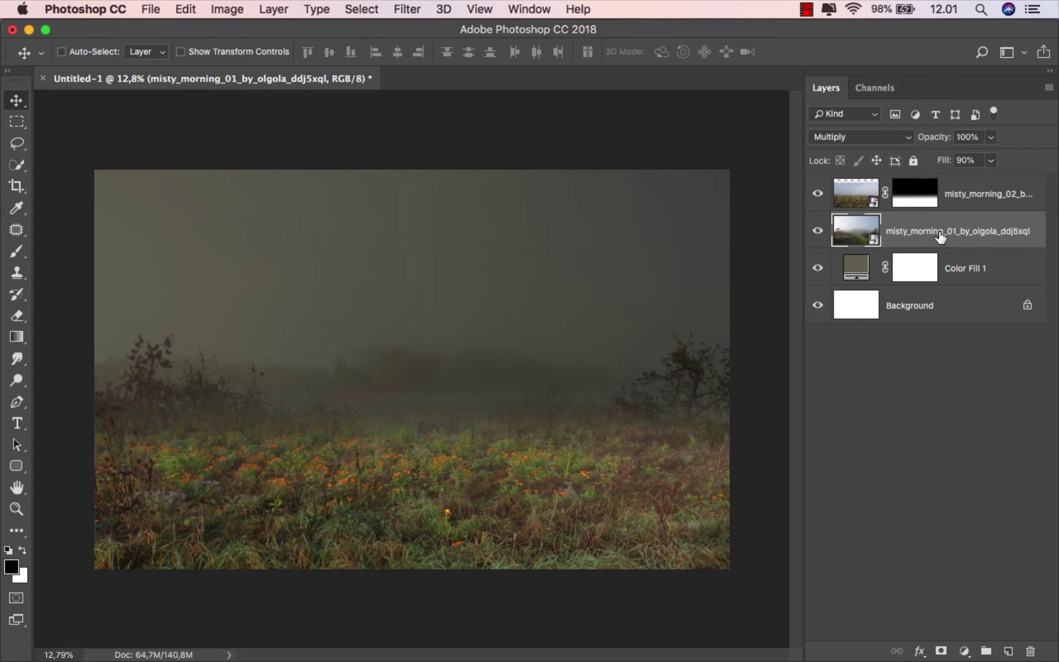
- Target the misty_morning_02 mask and set the Gradient tool to 34% opacity
click(973, 193)
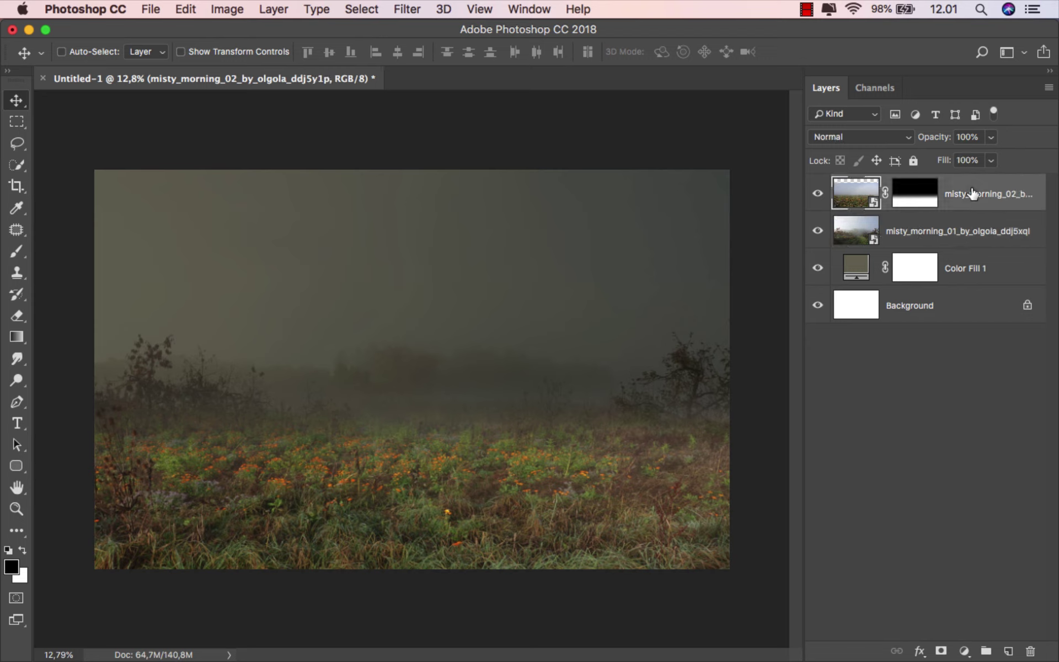
click(924, 189)
right_click(17, 337)
click(43, 334)
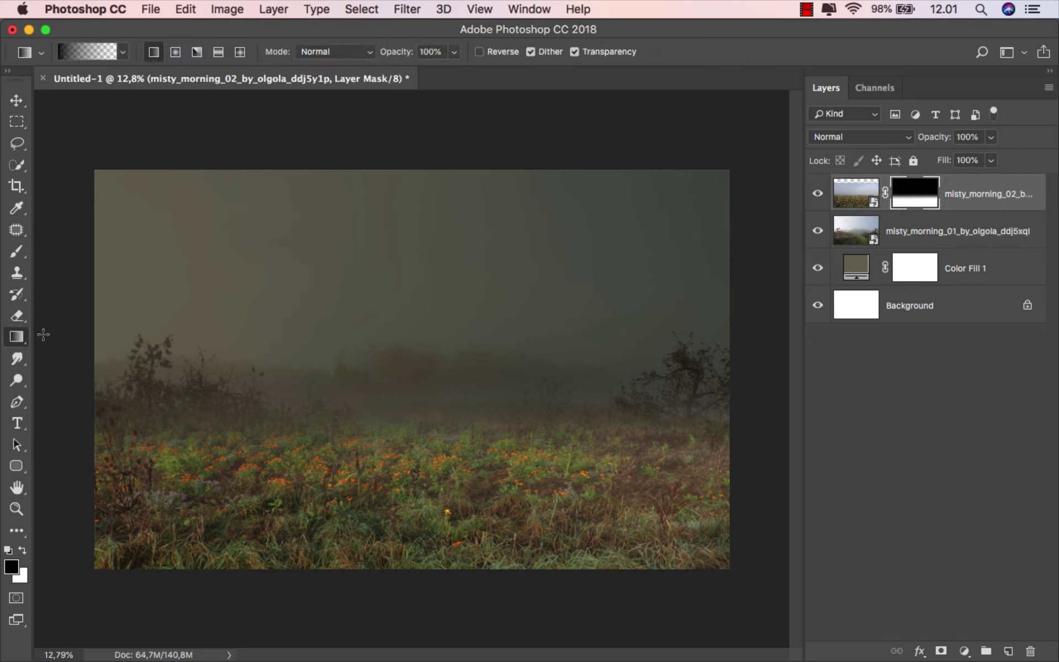
click(454, 51)
drag(458, 70, 405, 72)
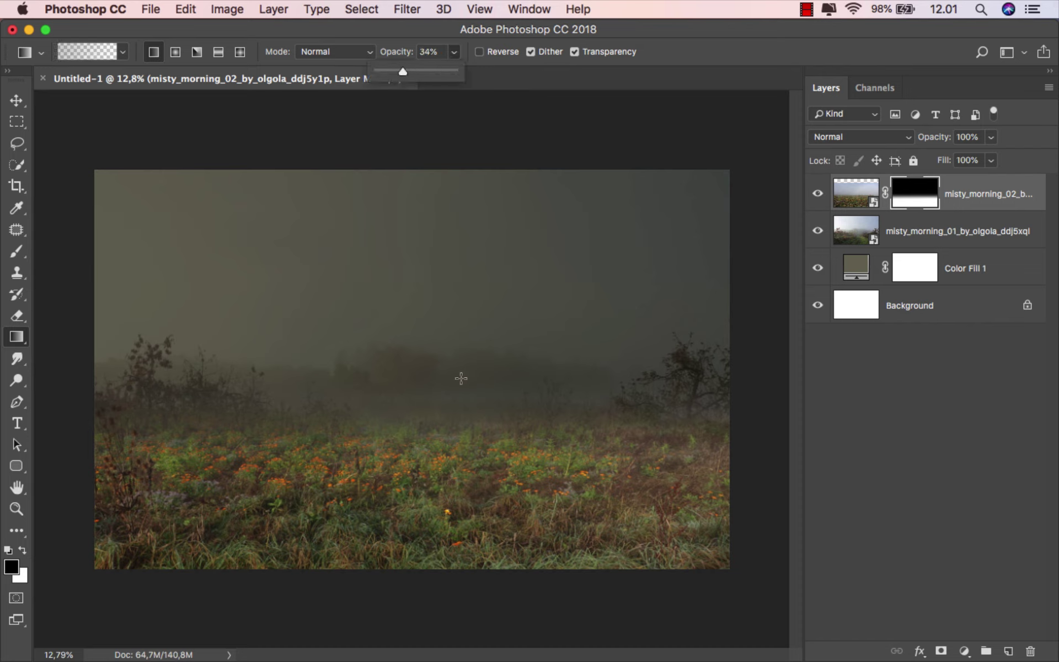
- Blend the meadow foreground with six soft downward gradients on the mask
drag(419, 391, 416, 488)
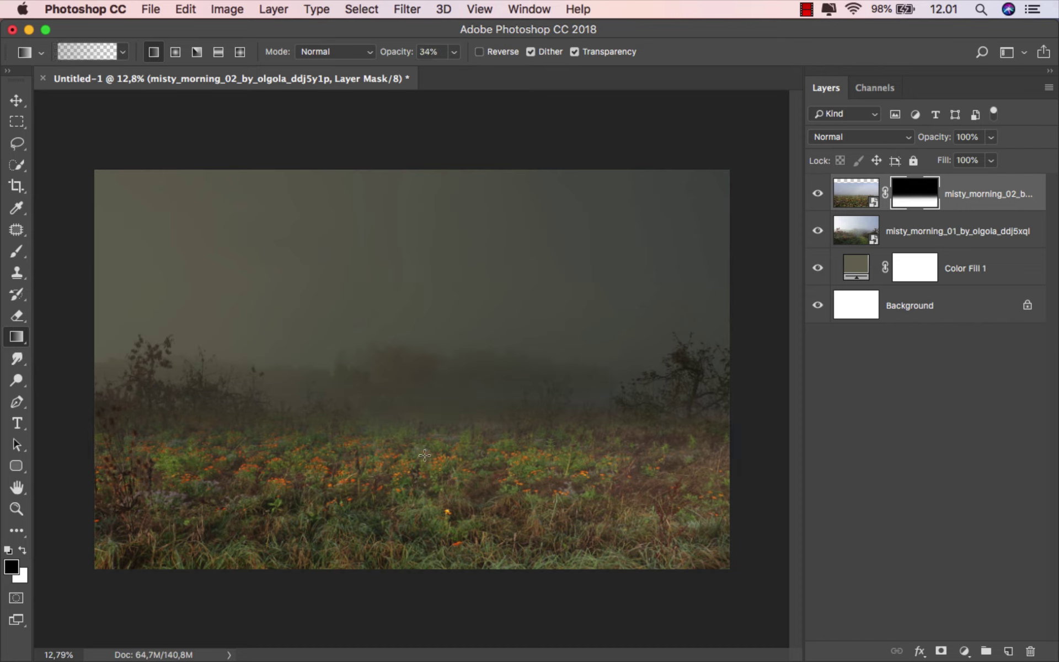
drag(429, 286, 433, 502)
drag(196, 387, 215, 485)
drag(200, 362, 216, 500)
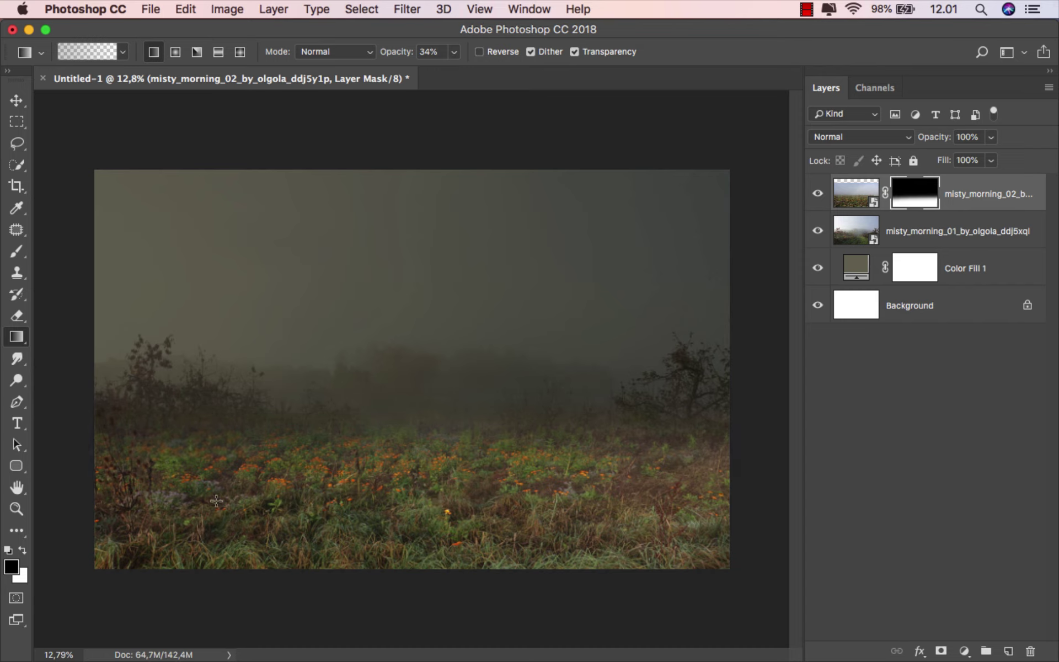
drag(537, 361, 526, 475)
drag(457, 274, 461, 507)
- Place the lake_dock photo into the composite as a new top layer
click(856, 193)
key(v)
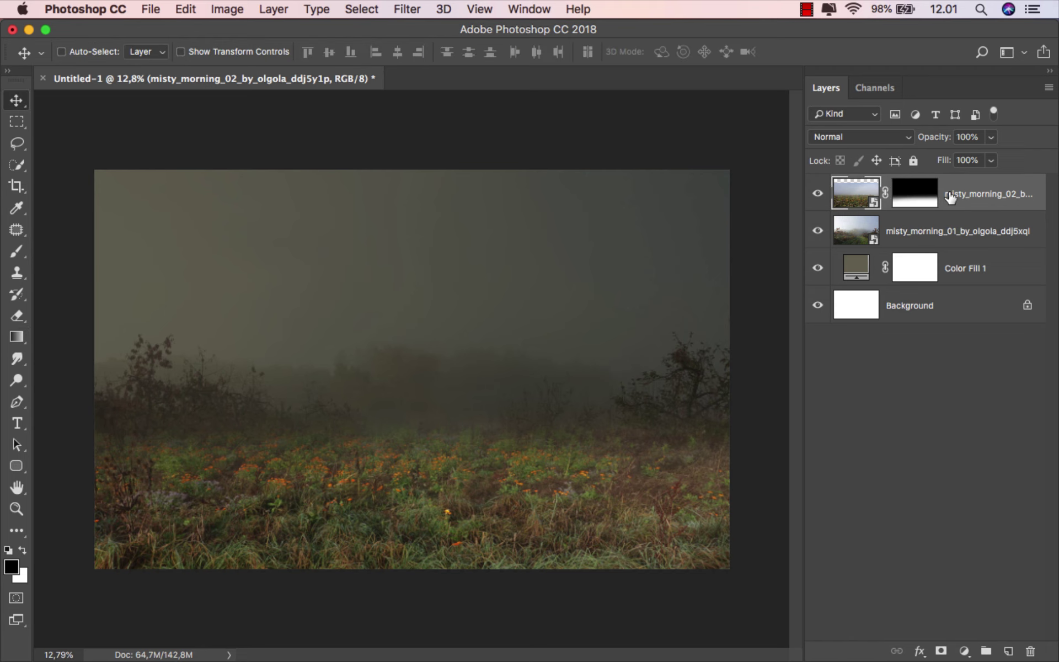
click(366, 610)
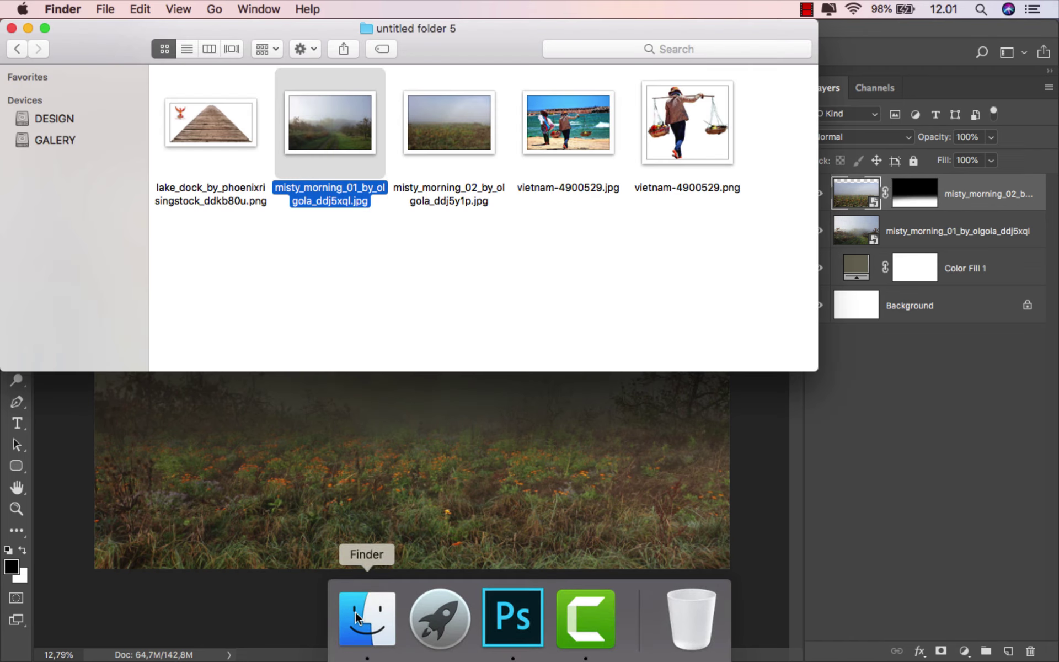
drag(185, 142, 354, 439)
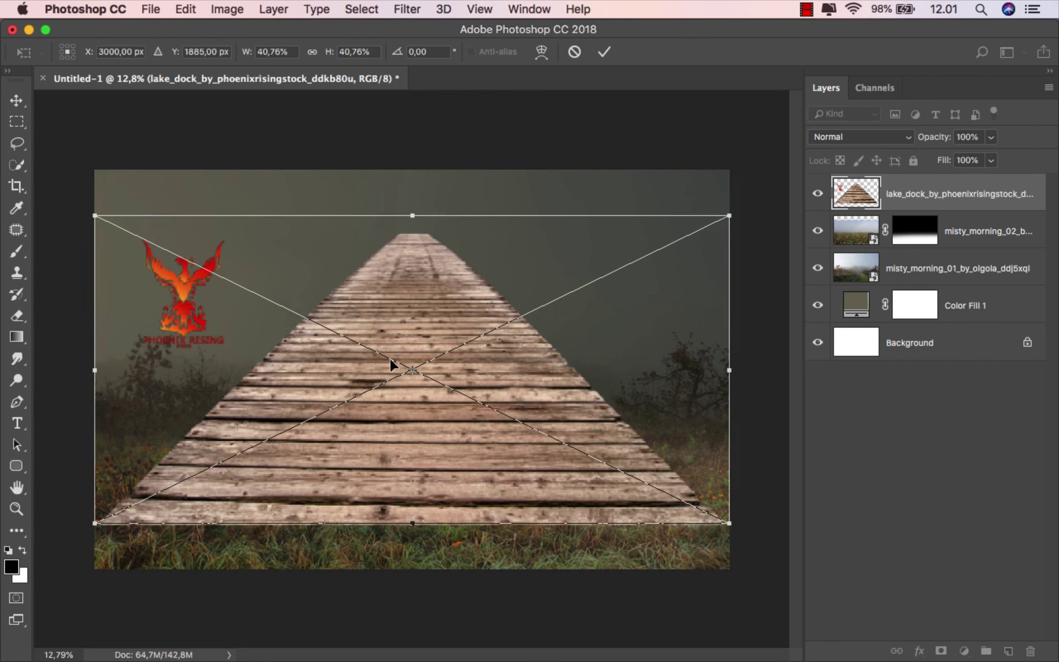
- Lower the lake_dock image and apply Perspective so the boardwalk narrows toward its far end
drag(390, 364, 390, 409)
right_click(405, 367)
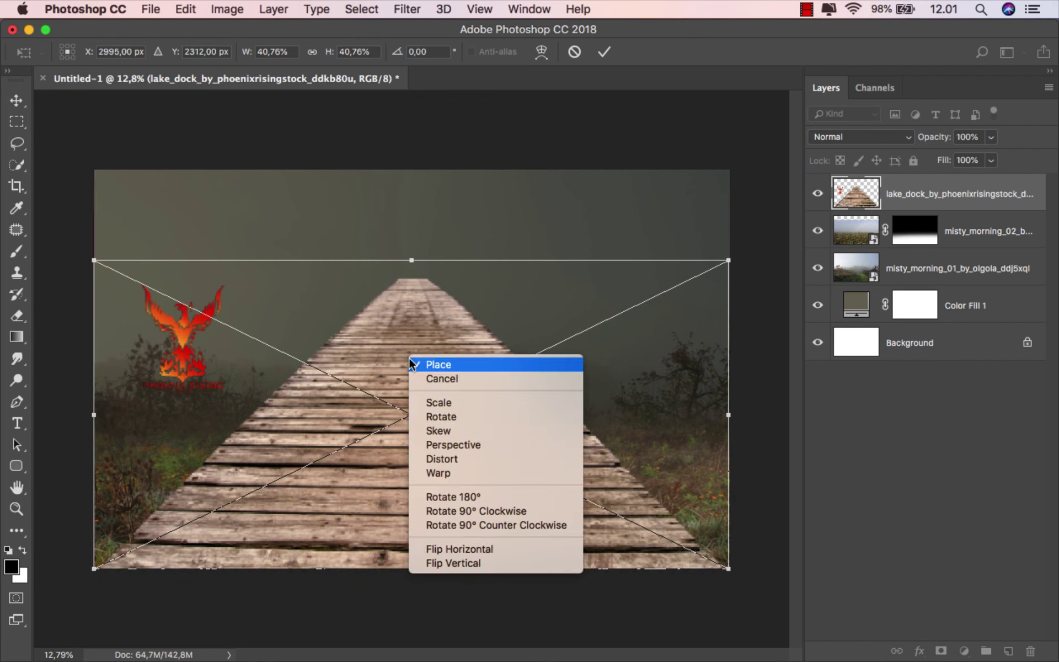
click(445, 442)
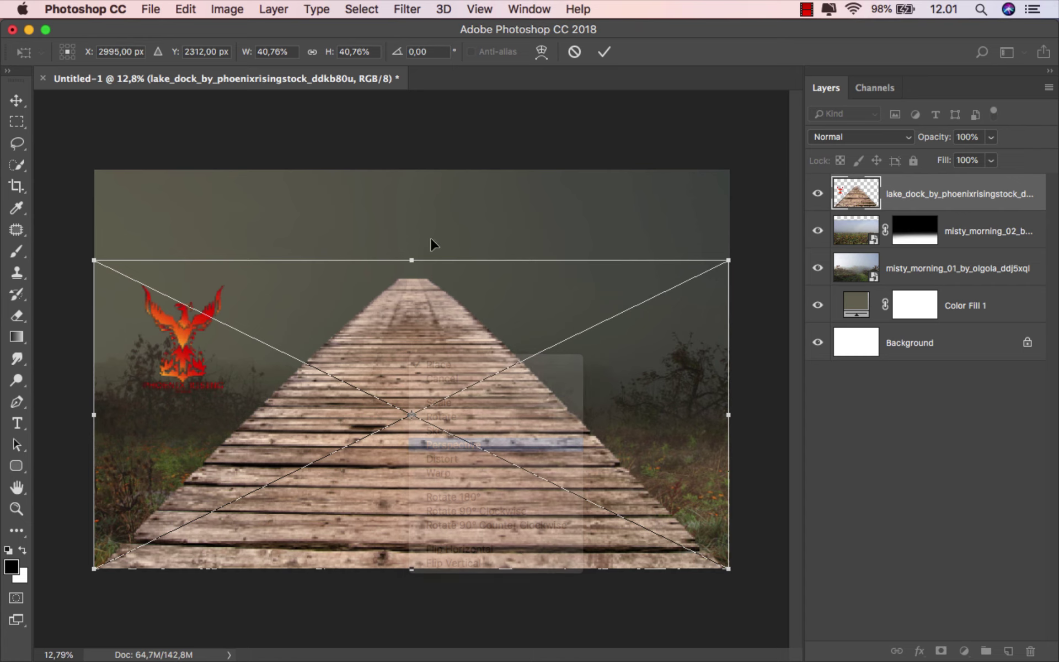
drag(411, 260, 596, 260)
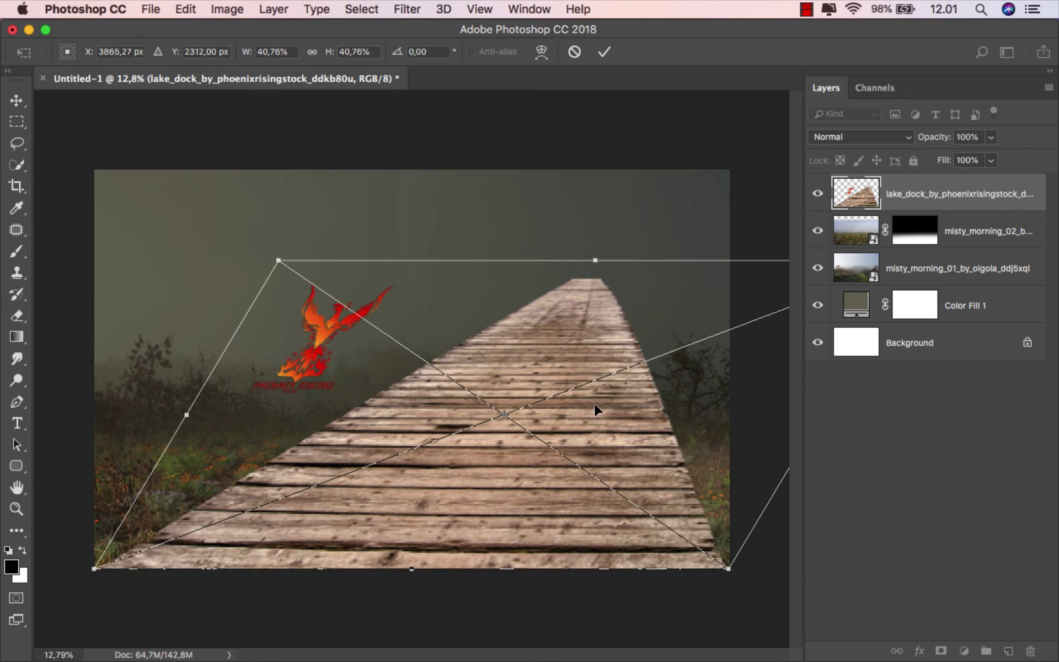
drag(729, 571, 516, 572)
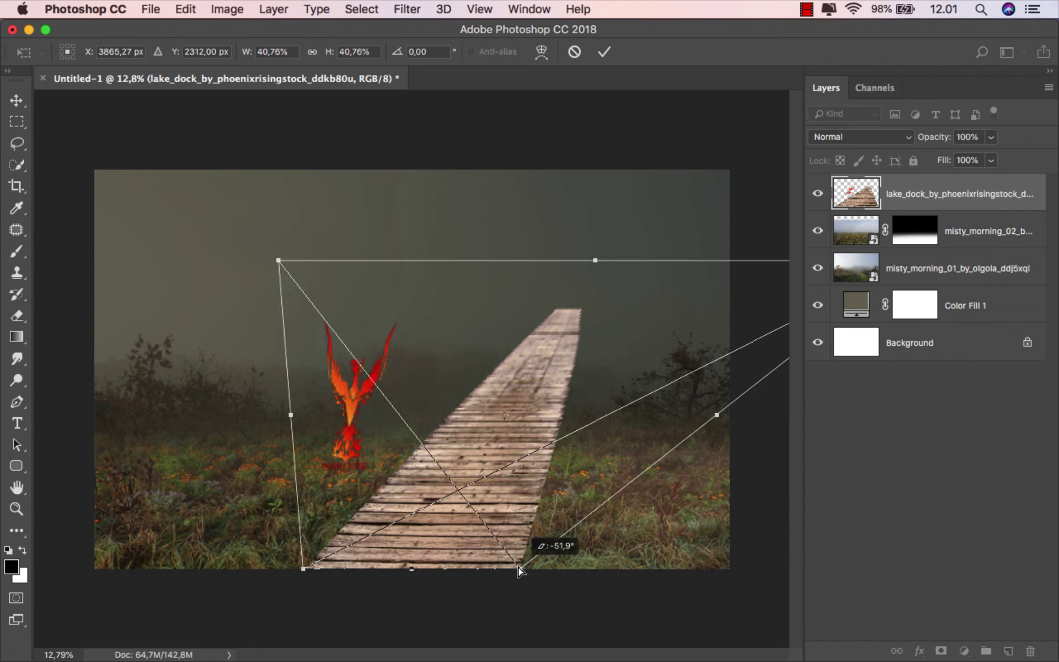
scroll(432, 463, down, 1)
scroll(428, 458, down, 3)
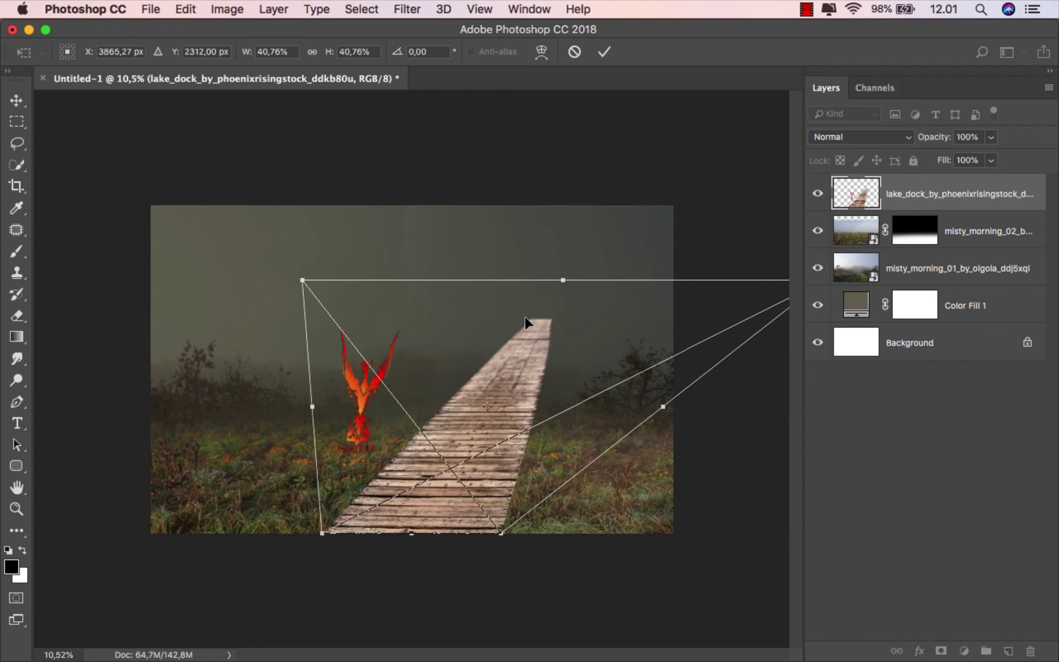
- Distort the dock to flatten it, slant its near end left and widen its sides
right_click(550, 309)
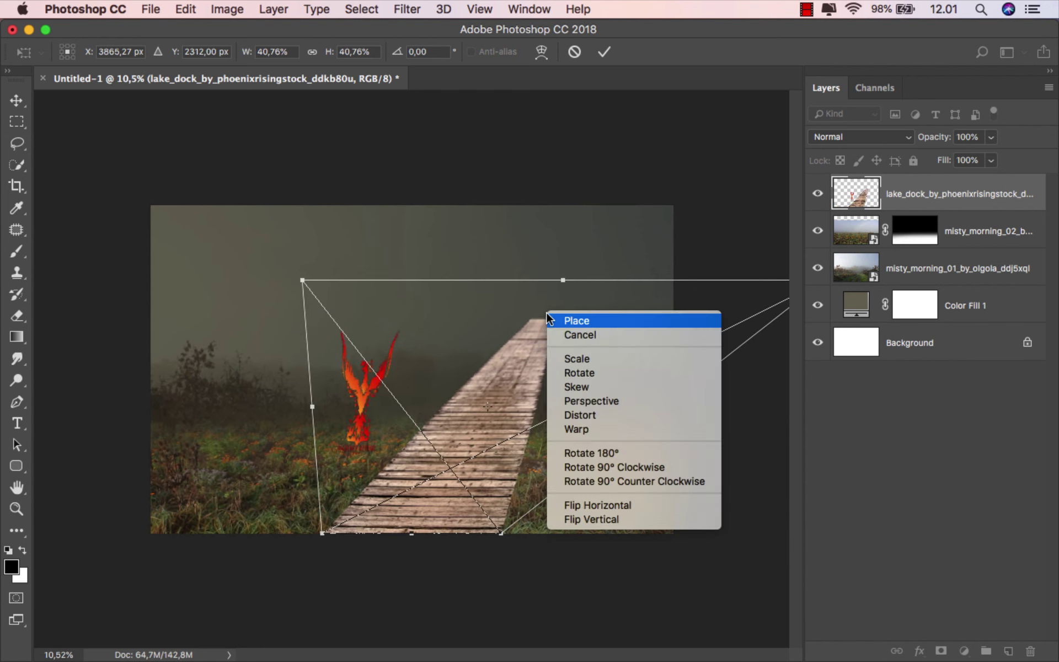
click(587, 415)
drag(563, 280, 601, 381)
drag(410, 532, 237, 537)
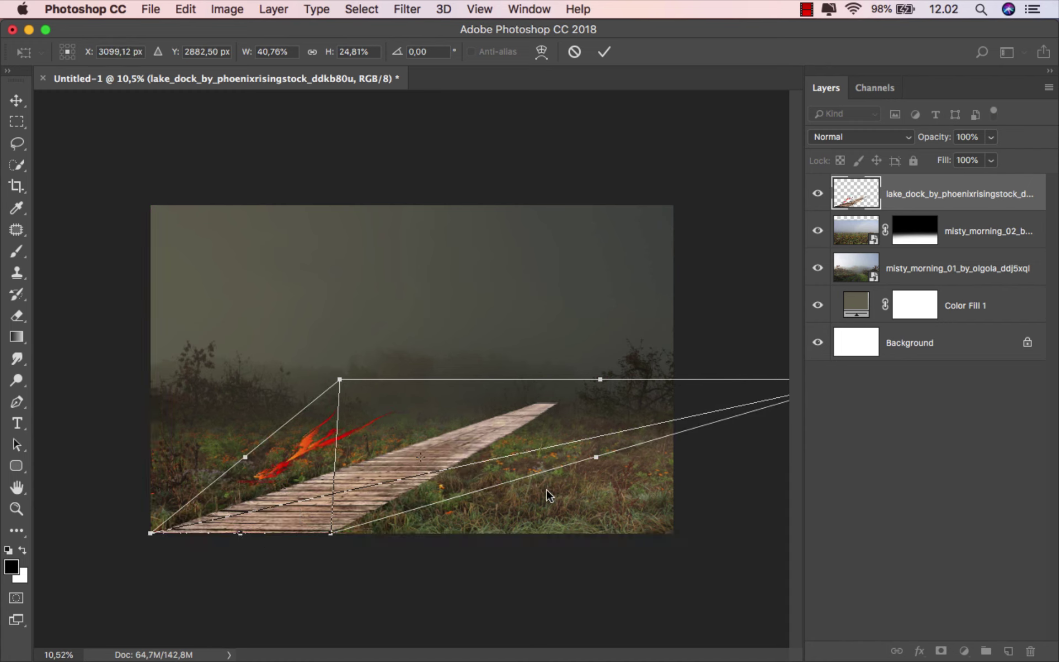
drag(593, 464, 645, 458)
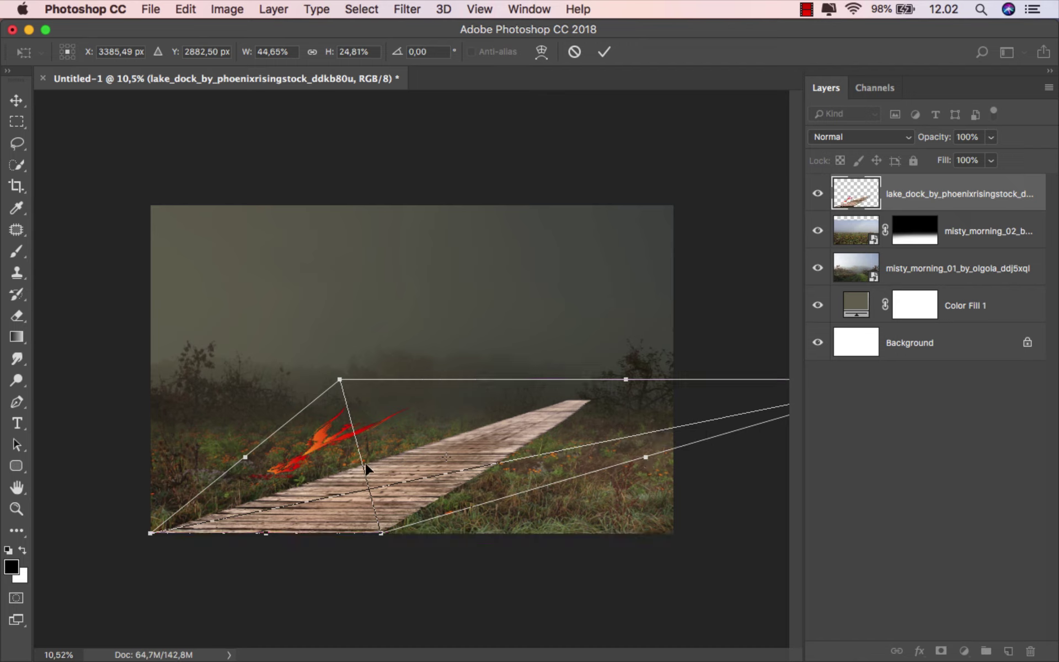
drag(239, 458, 197, 462)
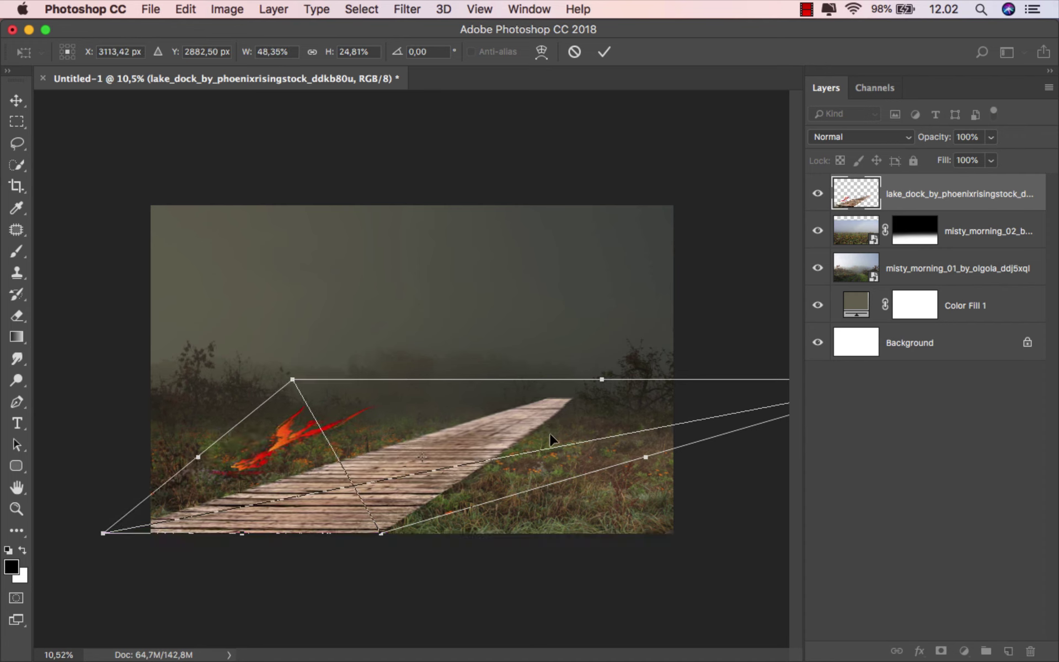
- Nudge the dock's far edge further right and commit the distortion
drag(602, 380, 601, 390)
drag(602, 393, 603, 394)
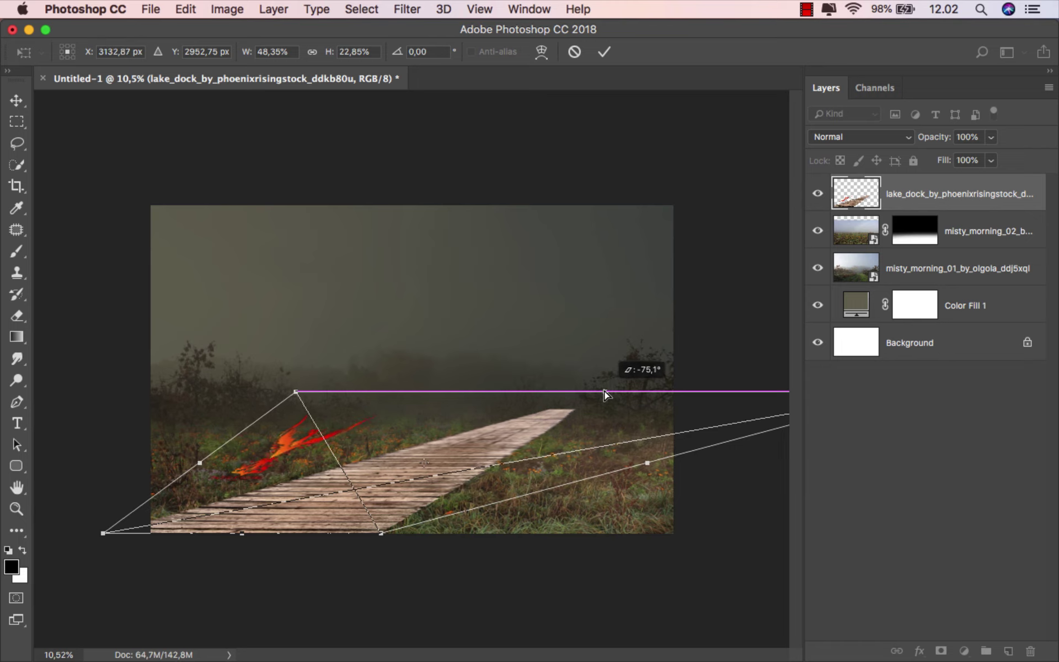
drag(602, 393, 607, 390)
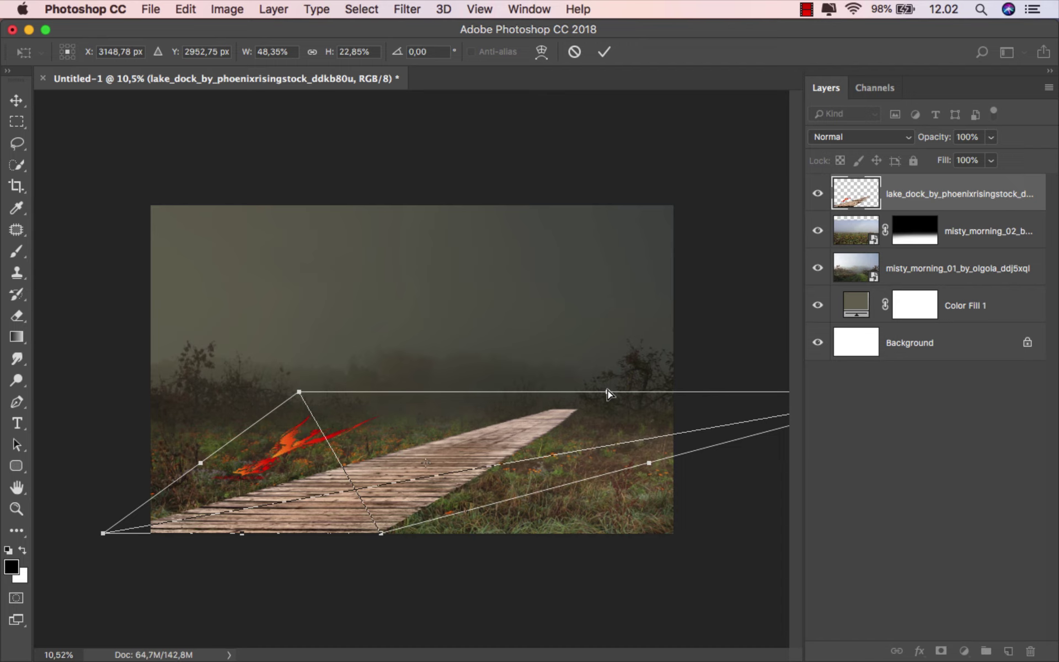
drag(607, 392, 614, 392)
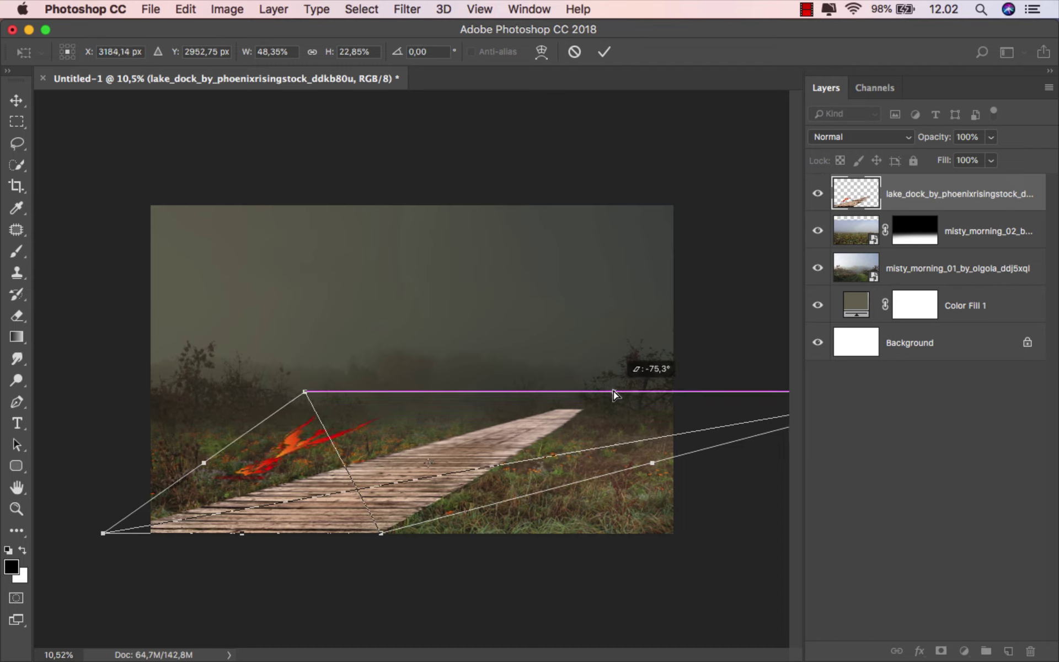
click(606, 53)
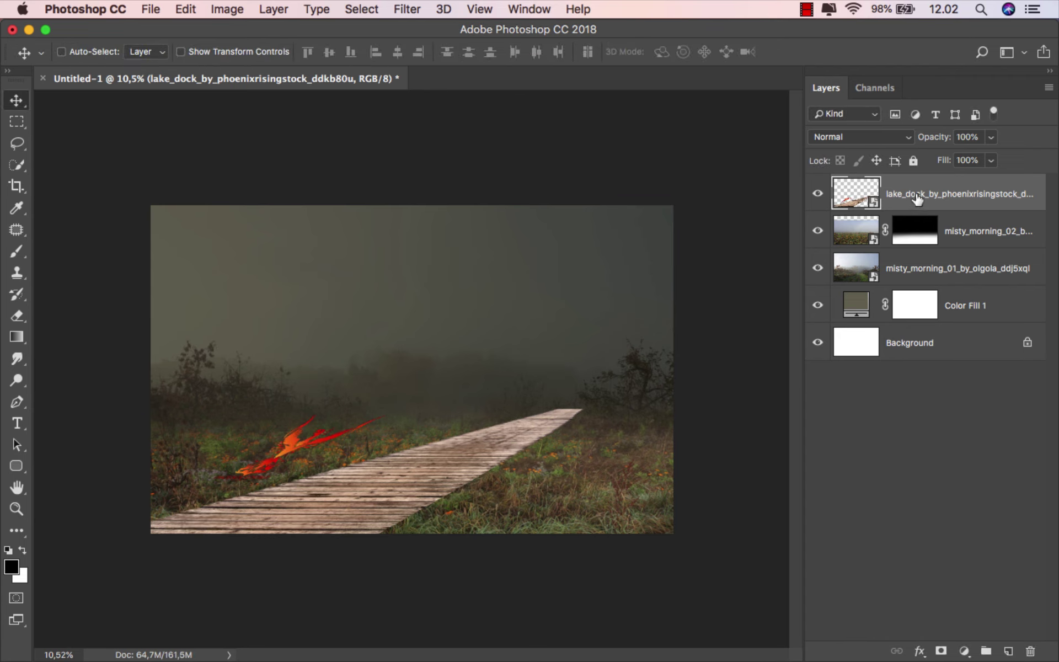
- Add a mask to the dock layer and set the brush to 100% opacity
click(942, 649)
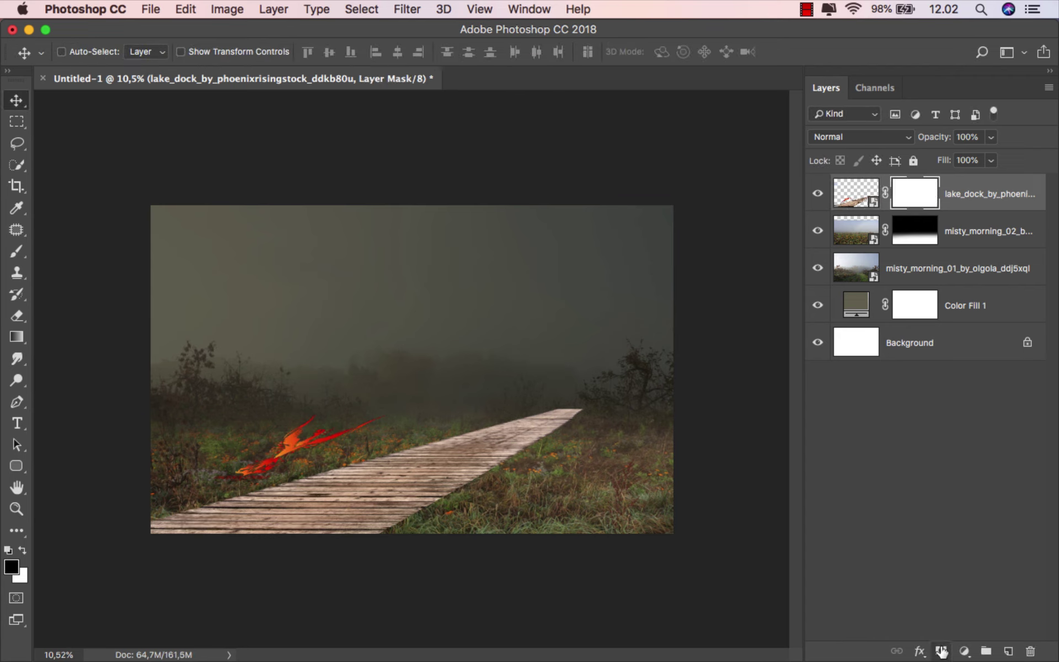
click(17, 251)
click(72, 249)
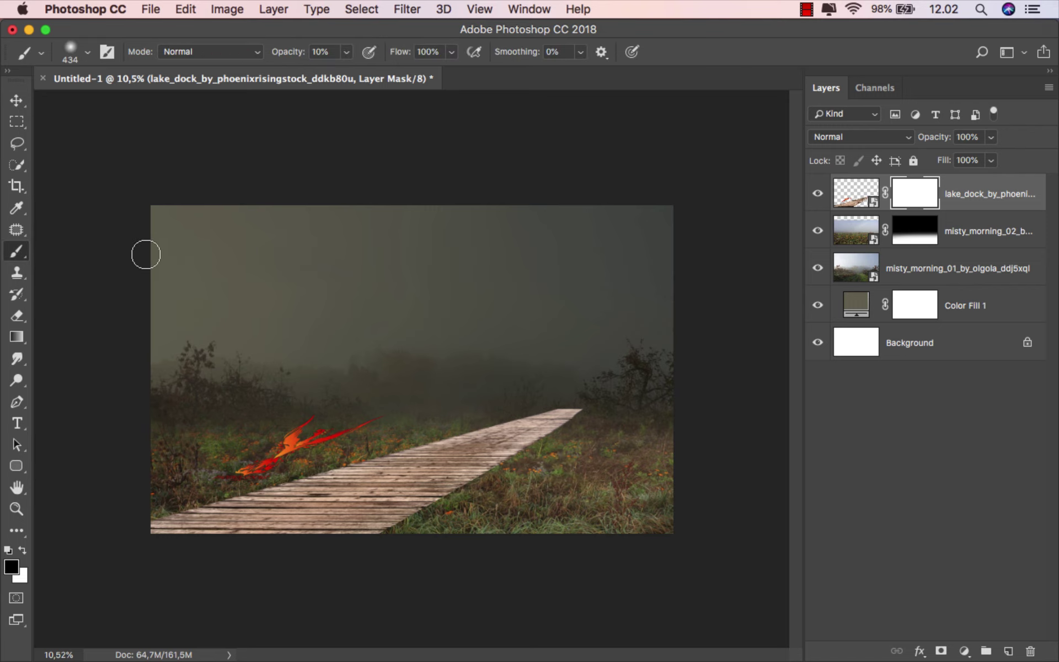
right_click(299, 265)
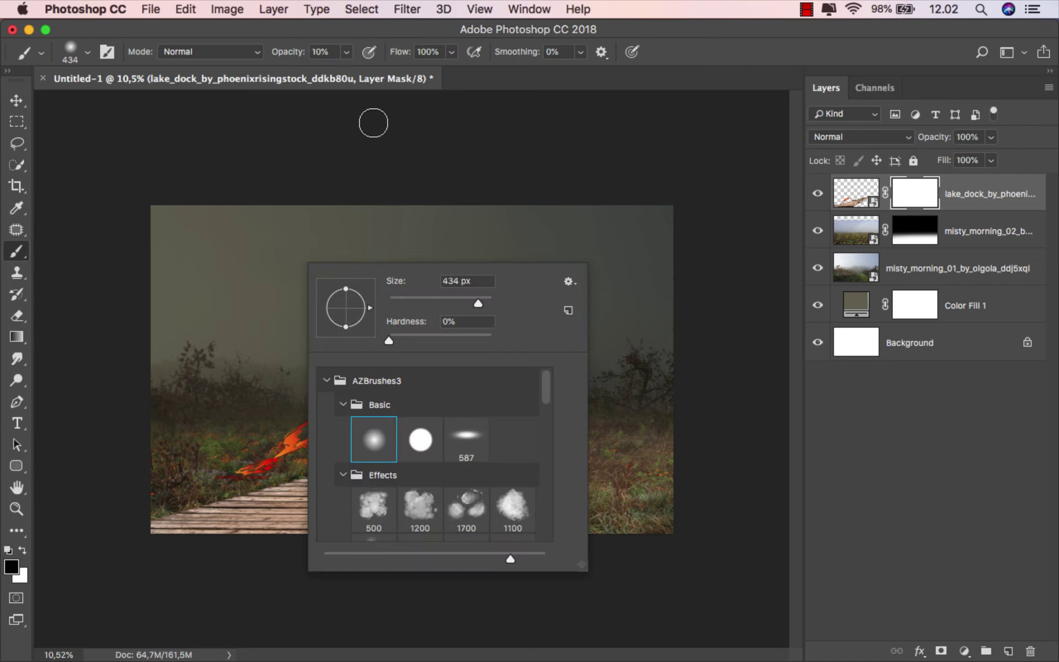
click(348, 52)
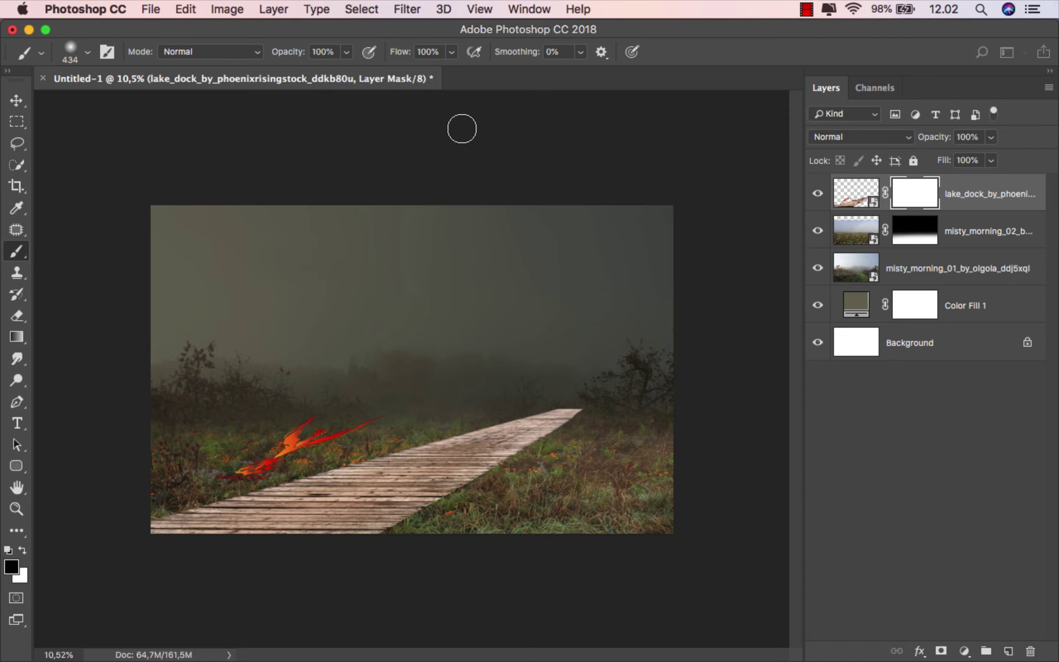
- Paint black over the red phoenix logo, shrink the brush to 375 px, and zoom out
scroll(364, 427, up, 2)
scroll(370, 430, up, 3)
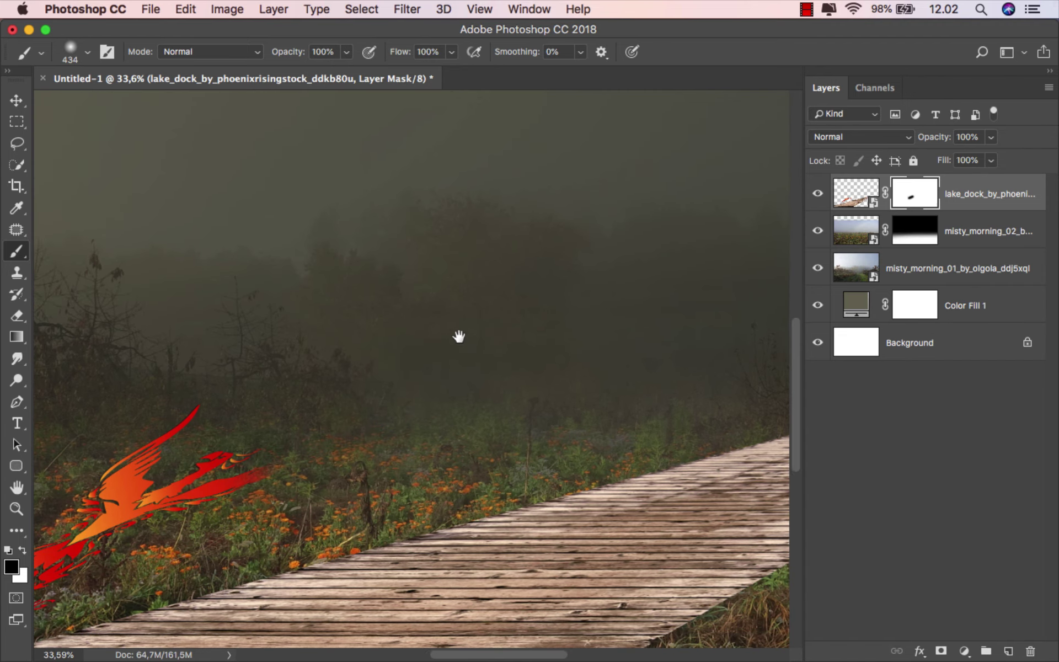
drag(457, 336, 533, 284)
mouse_move(422, 342)
mouse_down()
mouse_move(225, 389)
mouse_move(107, 437)
mouse_move(284, 402)
mouse_up()
key(bracketleft)
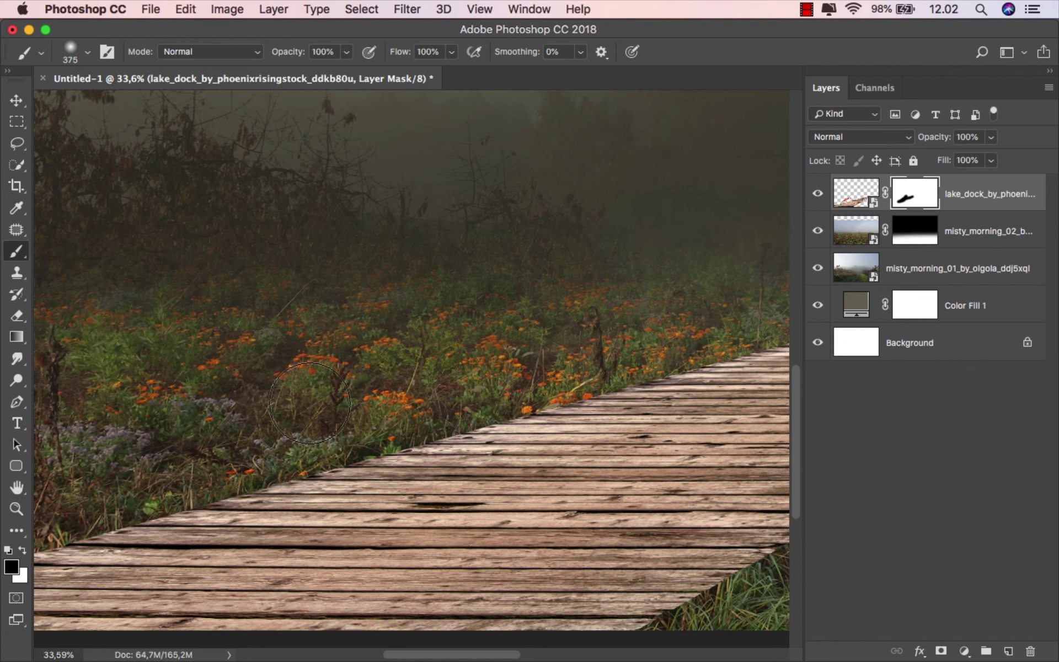
scroll(272, 382, down, 3)
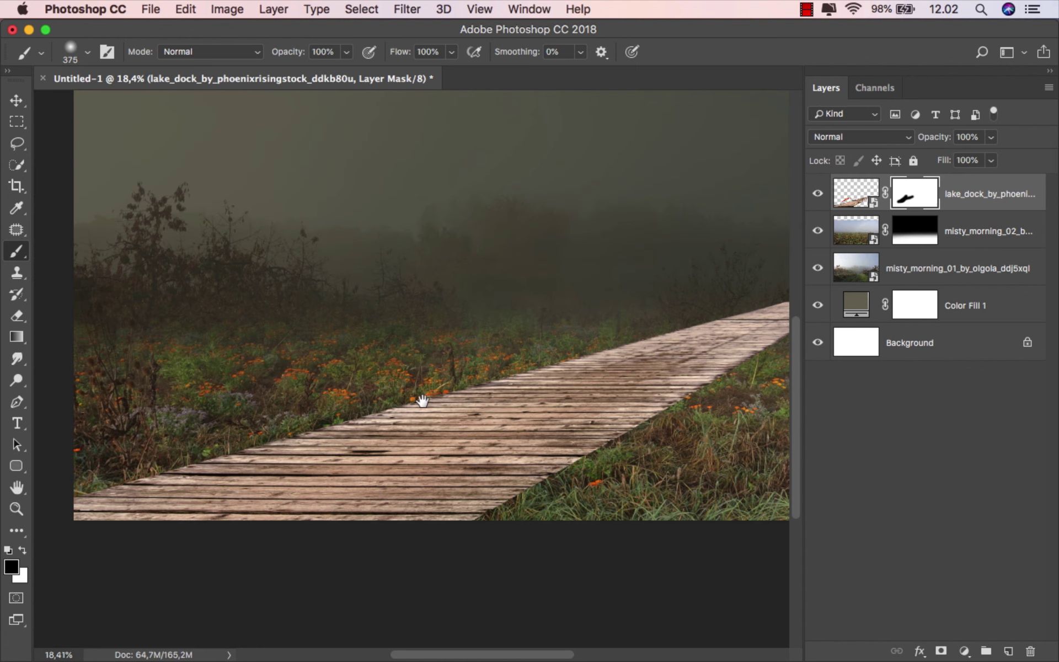
scroll(421, 402, down, 2)
scroll(421, 402, right, 2)
- Choose the 510 px grass brush from the Trees group and size it to about 531 px
right_click(538, 396)
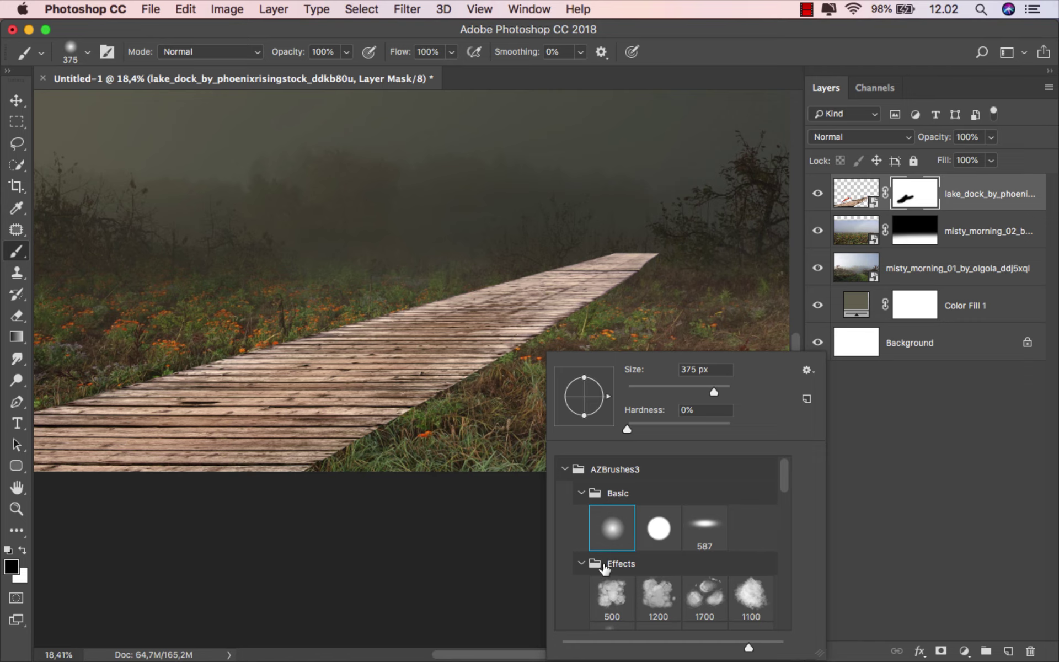
click(581, 564)
scroll(589, 602, down, 2)
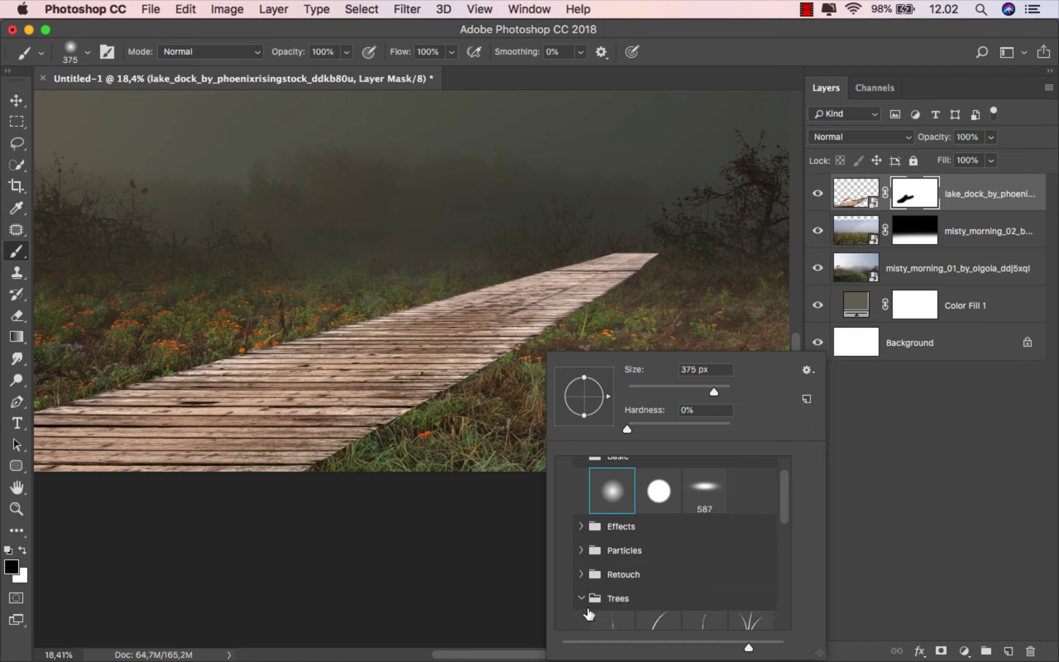
click(582, 597)
click(583, 598)
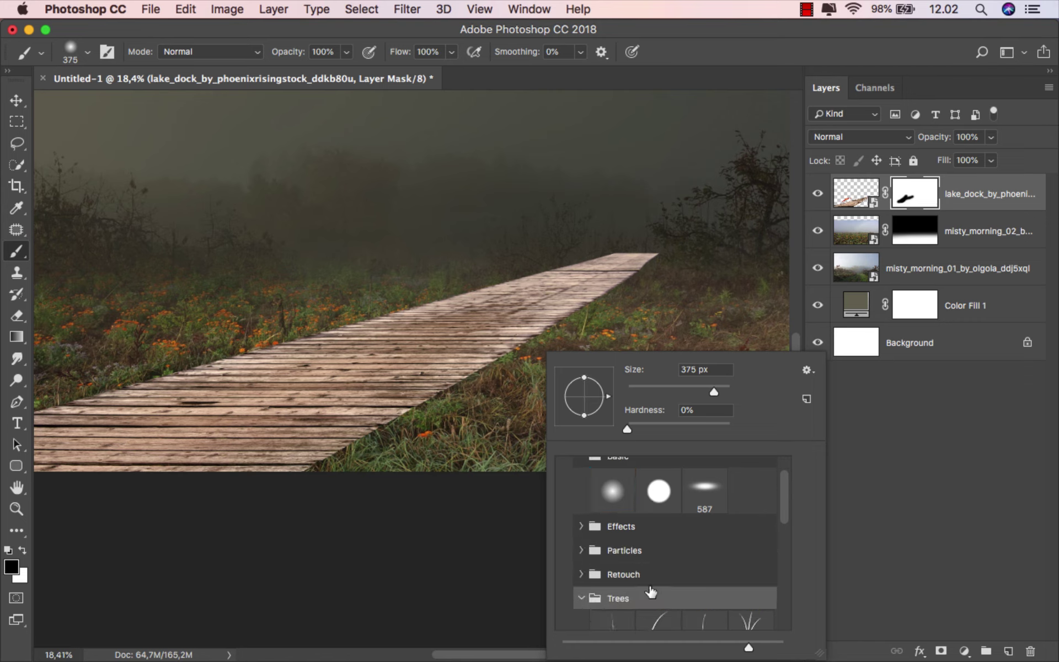
scroll(687, 575, down, 3)
click(694, 575)
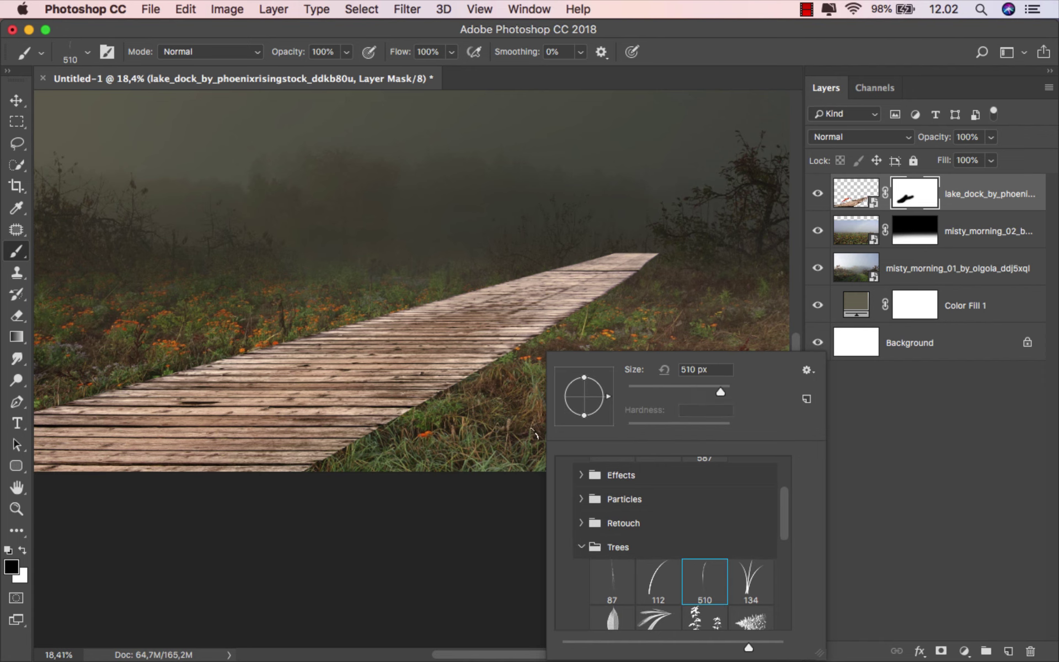
drag(477, 393, 467, 393)
scroll(480, 380, up, 3)
scroll(331, 436, up, 2)
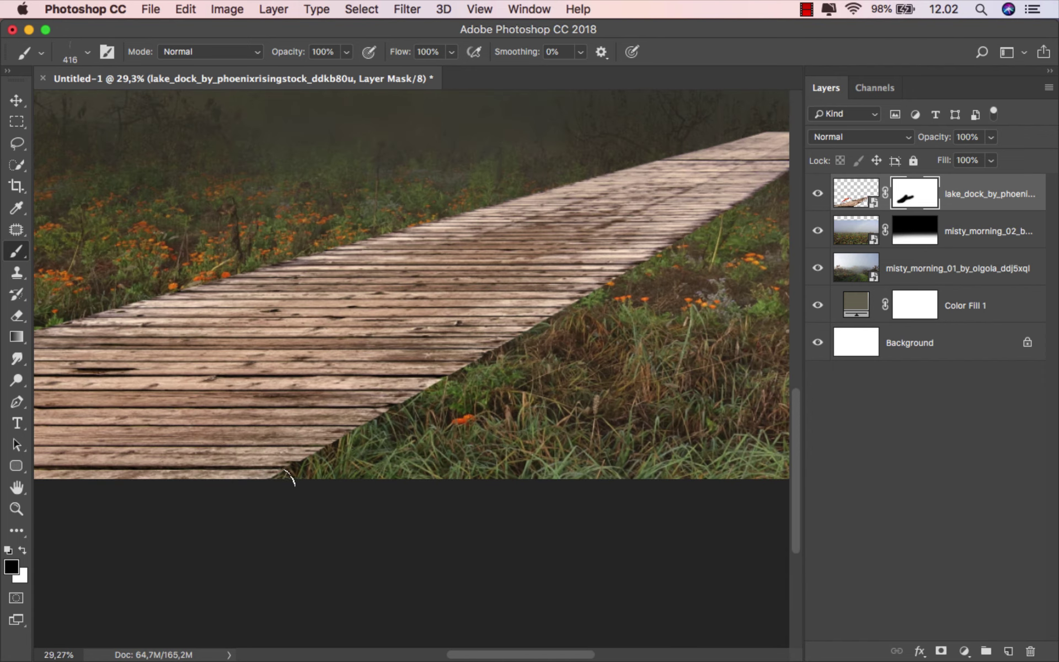
scroll(389, 427, up, 2)
mouse_move(389, 427)
mouse_down()
mouse_move(431, 400)
mouse_move(475, 339)
mouse_up()
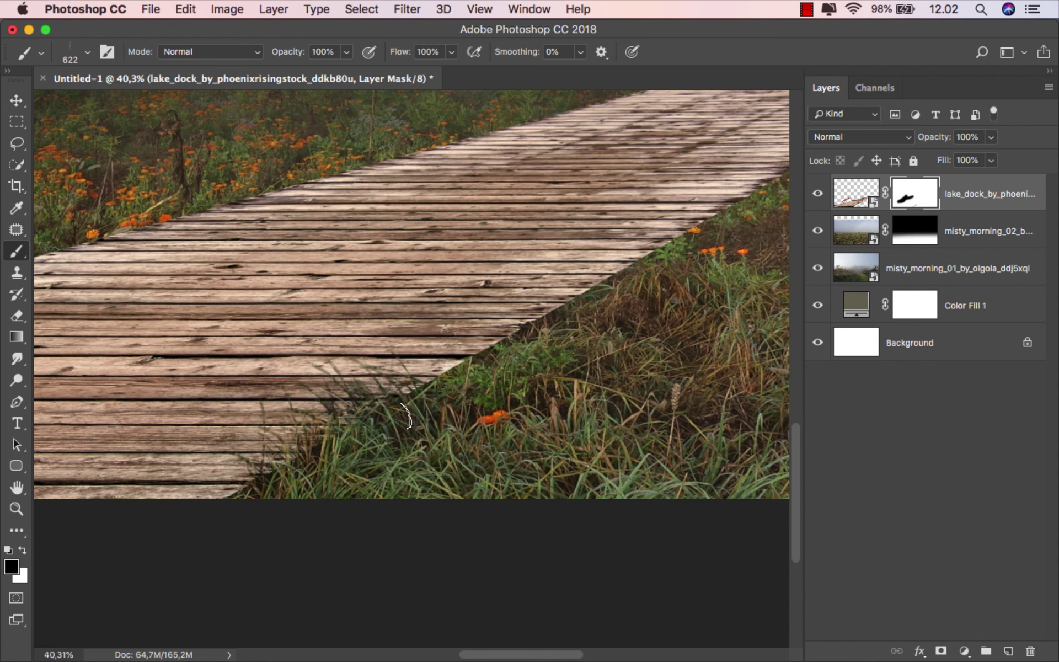
mouse_move(540, 373)
mouse_down()
mouse_move(392, 433)
mouse_move(407, 411)
mouse_move(366, 426)
mouse_up()
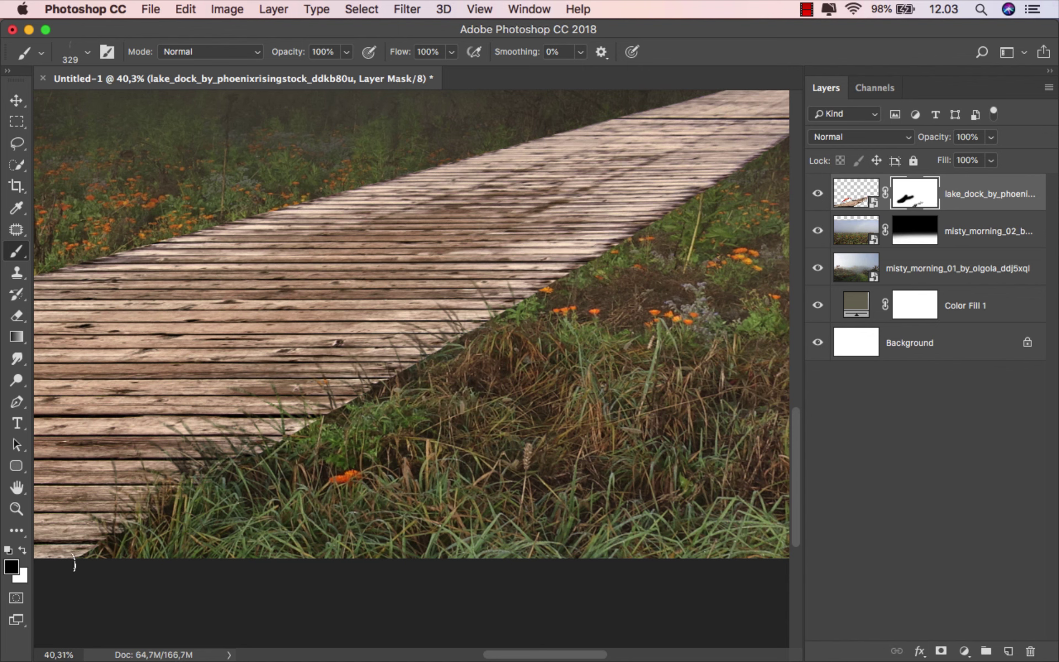
- Paint grass blades on the dock mask along the boardwalk's lower edge
mouse_move(262, 482)
mouse_down()
mouse_move(232, 525)
mouse_move(258, 483)
mouse_move(464, 345)
mouse_up()
drag(392, 442, 342, 456)
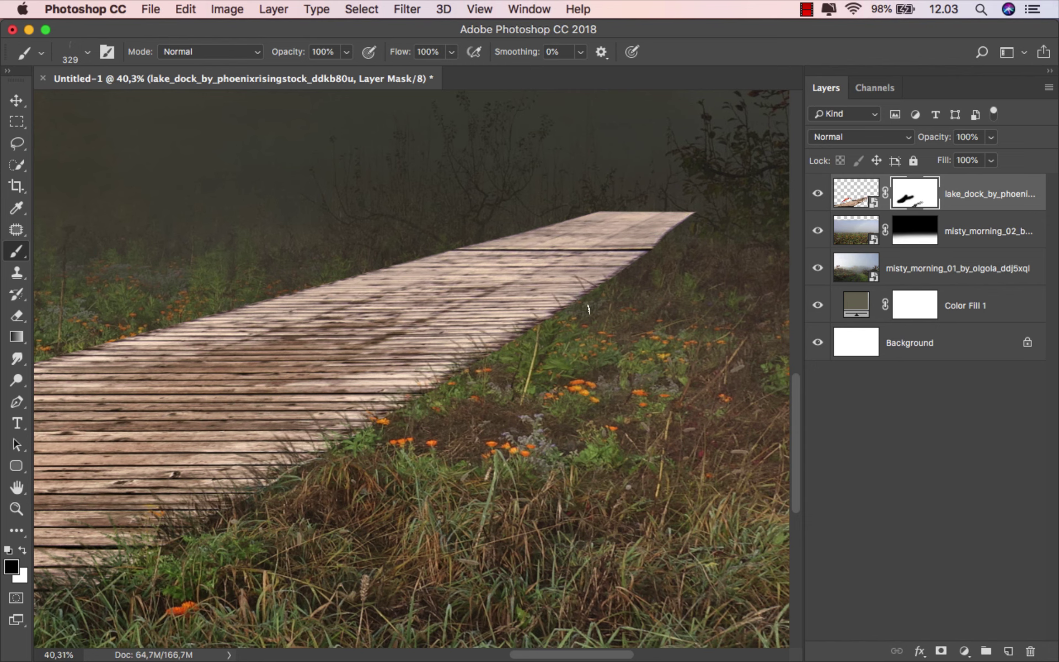
drag(469, 356, 401, 423)
drag(313, 452, 229, 507)
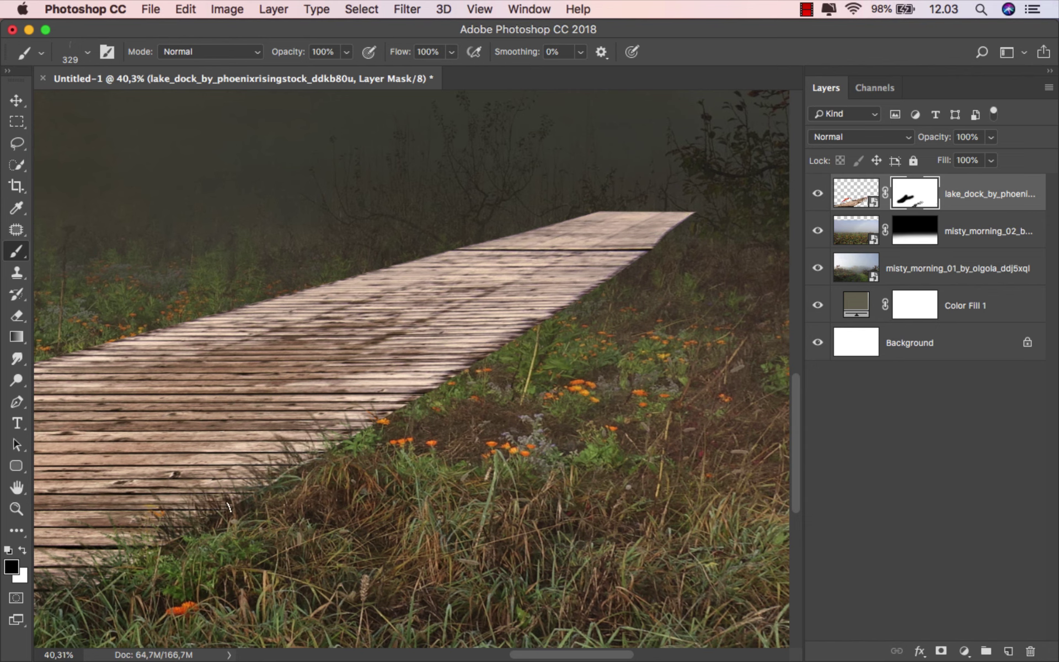
scroll(556, 371, down, 5)
scroll(556, 371, down, 1)
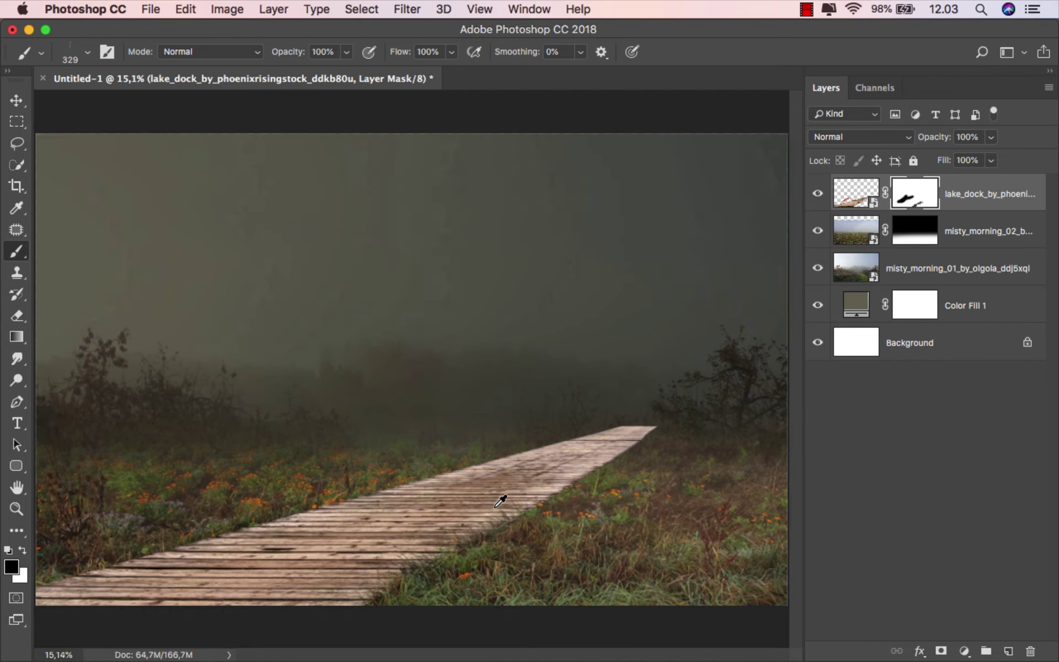
scroll(536, 469, up, 1)
- Choose the soft round brush at 124 px and zoom in on the boardwalk's far end
right_click(590, 480)
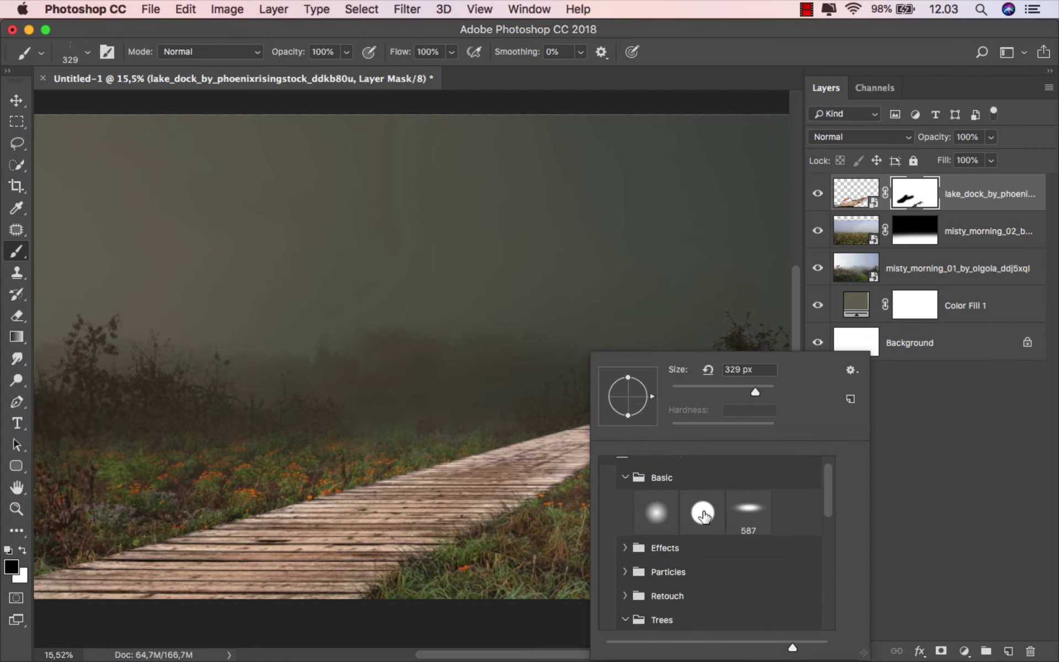
click(656, 508)
key(Return)
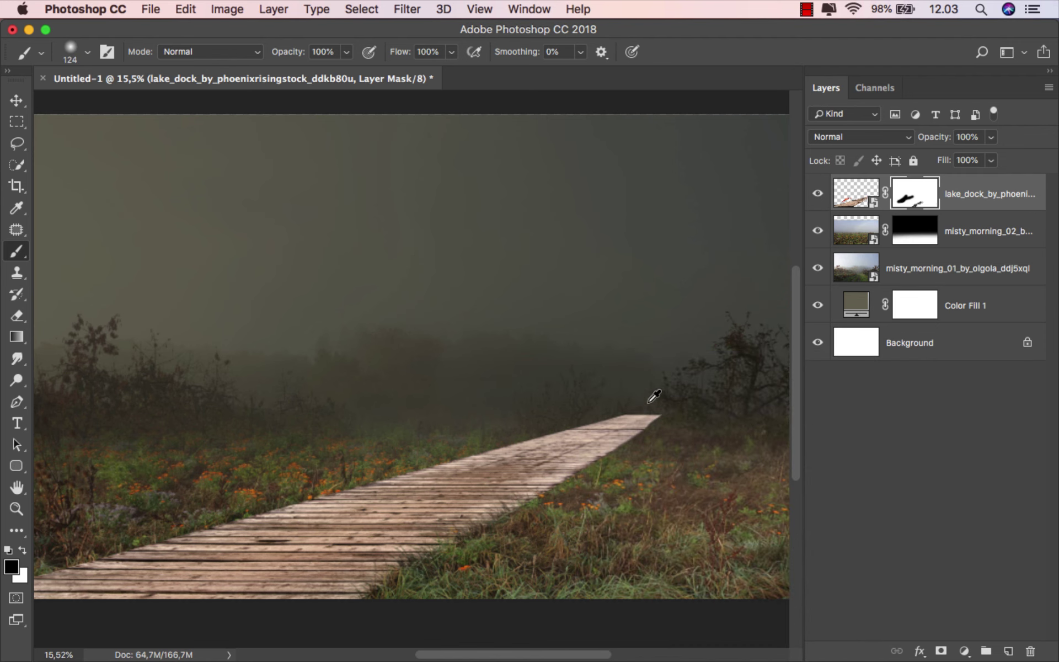
scroll(659, 421, up, 4)
drag(659, 420, 651, 372)
scroll(651, 383, up, 1)
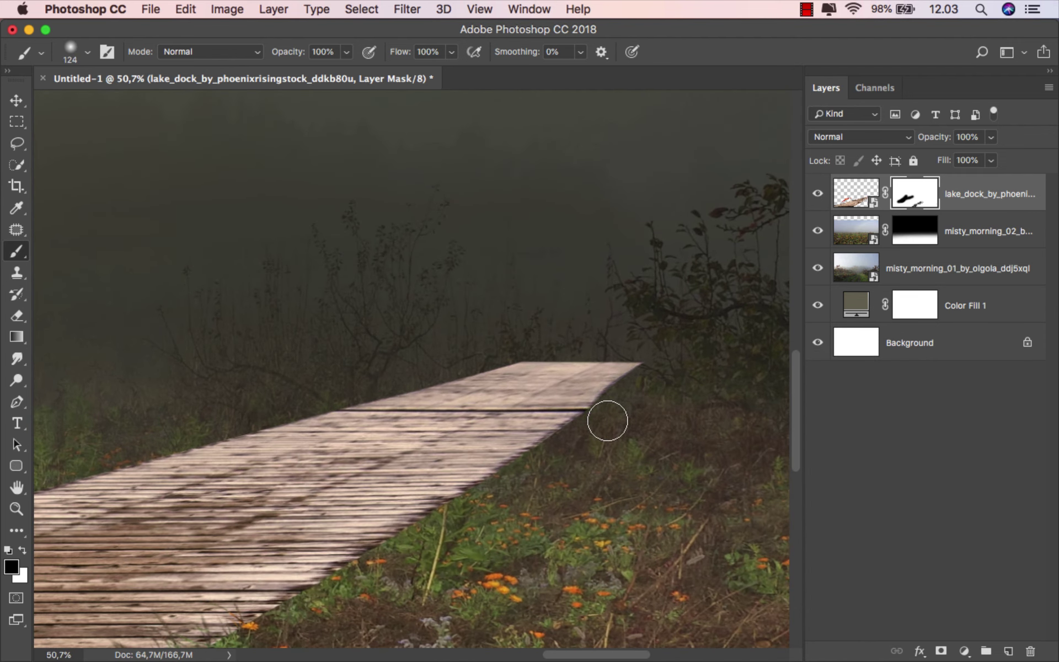
mouse_move(563, 442)
mouse_down()
mouse_move(600, 388)
mouse_move(624, 378)
mouse_up()
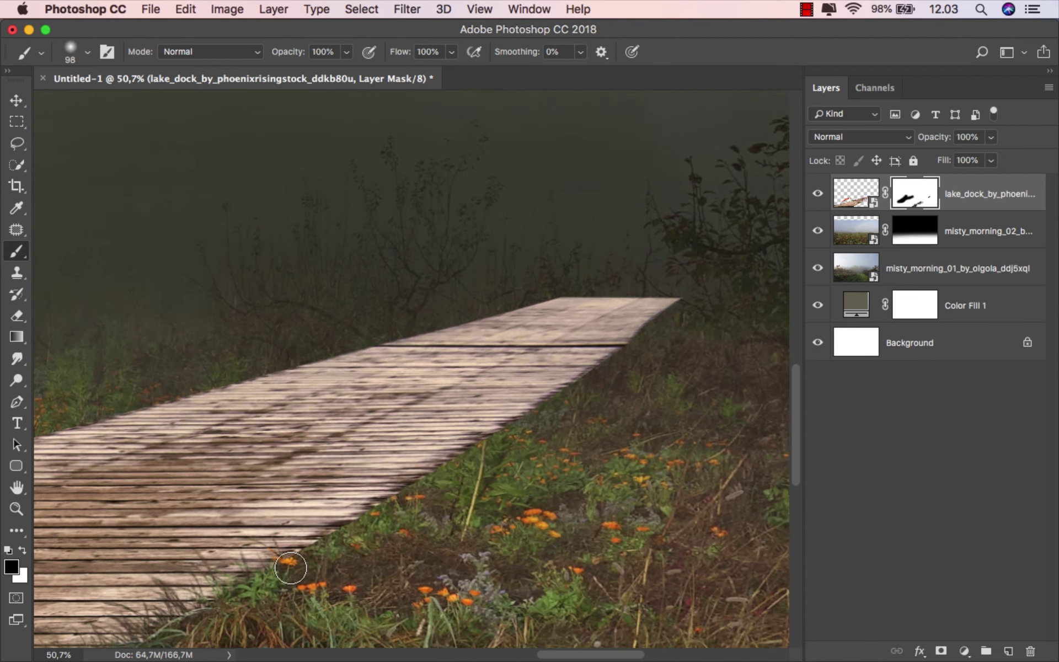
- Paint the lake_dock mask along the boardwalk's right and left edges to blend them into the grass
mouse_move(361, 531)
mouse_down()
mouse_move(587, 390)
mouse_move(596, 281)
mouse_move(172, 385)
mouse_up()
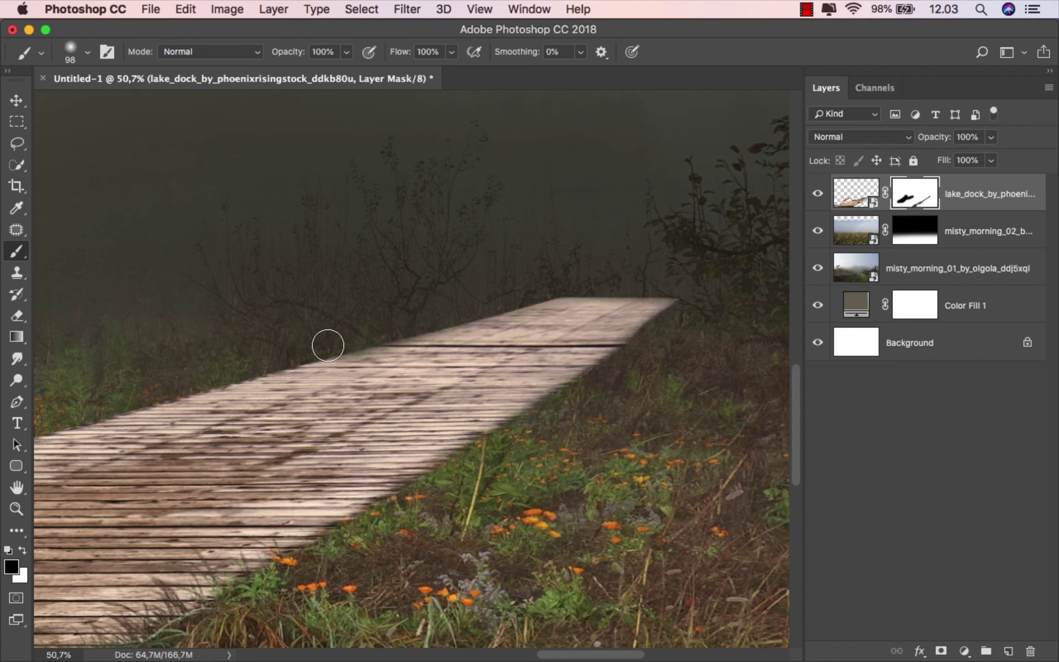
scroll(379, 331, left, 5)
scroll(433, 308, down, 1)
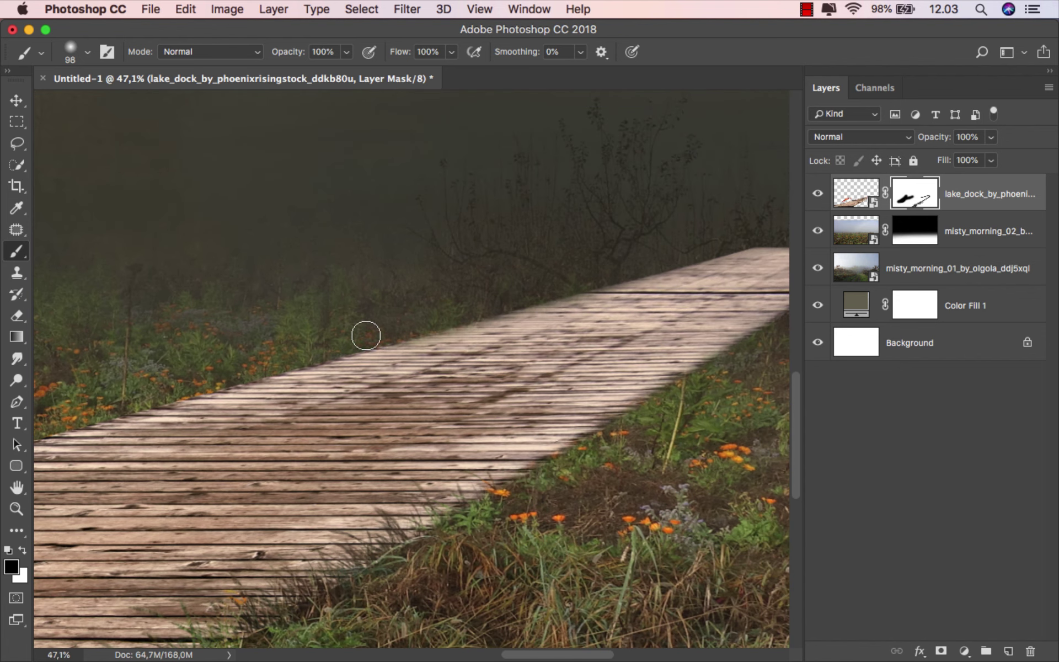
drag(287, 361, 170, 385)
scroll(346, 331, left, 5)
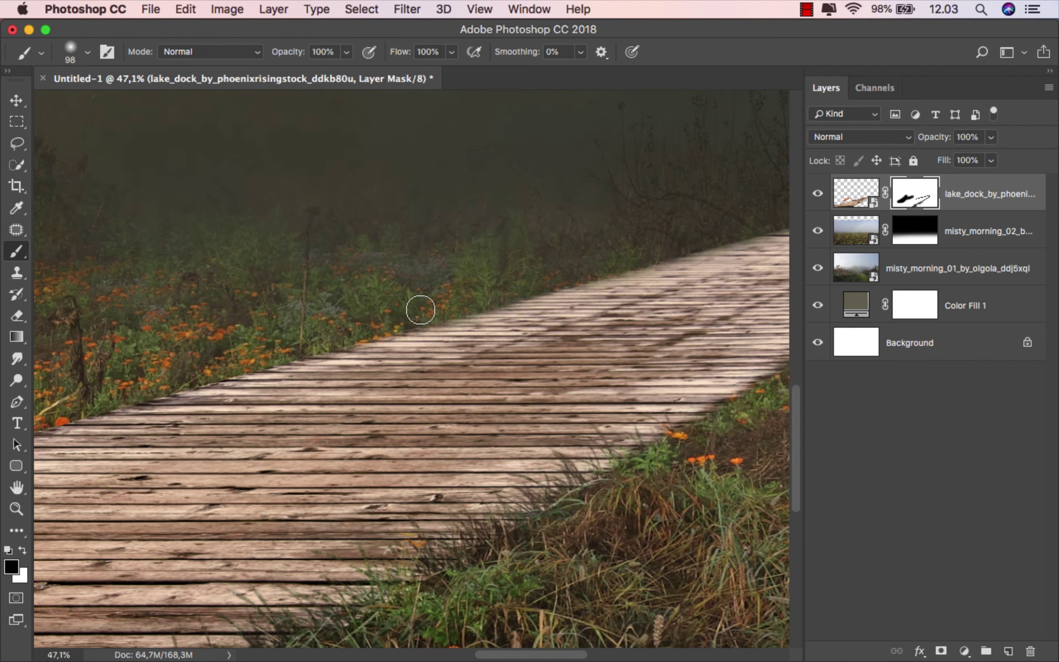
drag(284, 349, 129, 398)
scroll(544, 282, down, 5)
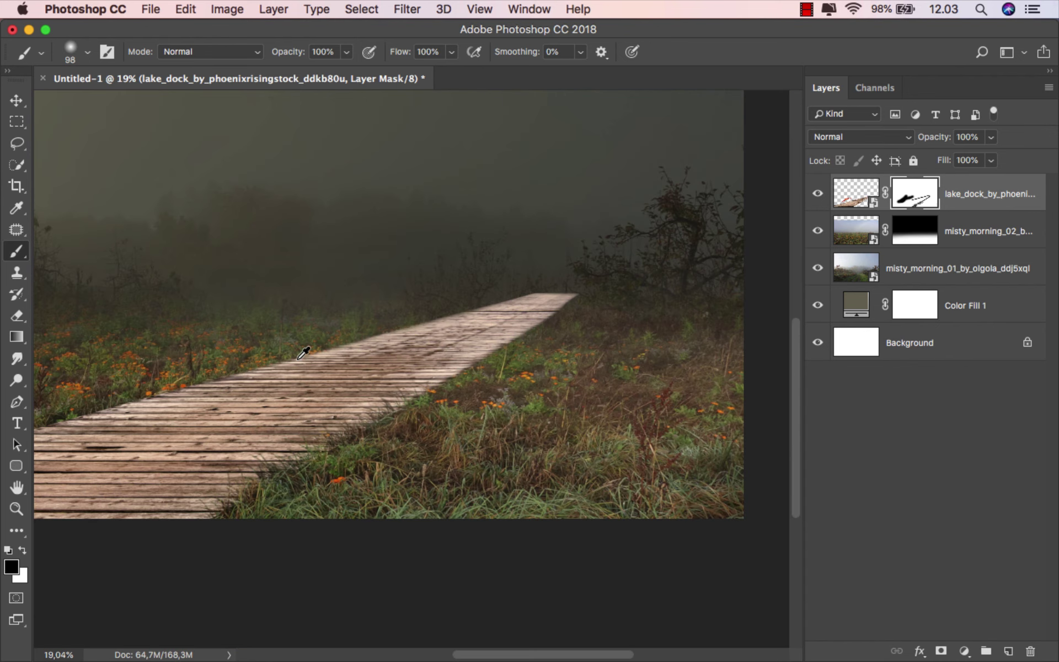
scroll(543, 281, up, 1)
scroll(545, 281, up, 5)
scroll(525, 284, up, 1)
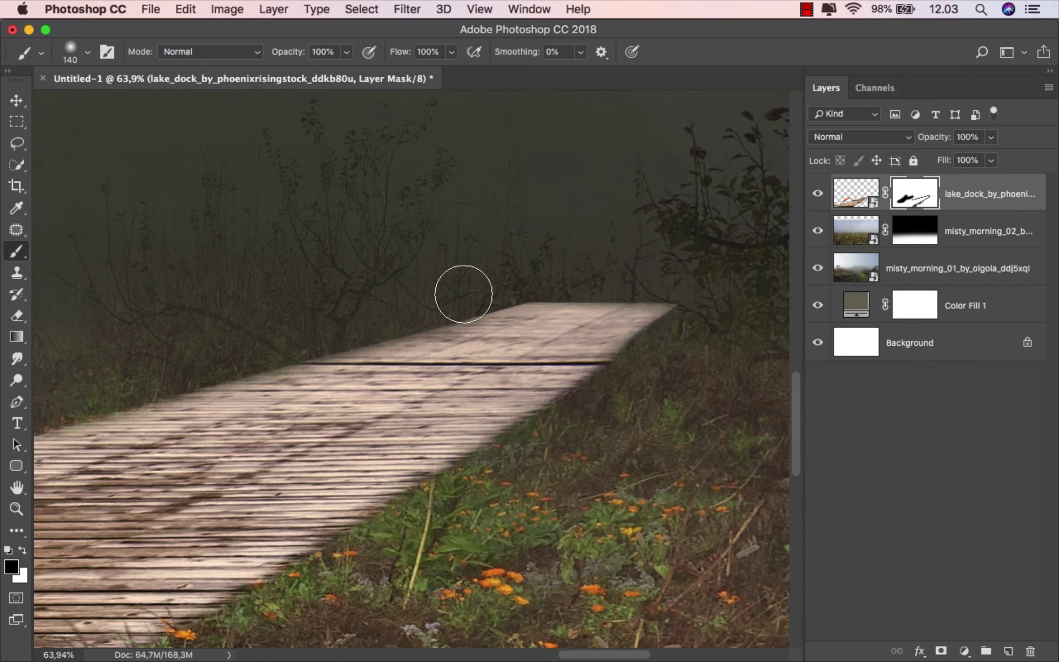
- Set brush opacity to 19% and size to 484 px, then fade the boardwalk's far end into the fog
click(346, 51)
drag(292, 84, 281, 71)
drag(378, 208, 442, 208)
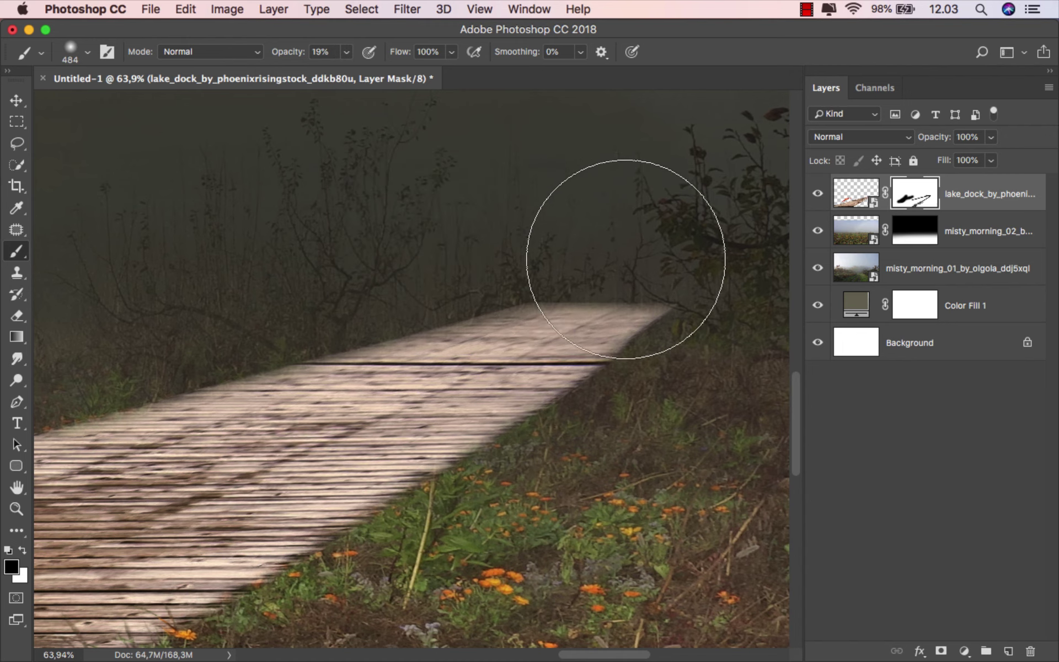
scroll(590, 307, down, 5)
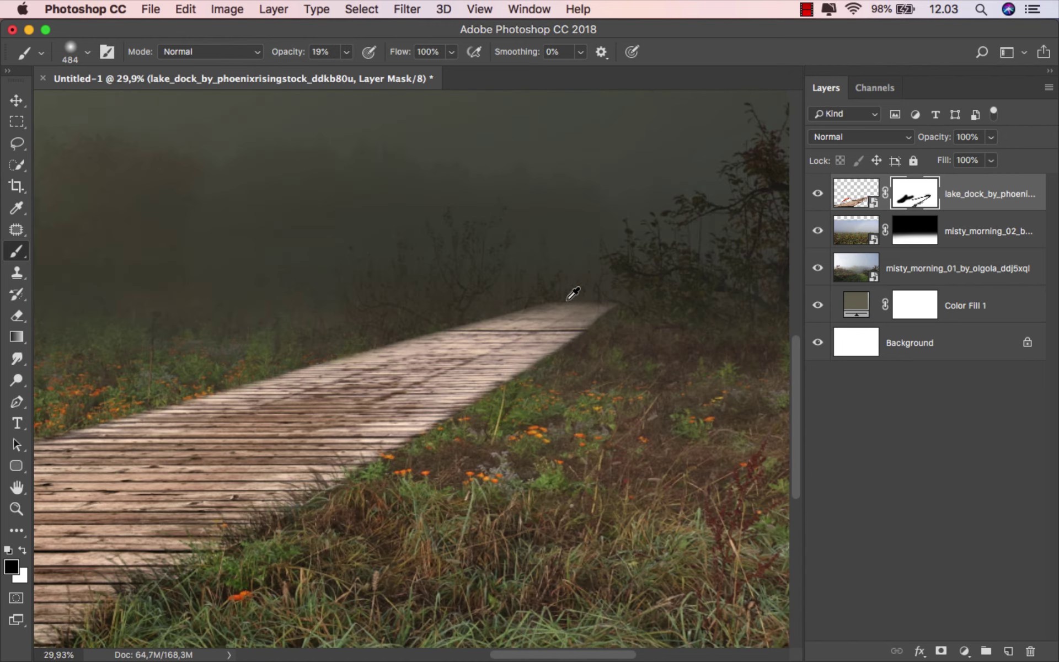
mouse_move(592, 309)
mouse_down()
mouse_move(549, 283)
mouse_move(586, 270)
mouse_up()
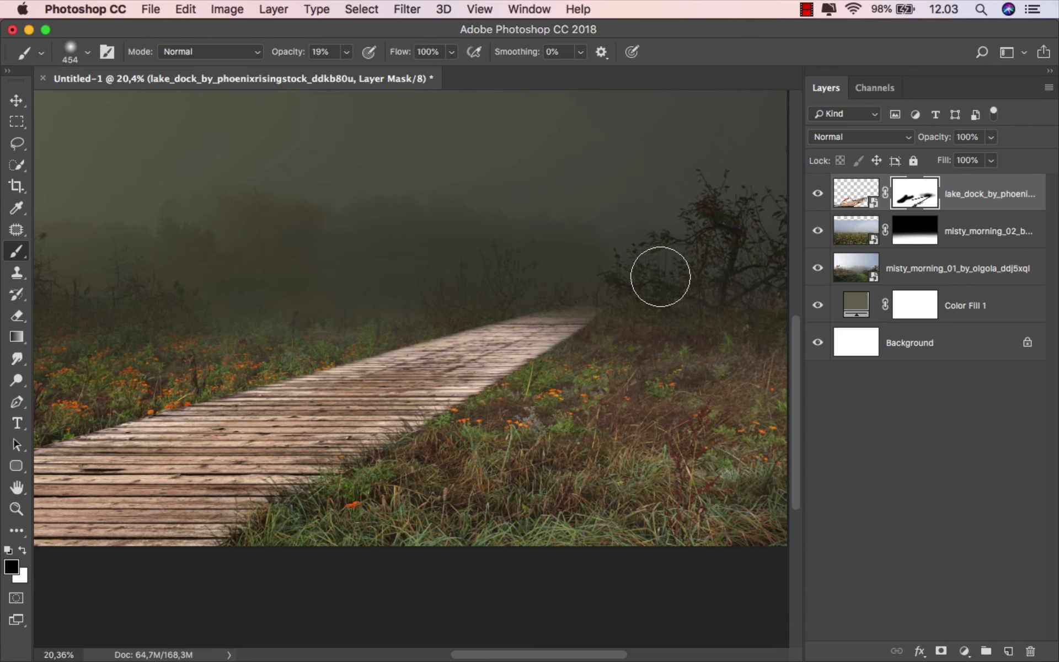
scroll(426, 302, down, 1)
scroll(426, 302, down, 1)
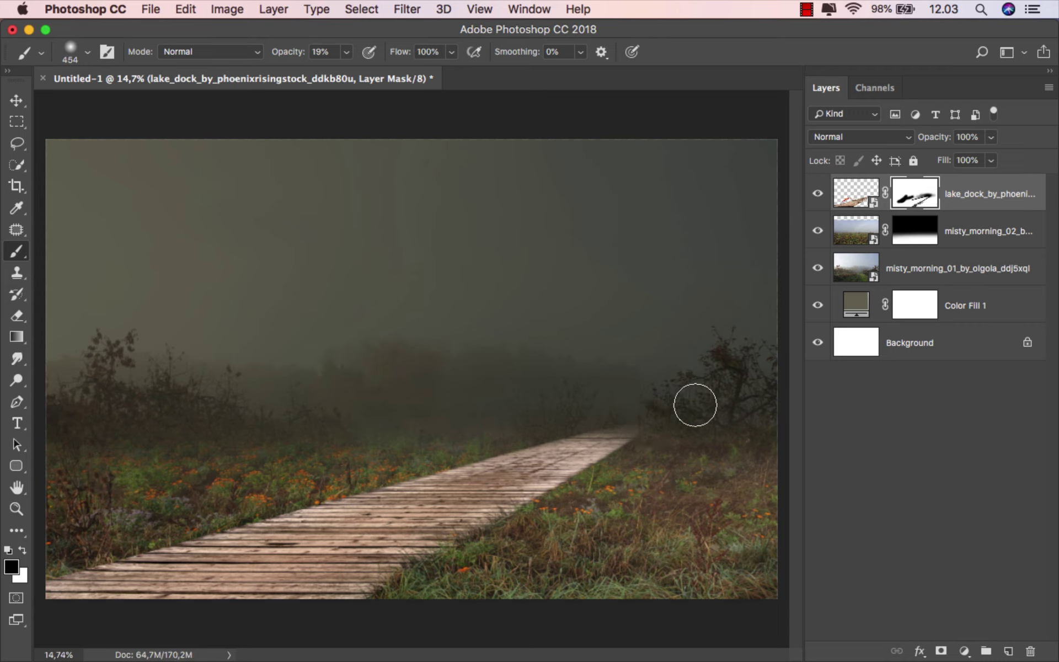
key(ctrl+z)
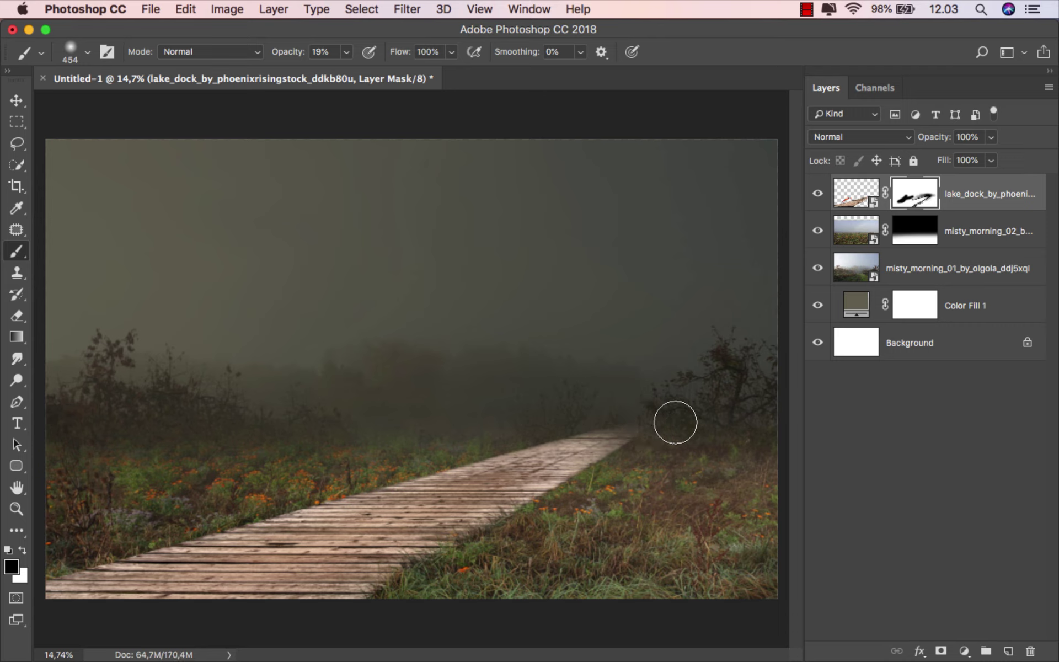
scroll(549, 532, up, 3)
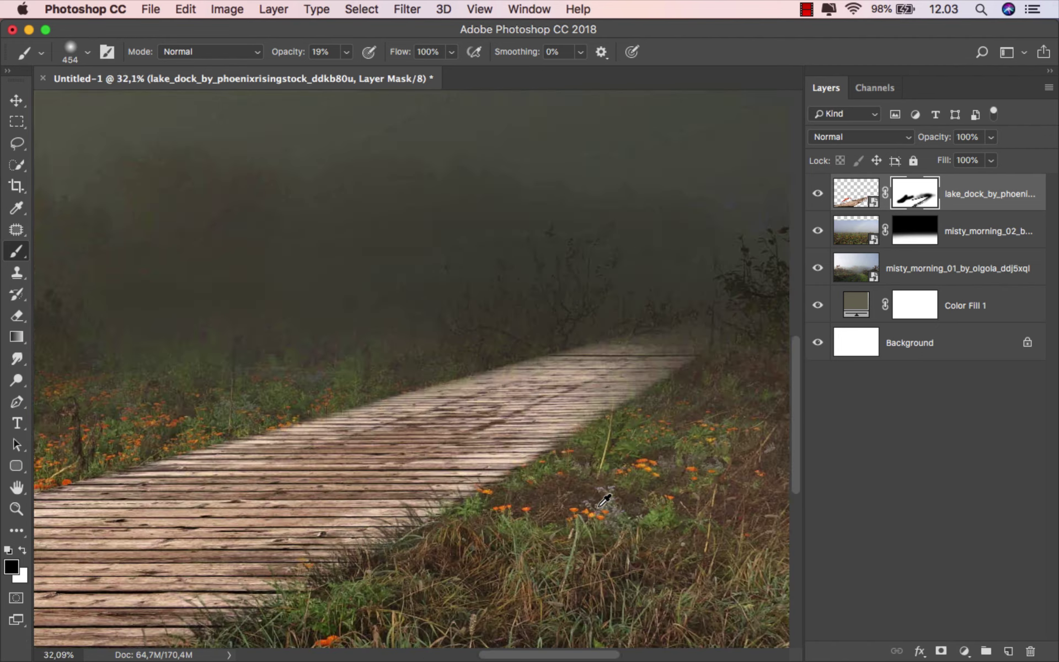
scroll(472, 486, down, 2)
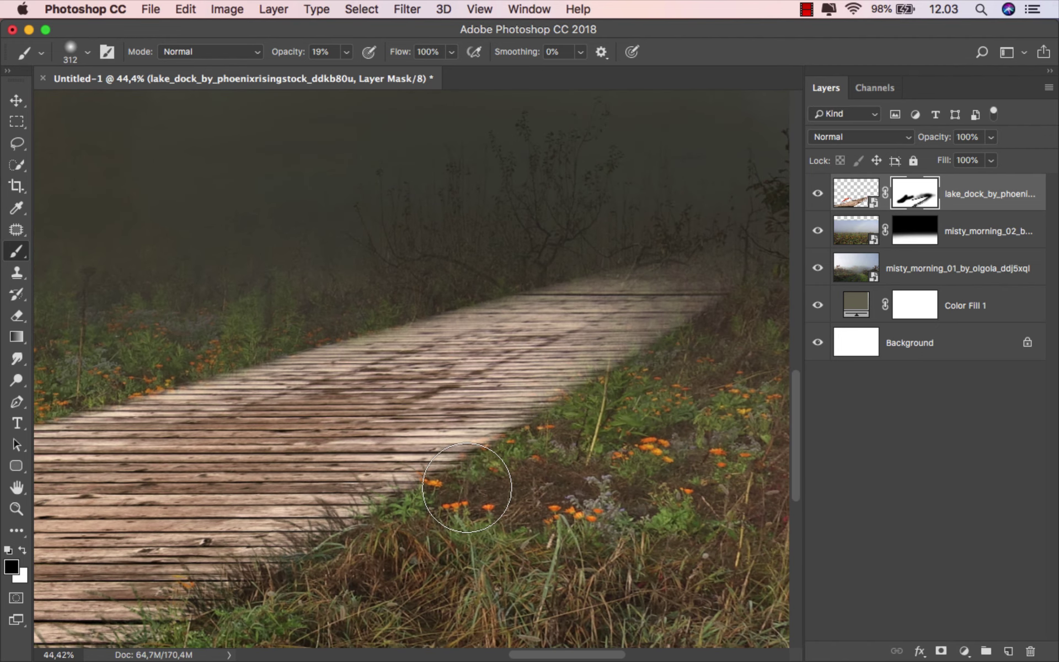
scroll(467, 488, down, 3)
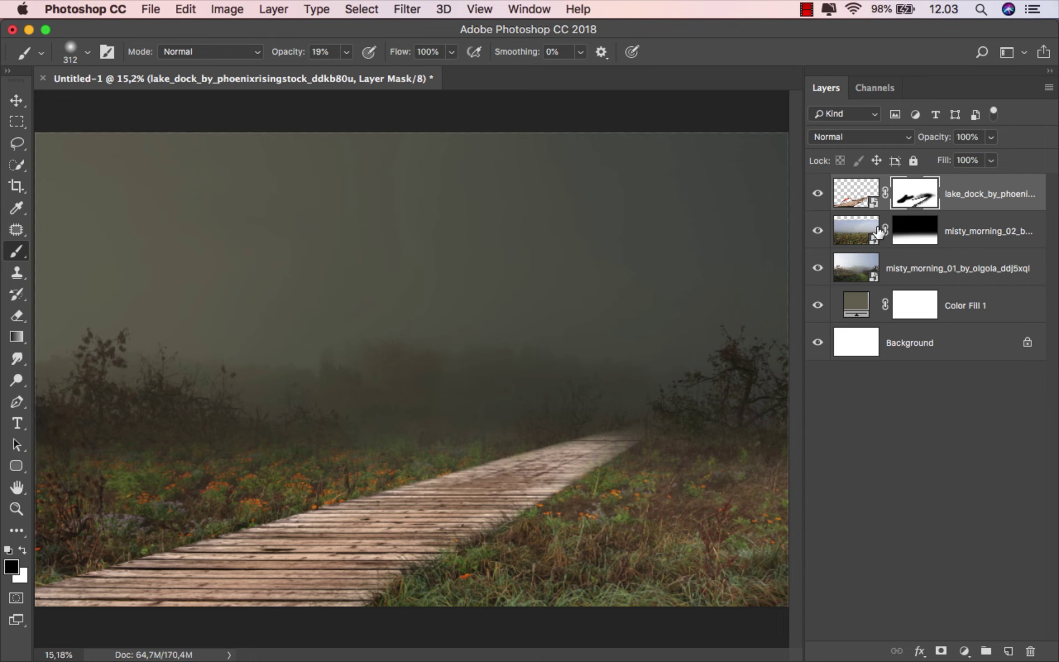
- Target the boardwalk layer's image and drop vietnam-4900529.png from Finder onto the canvas
key(v)
click(958, 193)
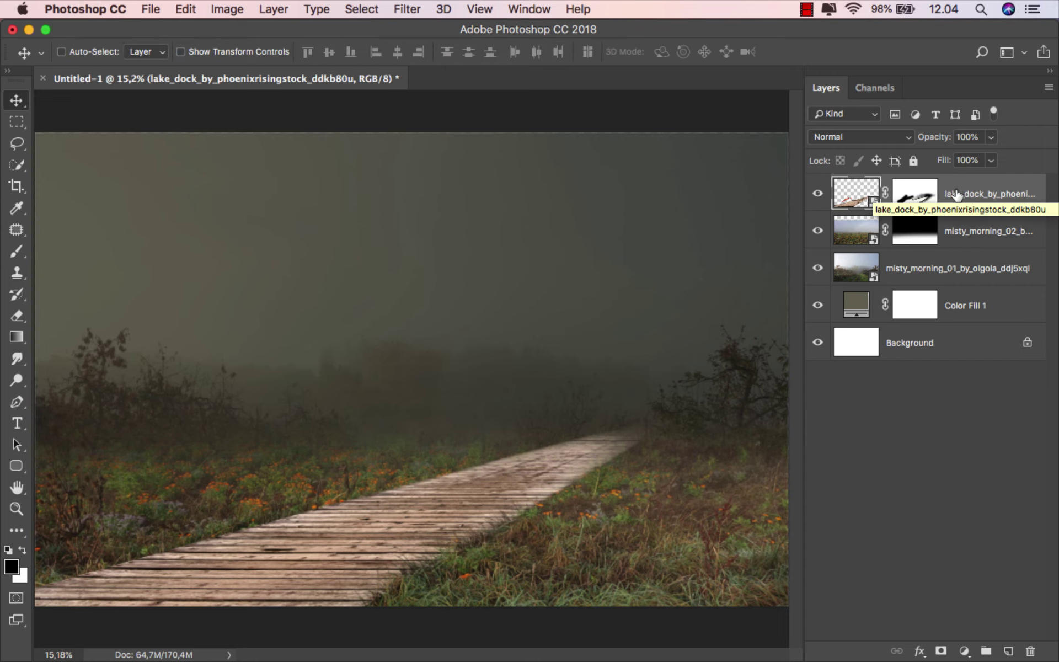
click(360, 622)
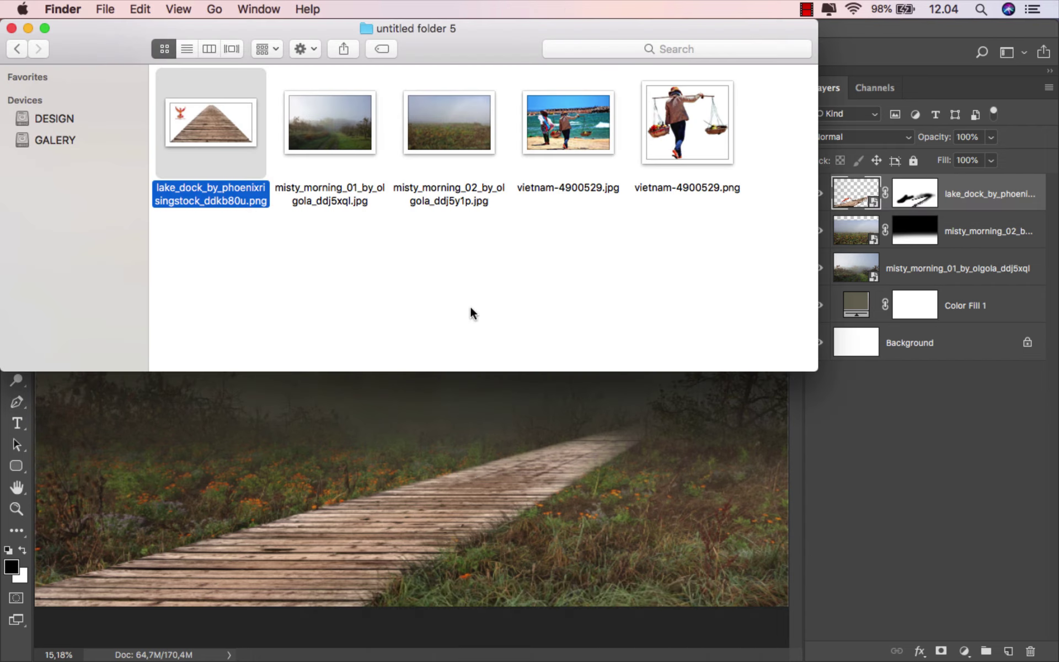
mouse_move(696, 160)
mouse_down()
mouse_move(491, 466)
mouse_move(446, 428)
mouse_up()
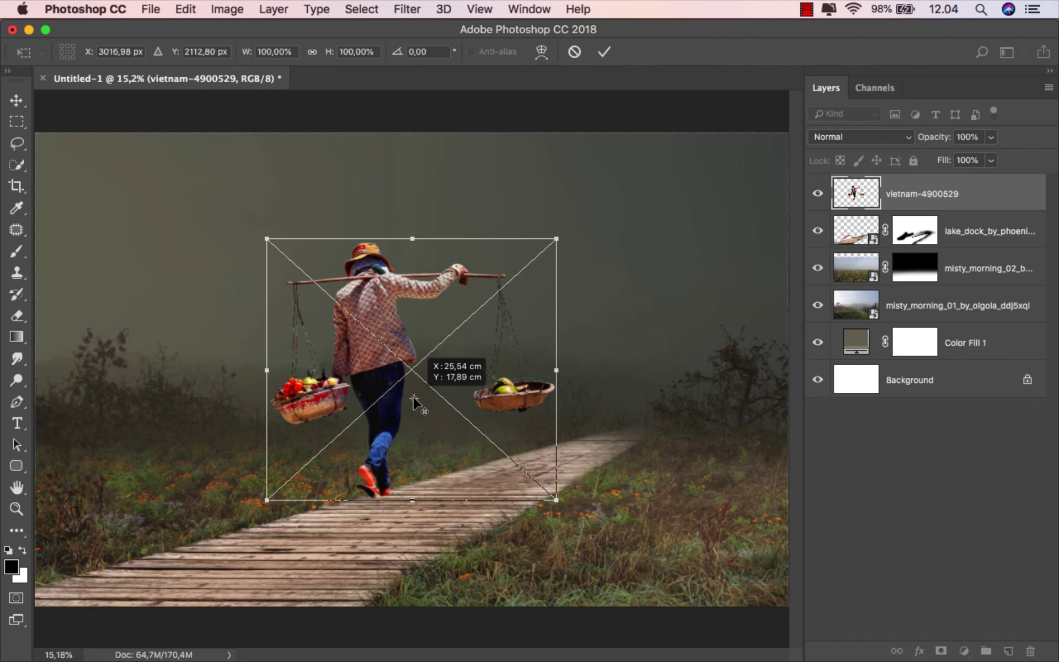
- Move the fruit carrier onto the boardwalk, scale it to about 87%, and confirm
drag(415, 328, 419, 365)
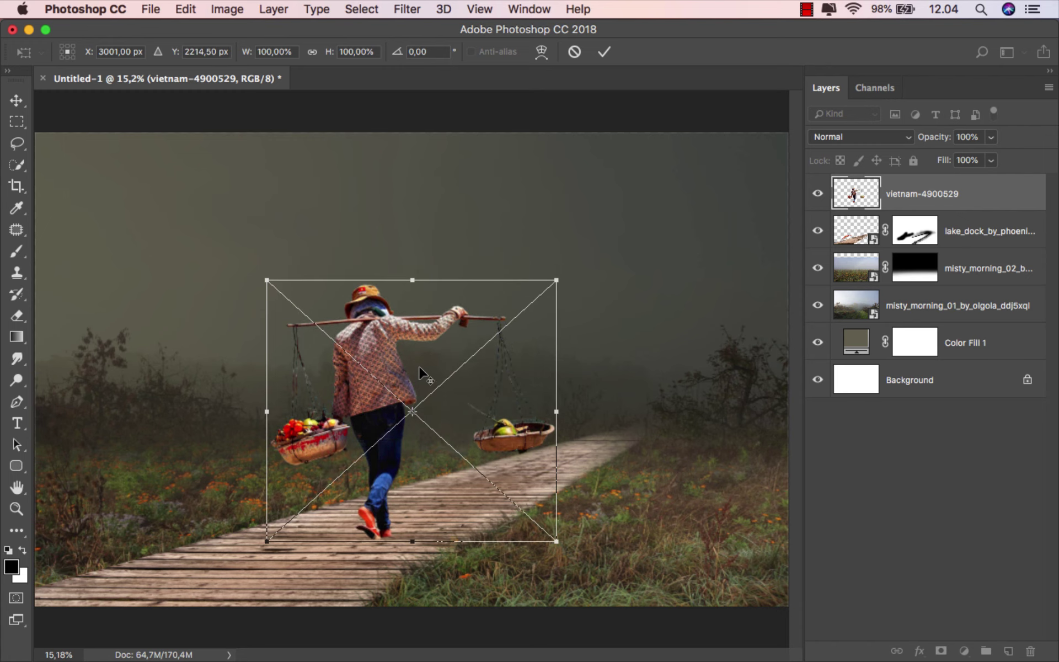
scroll(419, 365, down, 2)
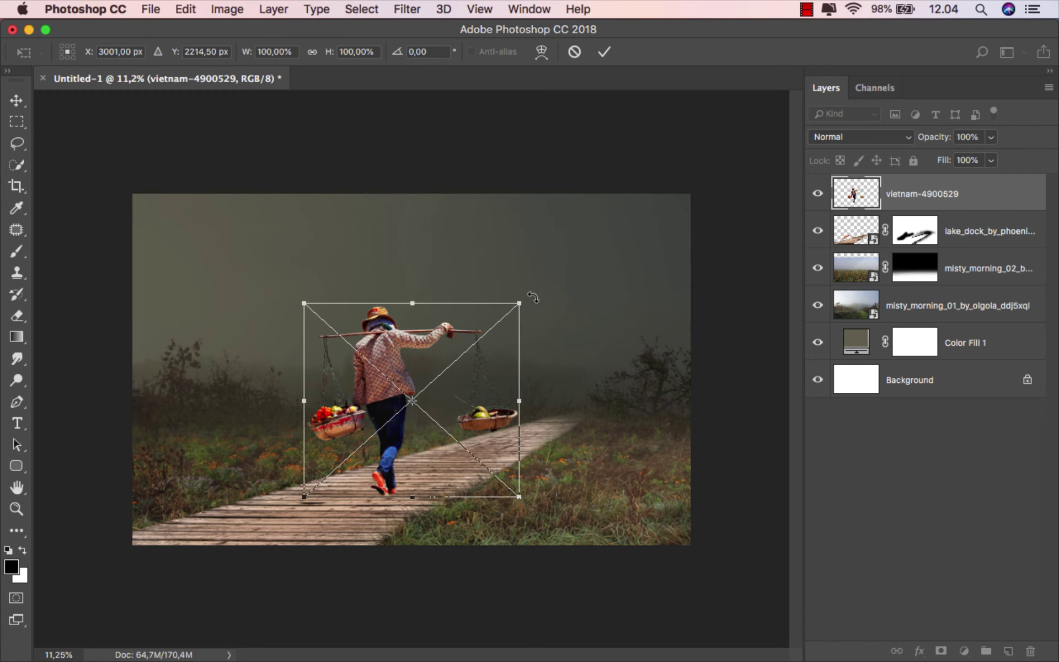
drag(518, 304, 508, 329)
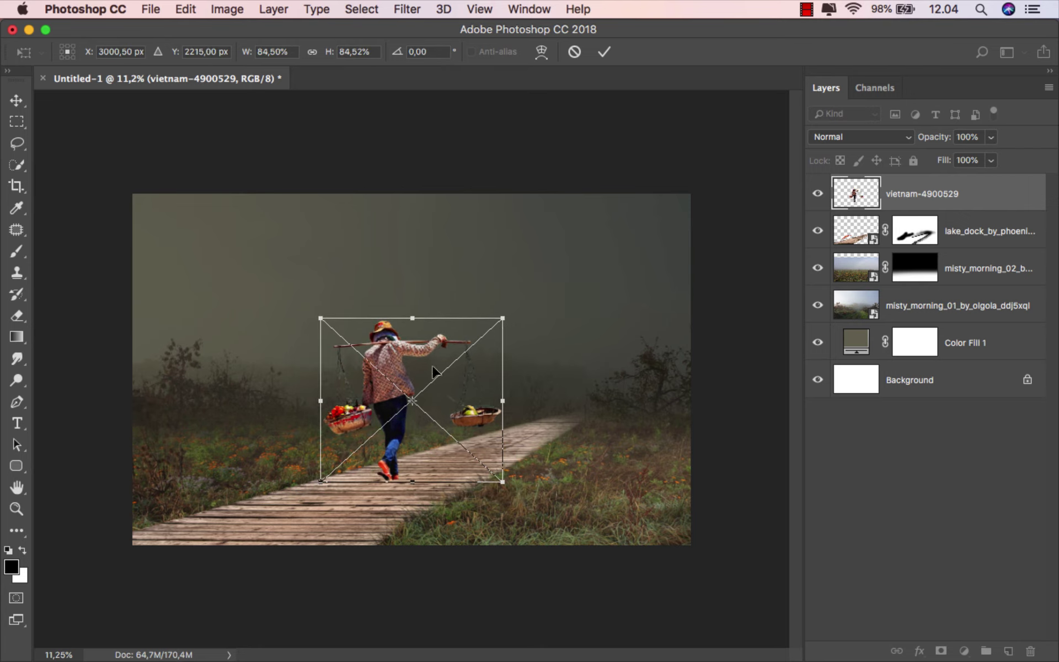
drag(433, 370, 451, 374)
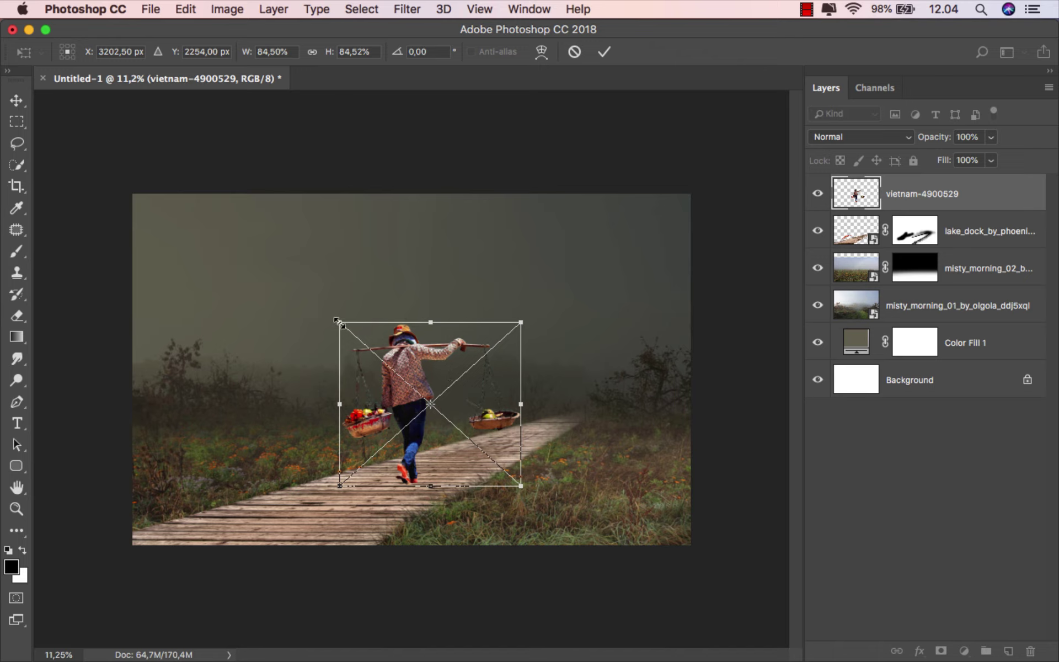
drag(338, 321, 330, 319)
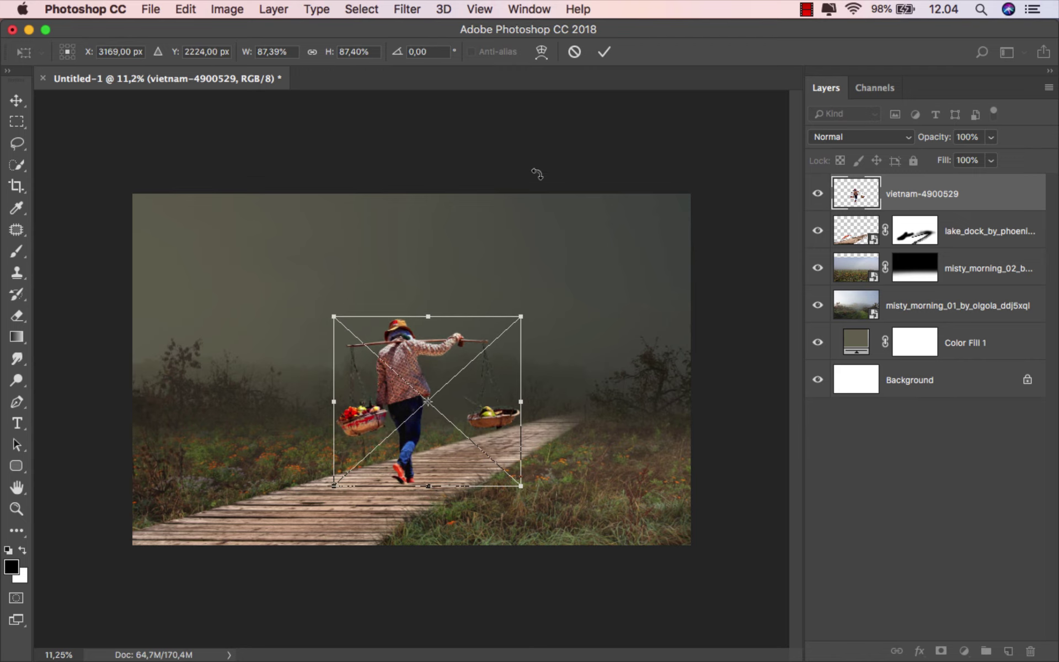
click(602, 53)
scroll(466, 299, up, 2)
scroll(431, 336, up, 2)
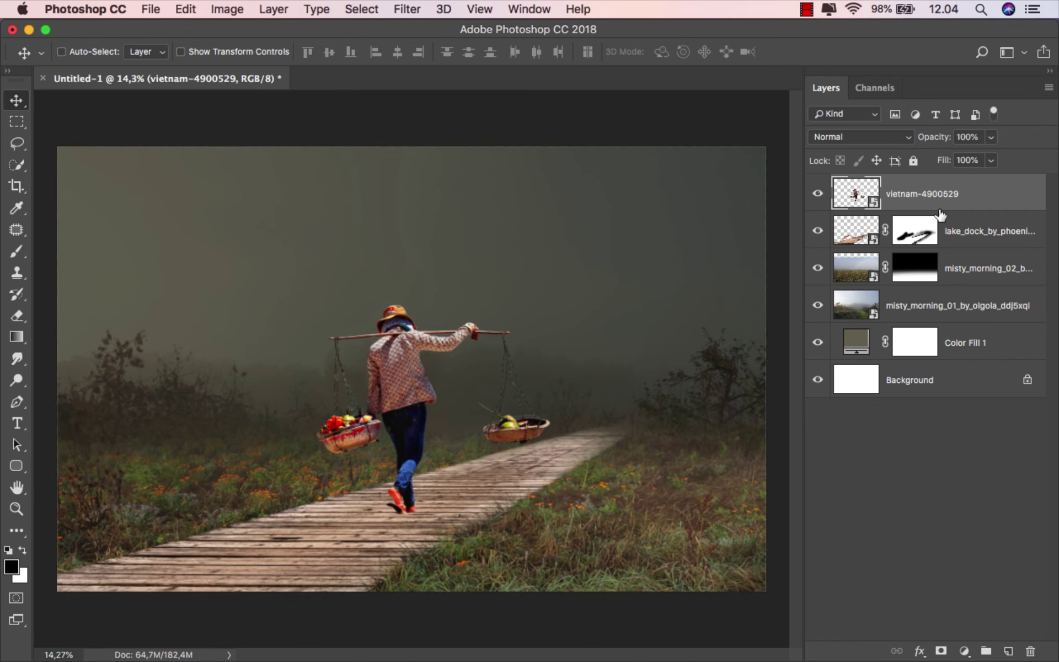
- Add a Hue/Saturation layer clipped to misty_morning_02 with Saturation about -33
click(958, 268)
click(965, 651)
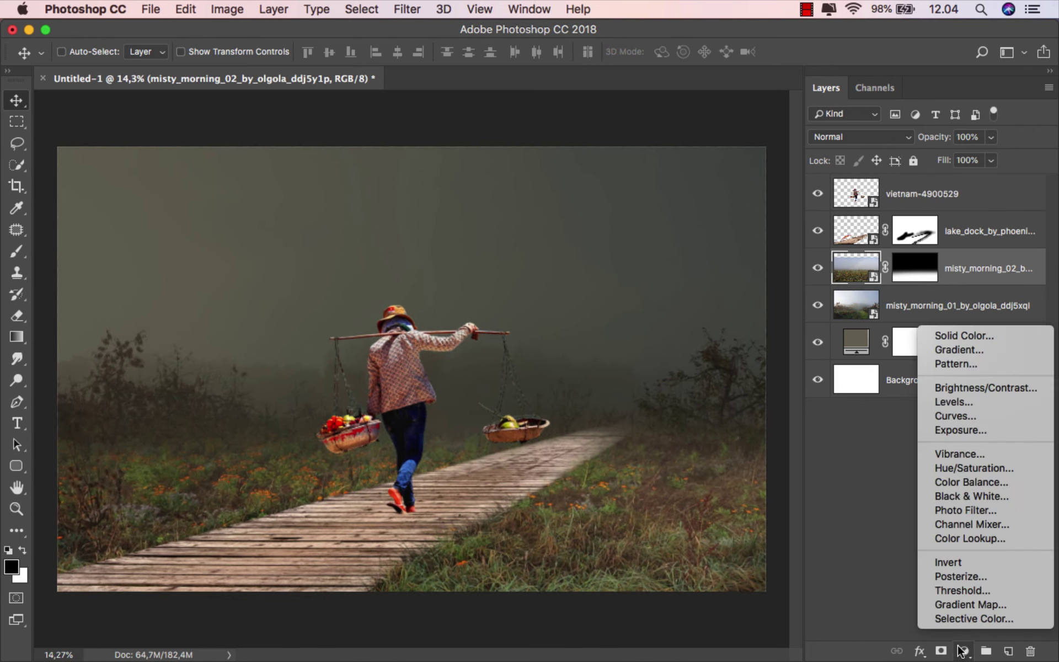
click(971, 472)
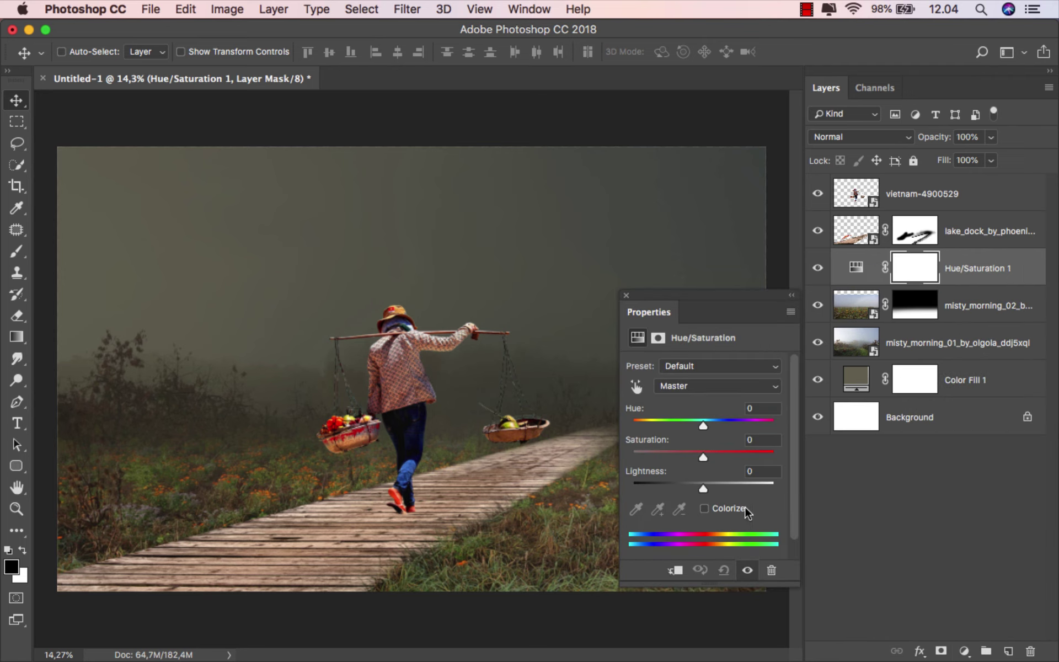
click(677, 571)
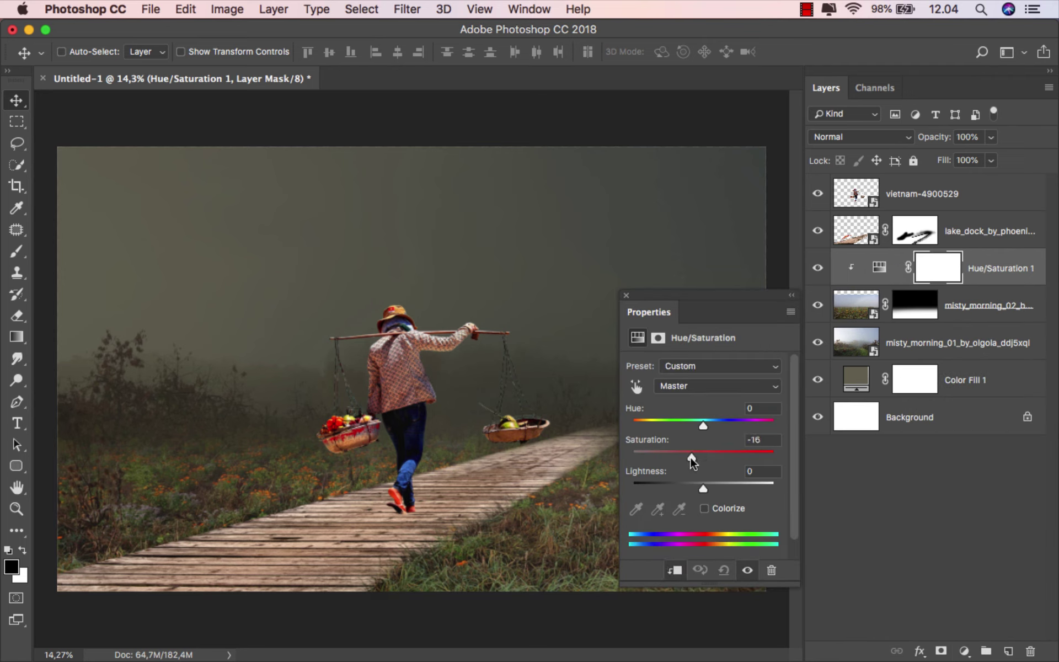
drag(691, 460, 681, 459)
click(981, 271)
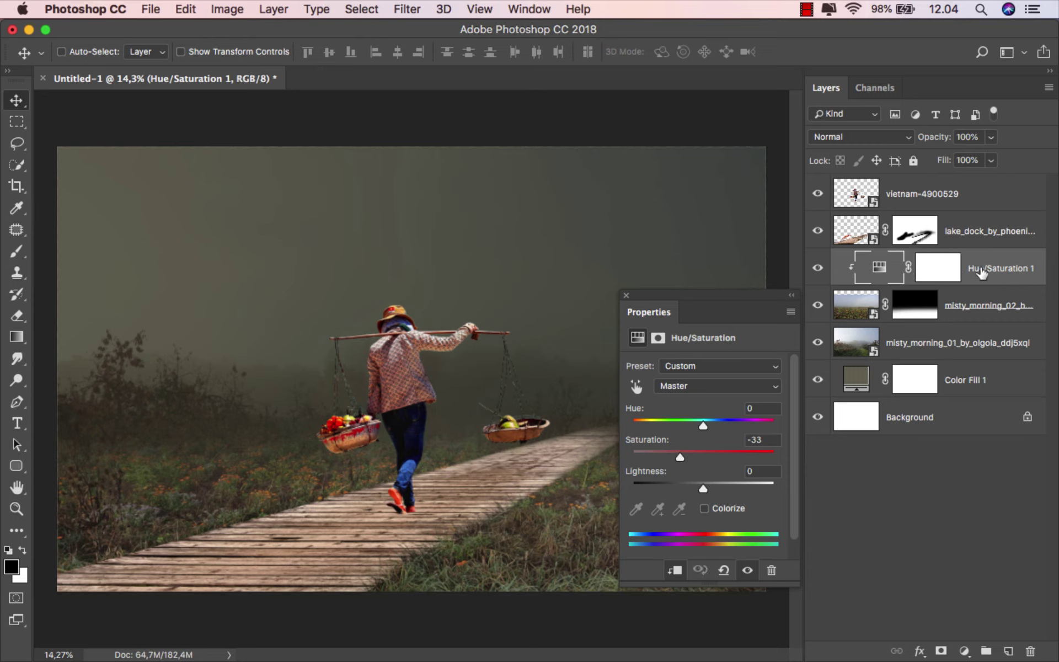
- Add a clipped Brightness/Contrast layer to the meadow with Brightness about -52 and Contrast 45
click(965, 652)
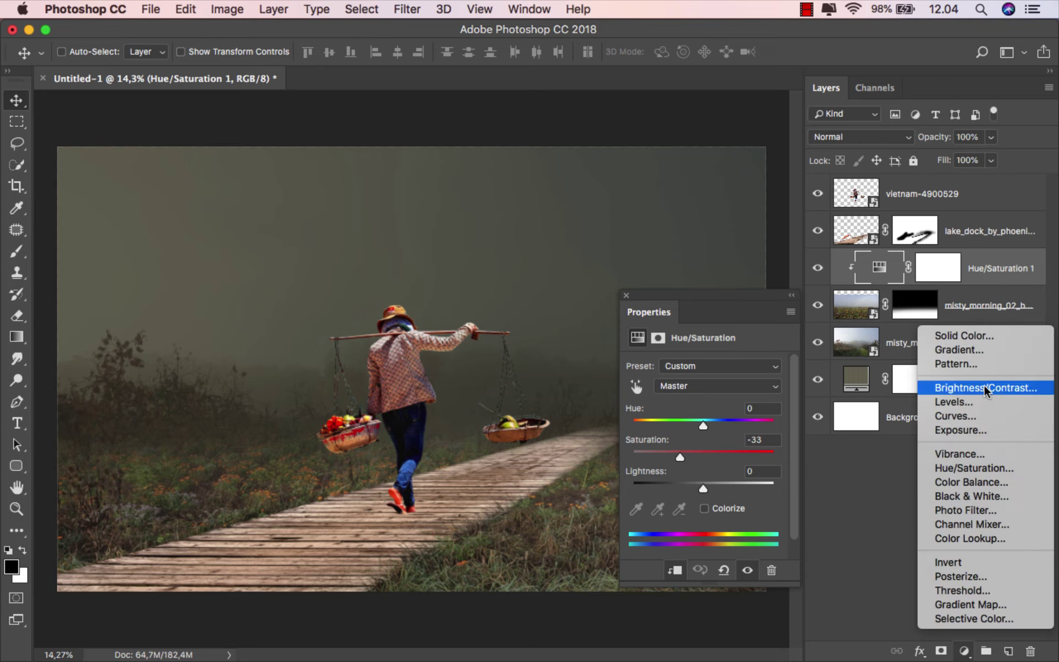
click(873, 459)
click(675, 573)
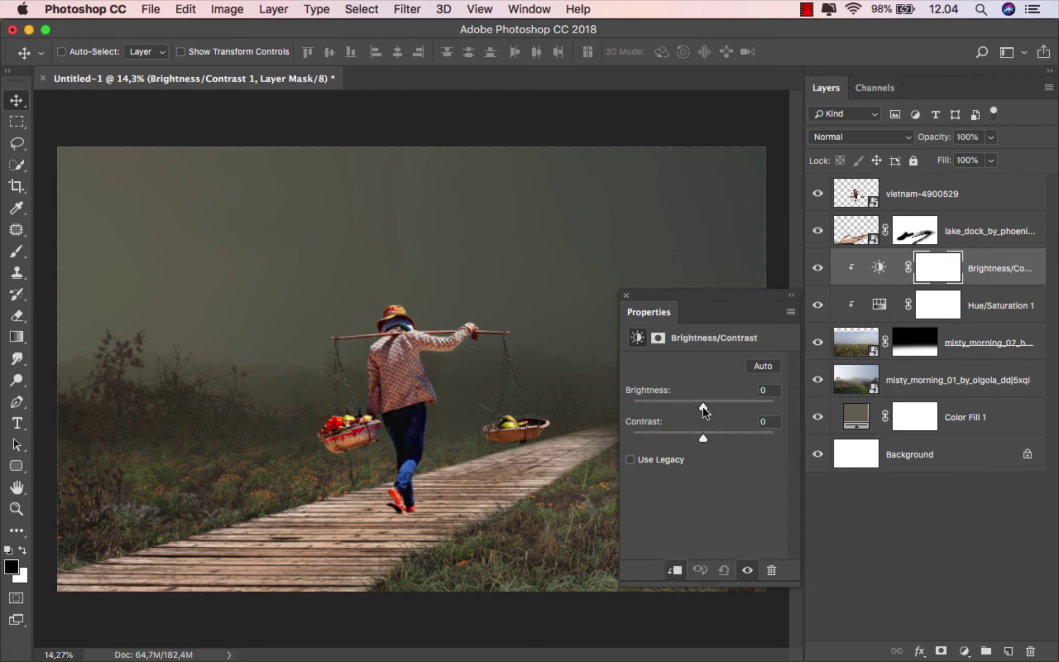
mouse_move(703, 408)
mouse_down()
mouse_move(676, 406)
mouse_move(724, 435)
mouse_up()
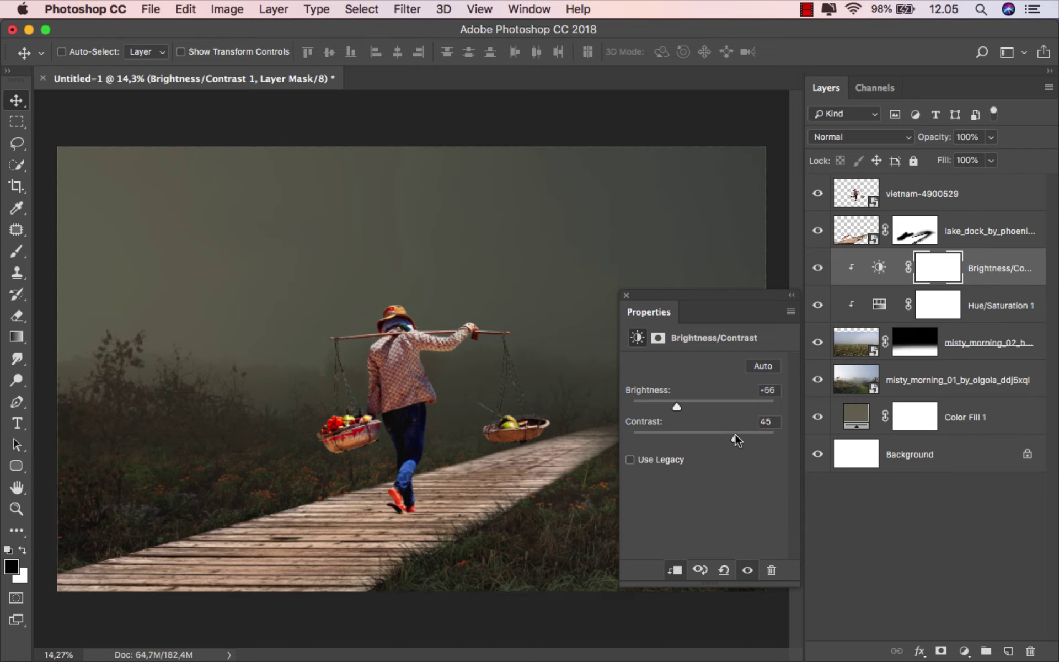
drag(679, 407, 681, 409)
click(627, 295)
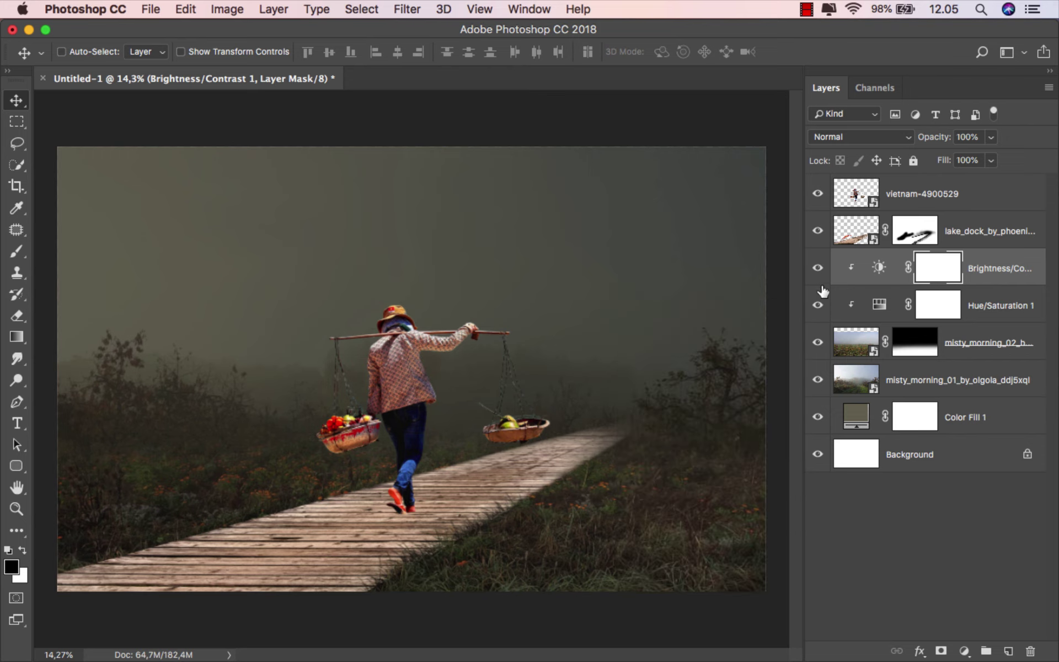
click(817, 269)
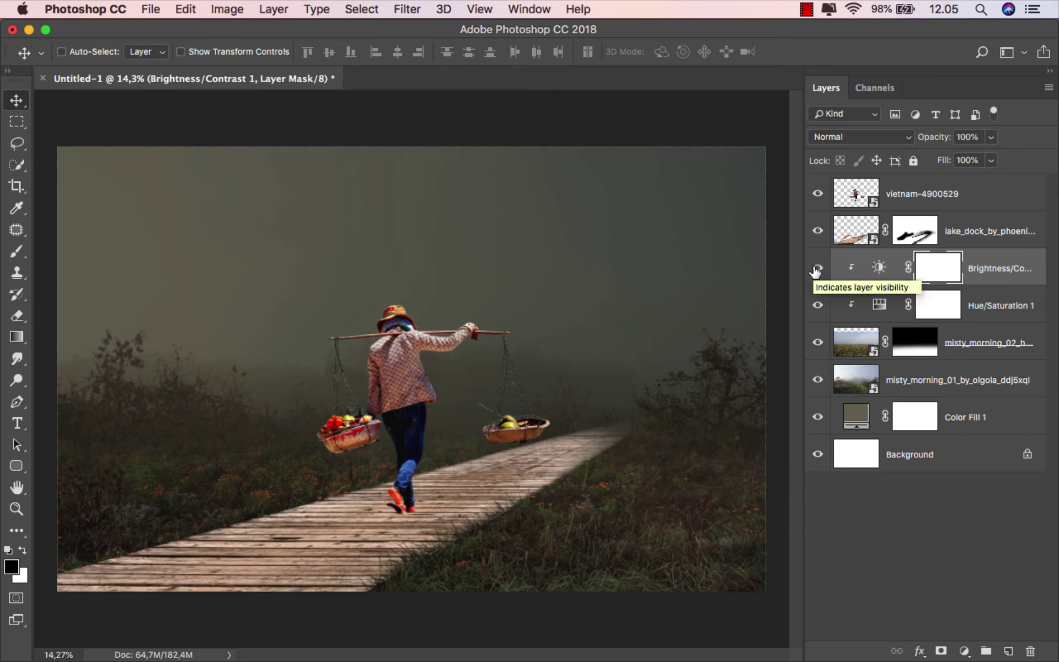
click(880, 269)
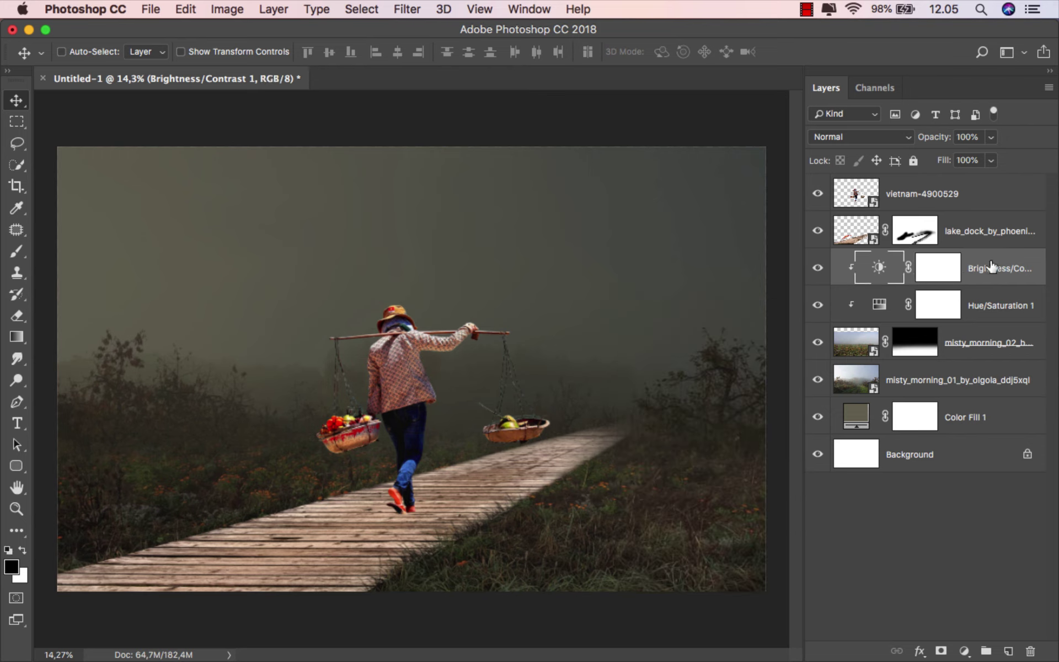
- Add Hue/Saturation 2 above lake_dock, with Saturation about -28 and a slight hue shift
click(978, 234)
click(966, 650)
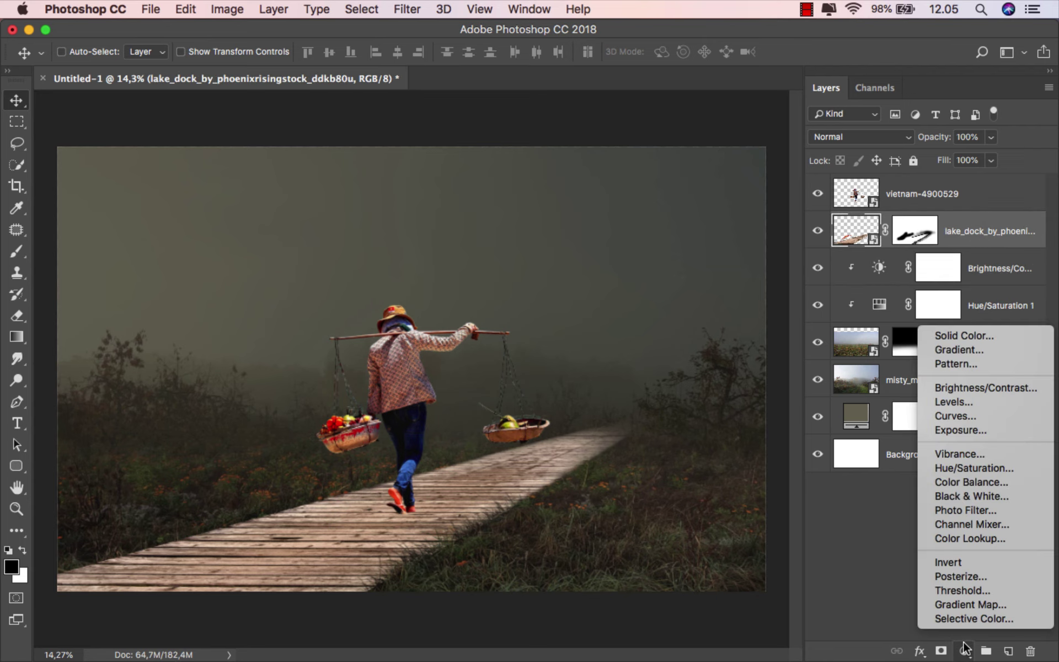
click(989, 469)
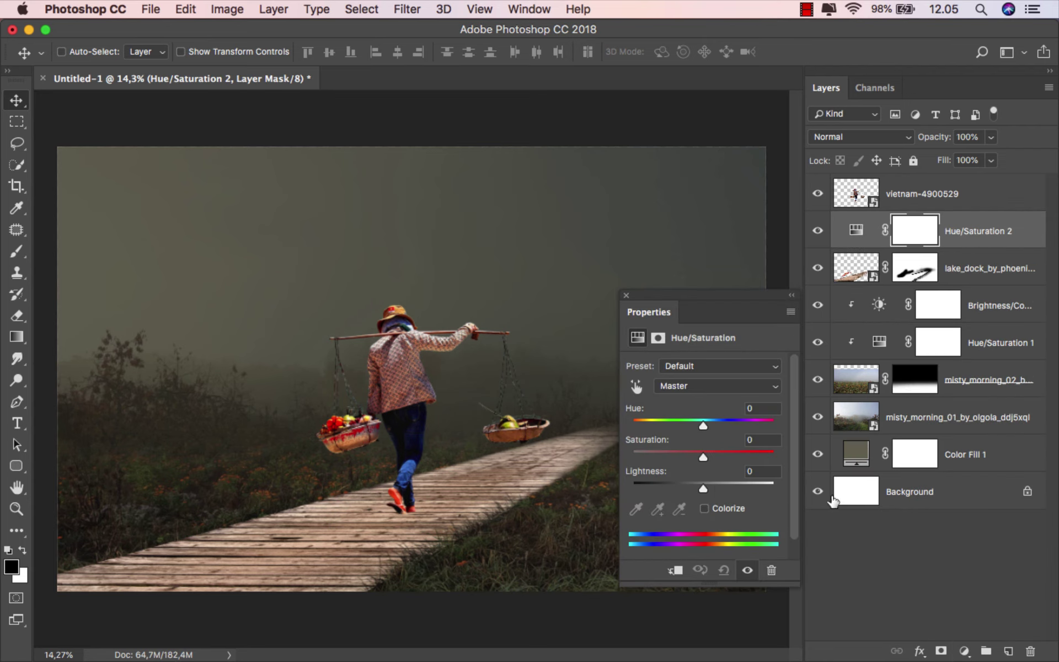
drag(694, 458, 677, 454)
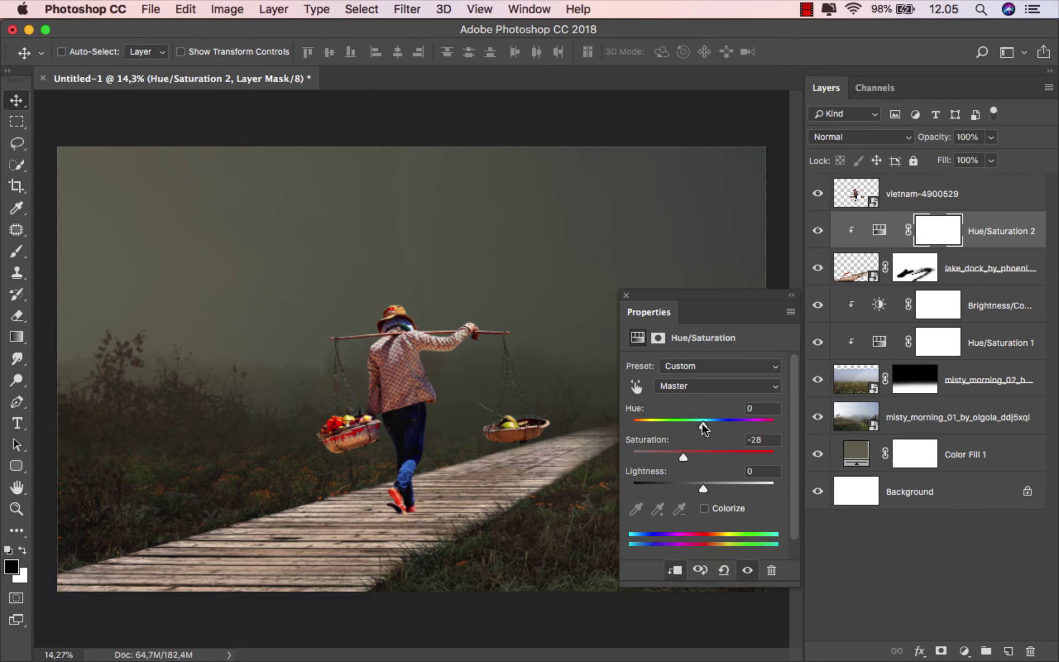
drag(702, 426, 708, 426)
click(627, 296)
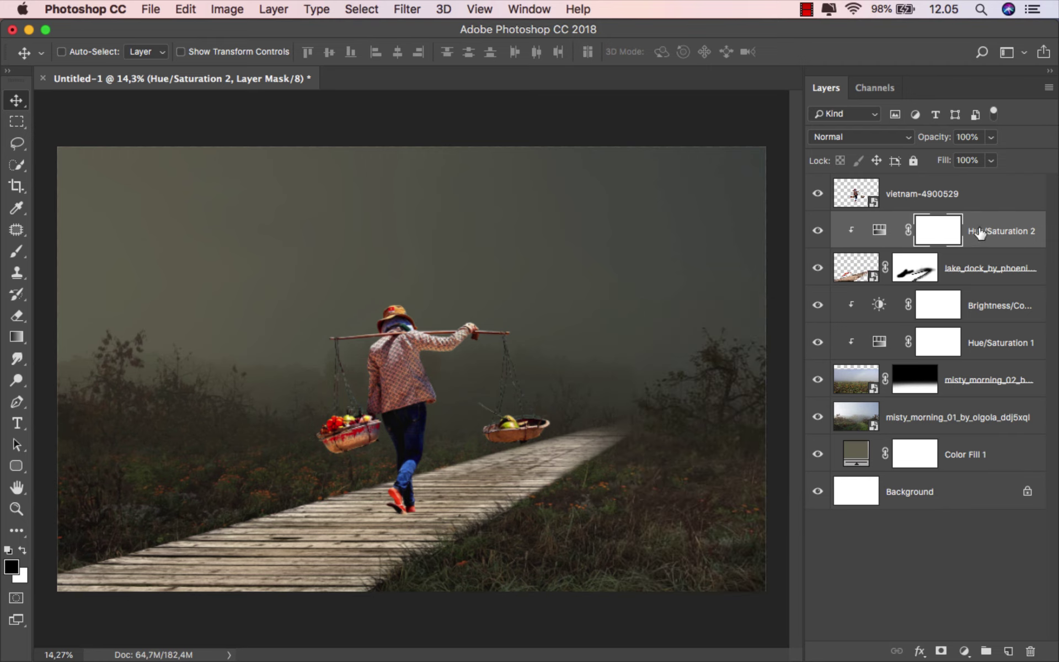
- Add Brightness/Contrast 2 clipped to the boardwalk with Brightness -150
click(965, 650)
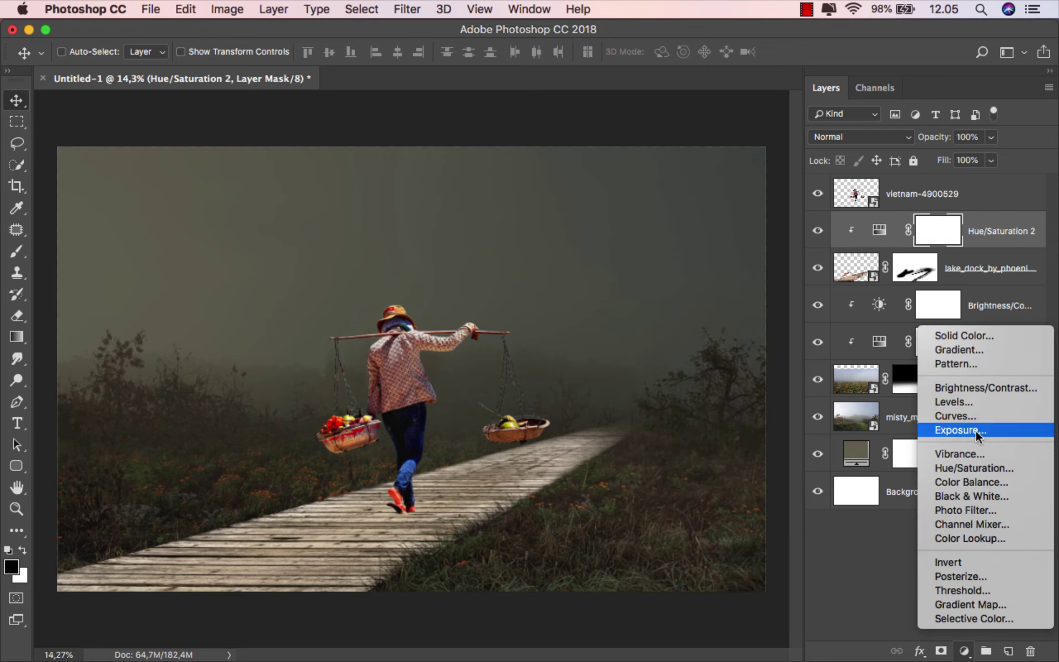
click(978, 385)
click(674, 570)
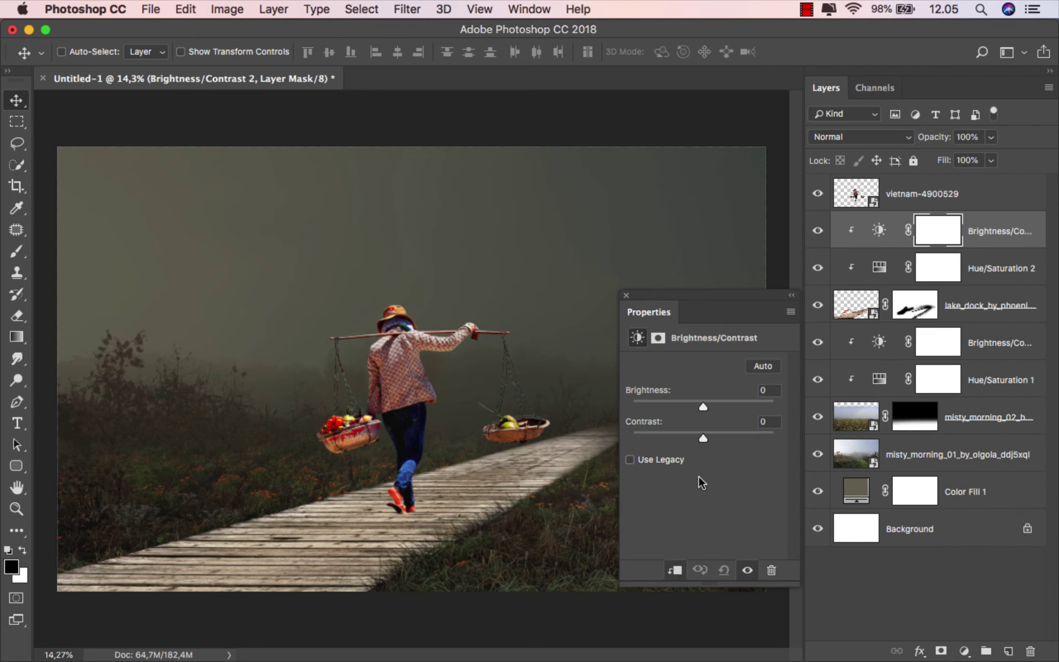
drag(704, 407, 627, 406)
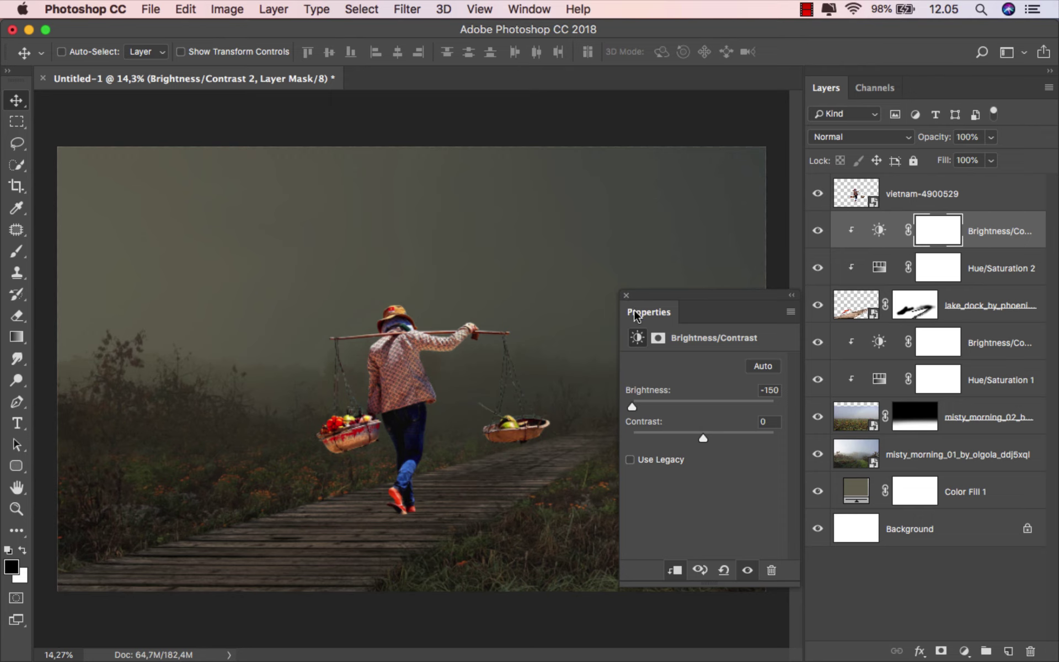
click(627, 296)
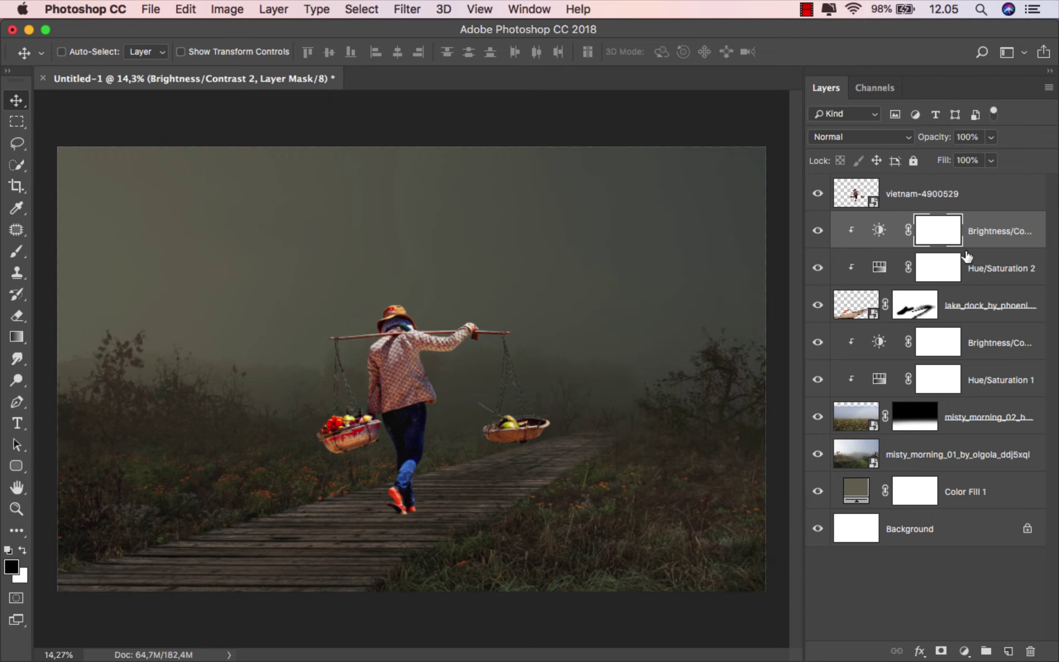
right_click(996, 228)
- Split Brightness/Contrast 2's Underlying Layer white slider to 169/255 in Blending Options
click(900, 232)
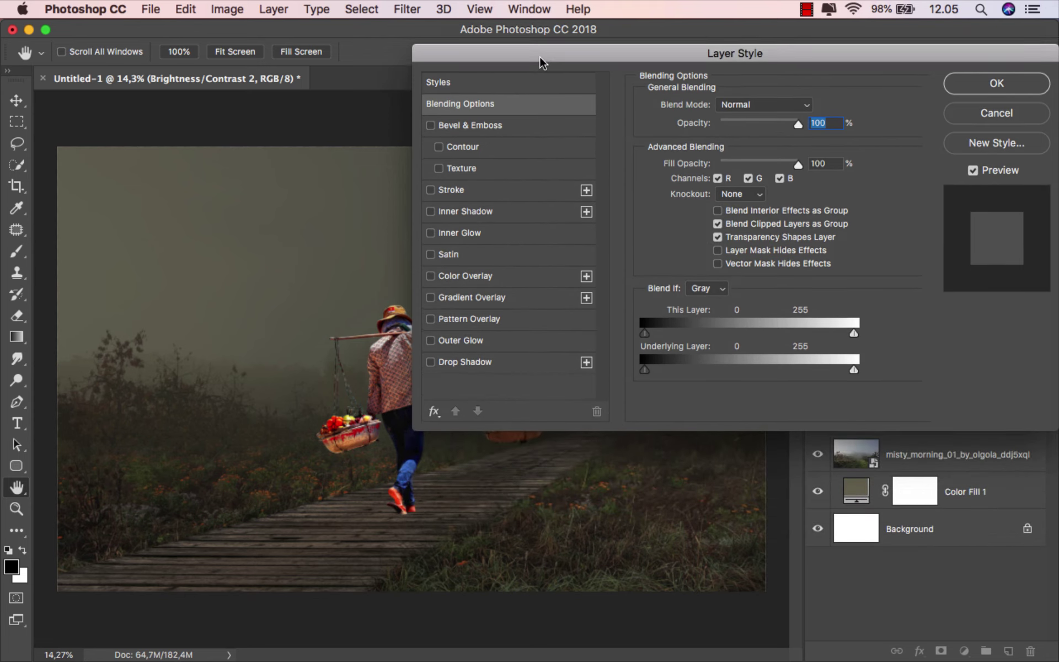
drag(562, 132, 546, 65)
drag(853, 367, 762, 368)
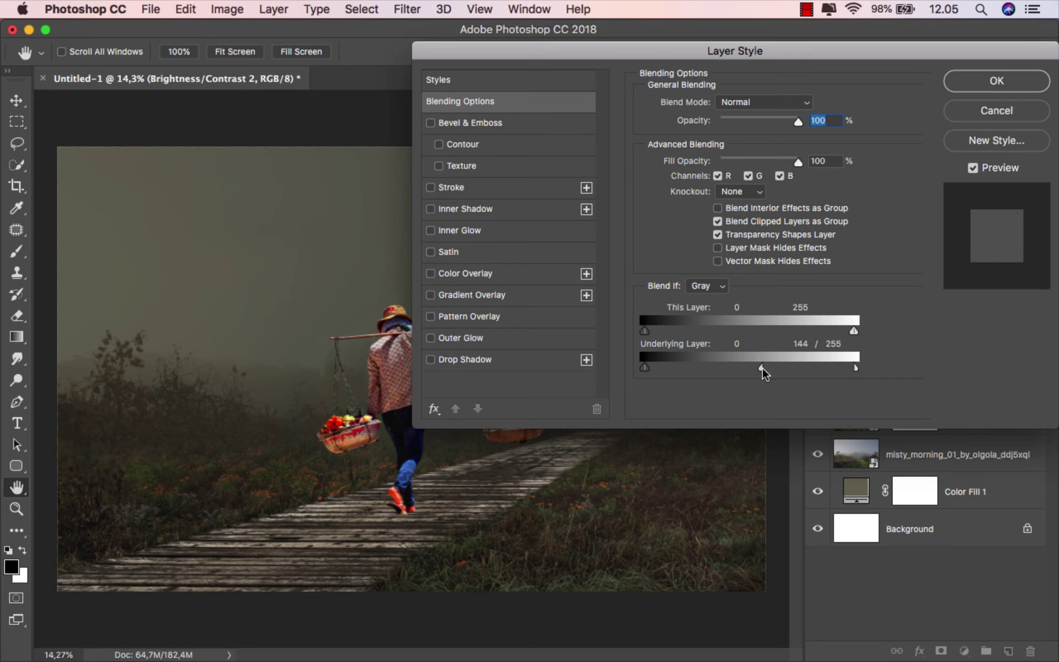
drag(764, 373, 773, 373)
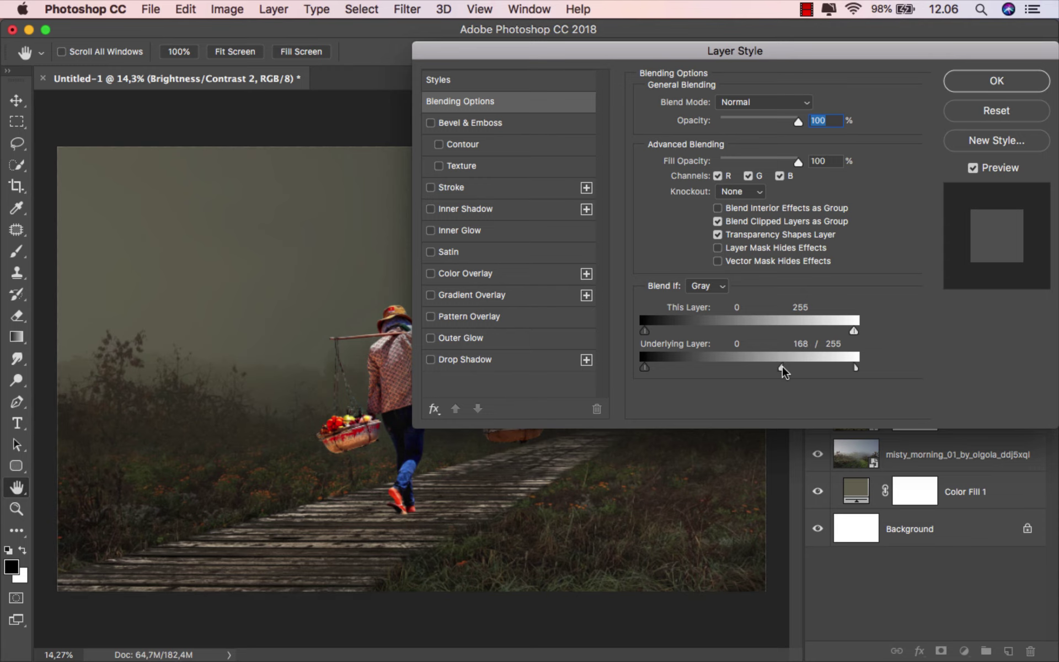
click(973, 168)
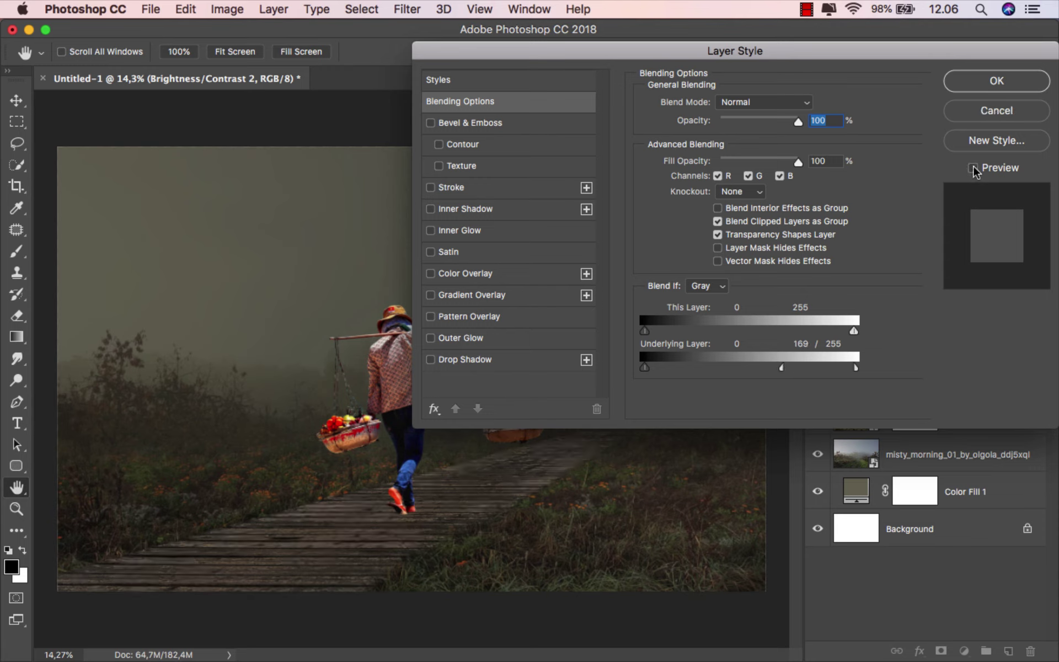
click(991, 81)
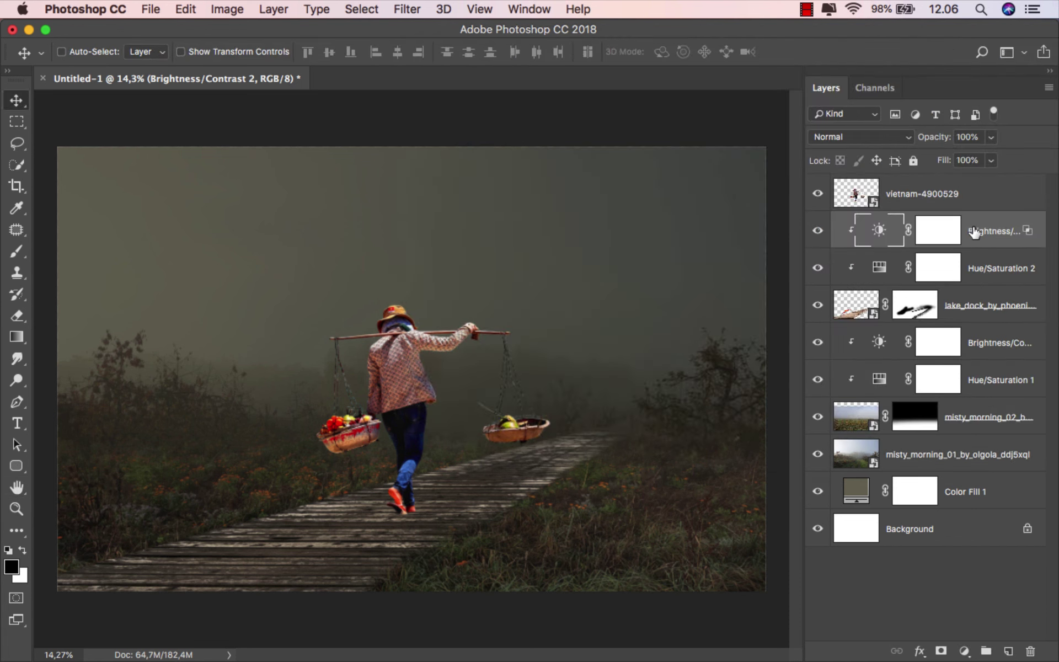
- Duplicate the fruit carrier layer, rasterize the original, and nudge it slightly right
click(954, 198)
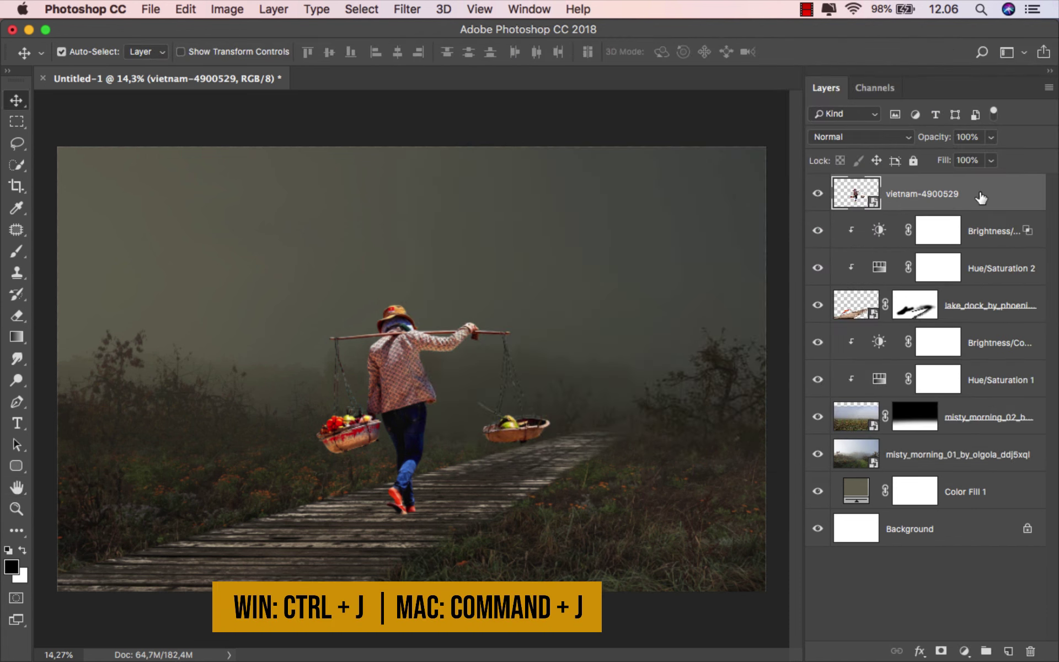
key(super+j)
click(972, 224)
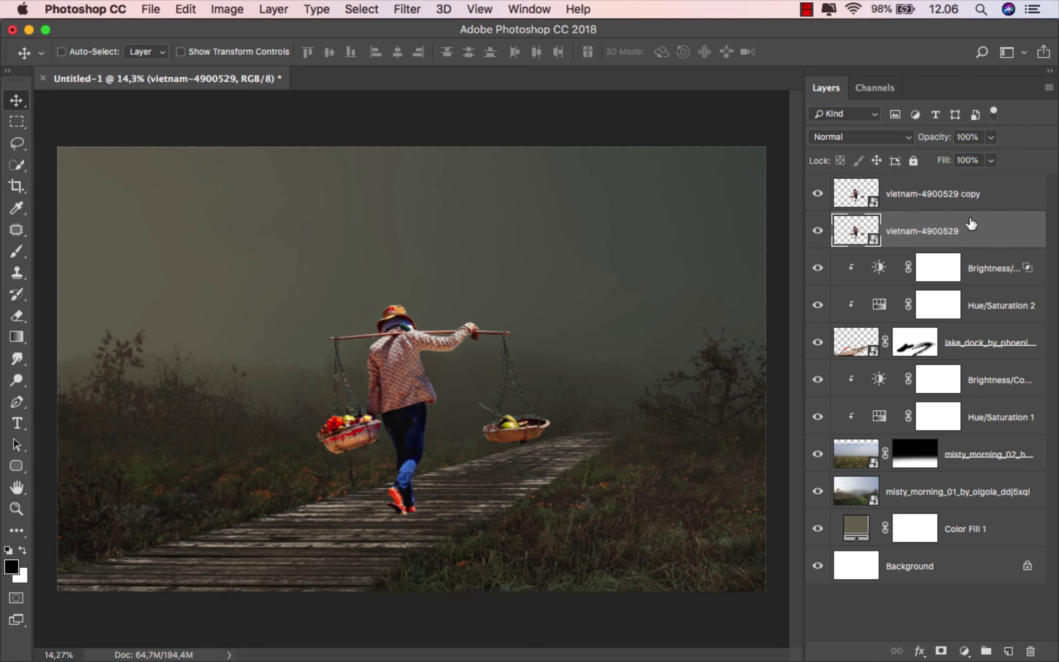
right_click(915, 219)
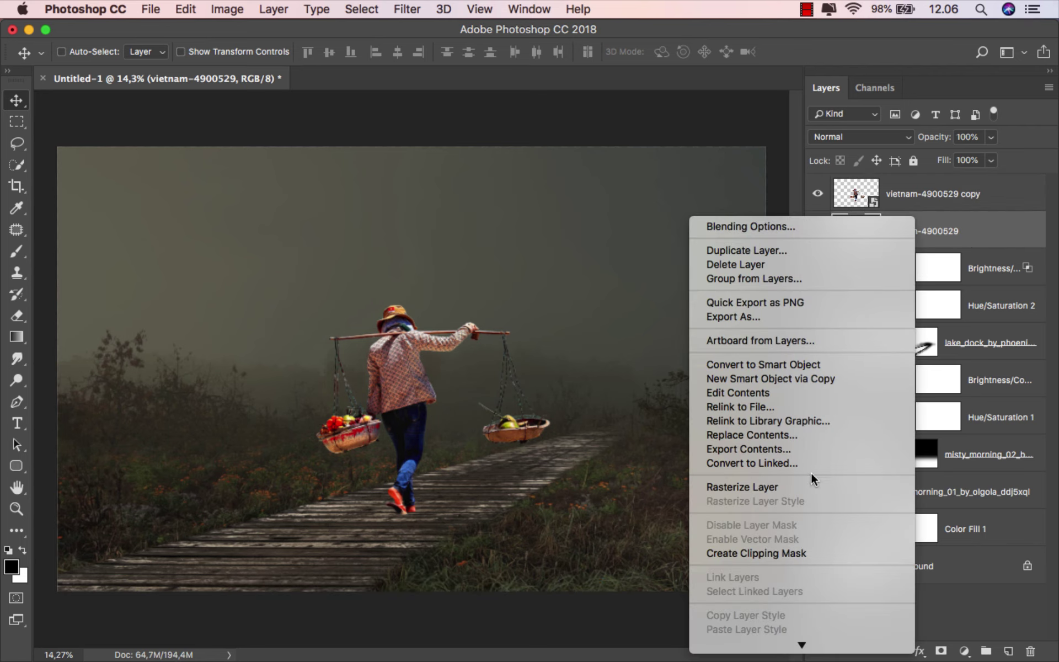
click(814, 487)
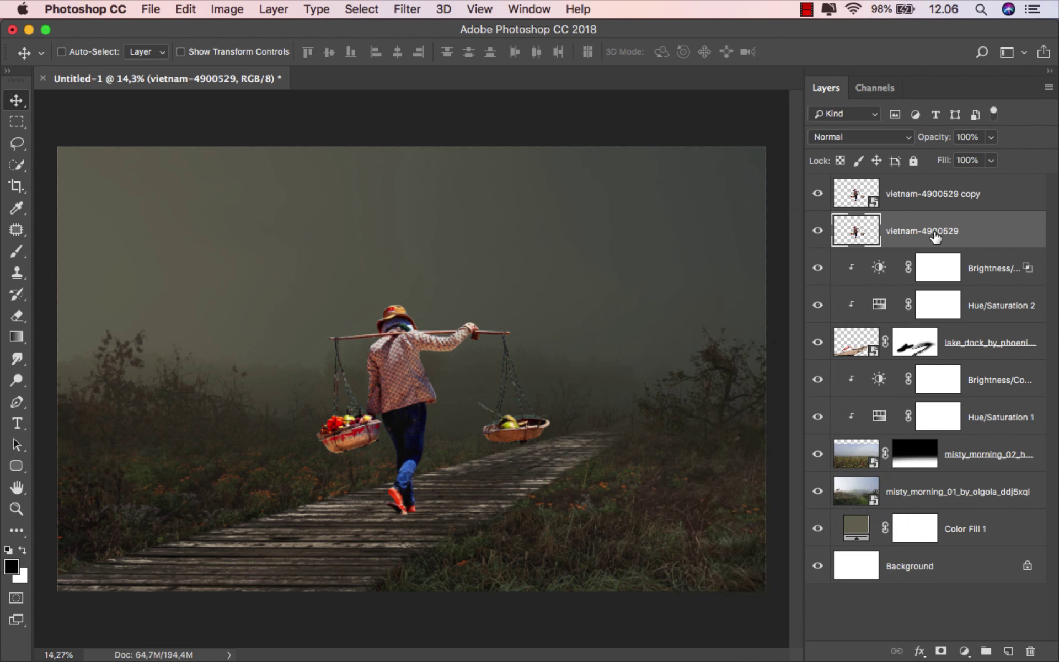
scroll(493, 424, up, 2)
drag(438, 395, 456, 399)
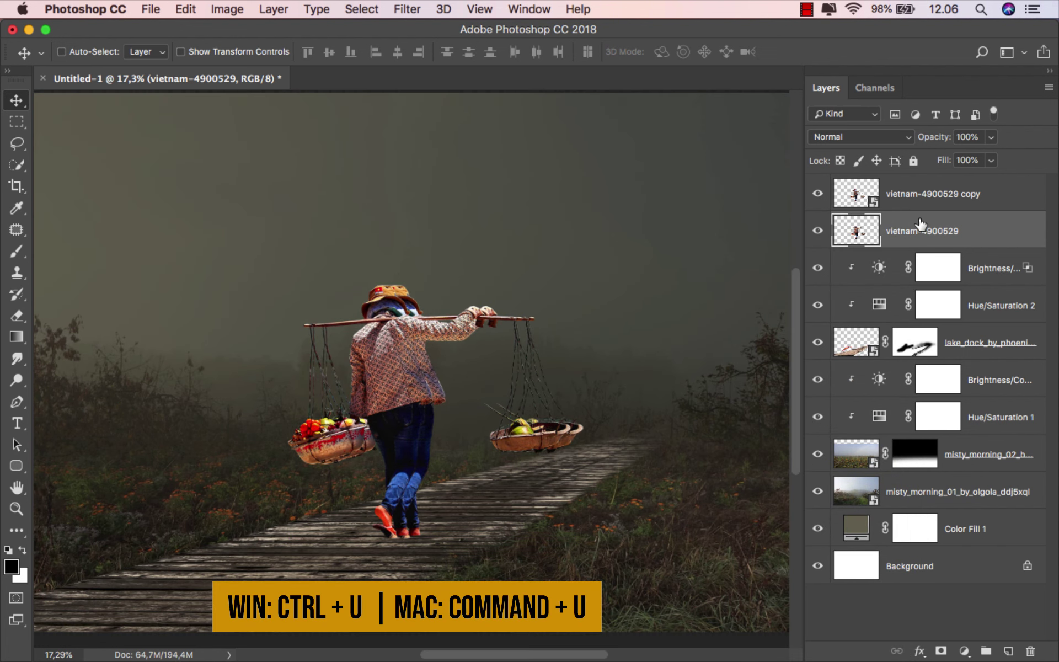
- Blacken the lower copy into a silhouette with Hue/Saturation Lightness -100
key(super+u)
drag(780, 388, 665, 393)
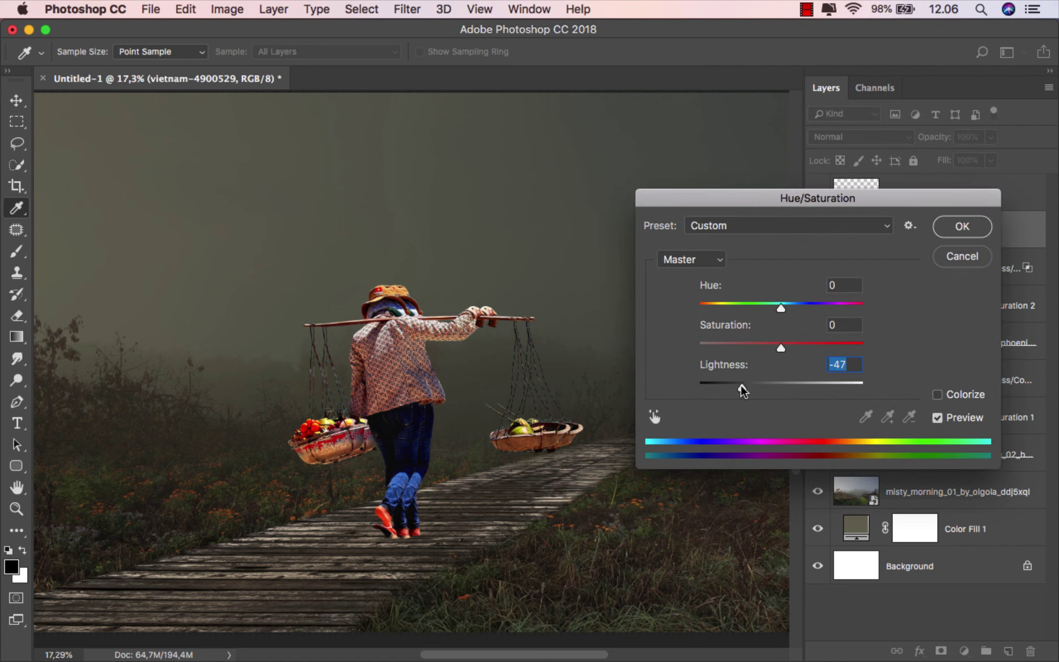
click(953, 225)
key(super+0)
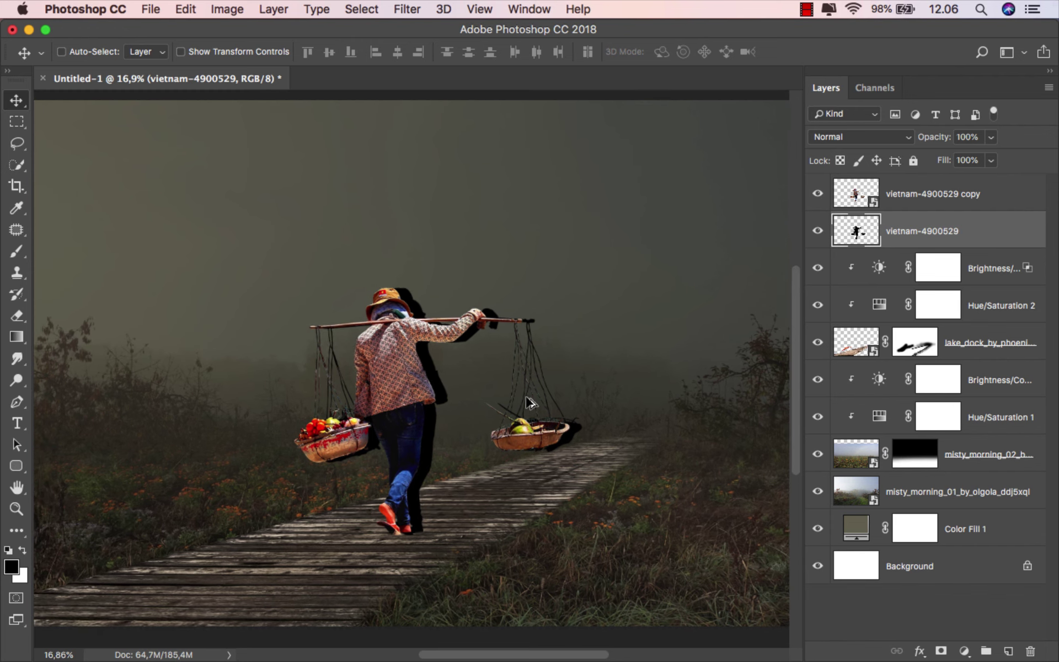
key(super+t)
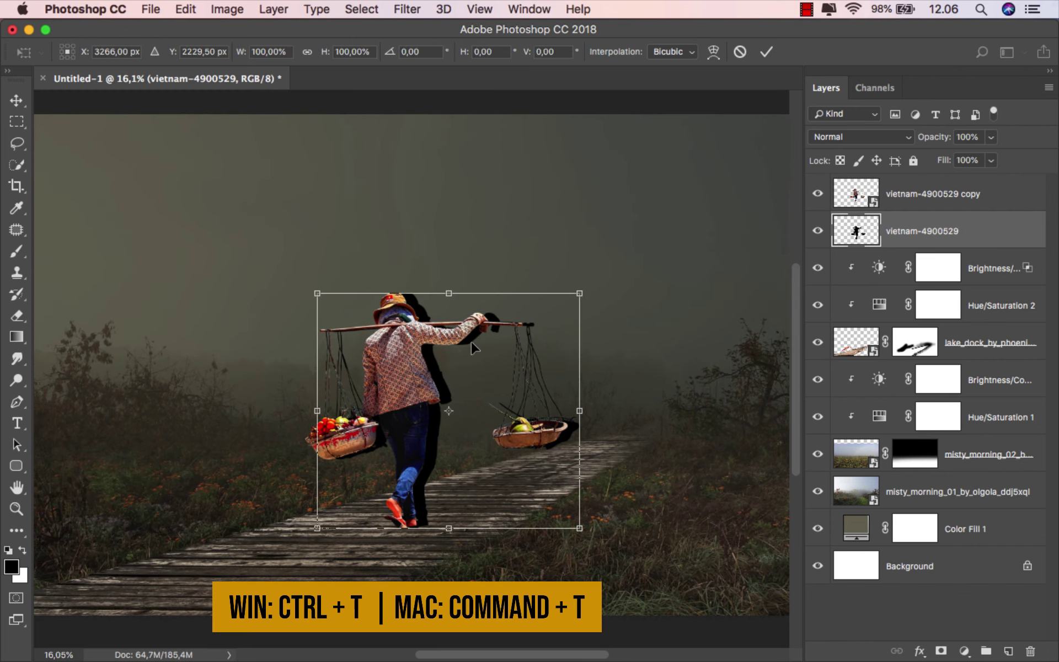
- Distort the silhouette to fold it flat onto the ground, skewed toward the lower right
right_click(473, 342)
click(525, 421)
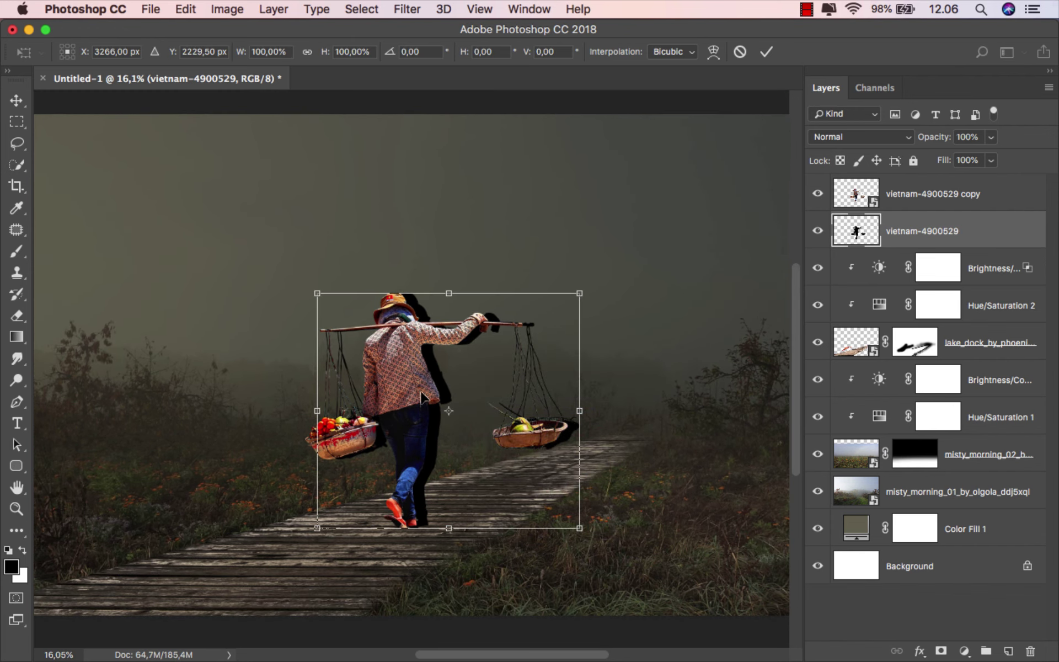
drag(415, 391, 414, 390)
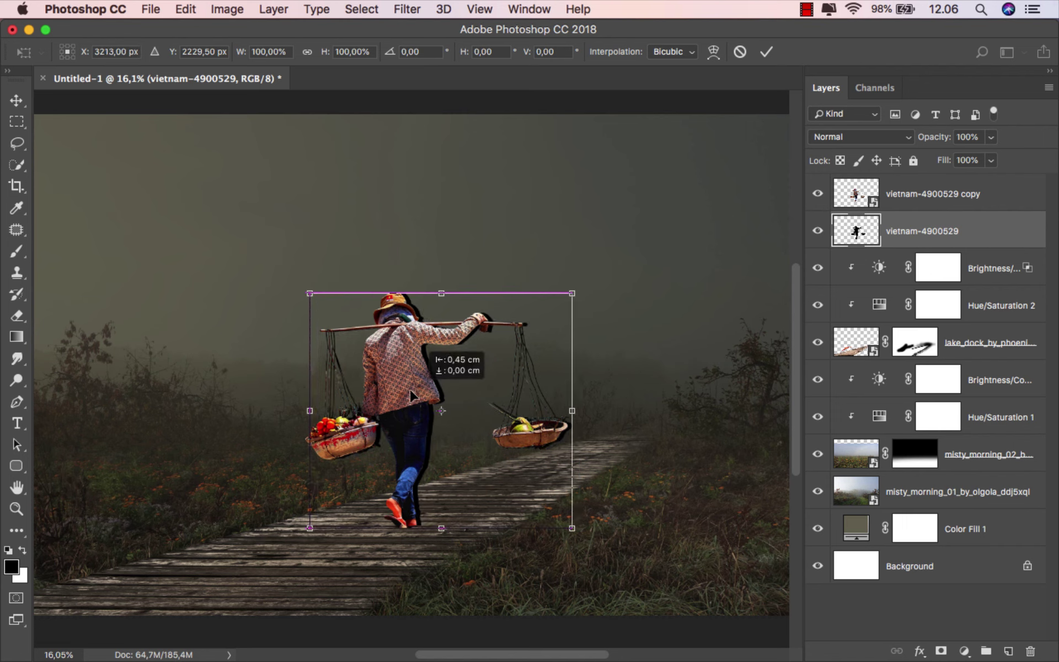
right_click(411, 394)
click(458, 472)
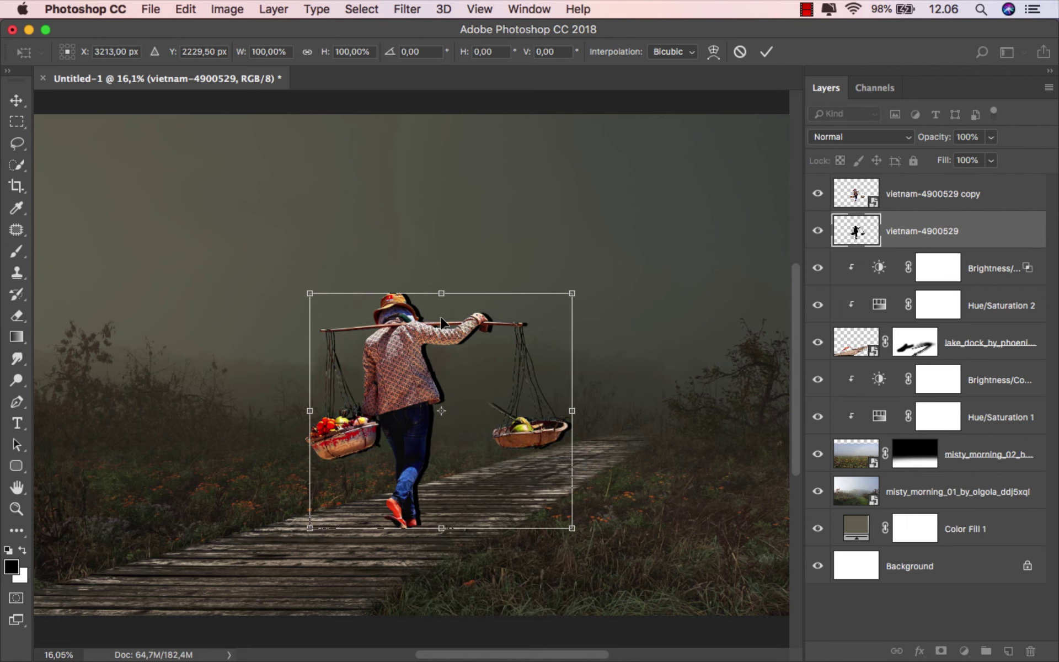
drag(442, 293, 662, 618)
drag(592, 498, 523, 426)
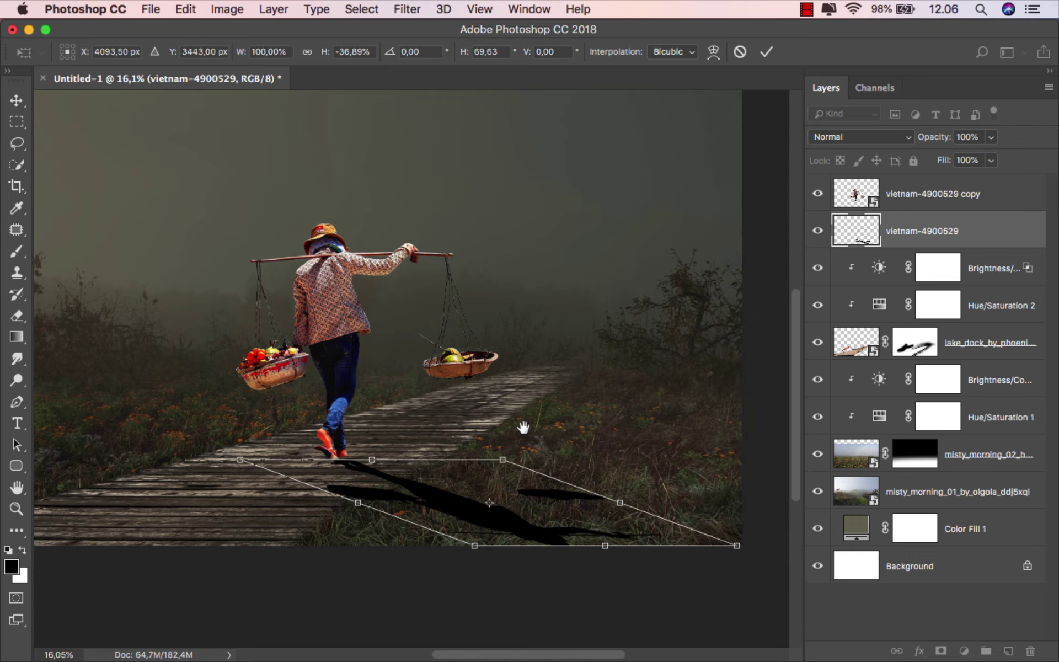
mouse_move(605, 548)
mouse_down()
mouse_move(610, 529)
mouse_move(564, 461)
mouse_up()
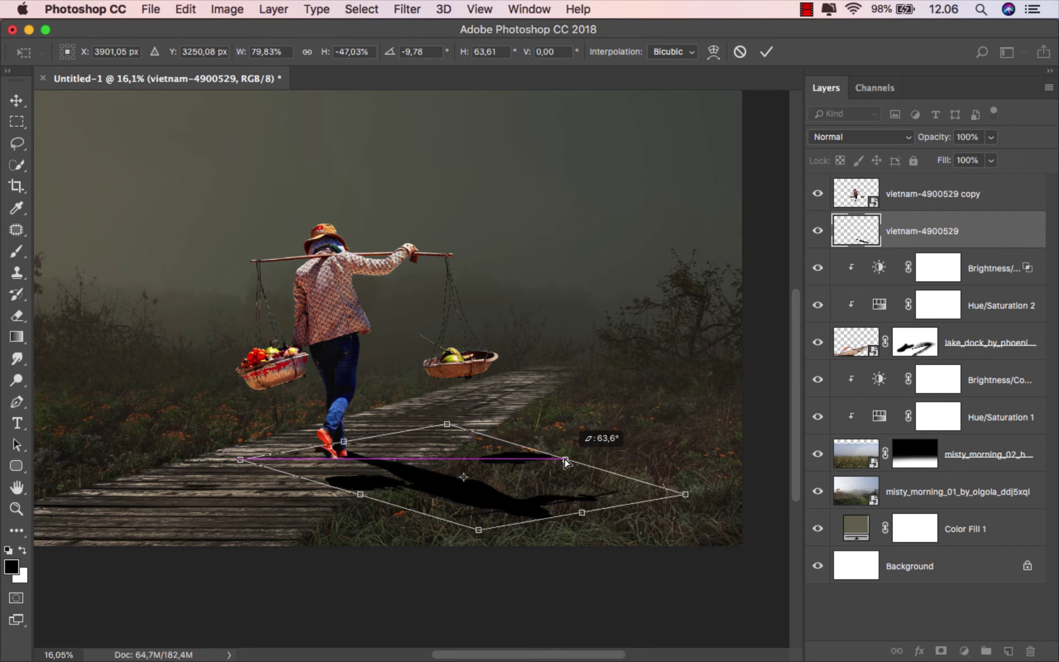
drag(582, 516, 640, 538)
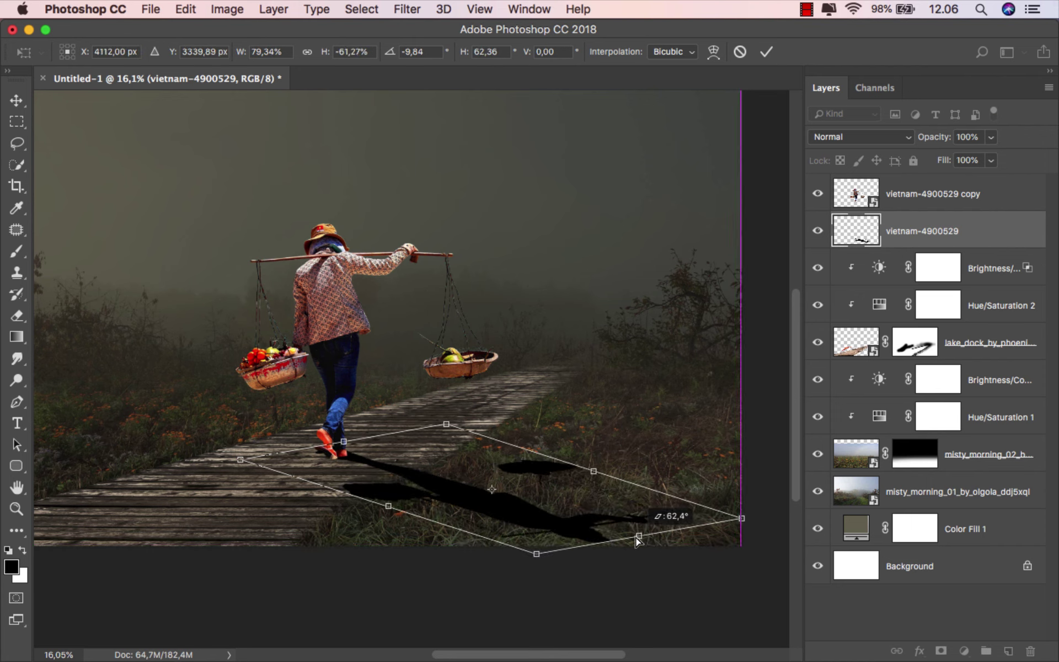
drag(343, 446, 358, 456)
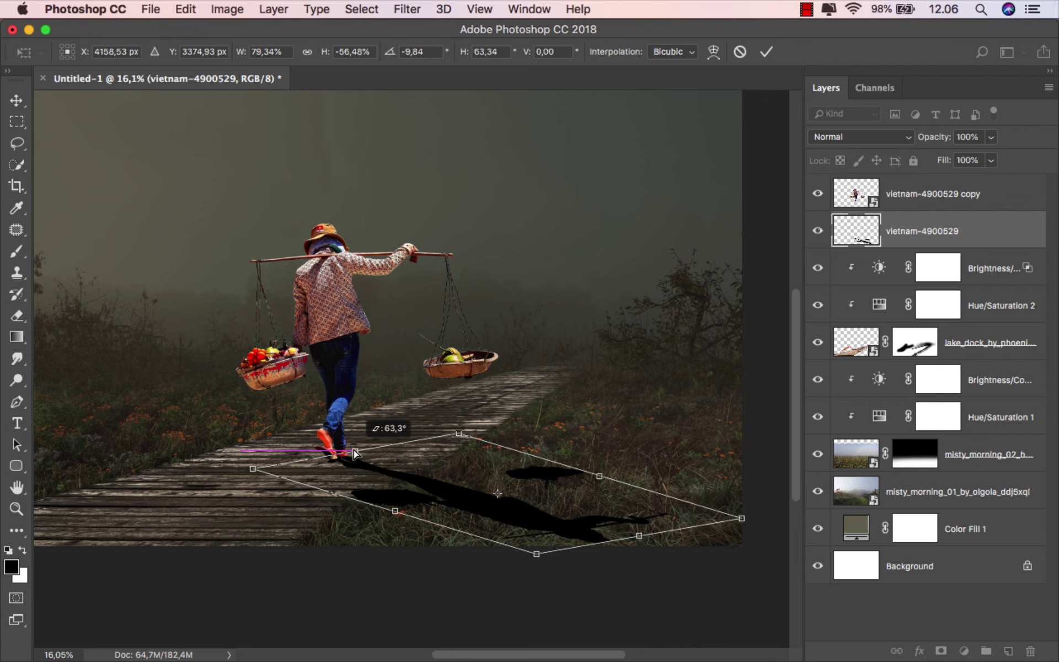
- Bring the figure back into view and skew the shadow further right
scroll(364, 481, up, 3)
scroll(364, 480, up, 2)
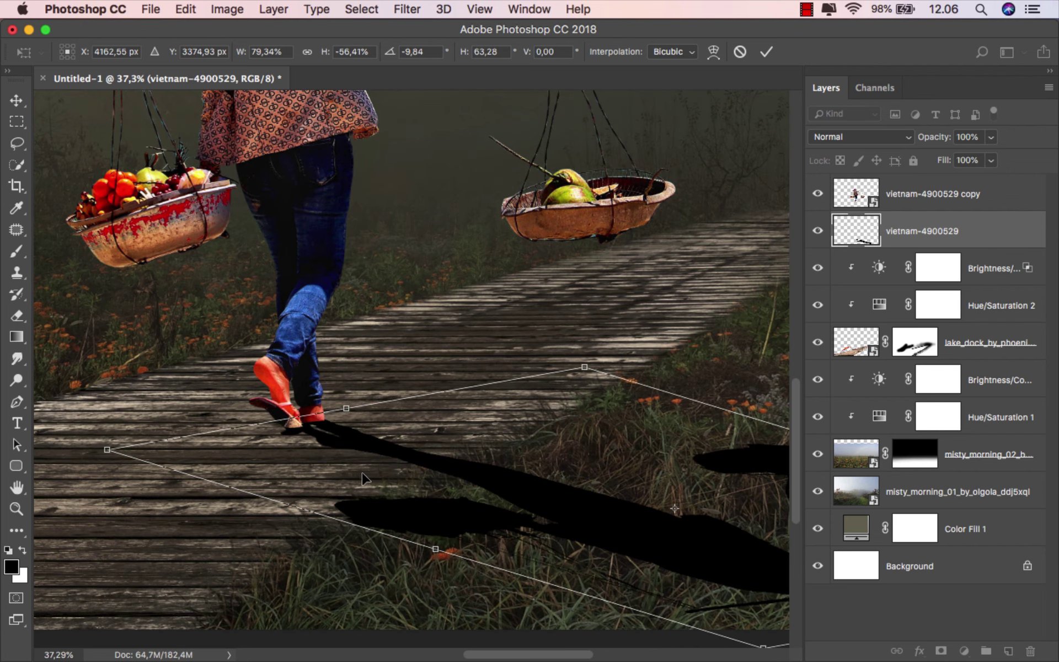
drag(382, 450, 179, 355)
scroll(392, 475, down, 3)
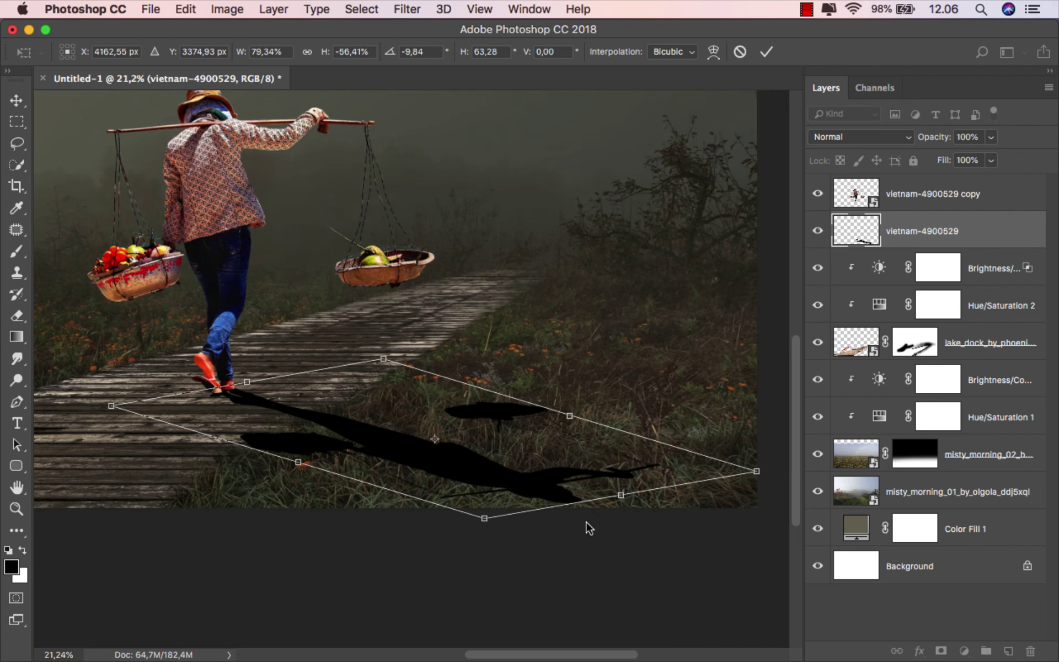
drag(621, 496, 628, 476)
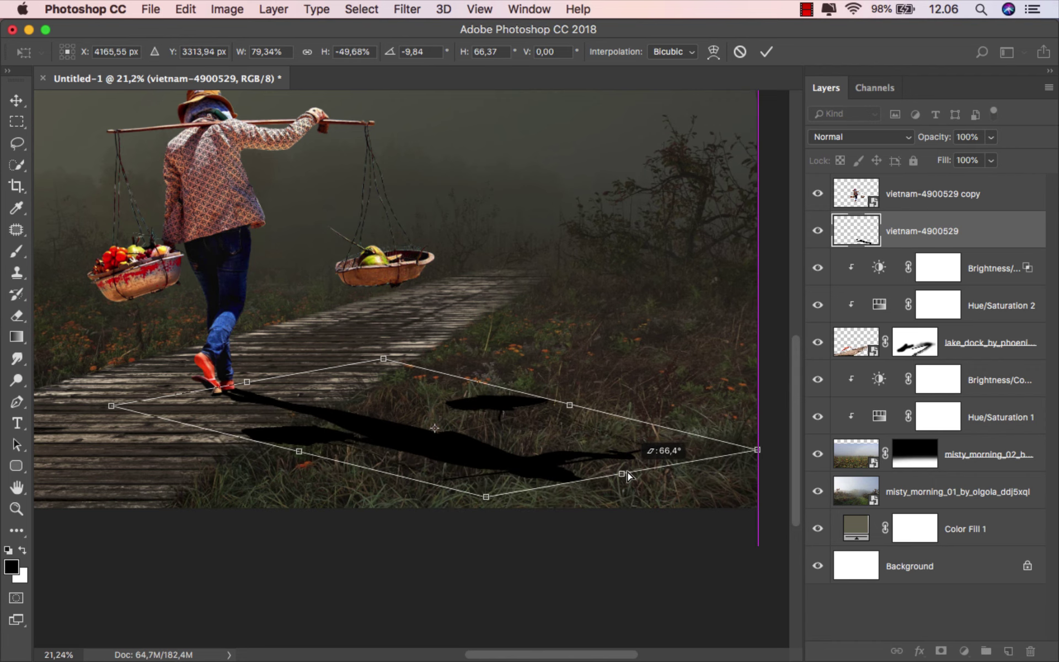
scroll(629, 475, down, 1)
scroll(629, 476, down, 1)
scroll(629, 475, down, 1)
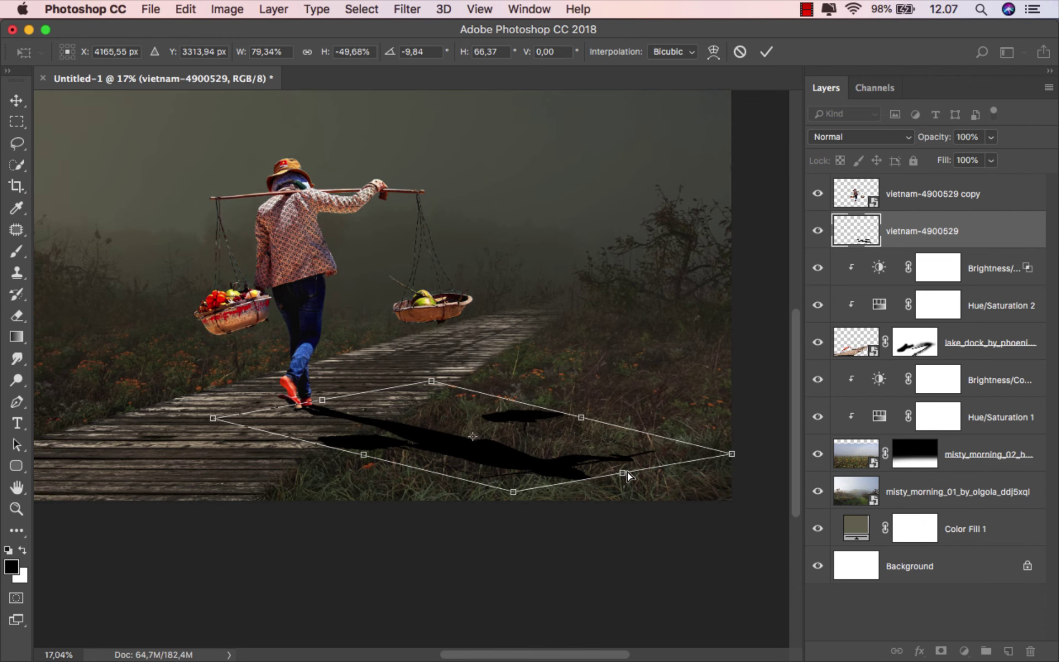
scroll(629, 476, down, 1)
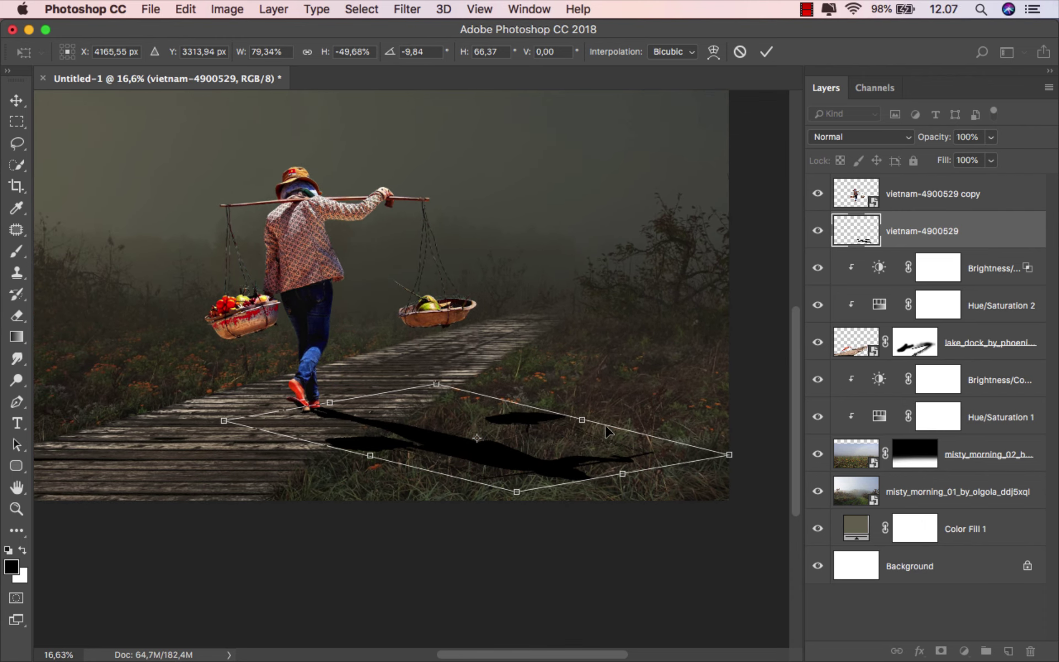
- Fine-tune the shadow's far side and lower edge, then commit the transform
drag(582, 422, 569, 411)
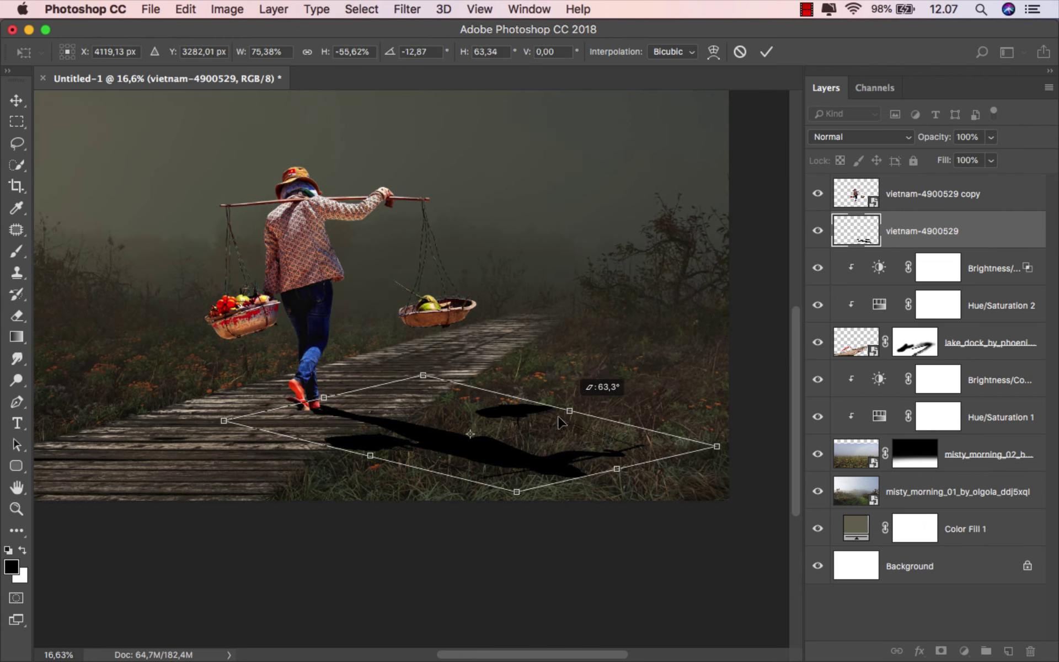
drag(365, 463, 373, 461)
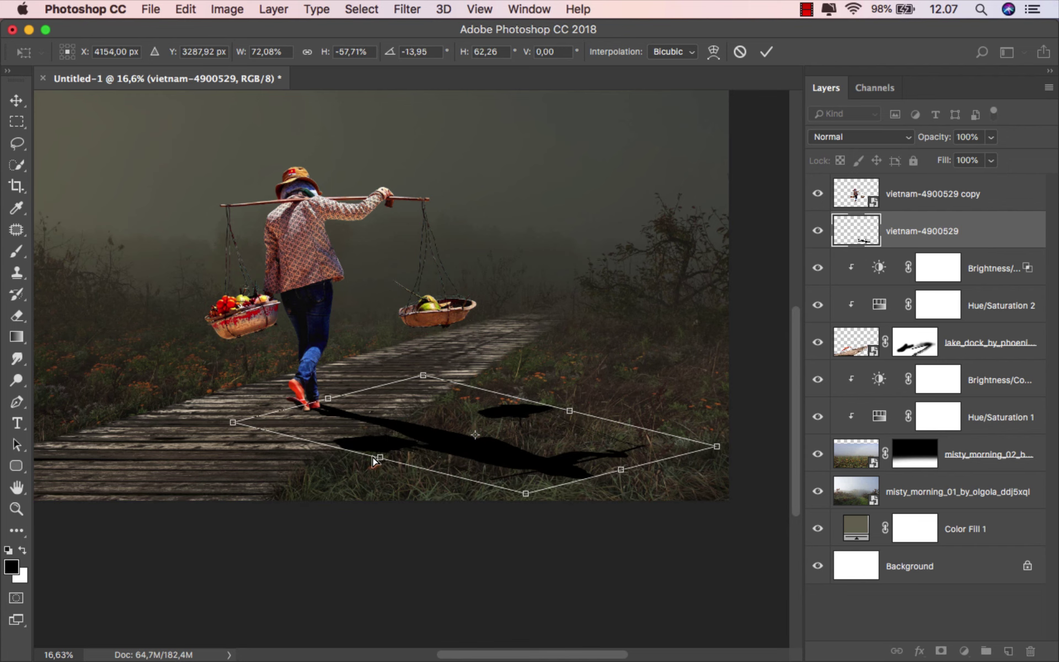
scroll(373, 461, up, 2)
scroll(373, 461, up, 2)
scroll(442, 428, up, 2)
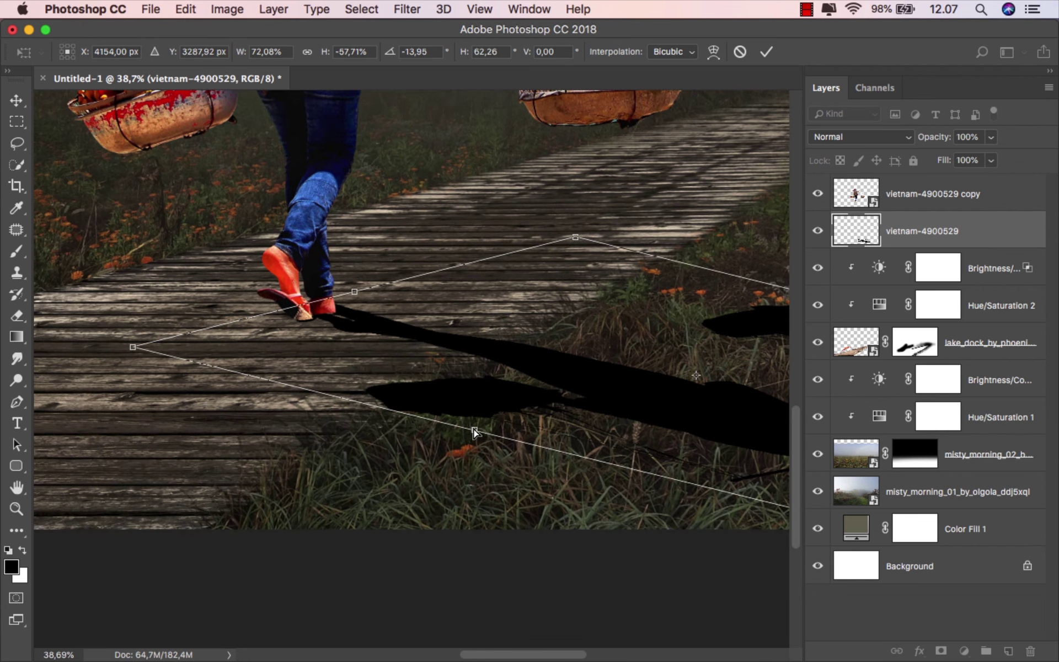
drag(475, 430, 474, 437)
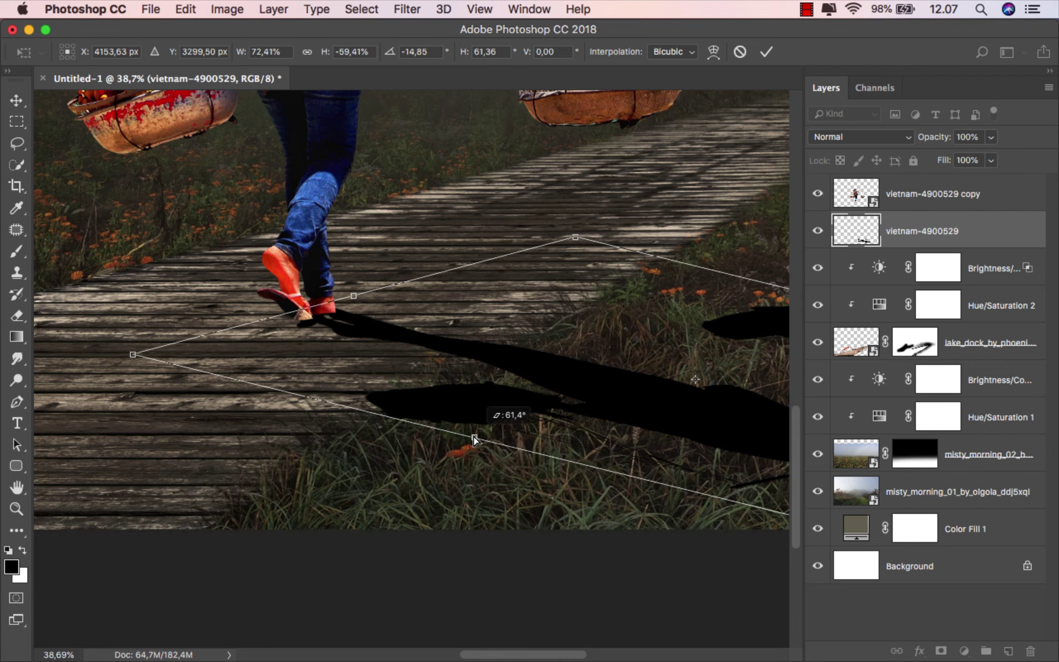
scroll(442, 451, down, 4)
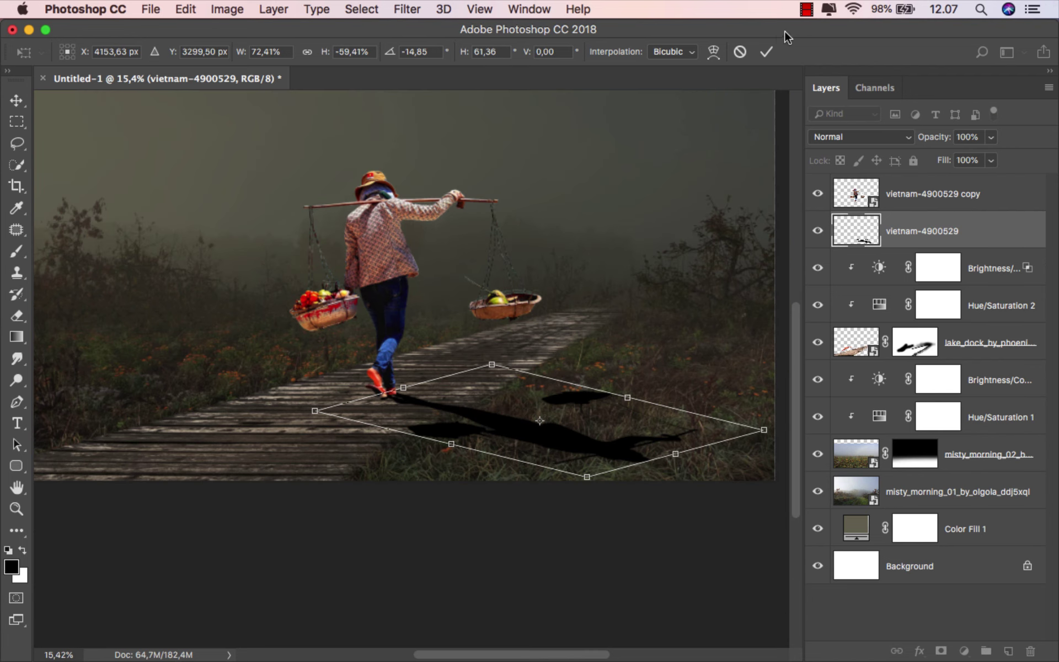
key(Return)
key(super+0)
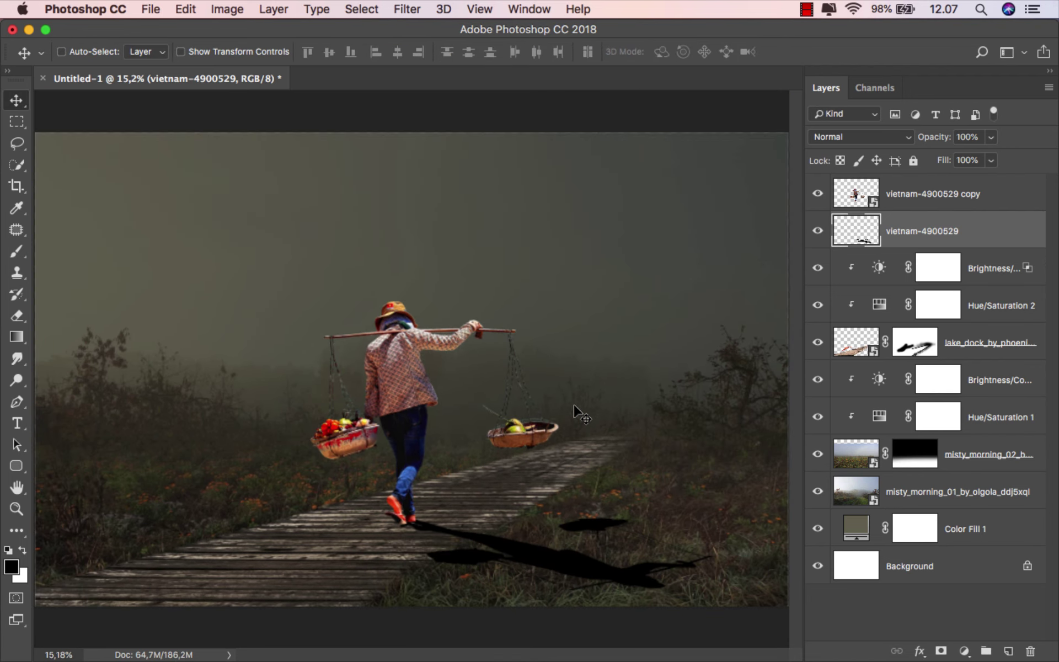
- In the shadow's Blending Options, let bright ground show through and set Fill to 55%
right_click(969, 234)
click(957, 230)
scroll(507, 494, up, 1)
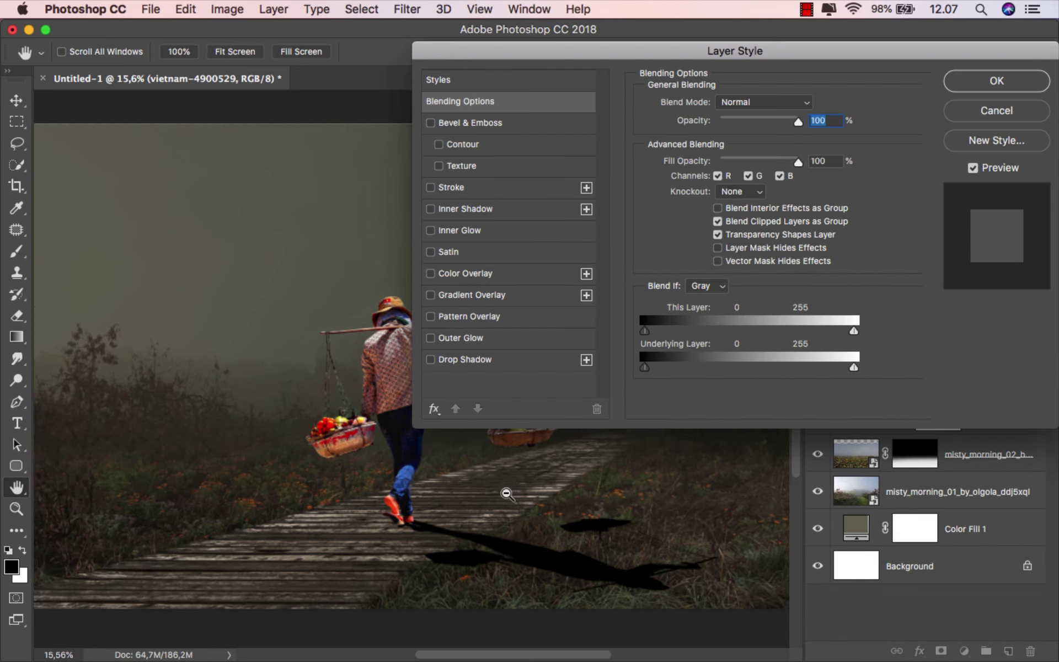
scroll(506, 494, up, 1)
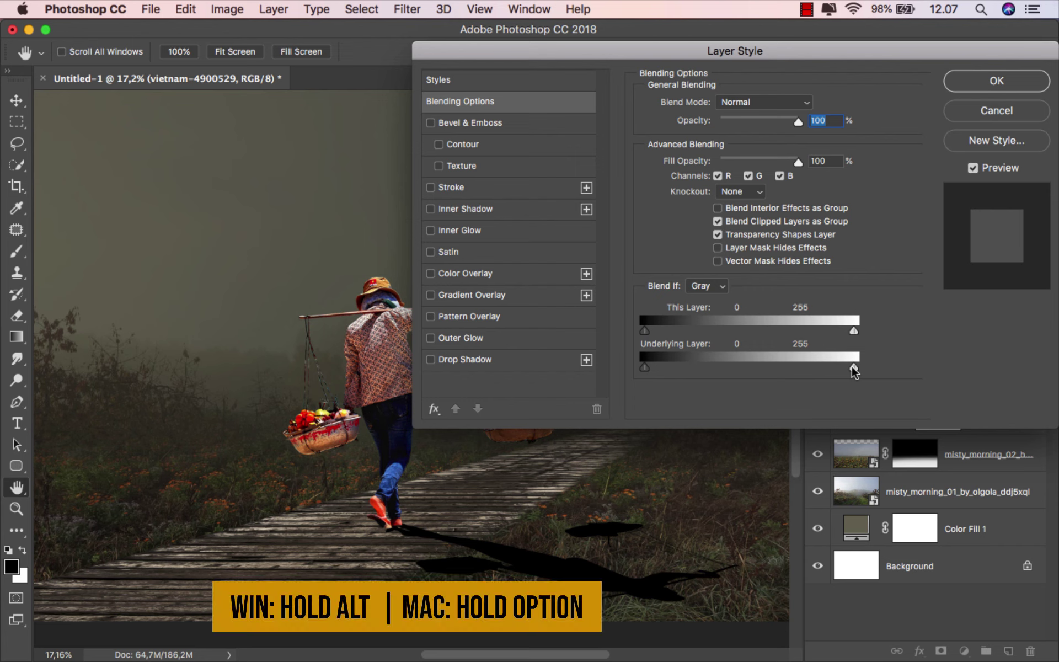
drag(855, 368, 626, 371)
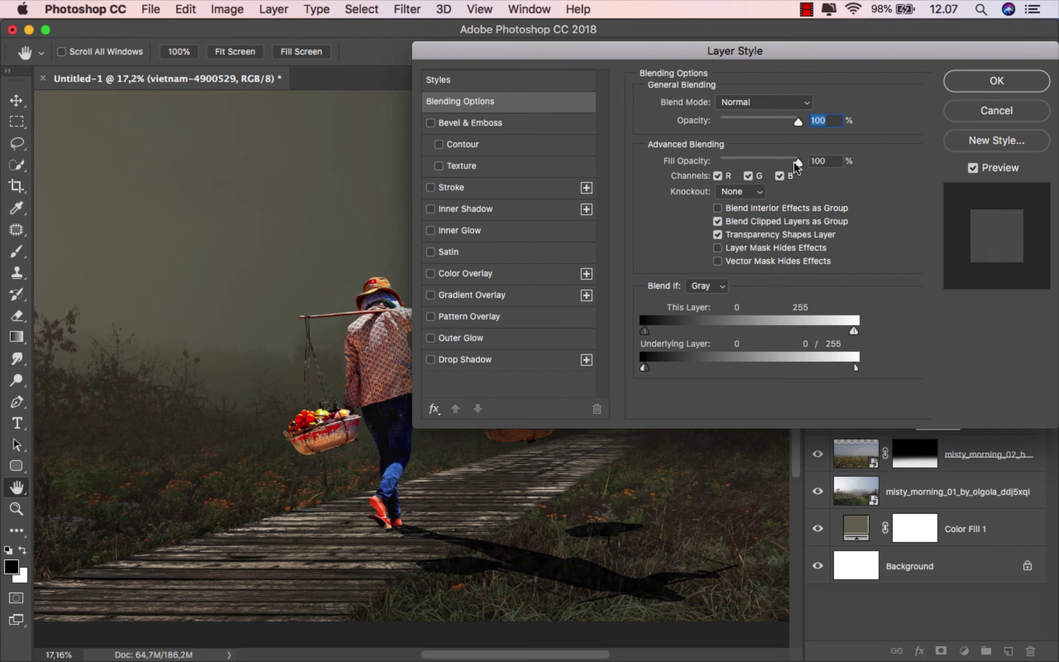
drag(797, 162, 760, 162)
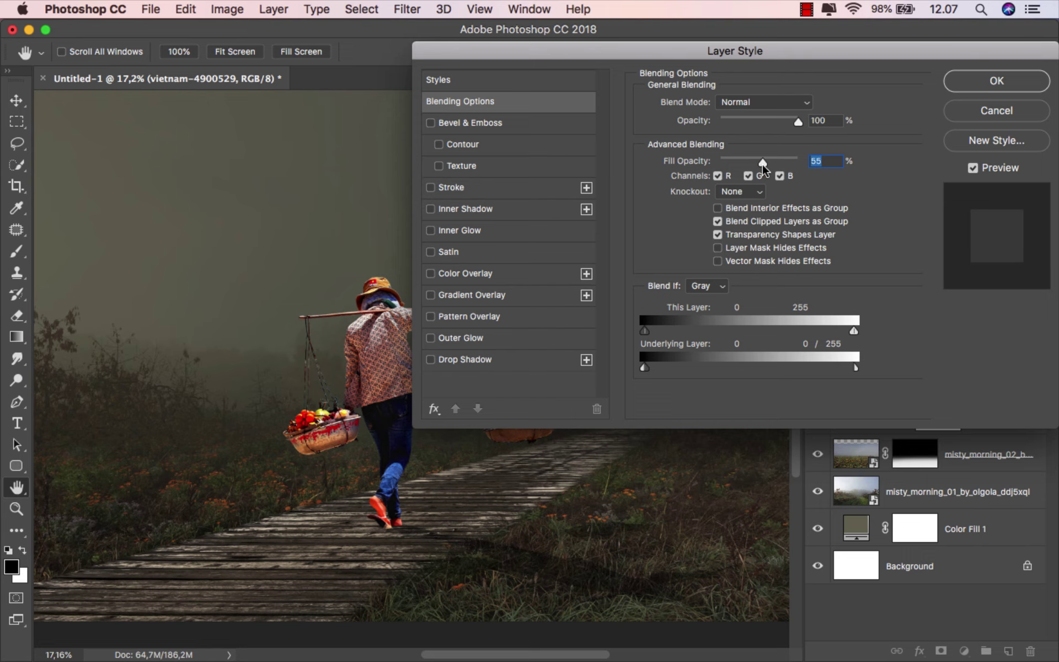
click(975, 168)
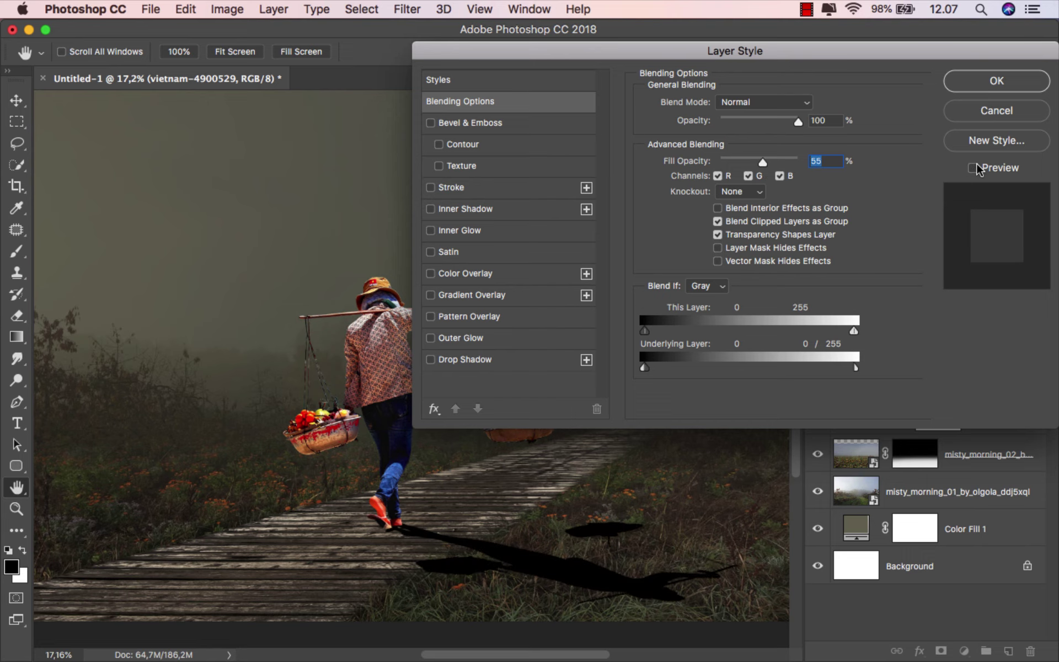
click(986, 88)
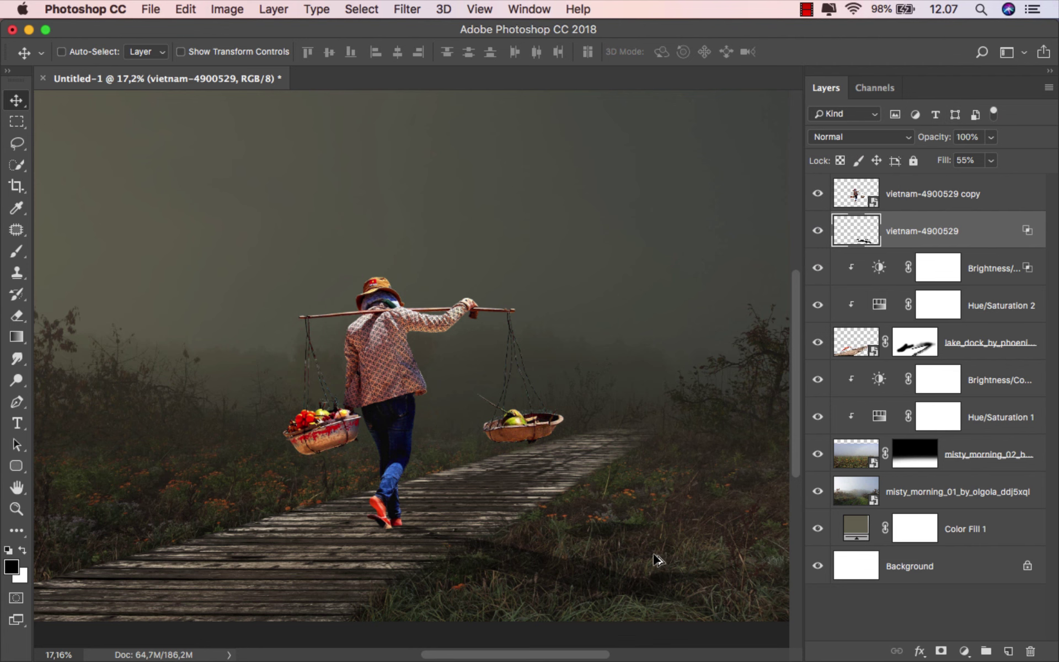
- Apply a Gaussian Blur with a 5-pixel radius to the shadow
scroll(656, 557, up, 3)
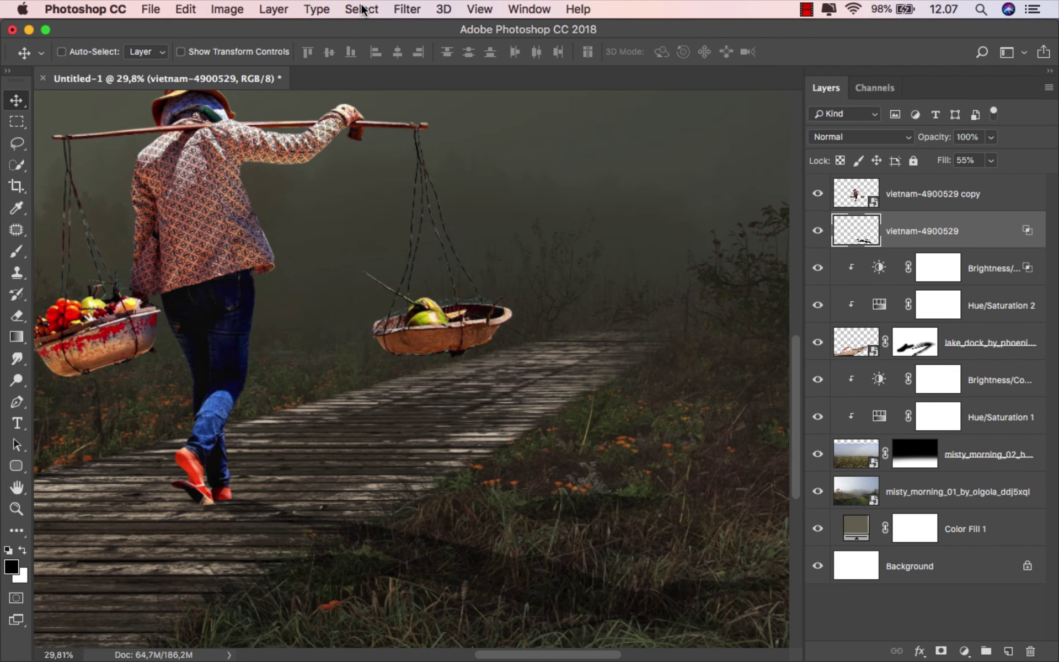
click(407, 8)
mouse_move(447, 207)
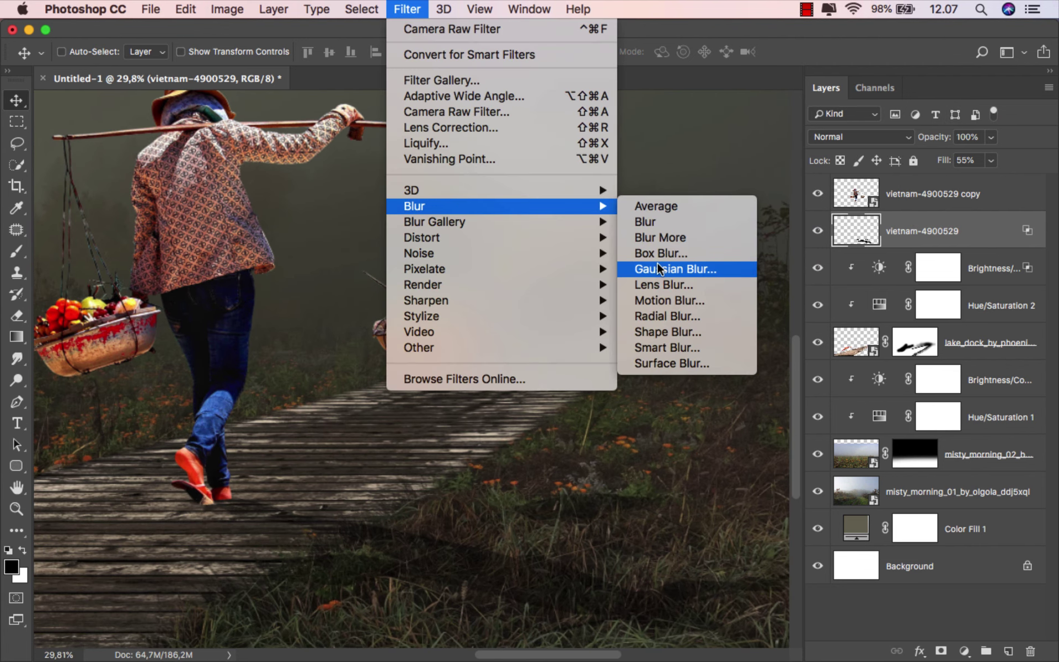
click(660, 267)
click(703, 463)
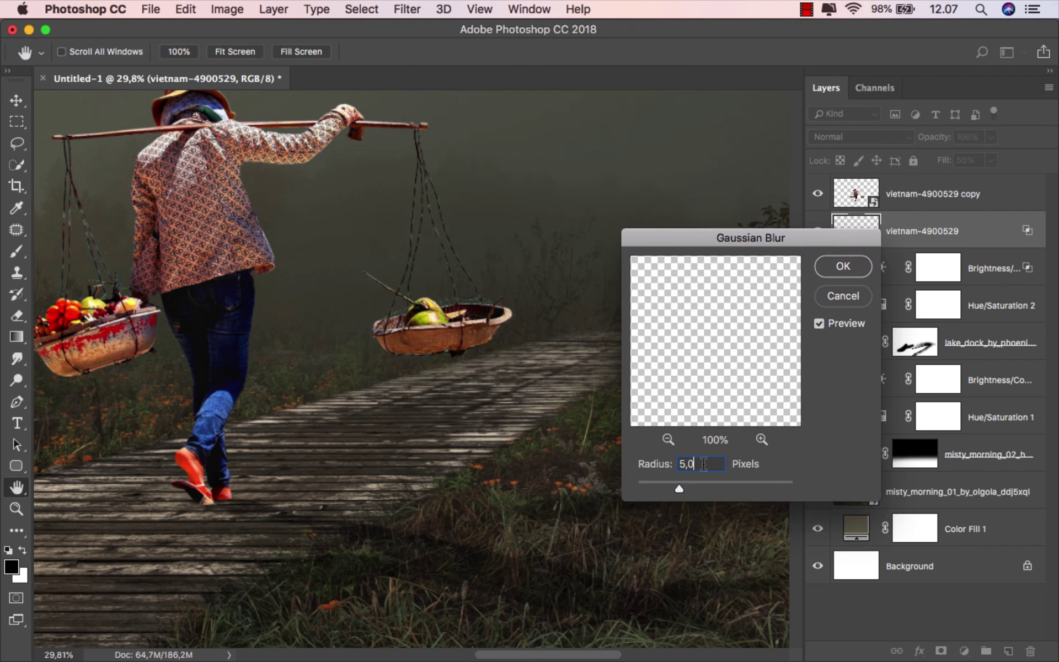
click(651, 464)
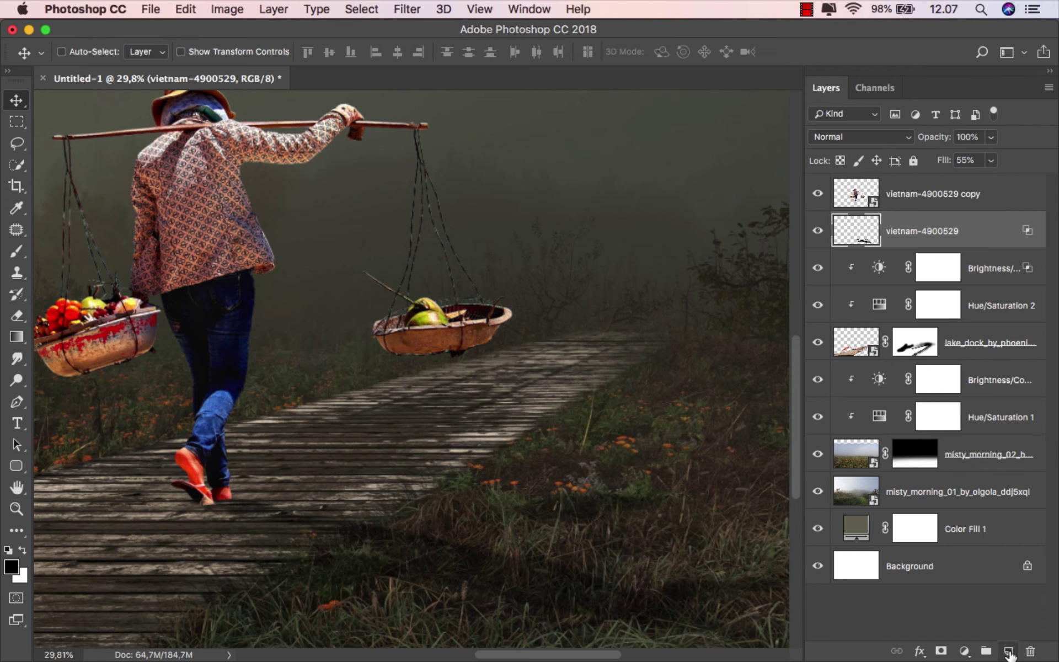
- Add a new empty layer and set a flattened soft brush at 10% opacity
click(1009, 652)
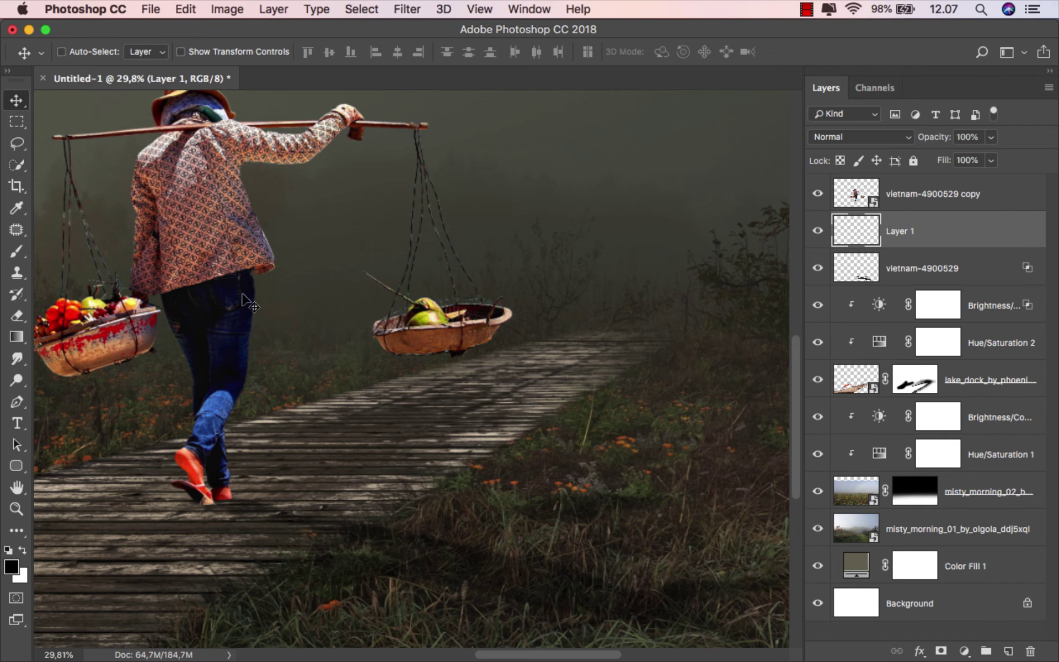
click(31, 250)
right_click(243, 269)
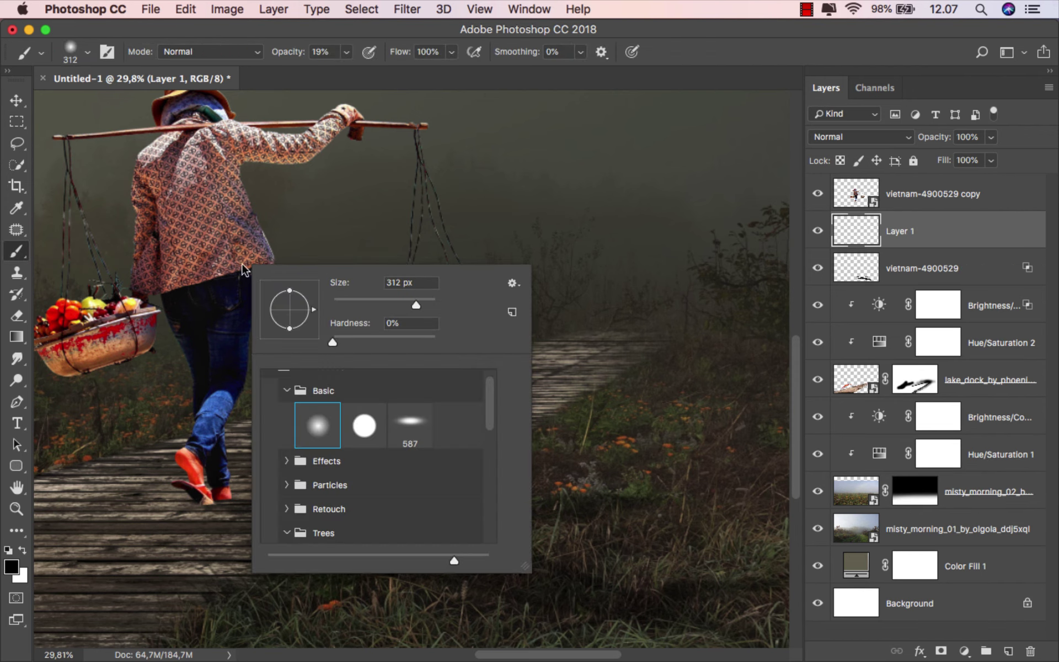
drag(291, 292, 289, 304)
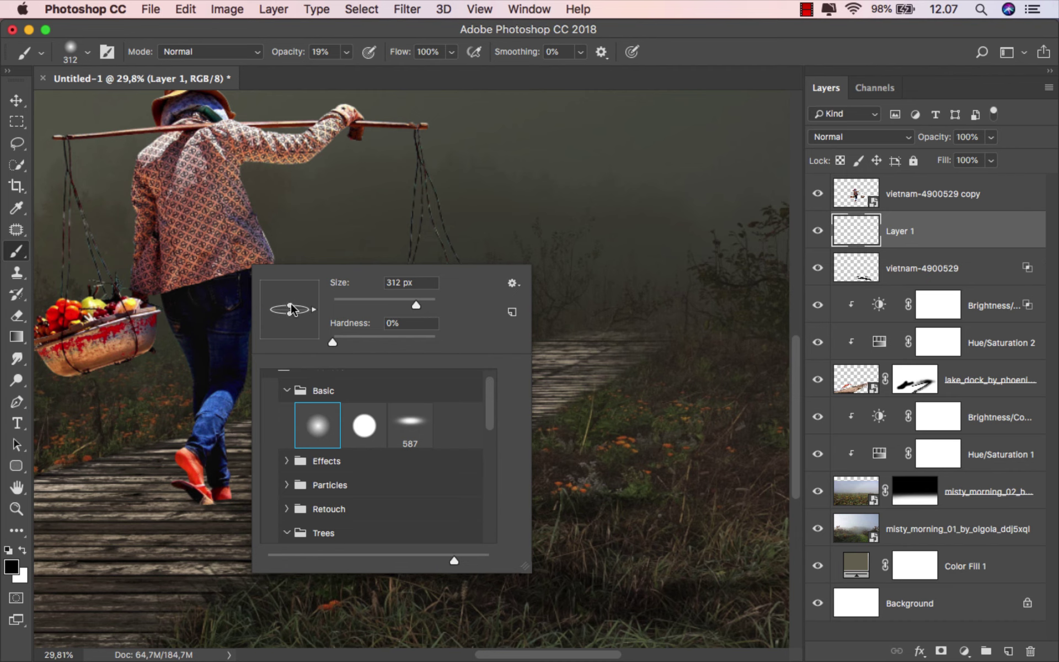
key(1)
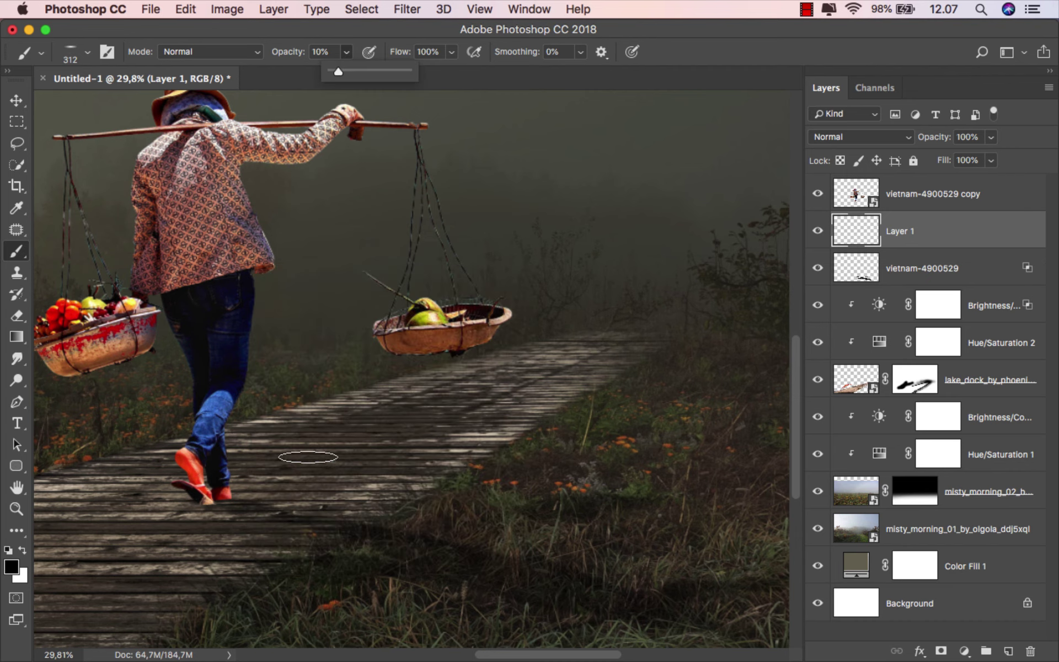
- Resize the brush from about 136 to 270 pixels around the feet, then fit the image in view
scroll(225, 504, up, 3)
scroll(225, 505, up, 2)
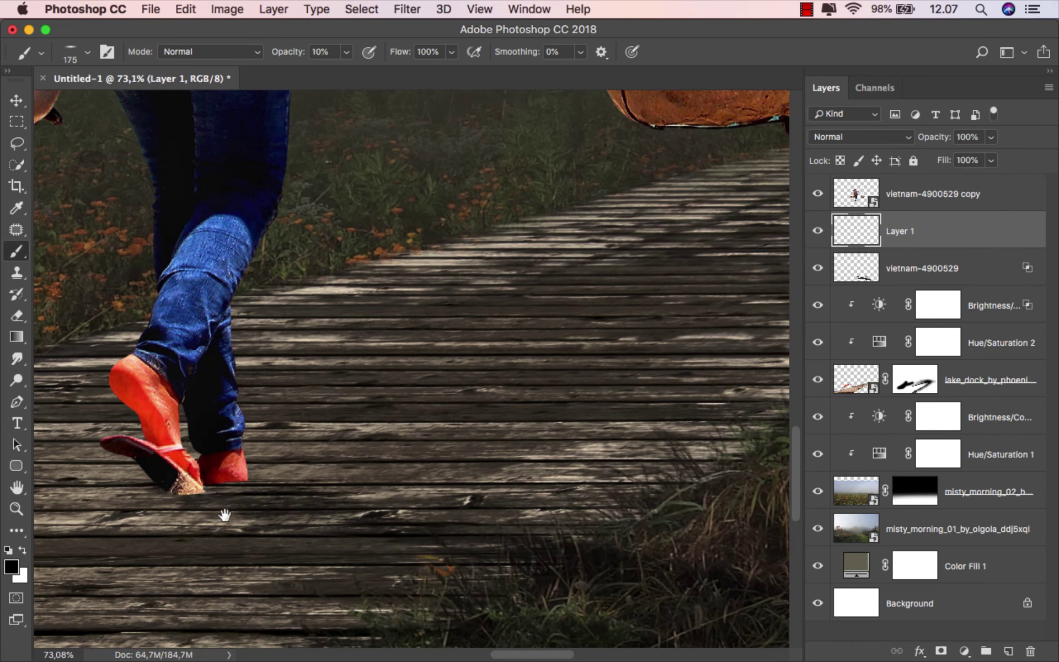
scroll(225, 505, up, 3)
scroll(432, 441, up, 3)
drag(431, 441, 411, 418)
scroll(447, 425, down, 2)
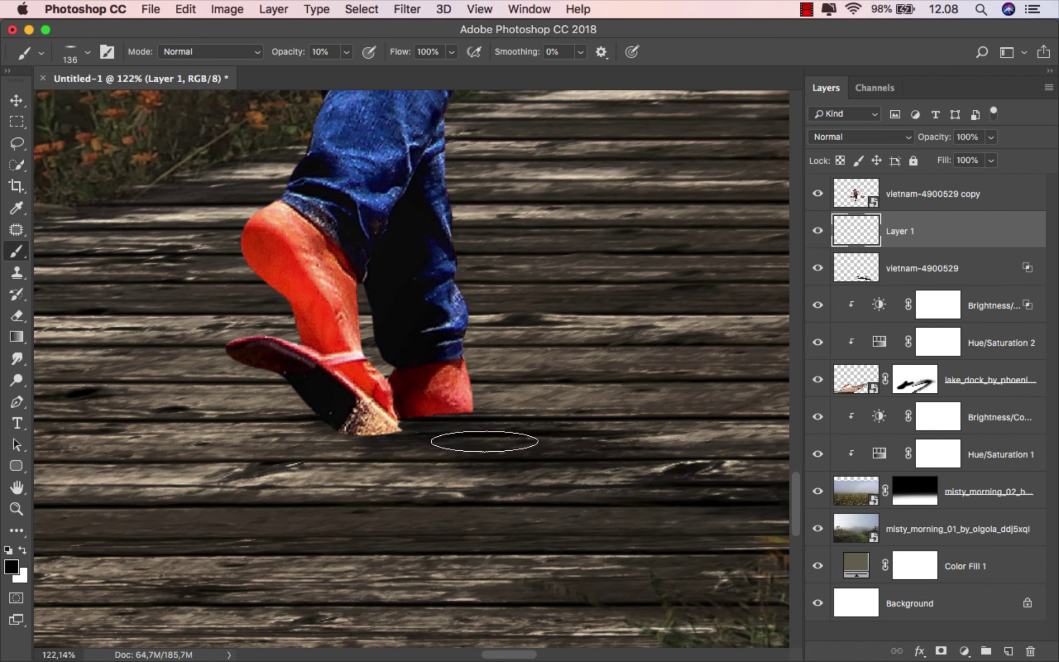
scroll(463, 432, down, 1)
drag(464, 432, 486, 432)
scroll(201, 397, right, 5)
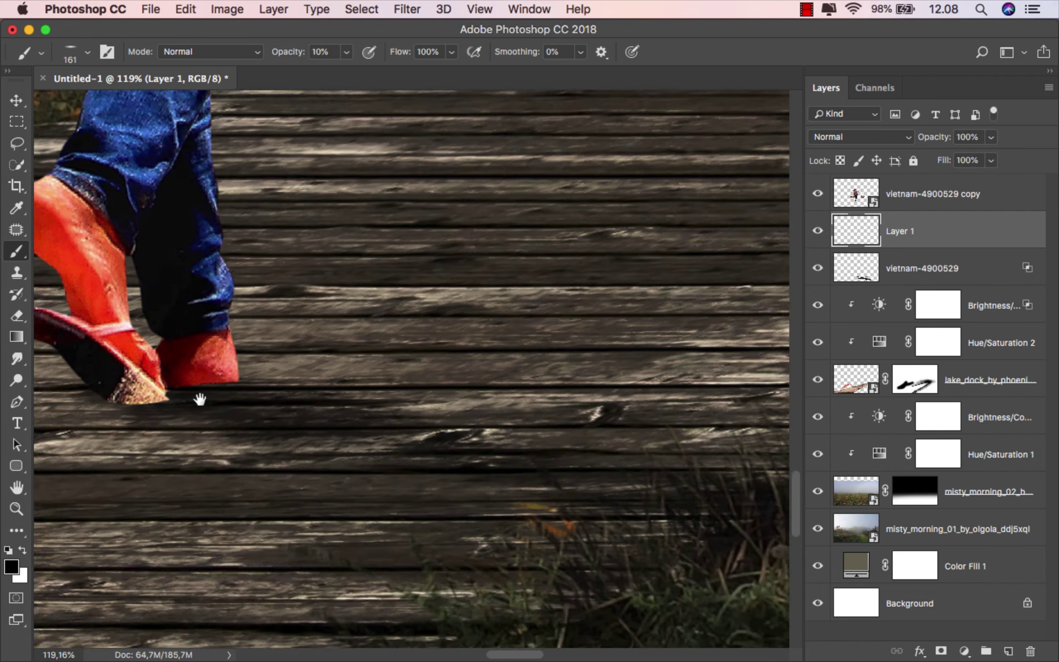
scroll(261, 408, down, 3)
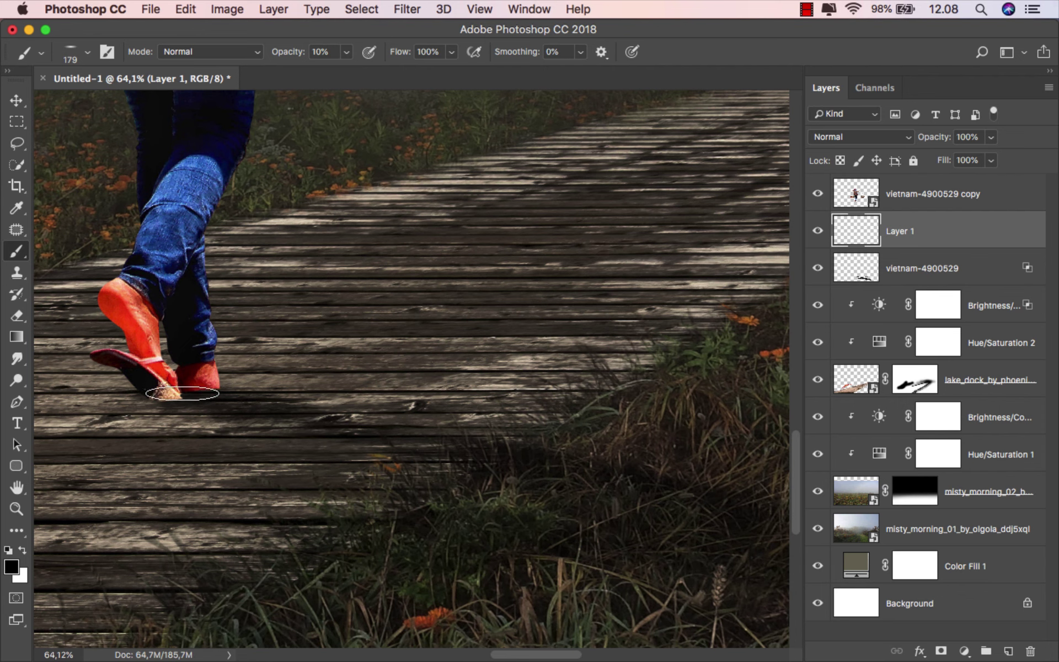
drag(348, 427, 380, 428)
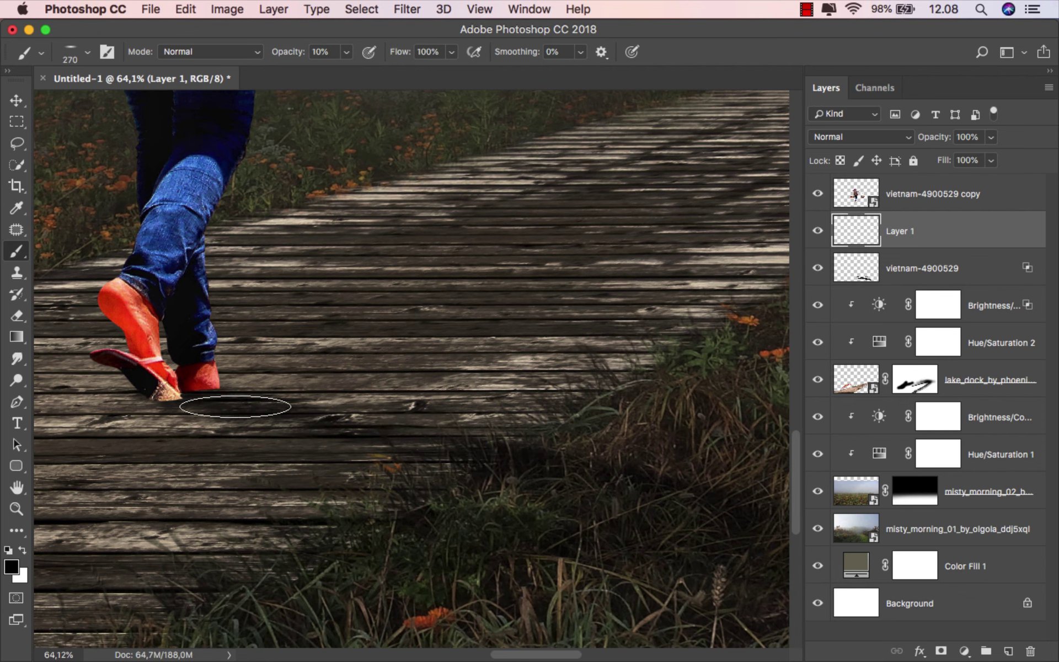
scroll(461, 428, down, 2)
scroll(465, 422, down, 3)
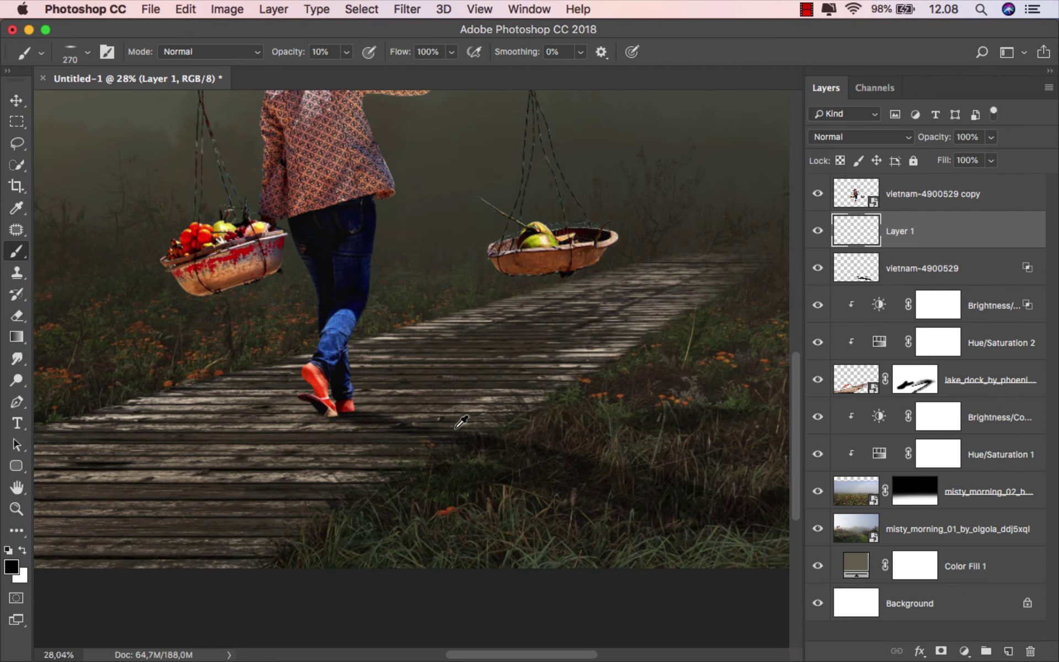
scroll(639, 341, down, 1)
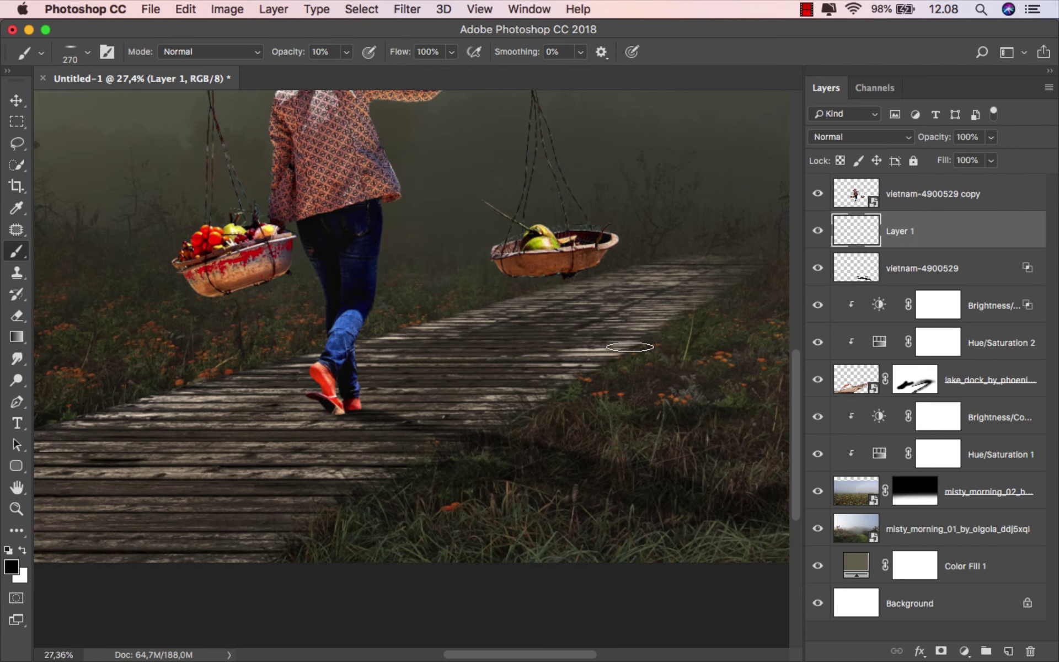
key(super+0)
- Give the vietnam-4900529 copy layer Shadows/Highlights at 10% shadows and 100% highlights, checking the preview
key(v)
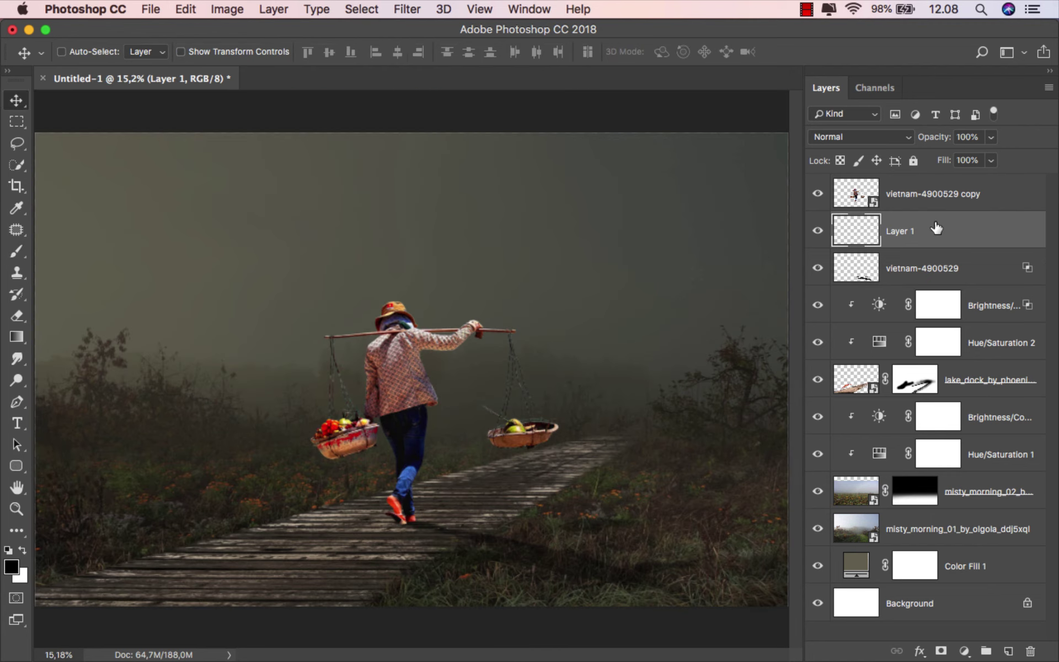
click(922, 196)
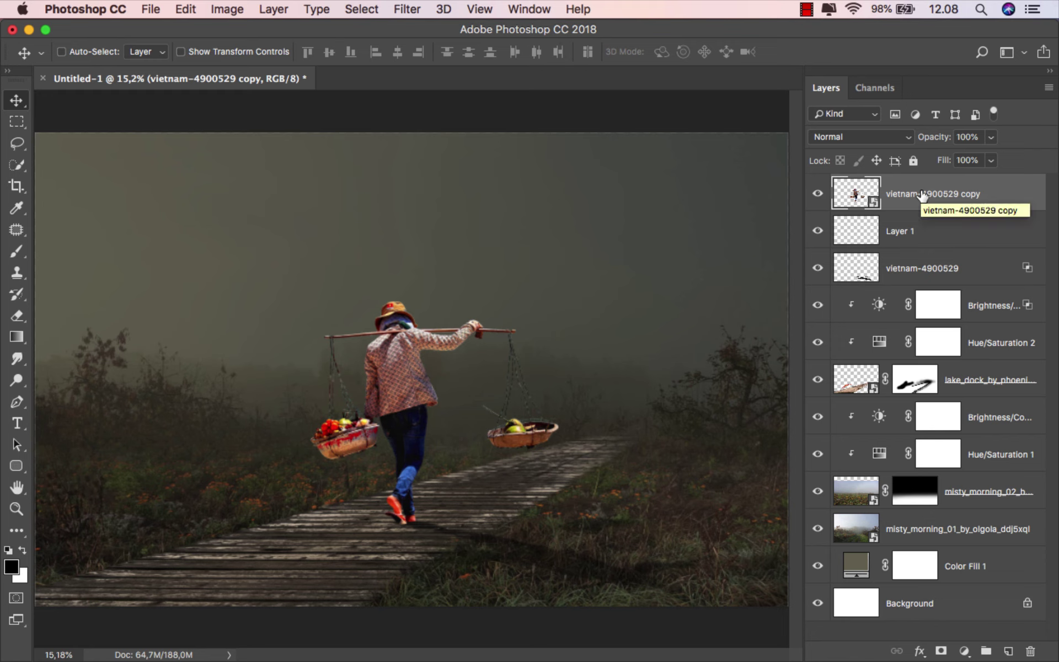
click(228, 9)
mouse_move(253, 54)
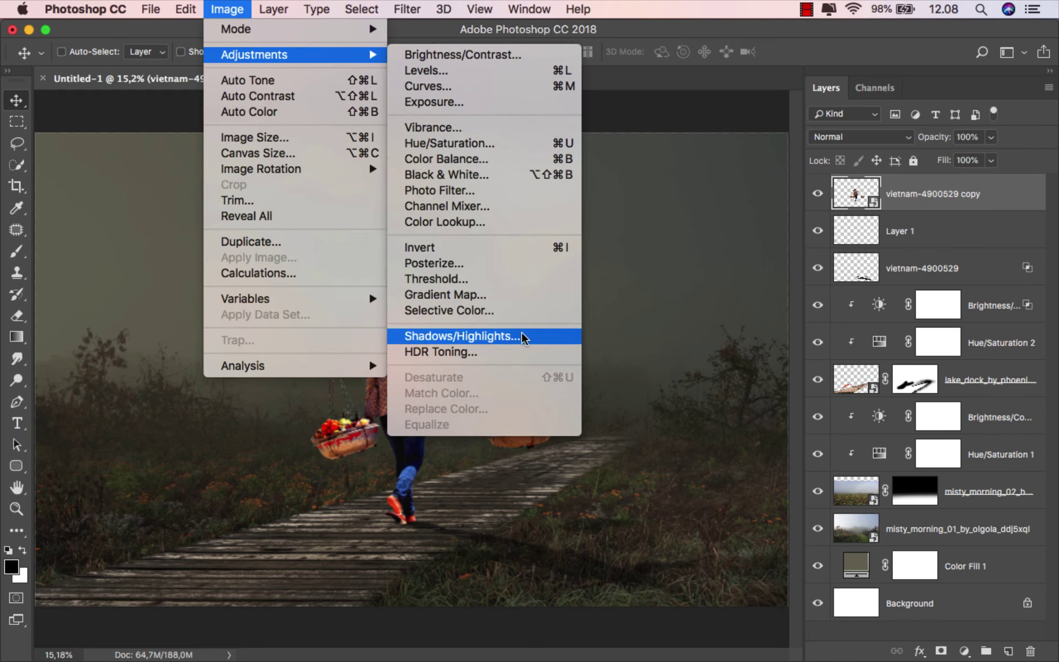
click(524, 336)
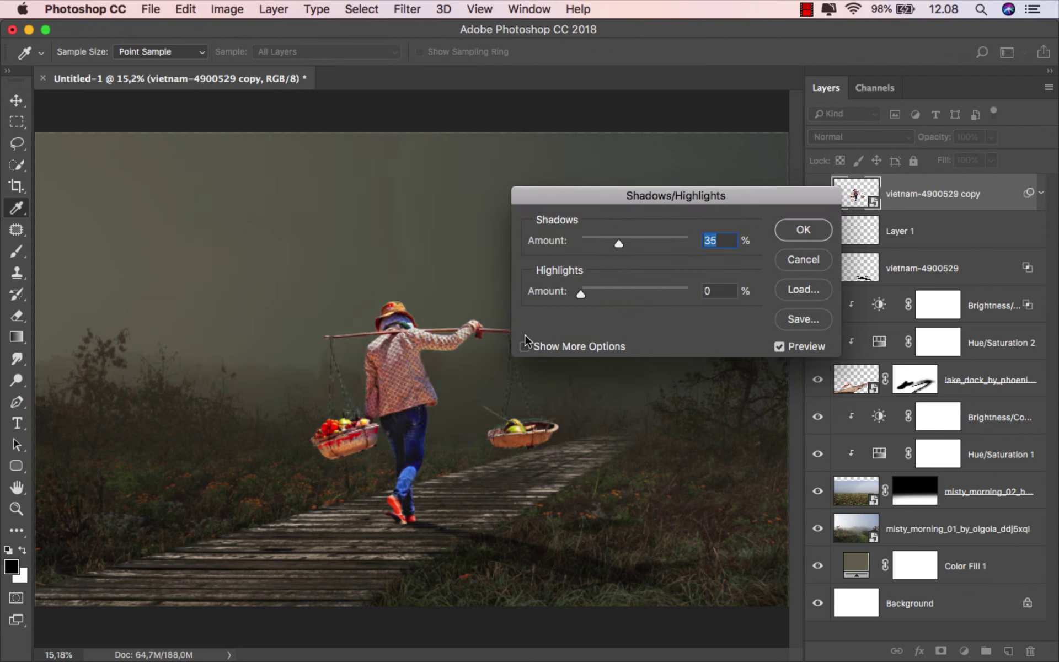
drag(583, 290, 691, 290)
drag(619, 244, 598, 245)
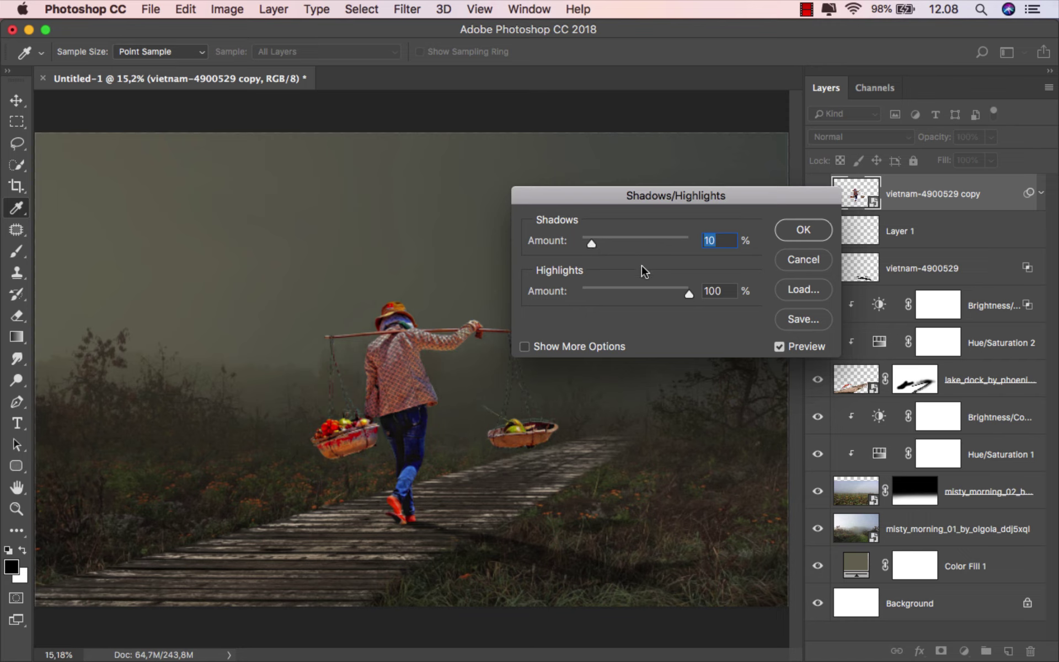
click(781, 347)
click(780, 348)
- Apply Shadows/Highlights, then add a clipped Vibrance layer at -10 vibrance and -20 saturation
click(804, 229)
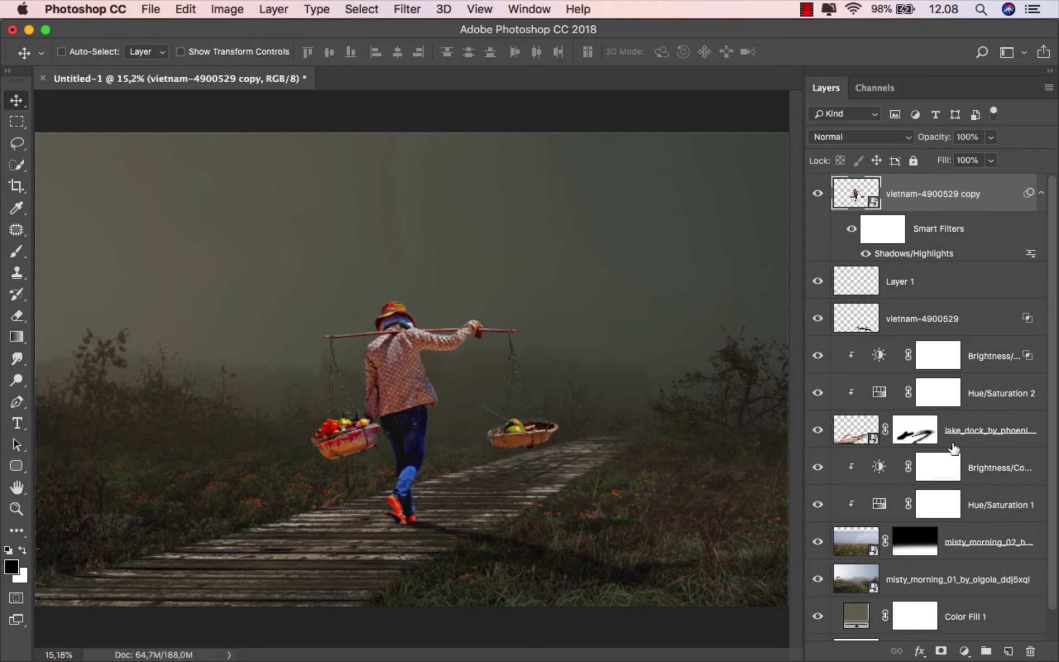
click(965, 651)
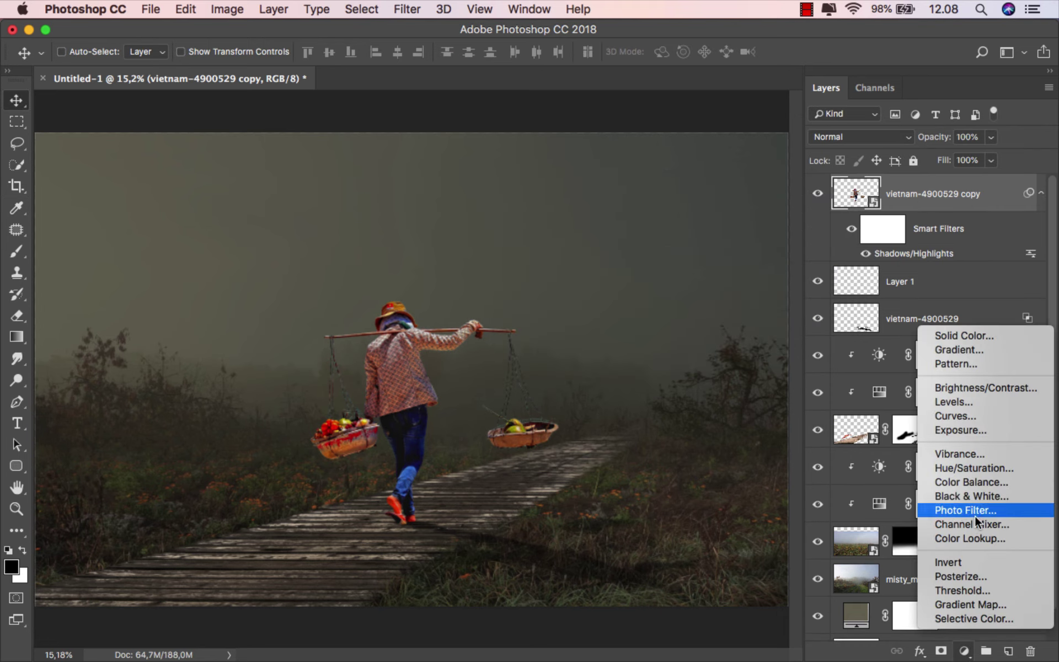
click(976, 451)
click(678, 571)
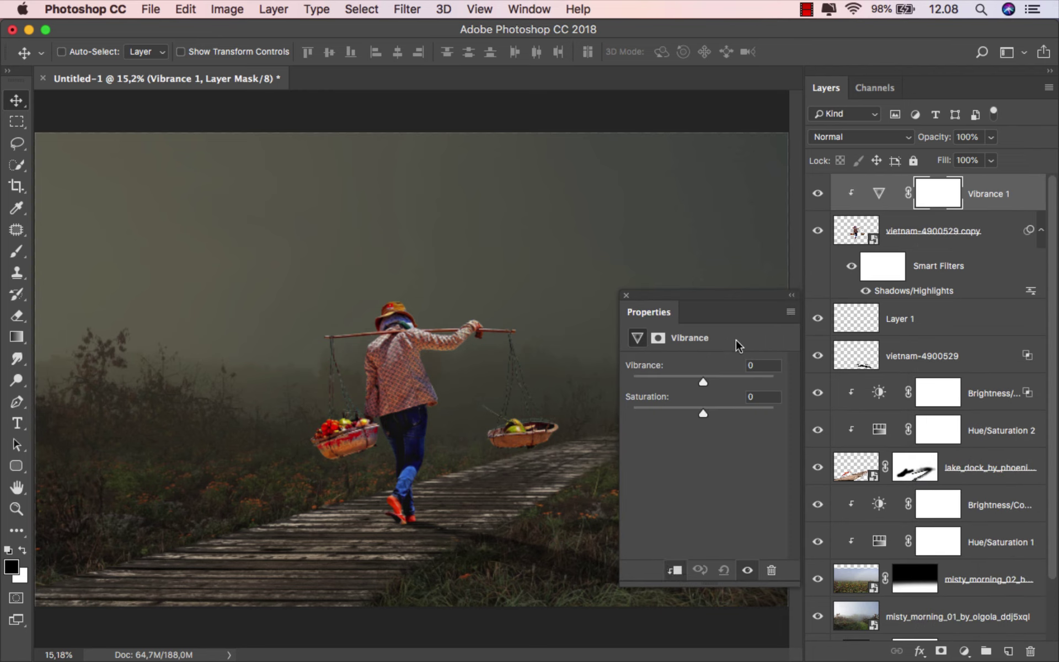
drag(729, 295, 734, 228)
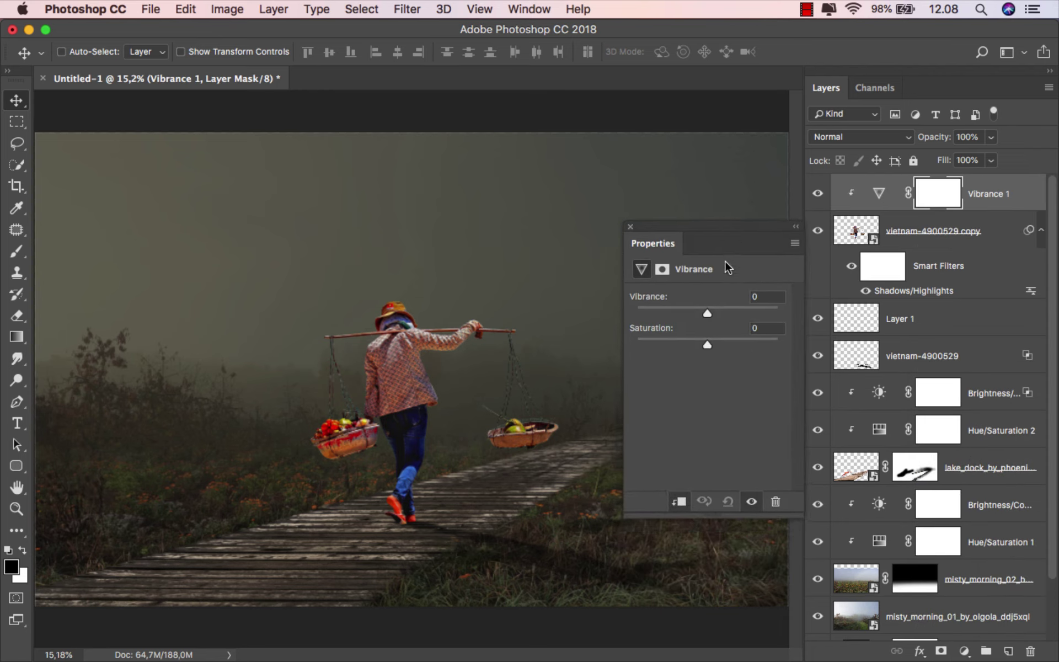
drag(708, 314, 700, 313)
click(693, 339)
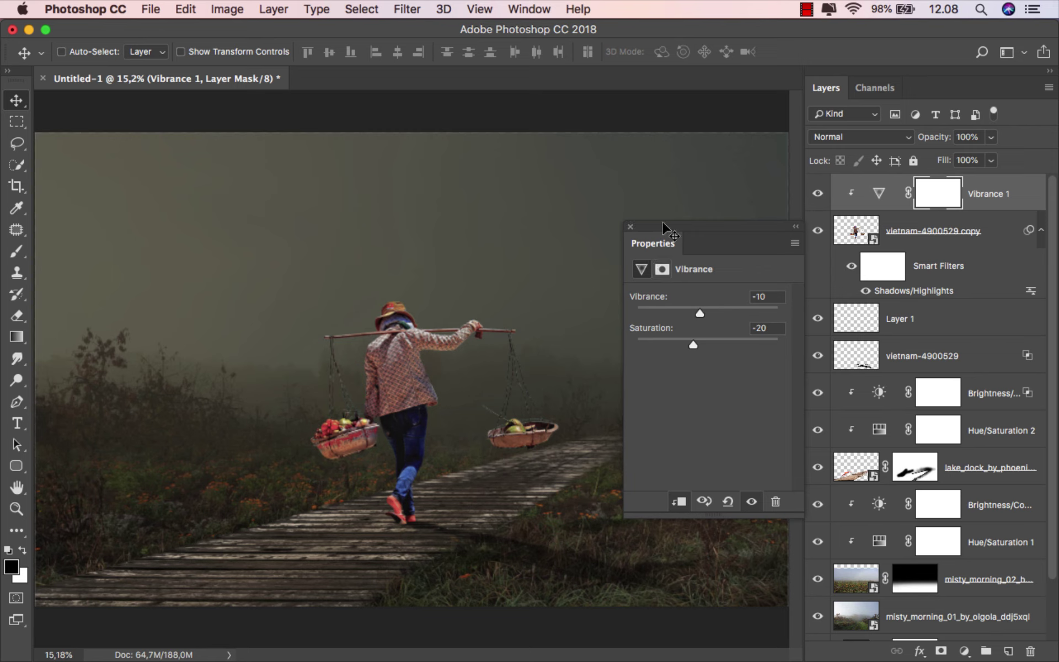
click(630, 227)
- Toggle the Vibrance 1 layer's visibility to compare the muted colours
click(818, 194)
click(1004, 194)
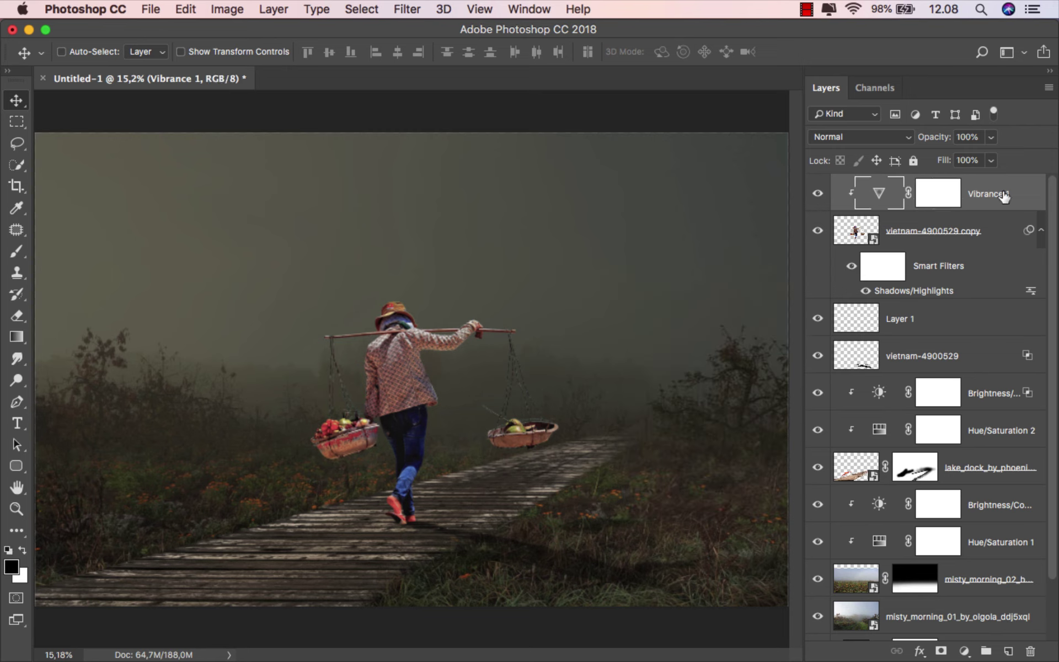
click(965, 651)
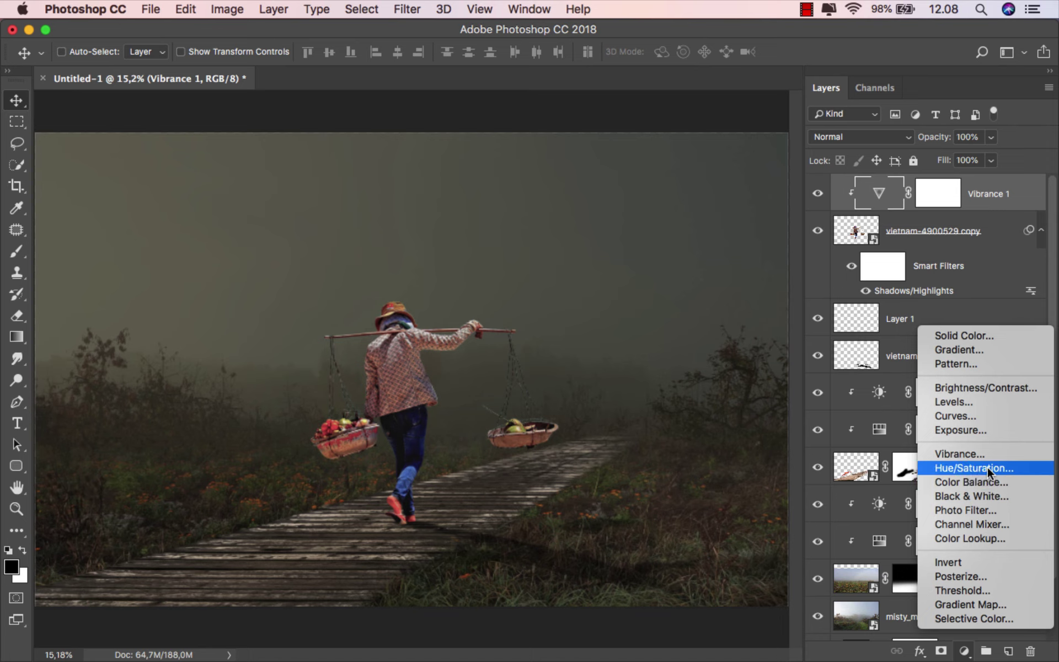
- Add a clipped Hue/Saturation layer setting blues to -100 and reds to -40 saturation
click(988, 467)
click(680, 501)
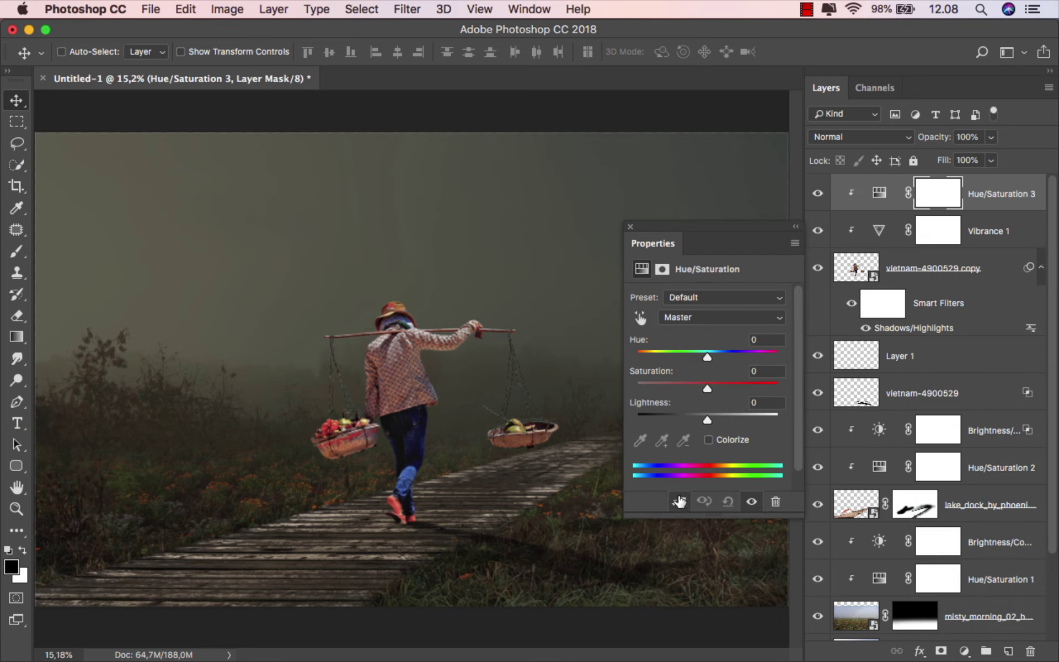
click(685, 316)
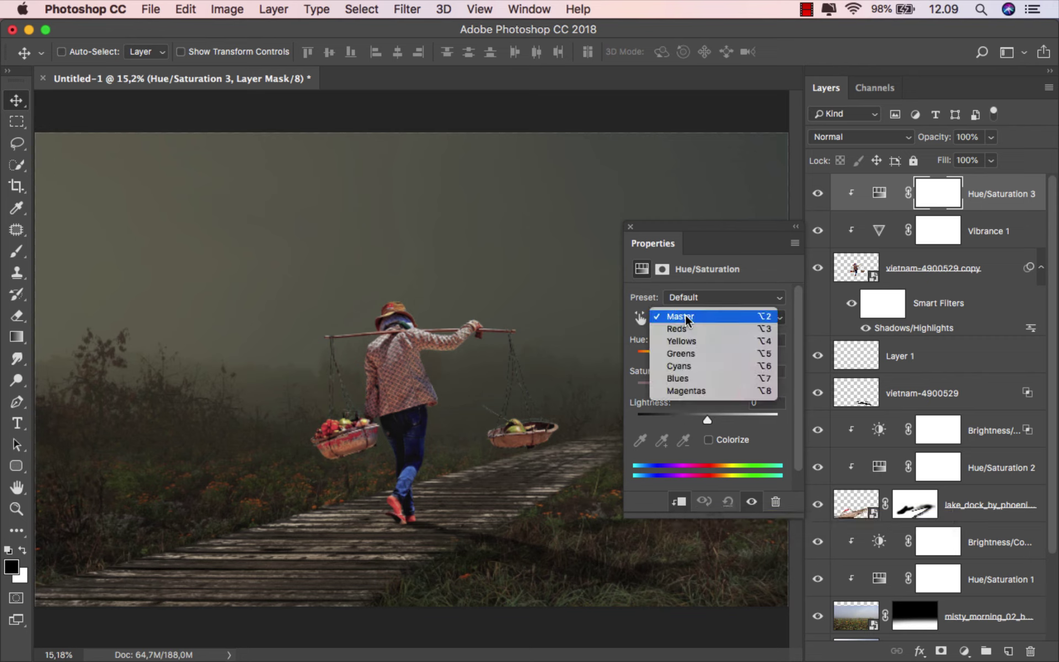
click(702, 381)
drag(708, 393, 611, 387)
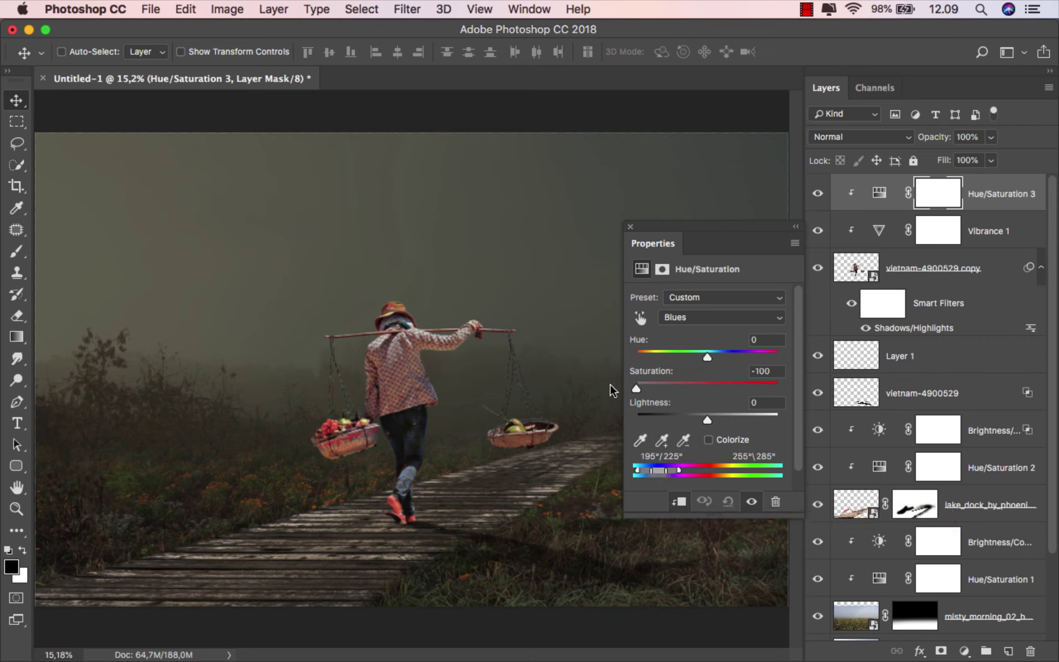
click(708, 319)
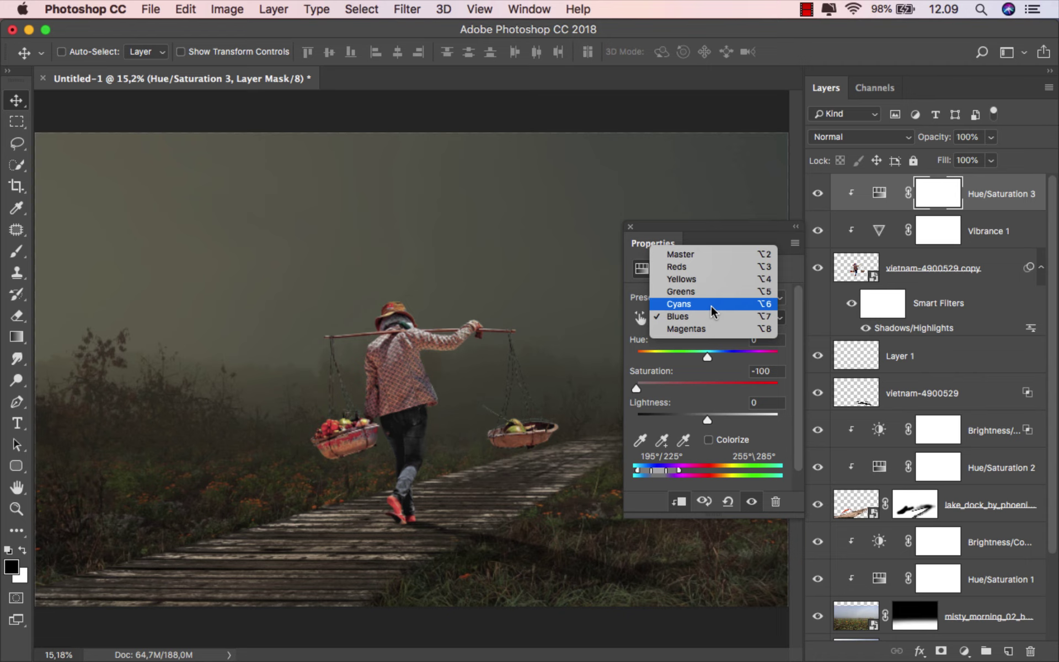
click(717, 266)
mouse_move(708, 387)
mouse_down()
mouse_move(789, 386)
mouse_move(689, 393)
mouse_up()
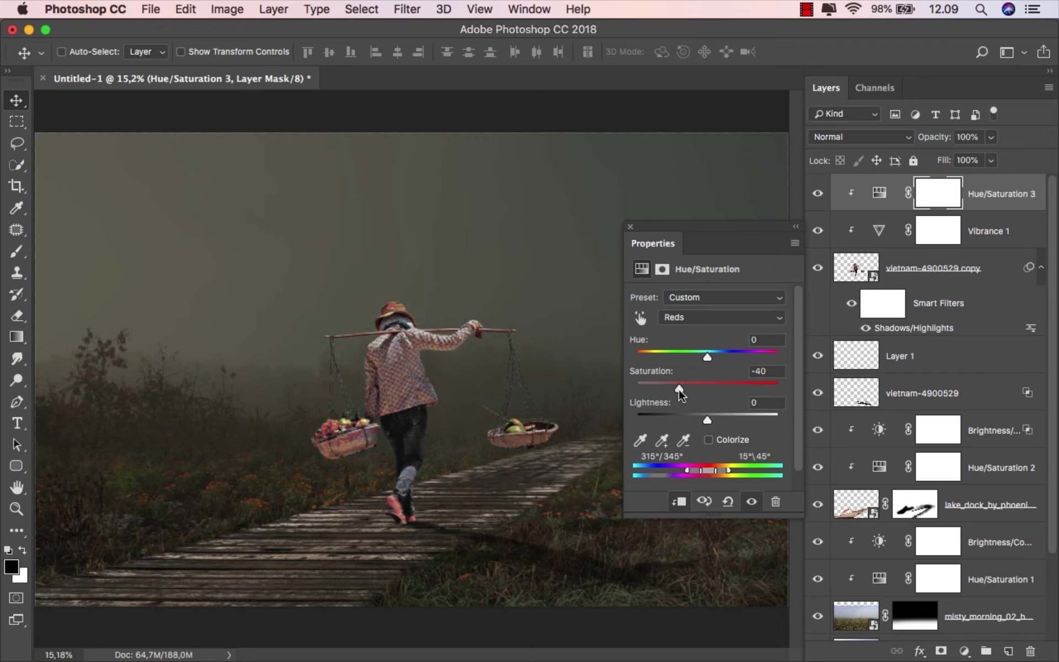
click(631, 227)
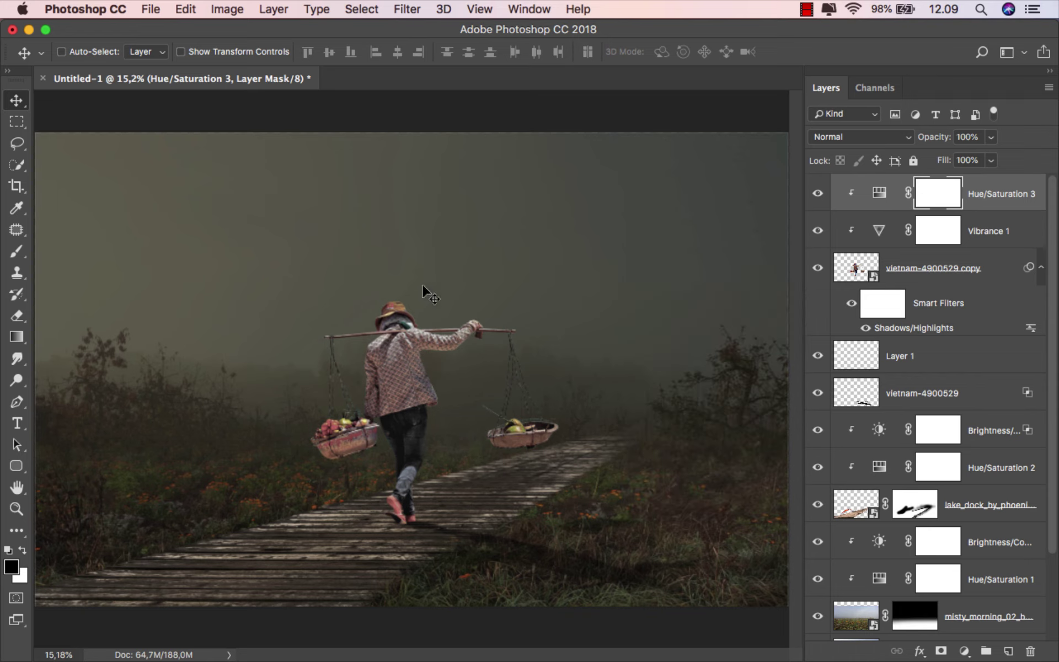
- Set up a soft round brush at 100% opacity for painting the mask
click(31, 255)
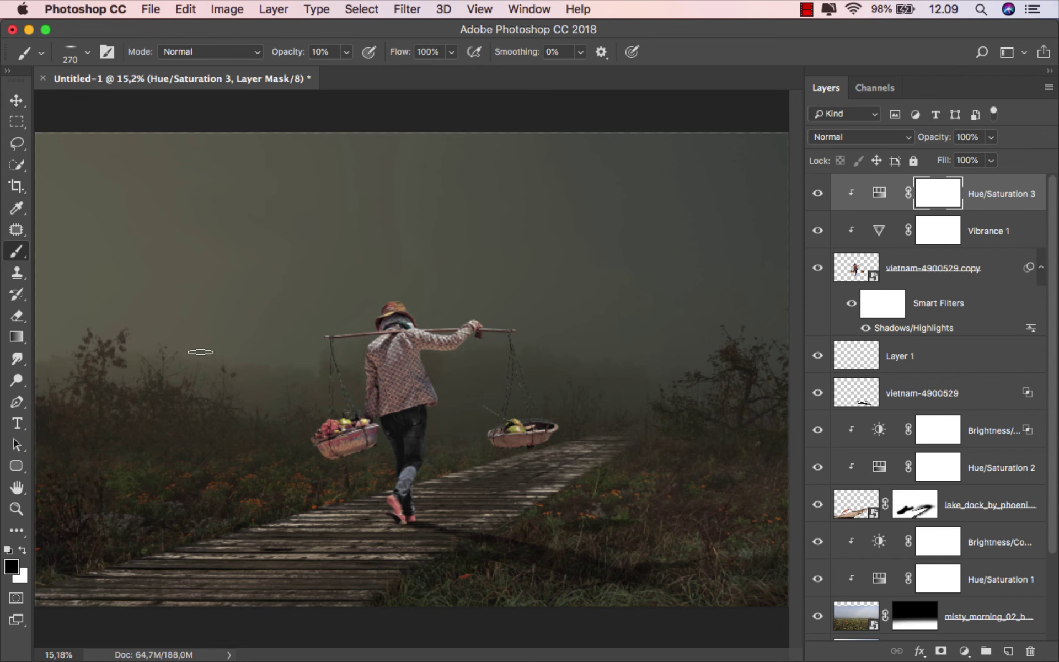
scroll(387, 489, up, 5)
right_click(331, 364)
click(399, 502)
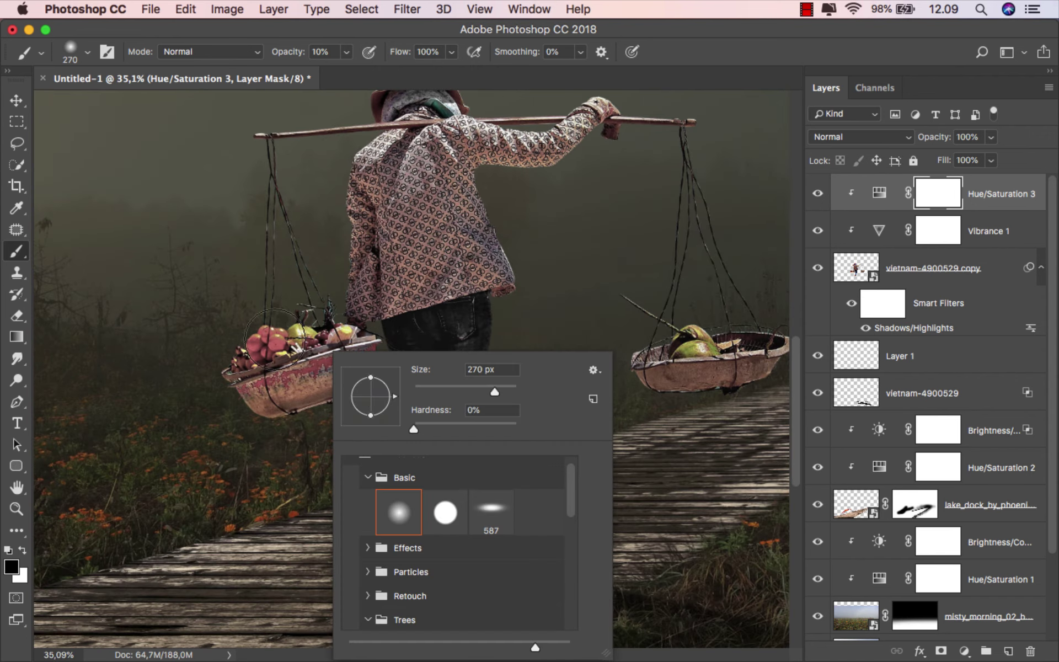
scroll(274, 339, up, 3)
click(347, 51)
drag(344, 72, 476, 80)
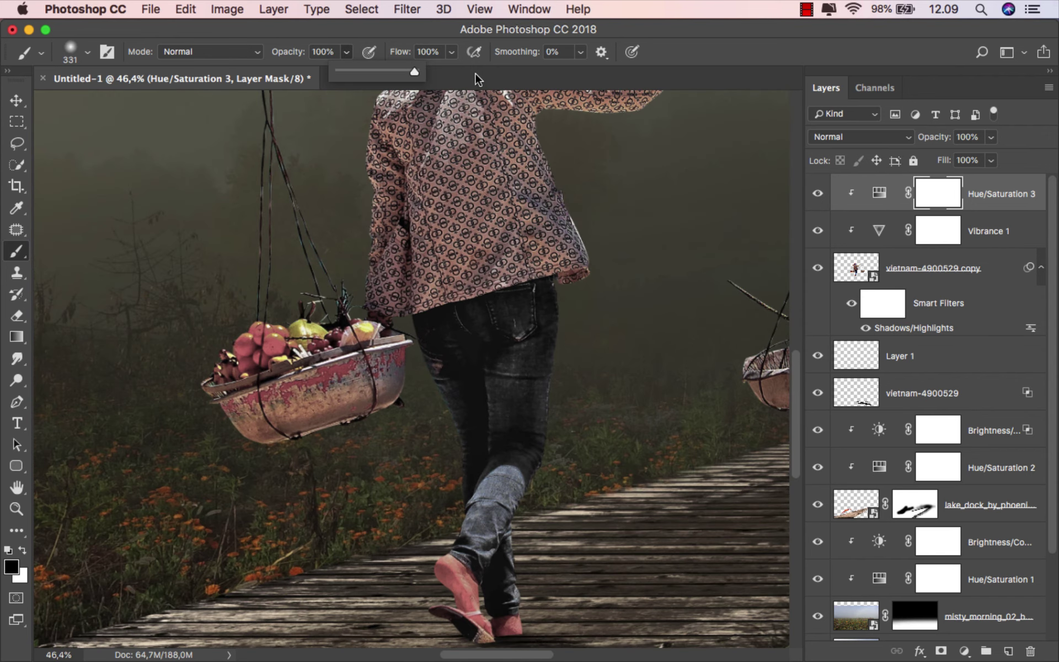
- Paint black on the Hue/Saturation 3 mask over the fruit in both baskets
mouse_move(350, 265)
mouse_down()
mouse_move(332, 266)
mouse_move(222, 349)
mouse_up()
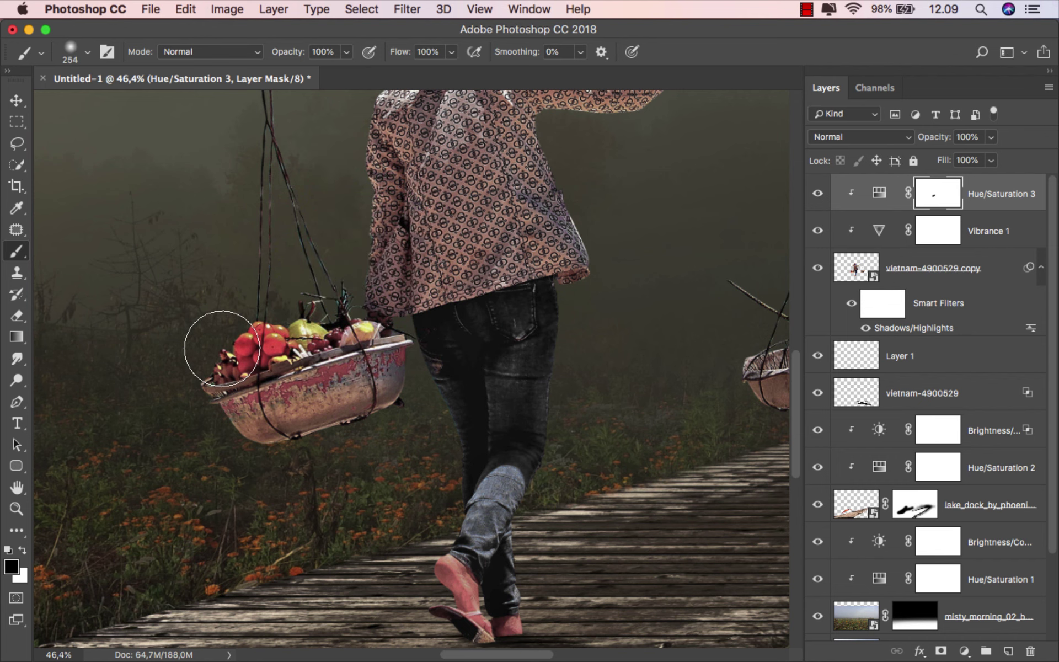
drag(569, 321, 384, 364)
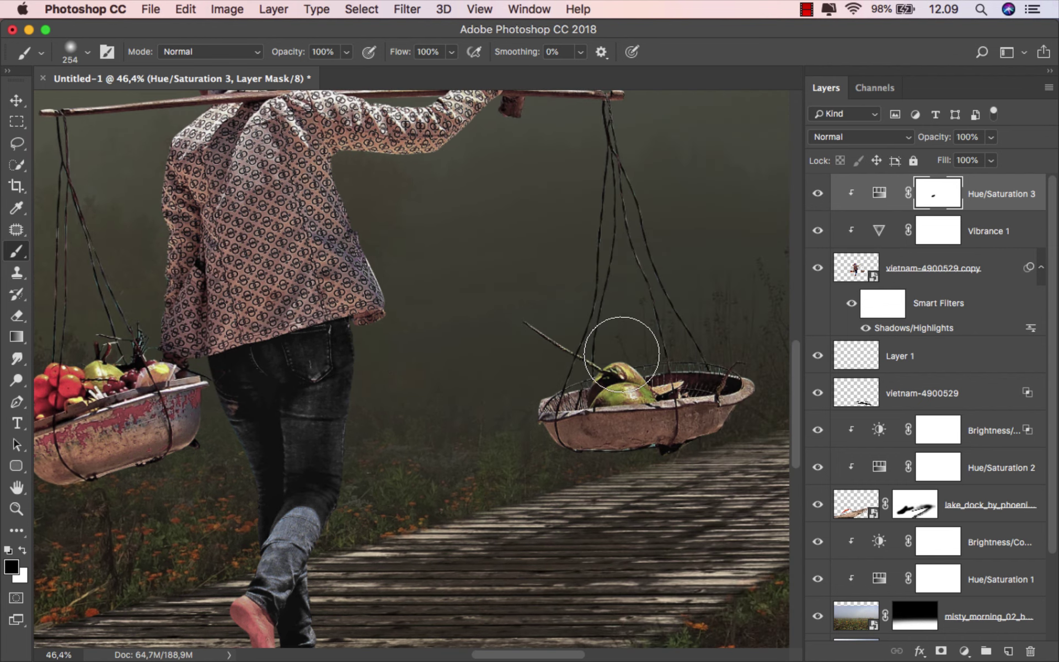
click(622, 353)
scroll(484, 354, down, 3)
scroll(484, 369, down, 1)
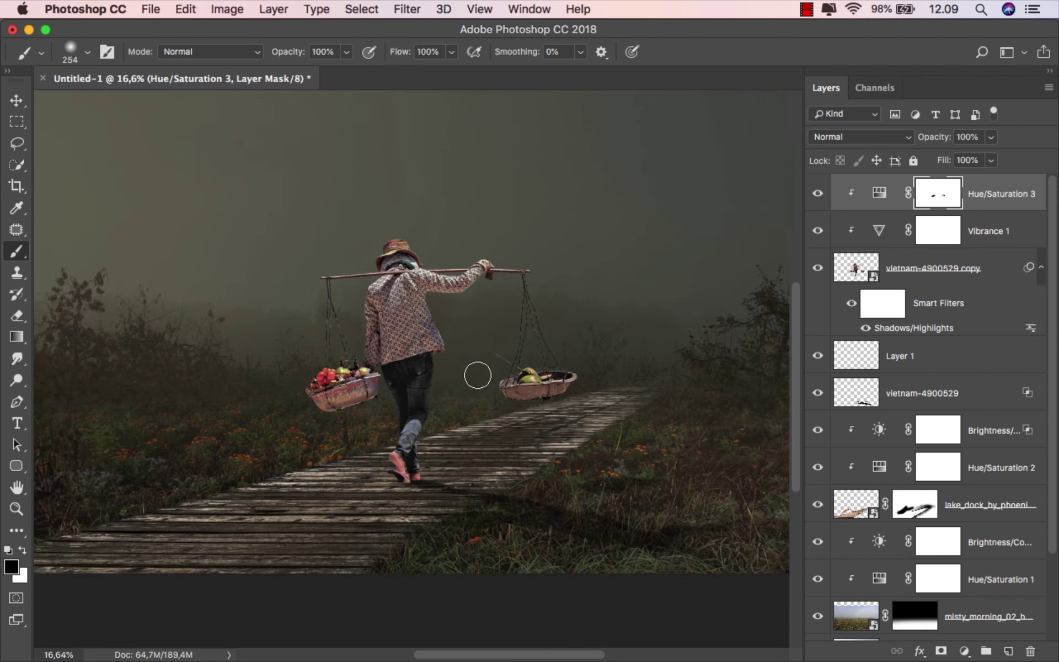
scroll(478, 375, down, 1)
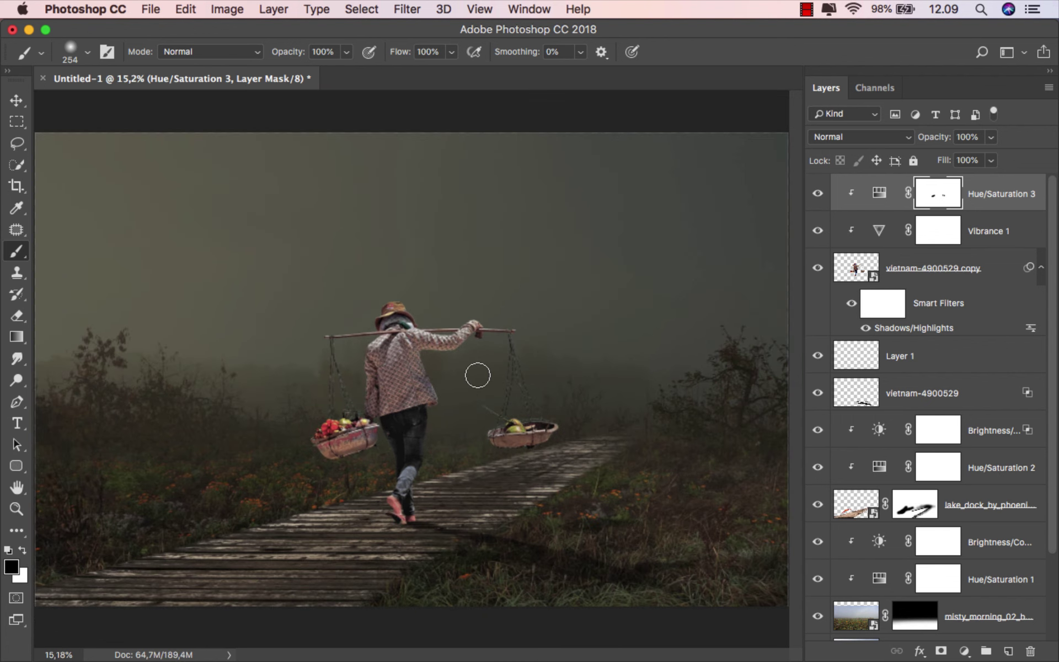
key(super+2)
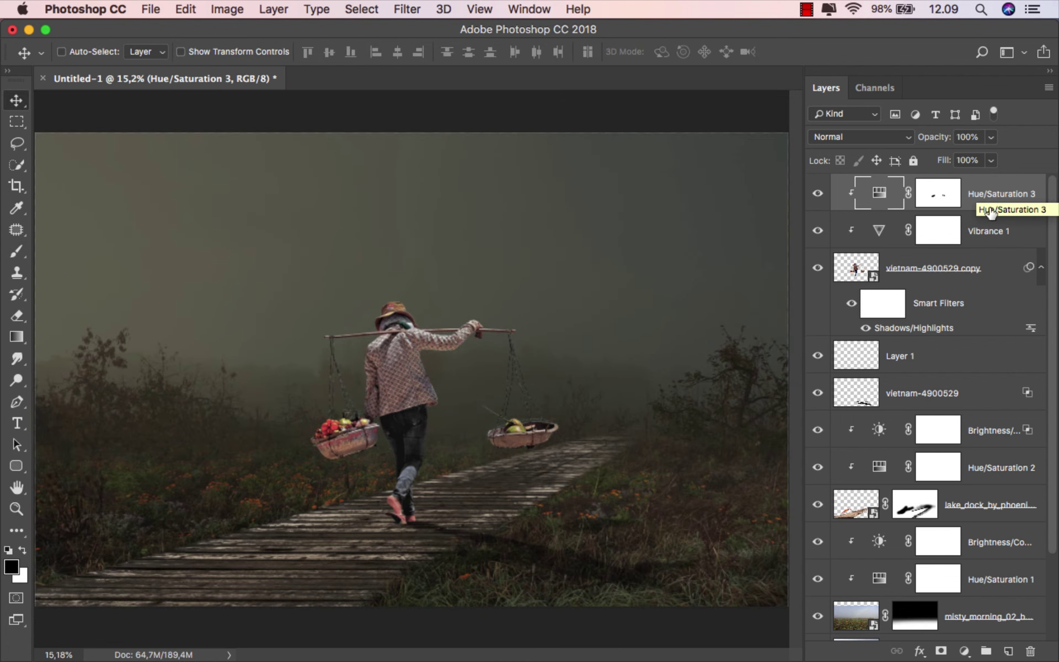
- Add Layer 2 clipped to the carrier in Multiply mode, with an 11% opacity brush
click(1009, 650)
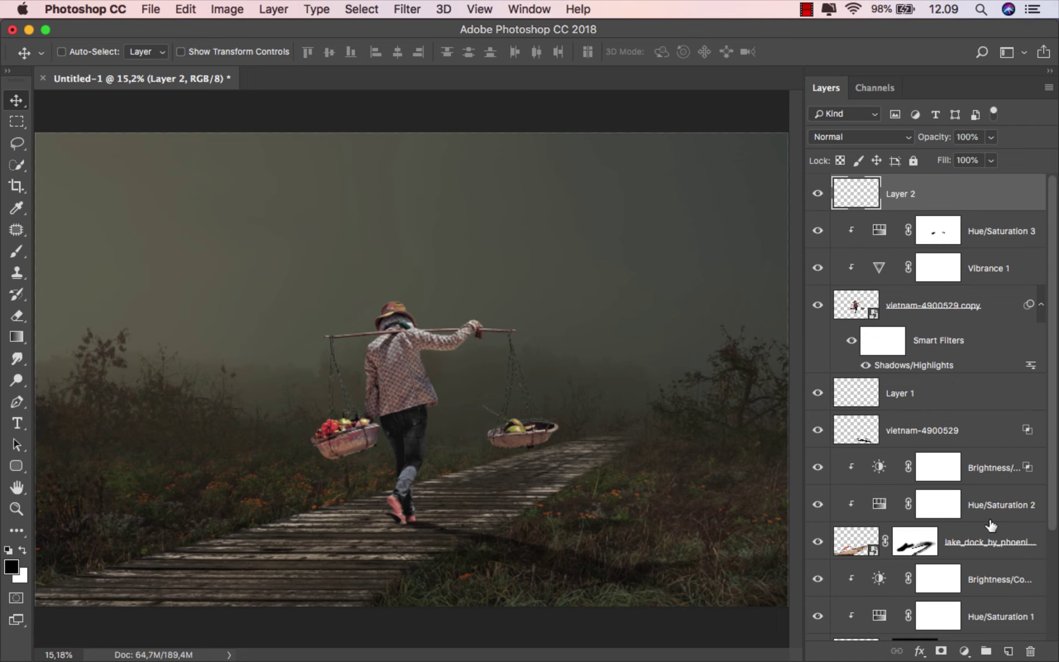
right_click(920, 196)
click(813, 465)
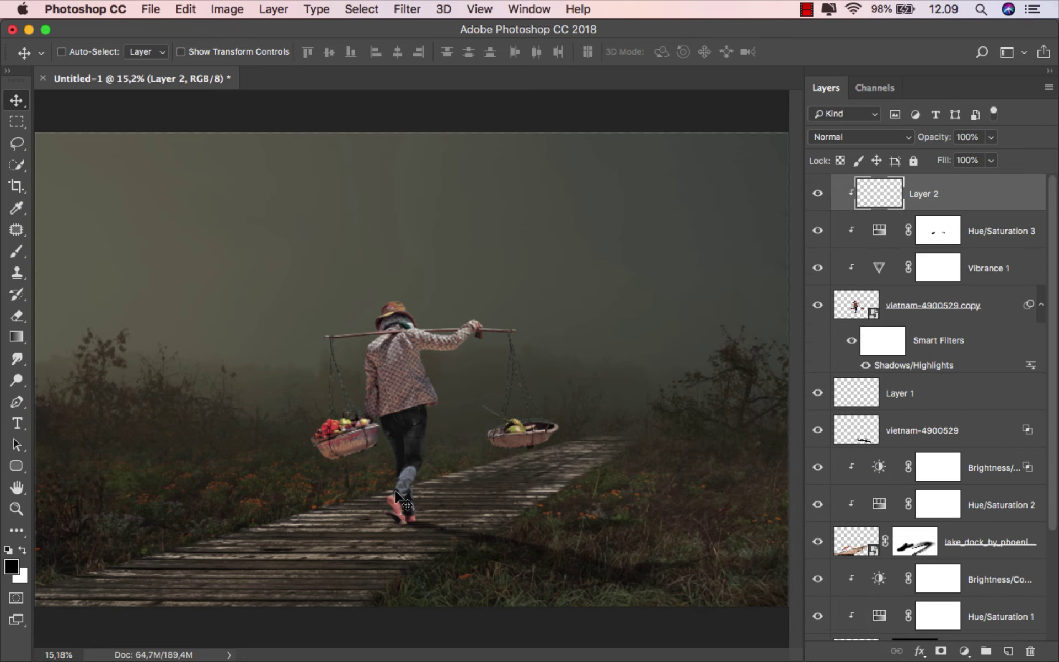
right_click(17, 253)
click(89, 251)
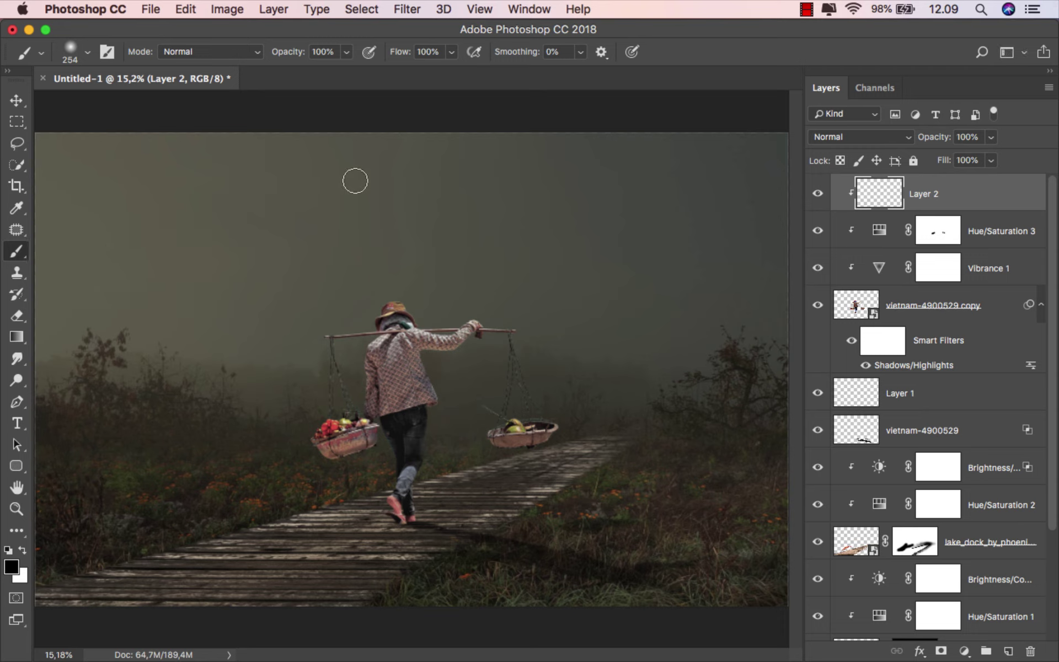
click(347, 53)
drag(277, 72, 279, 72)
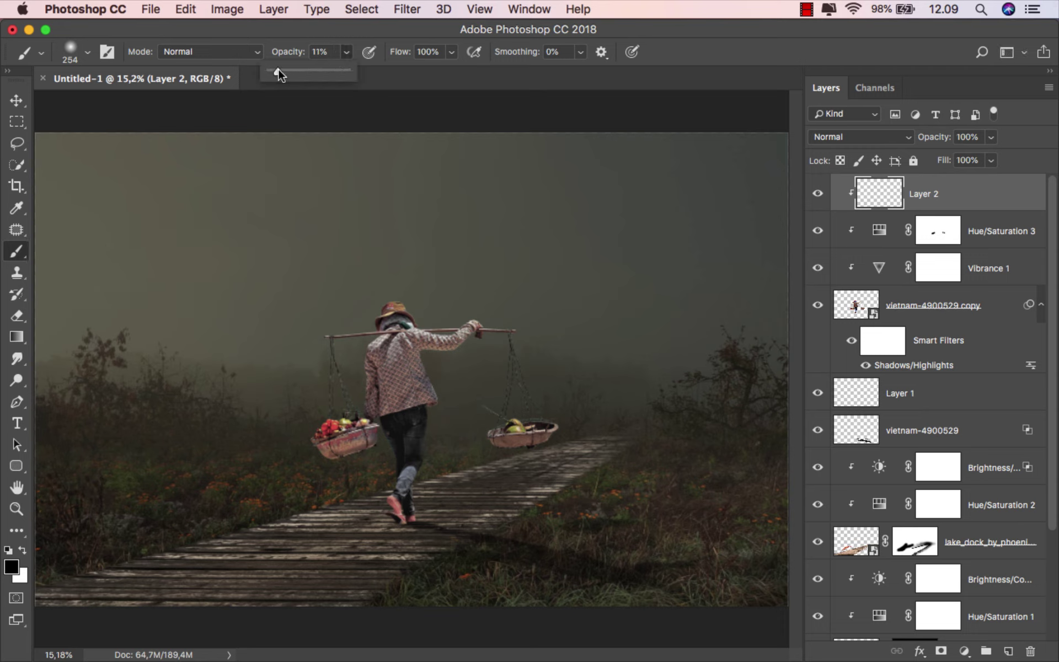
click(845, 137)
click(843, 183)
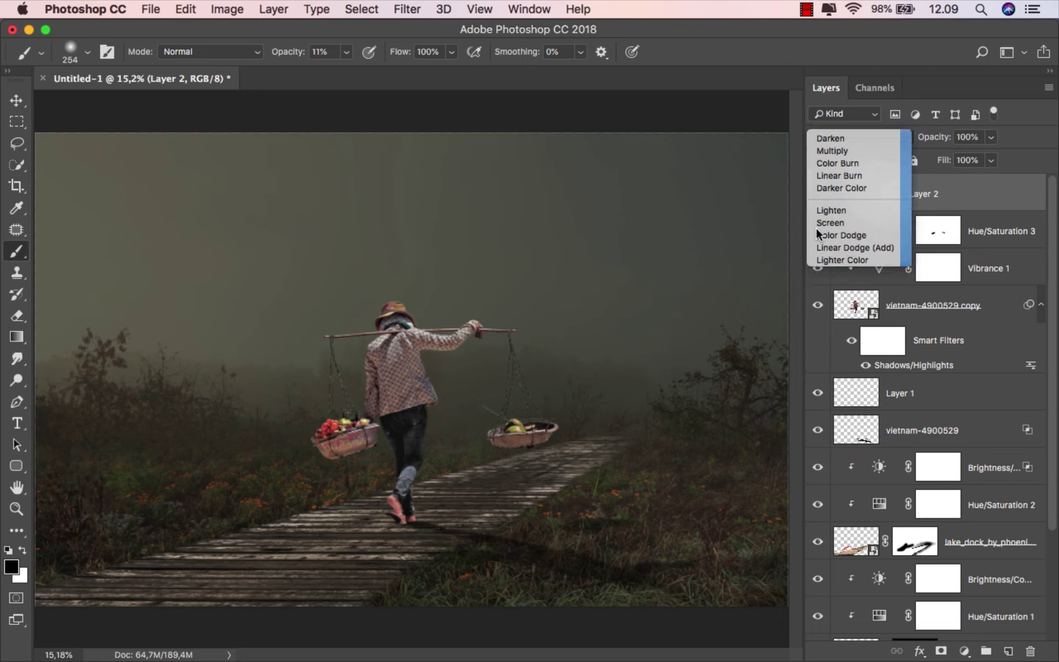
- Paint faint shading over the jeans from ankles to knees on both legs
scroll(541, 474, up, 3)
scroll(541, 475, up, 3)
scroll(277, 469, up, 3)
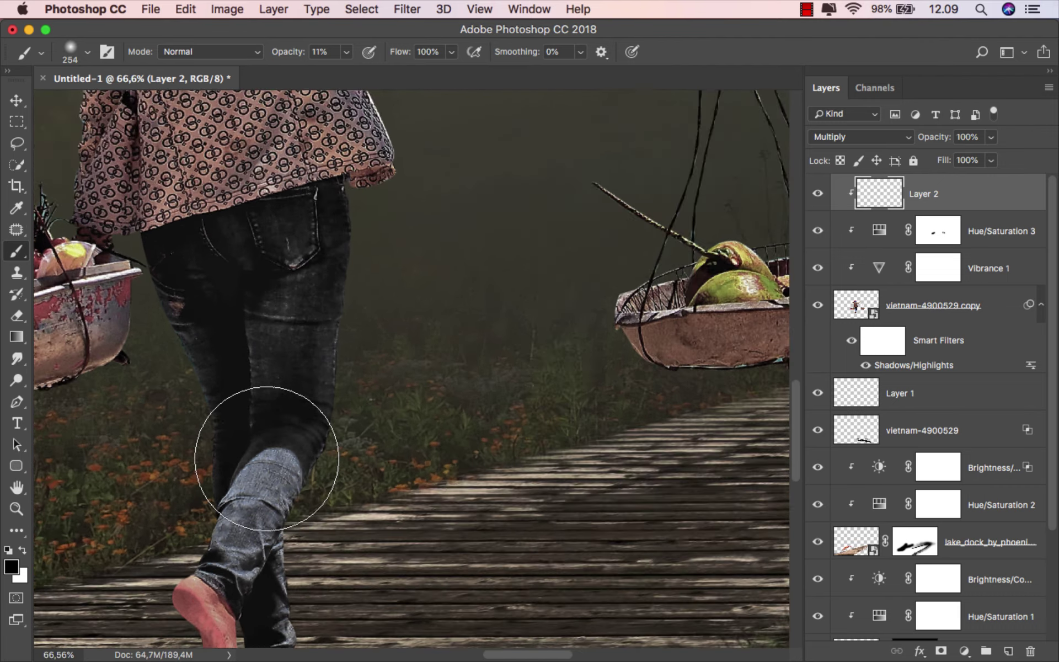
scroll(265, 449, up, 3)
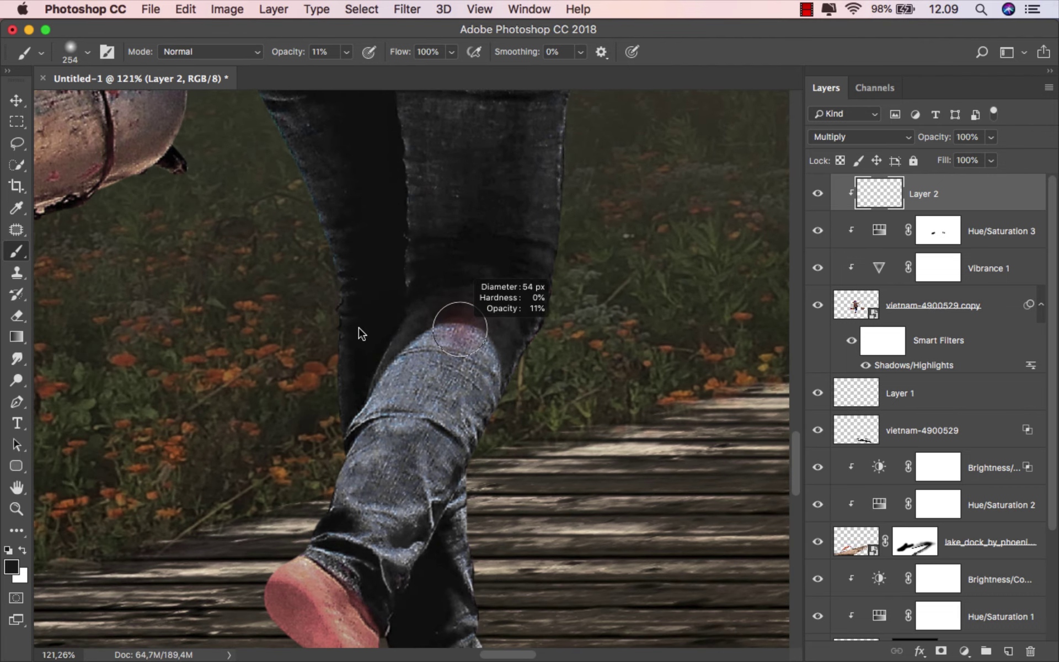
drag(461, 329, 392, 331)
mouse_move(390, 439)
mouse_down()
mouse_move(374, 510)
mouse_move(449, 379)
mouse_move(420, 369)
mouse_move(379, 421)
mouse_move(364, 501)
mouse_move(435, 351)
mouse_move(419, 351)
mouse_up()
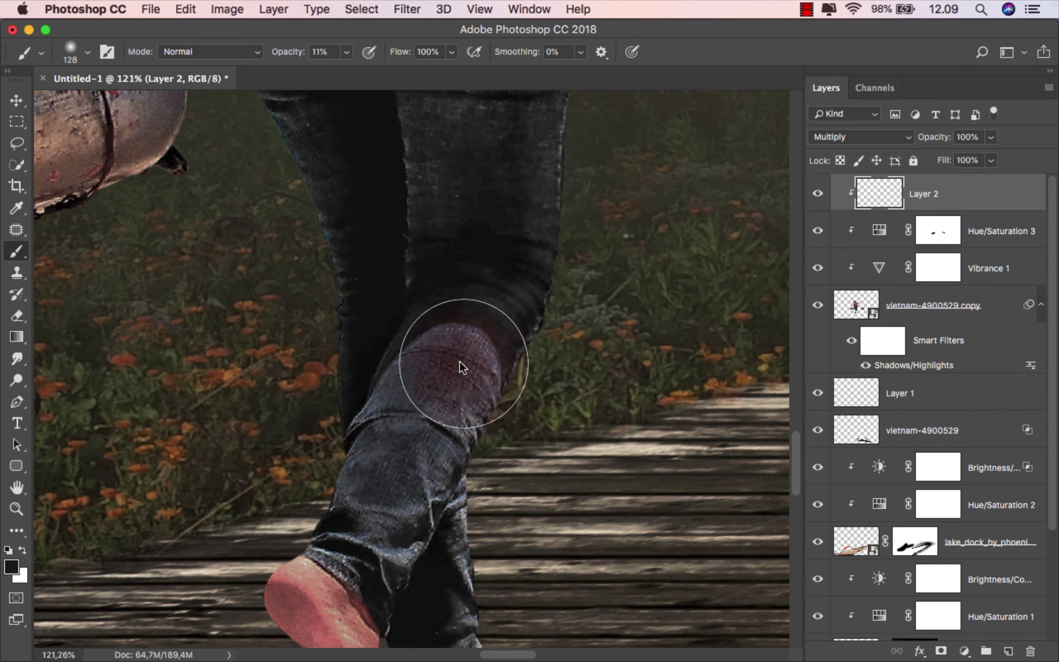
mouse_move(419, 544)
mouse_down()
mouse_move(366, 503)
mouse_move(379, 520)
mouse_move(371, 403)
mouse_move(415, 353)
mouse_up()
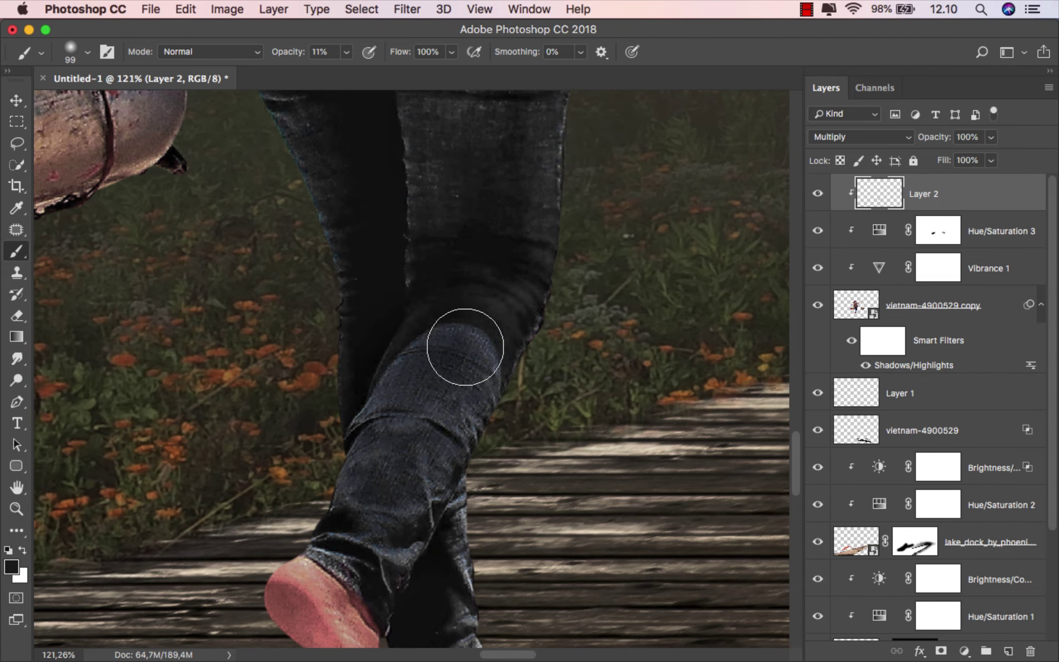
scroll(480, 386, down, 3)
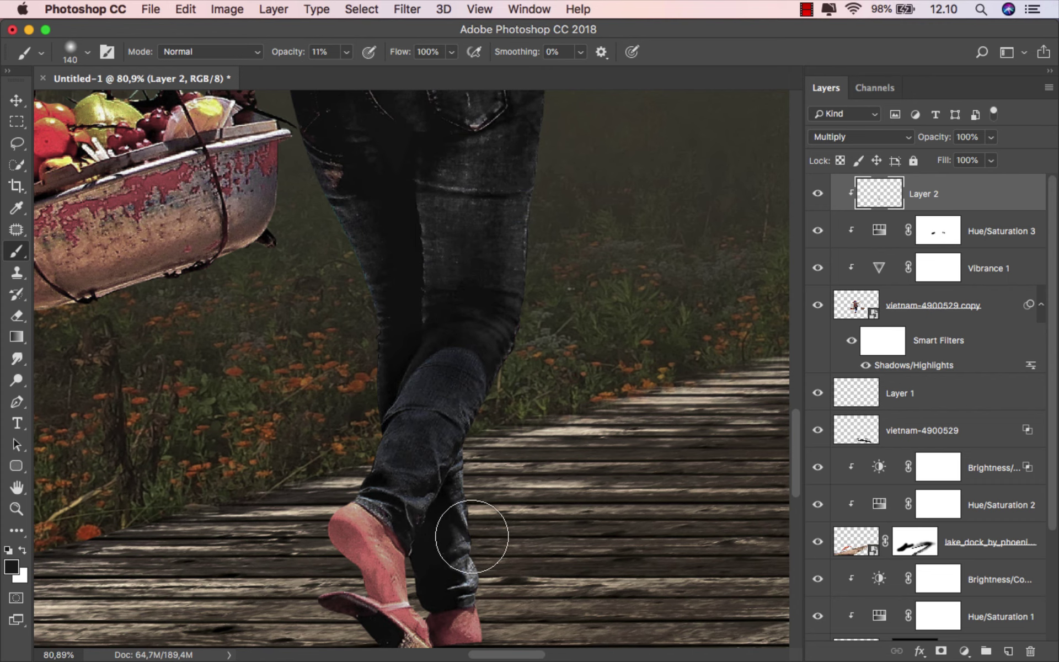
scroll(445, 502, down, 3)
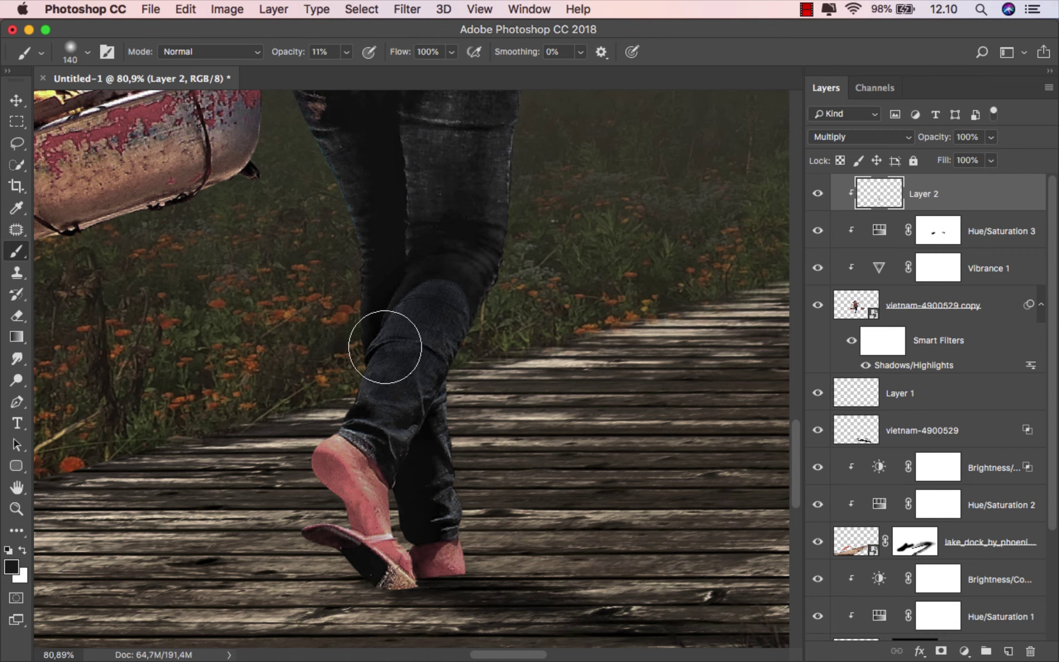
drag(386, 345, 356, 414)
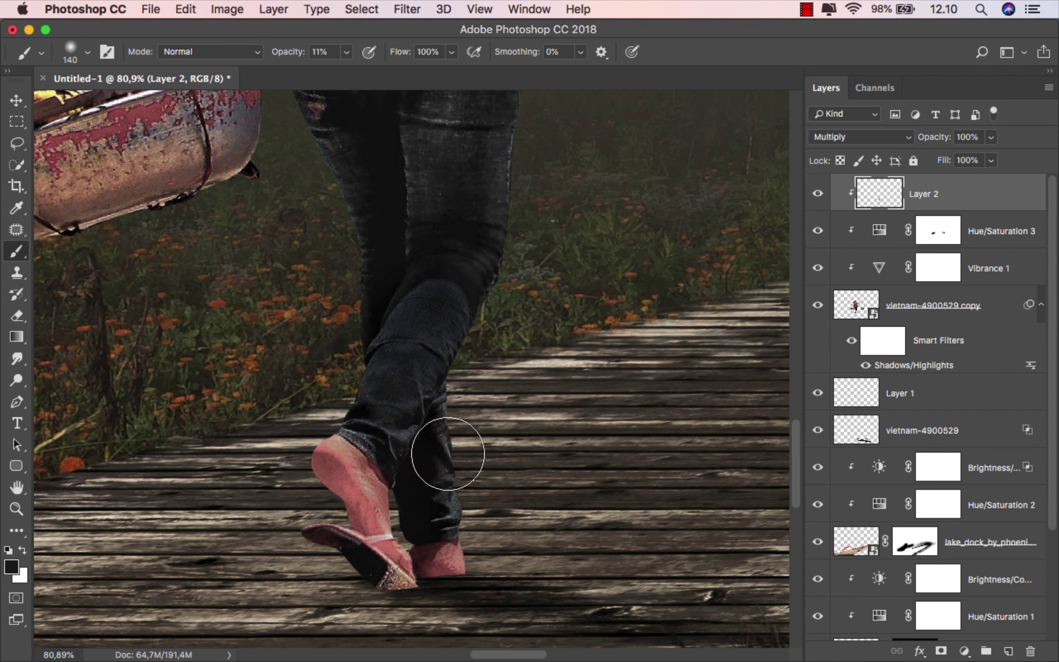
scroll(364, 466, up, 1)
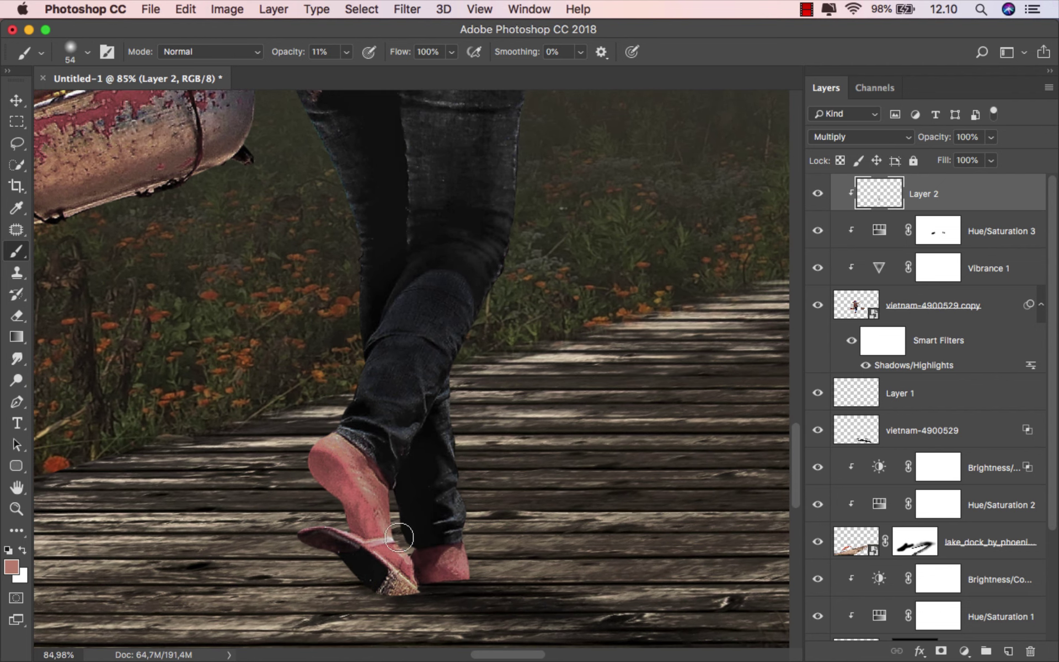
scroll(399, 538, down, 5)
scroll(428, 430, up, 2)
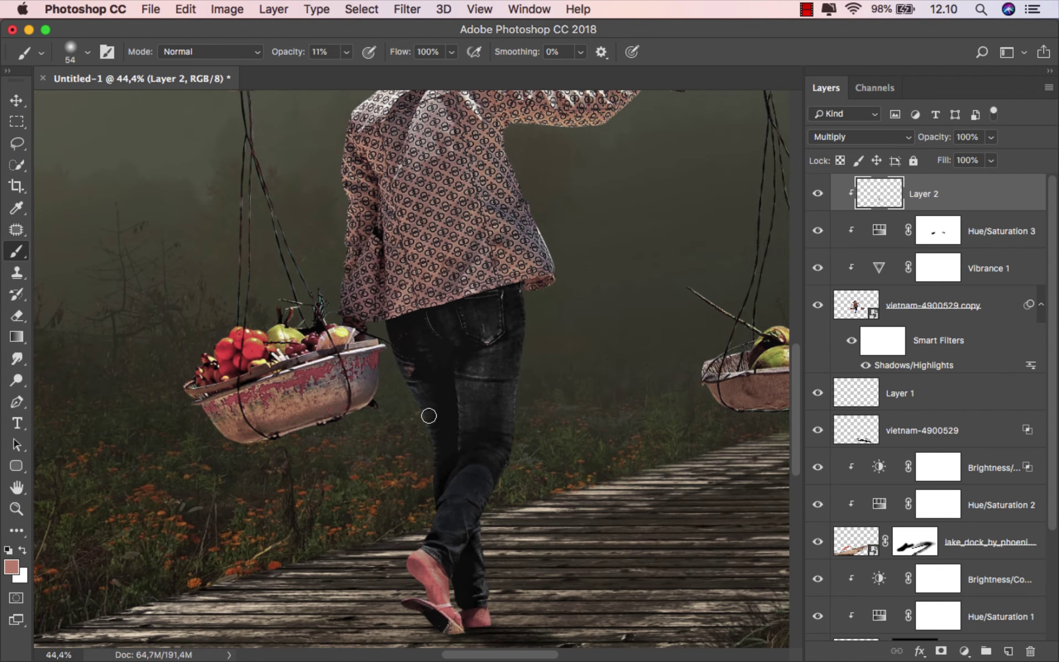
- Reset the colour to black and shade near the left basket's strings
scroll(429, 386, up, 2)
scroll(331, 442, up, 1)
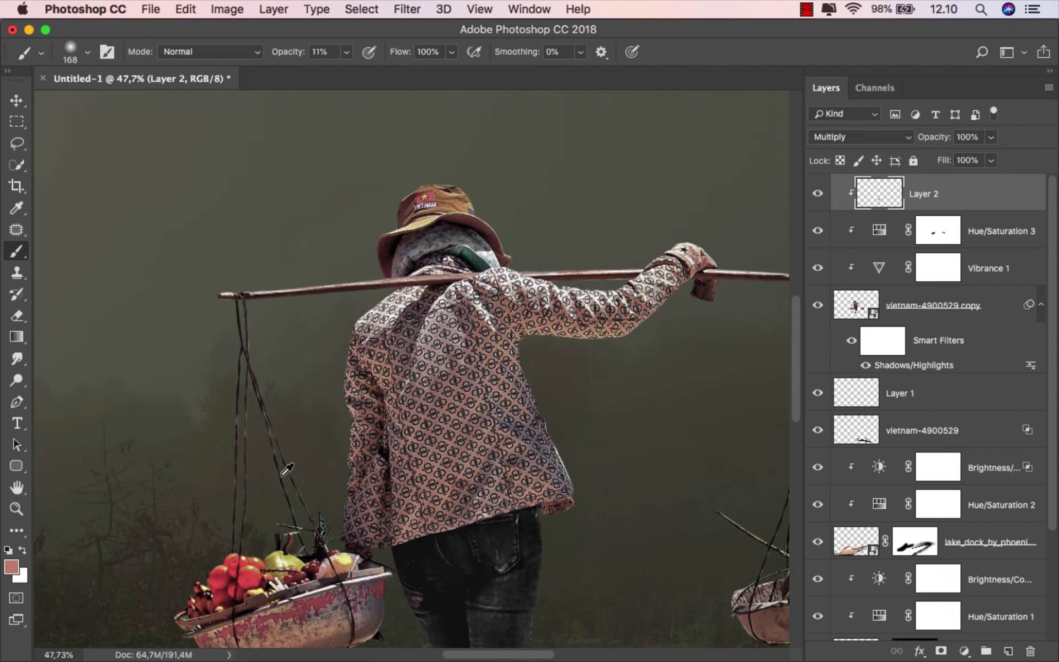
scroll(287, 469, up, 1)
click(9, 550)
mouse_move(244, 372)
mouse_down()
mouse_move(271, 372)
mouse_move(292, 468)
mouse_move(227, 464)
mouse_up()
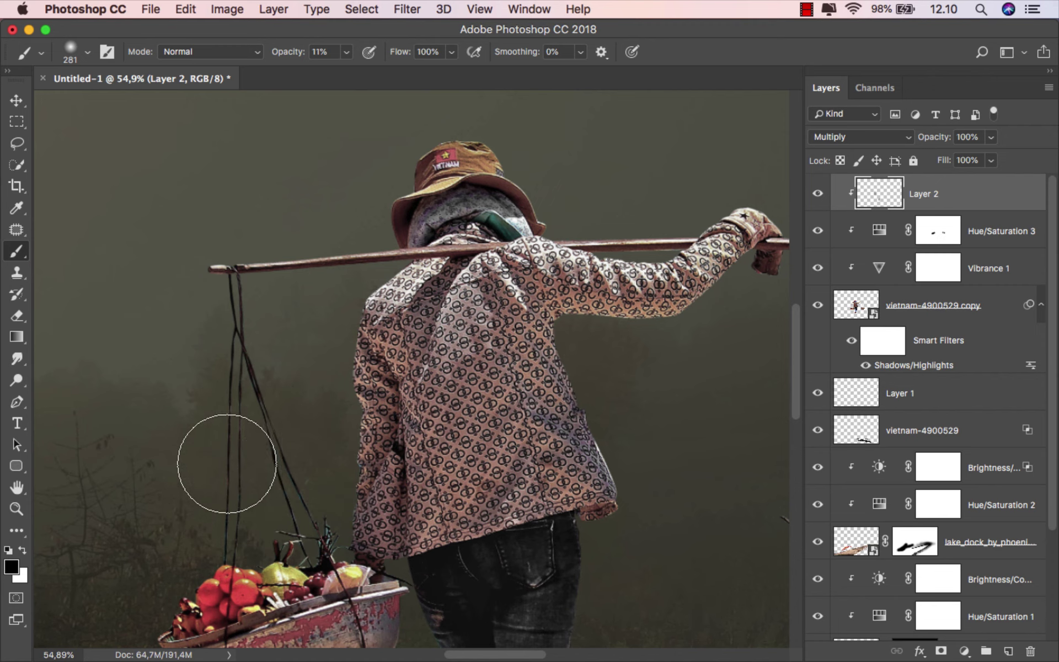
- Enlarge the brush and shade along the right basket's strings
scroll(366, 407, right, 5)
scroll(450, 355, down, 5)
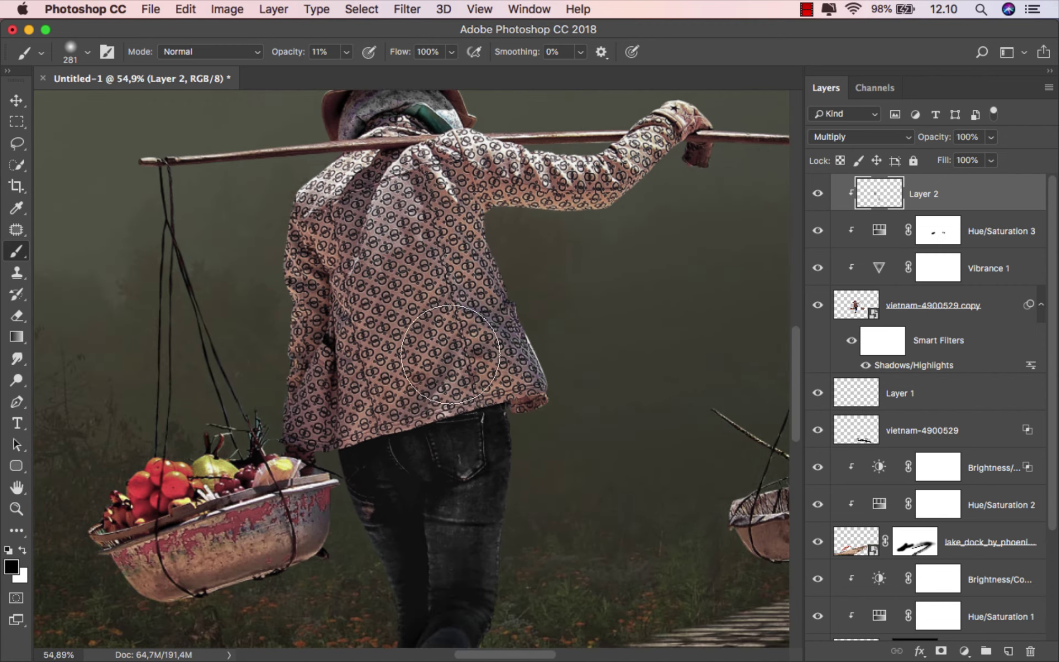
scroll(251, 428, up, 5)
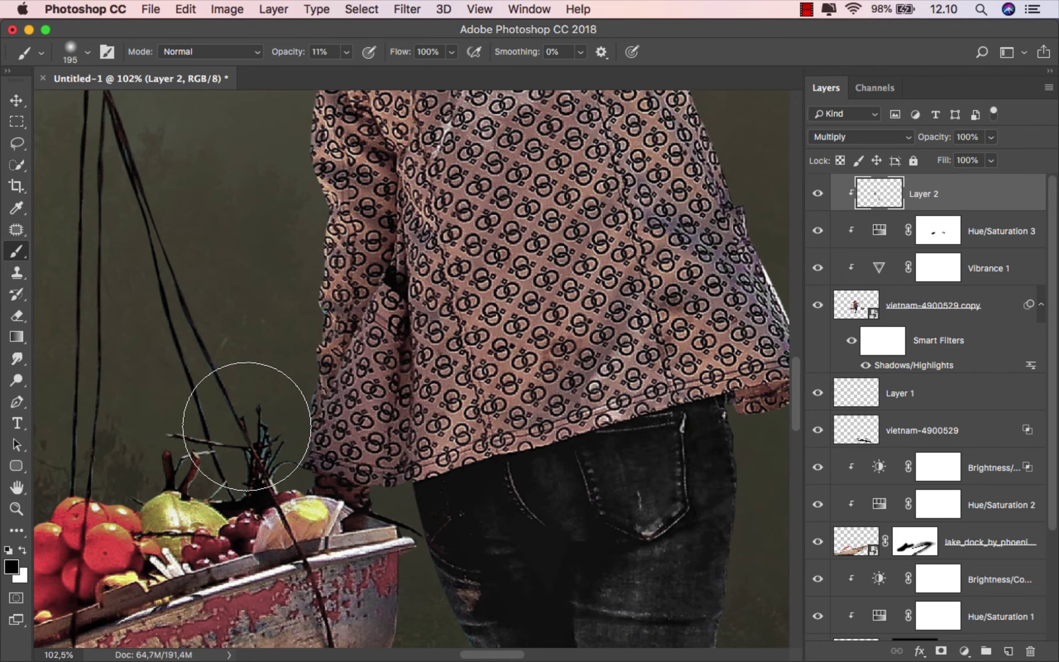
scroll(260, 442, down, 5)
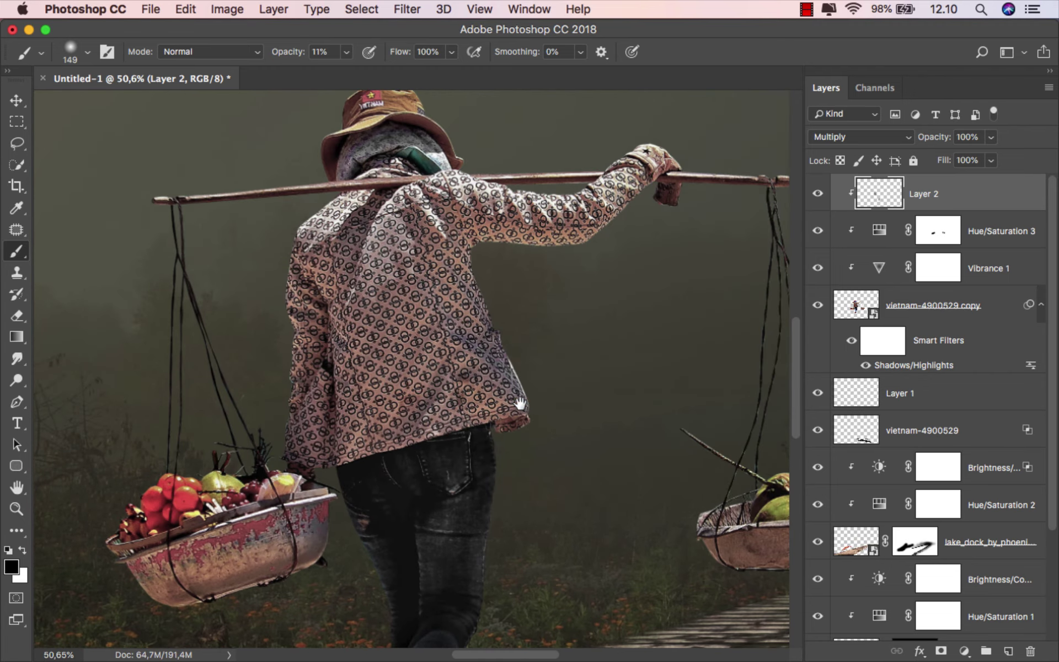
drag(520, 404, 283, 464)
right_click(540, 433)
key(Escape)
drag(496, 457, 516, 457)
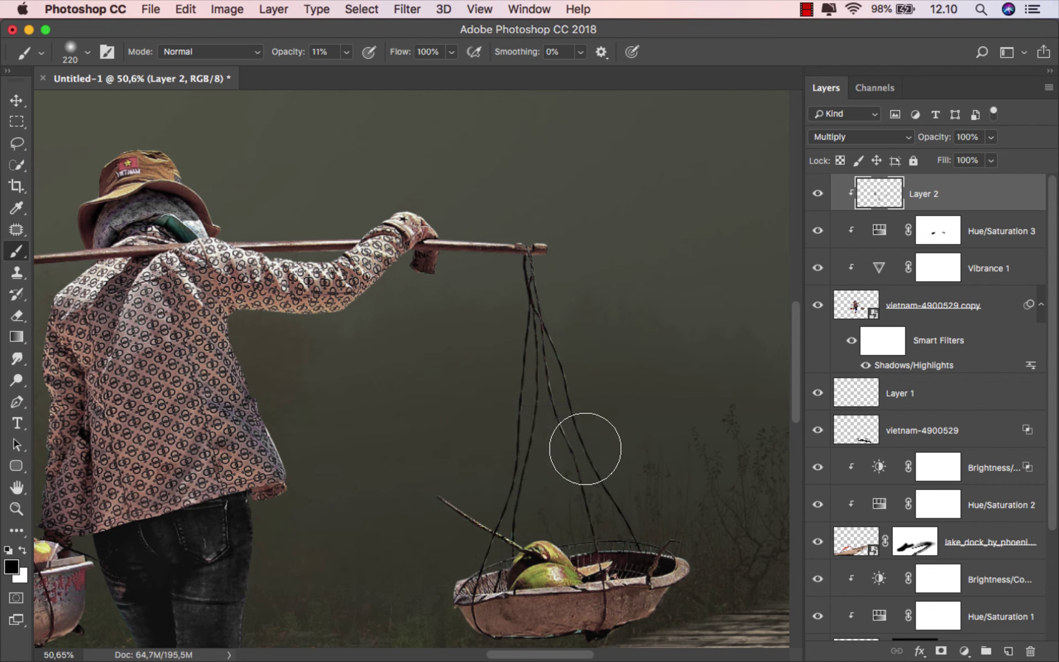
scroll(549, 353, up, 3)
drag(539, 350, 549, 350)
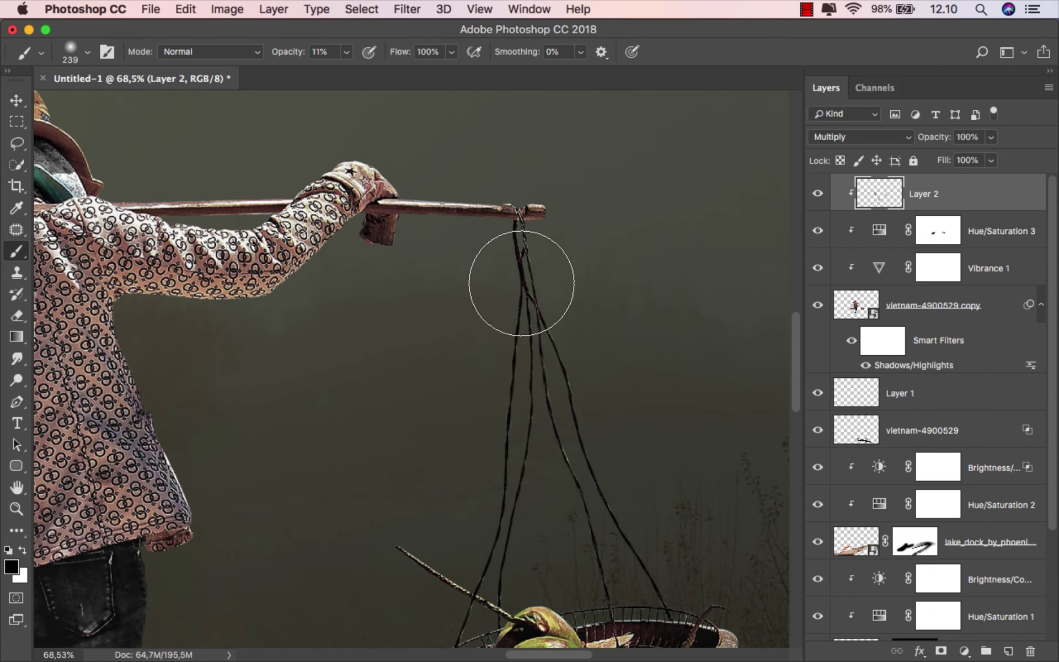
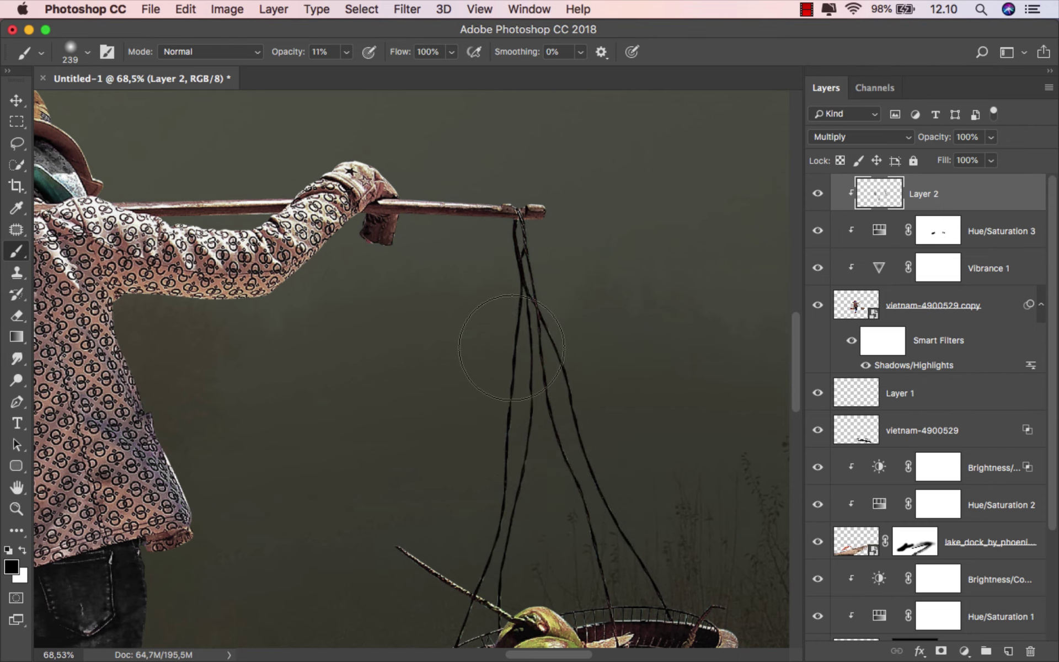
- Darken the jeans around the knee with 11% Multiply shading on Layer 2
drag(514, 467, 550, 323)
drag(515, 390, 503, 467)
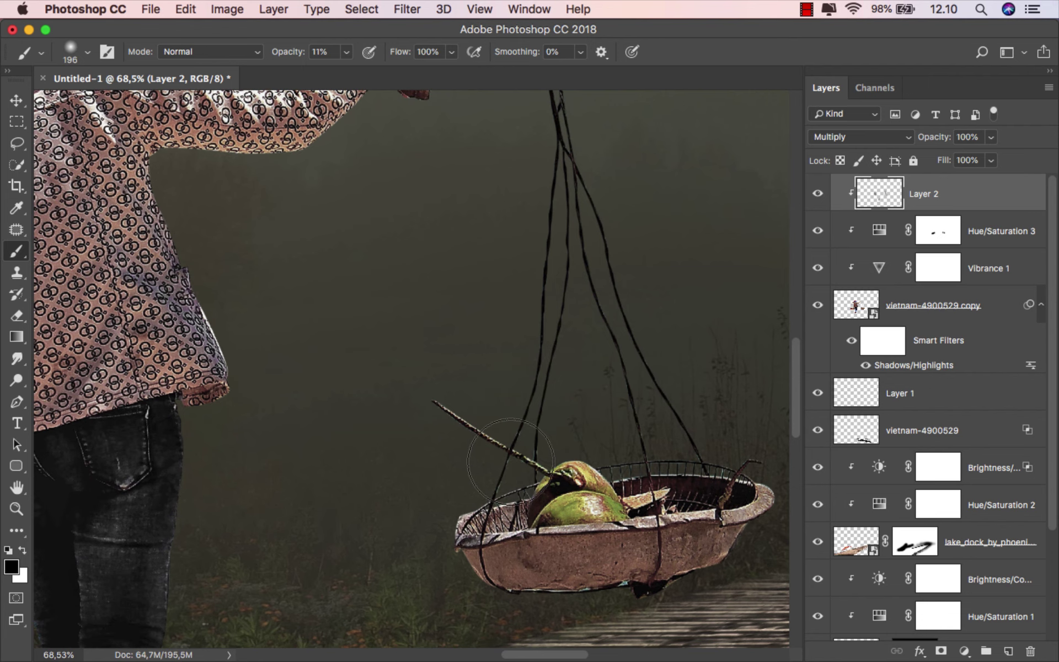
scroll(587, 392, down, 5)
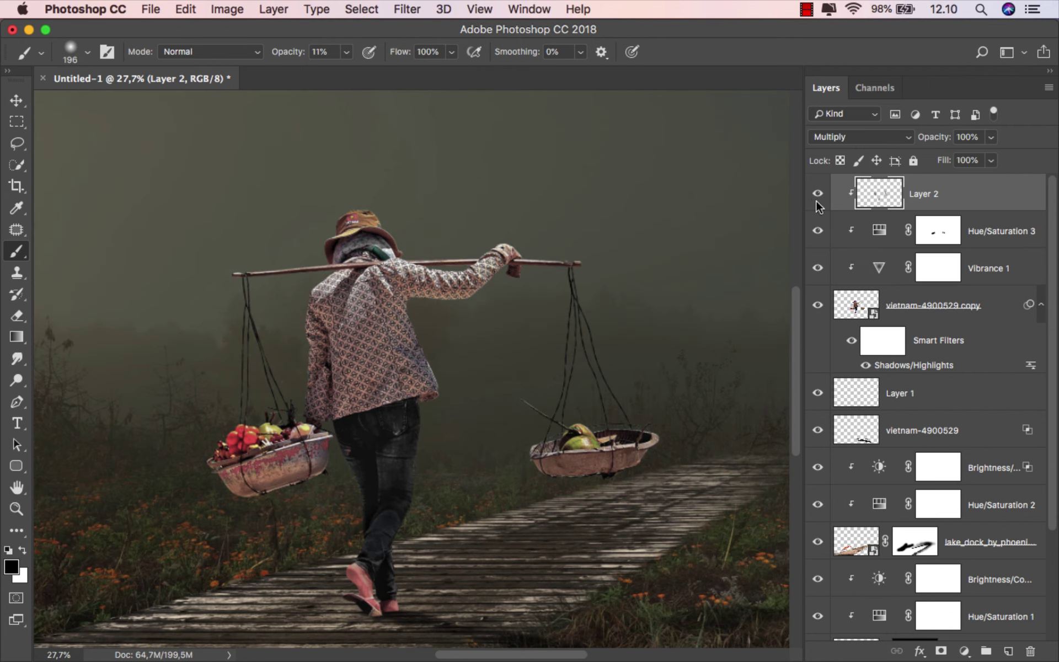
scroll(443, 485, up, 2)
scroll(406, 453, up, 2)
scroll(407, 452, down, 3)
scroll(445, 440, up, 1)
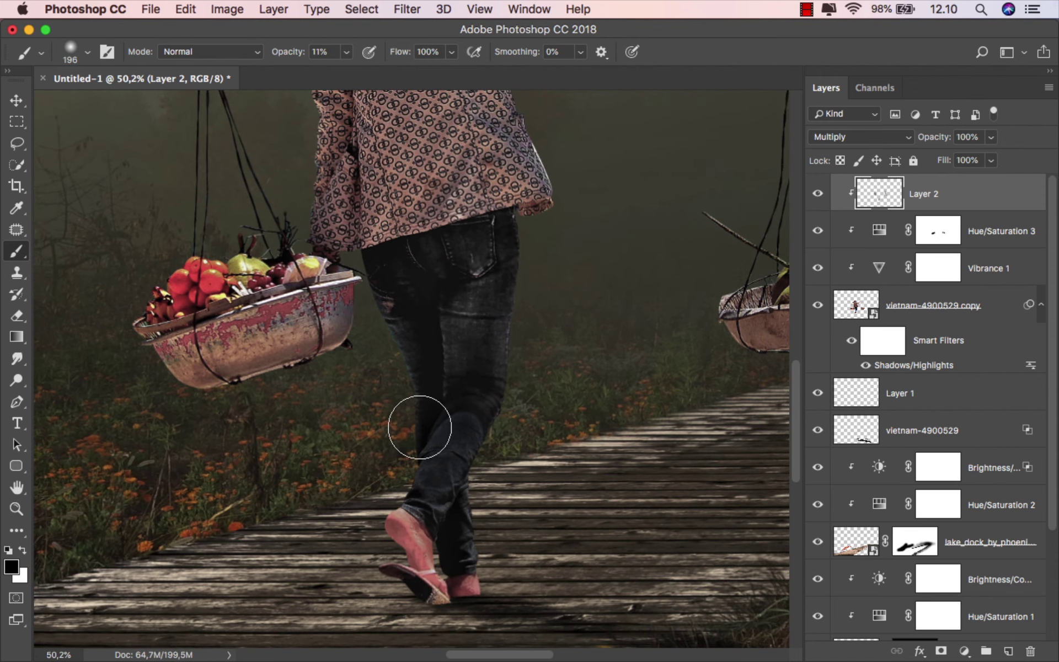
drag(419, 427, 473, 409)
- Add Layer 3 above Layer 2 and clip it to the figure
click(1009, 651)
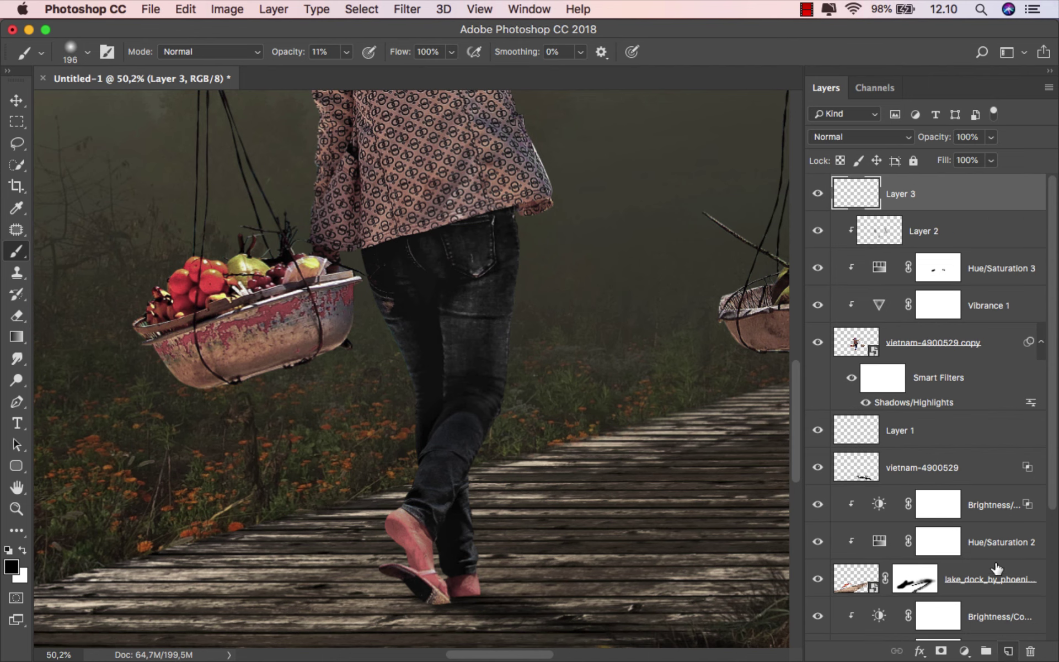
right_click(935, 205)
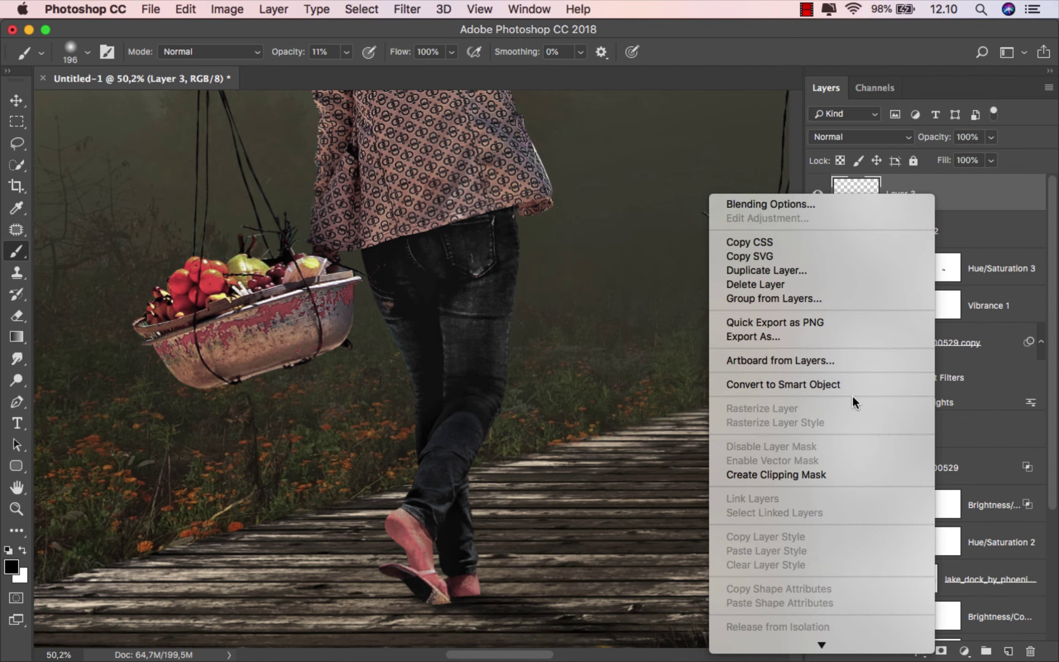
click(816, 472)
scroll(499, 398, up, 1)
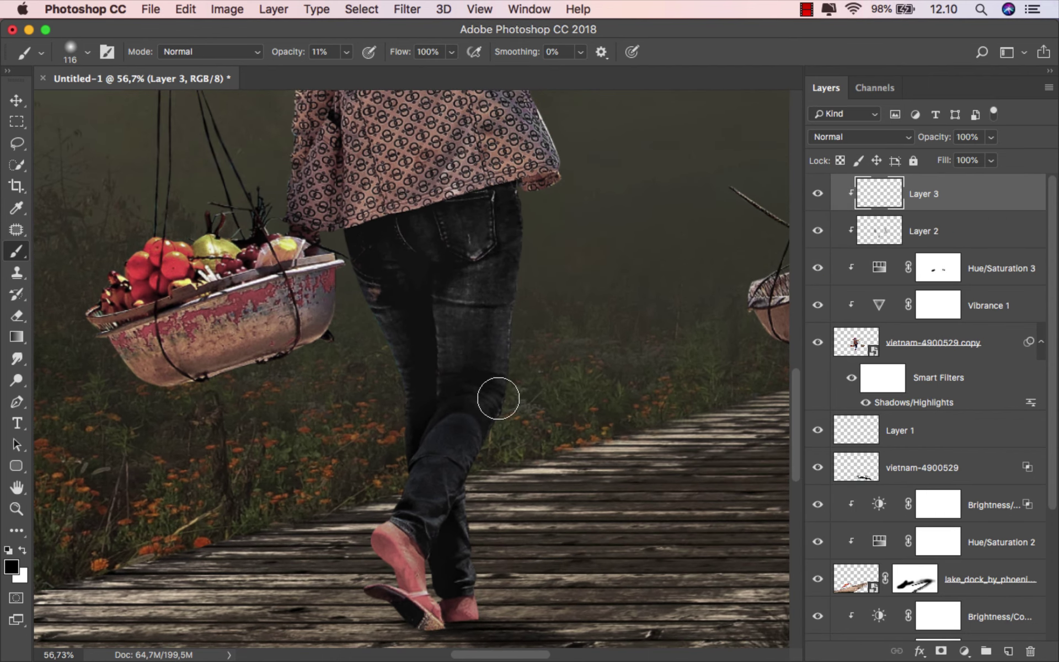
scroll(469, 419, up, 1)
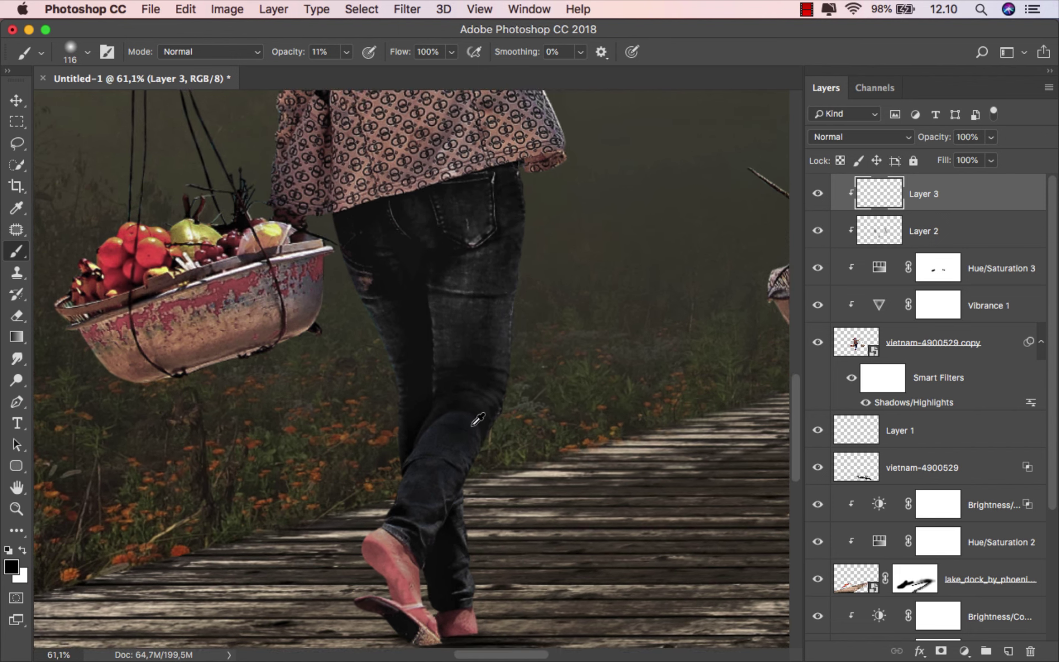
scroll(469, 420, up, 6)
- Paint soft shadow over the legs and under the right basket
drag(462, 396, 418, 407)
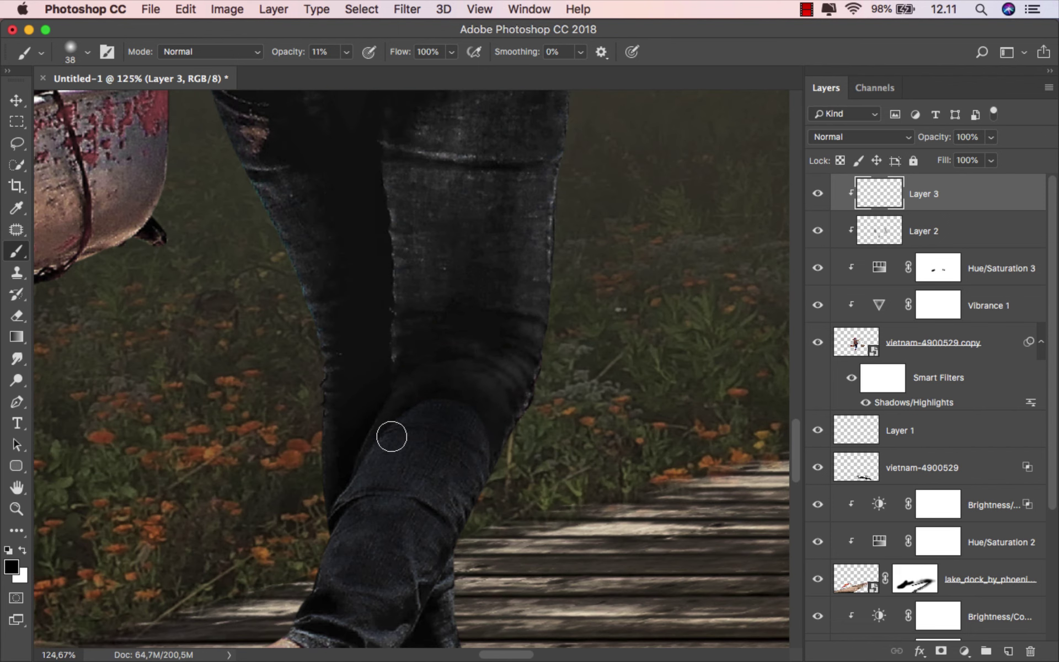
scroll(407, 421, down, 3)
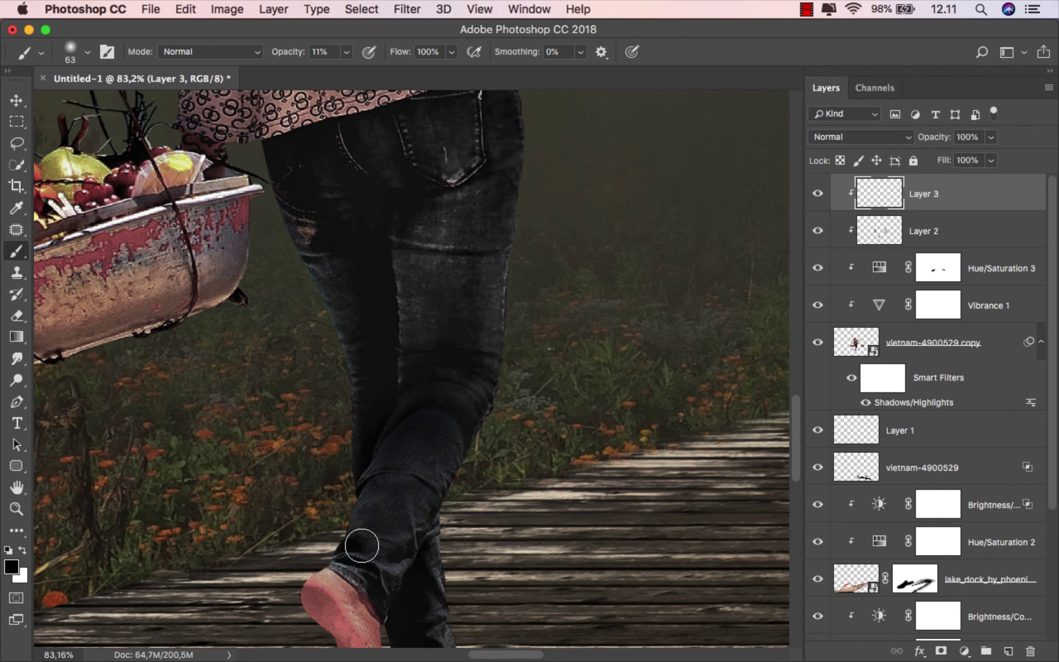
scroll(410, 578, down, 1)
scroll(433, 485, down, 2)
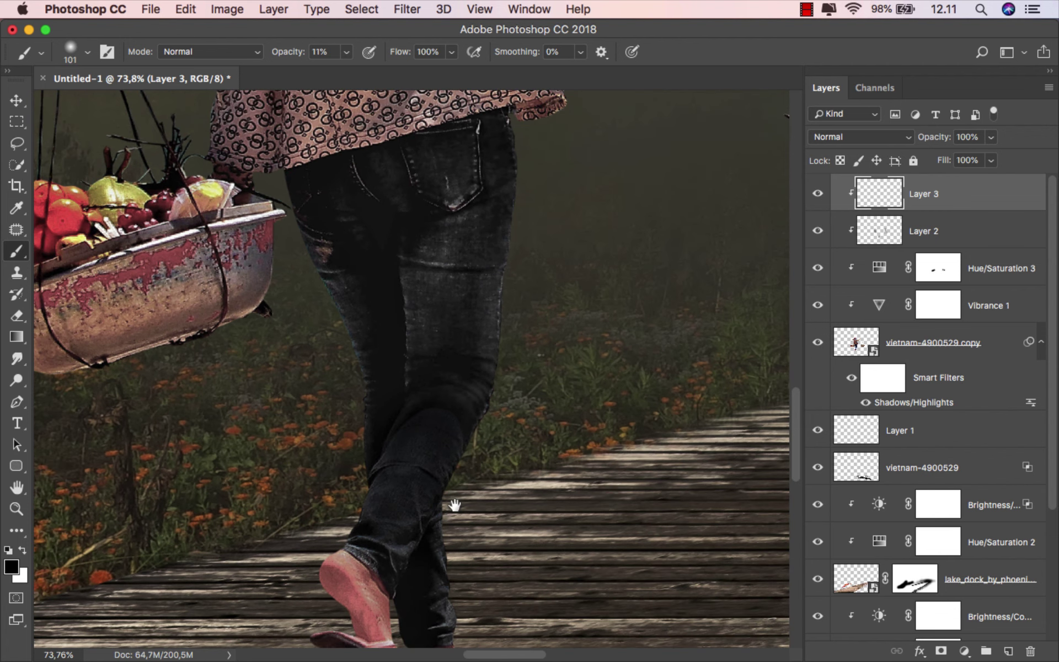
scroll(410, 381, down, 2)
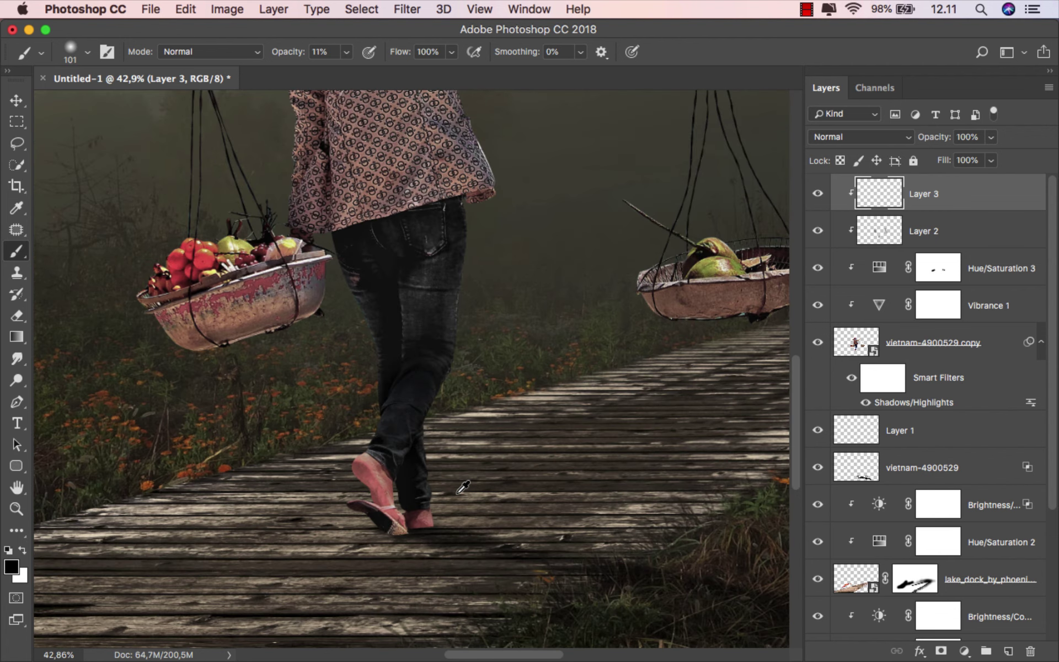
scroll(455, 491, down, 4)
scroll(458, 489, up, 2)
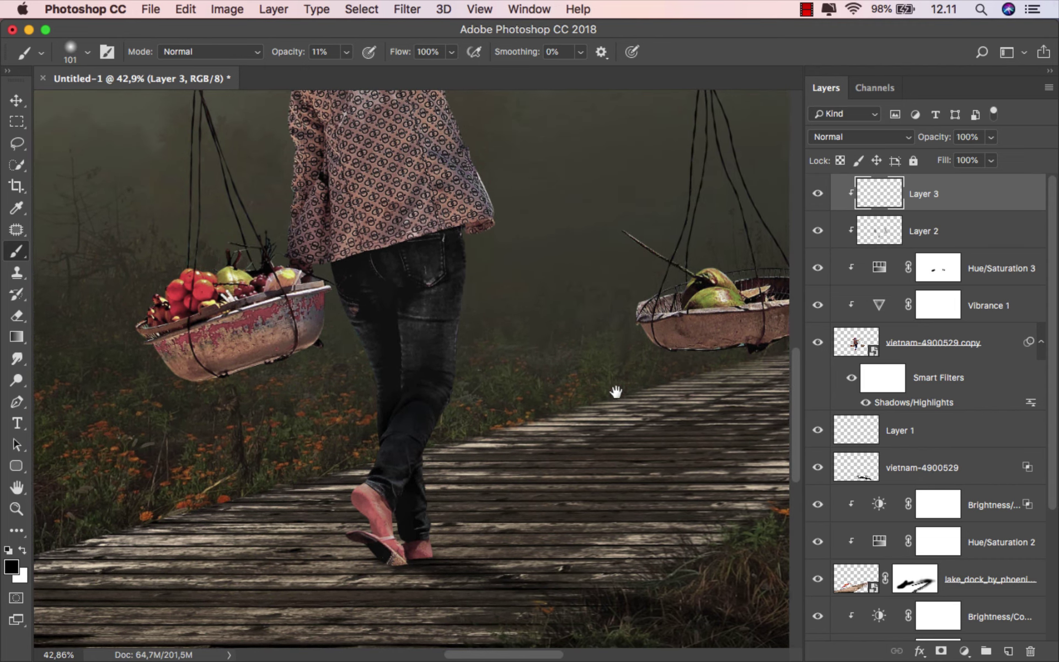
scroll(619, 383, right, 5)
scroll(620, 383, up, 2)
key(bracketright)
key(bracketright)
key(bracketright)
drag(596, 396, 569, 412)
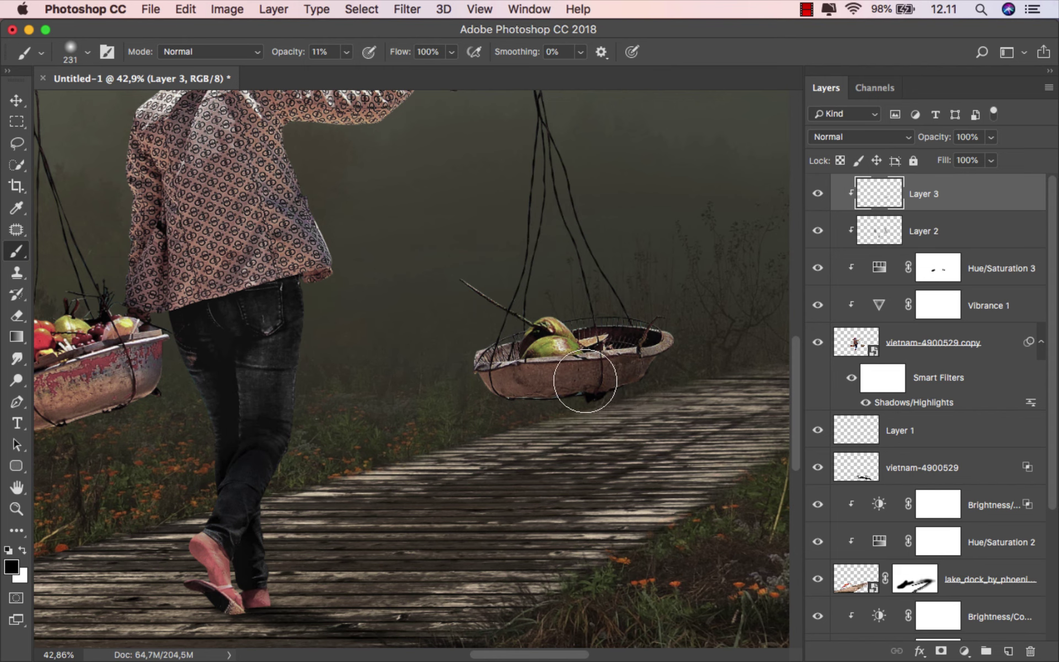
- Grey out the left basket's rust, then compare Layer 3 on and off
drag(562, 434, 791, 419)
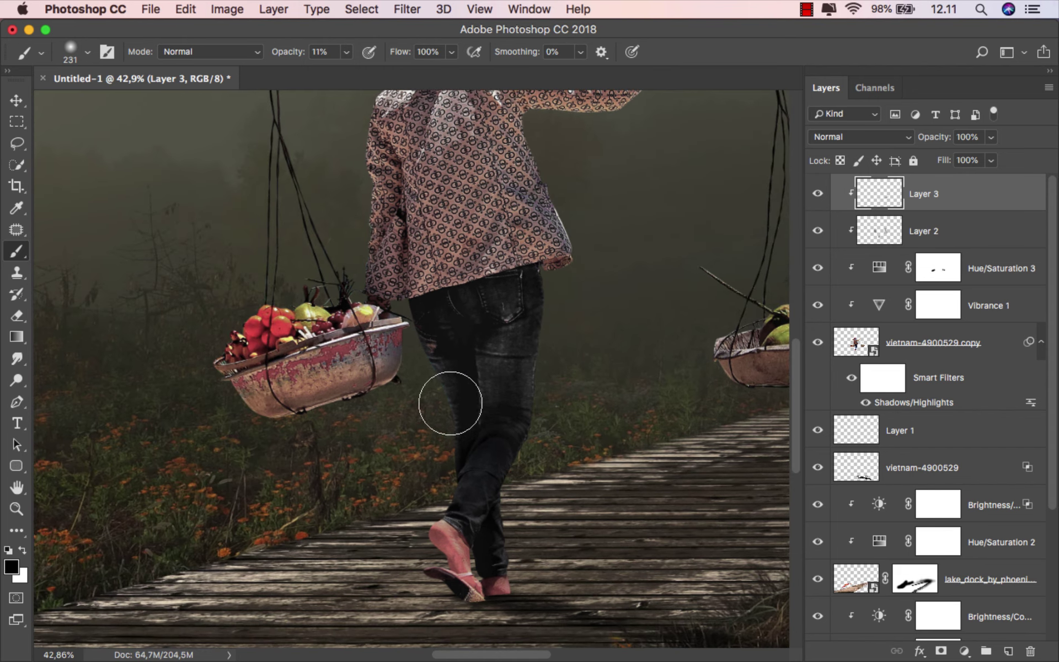
drag(319, 379, 396, 340)
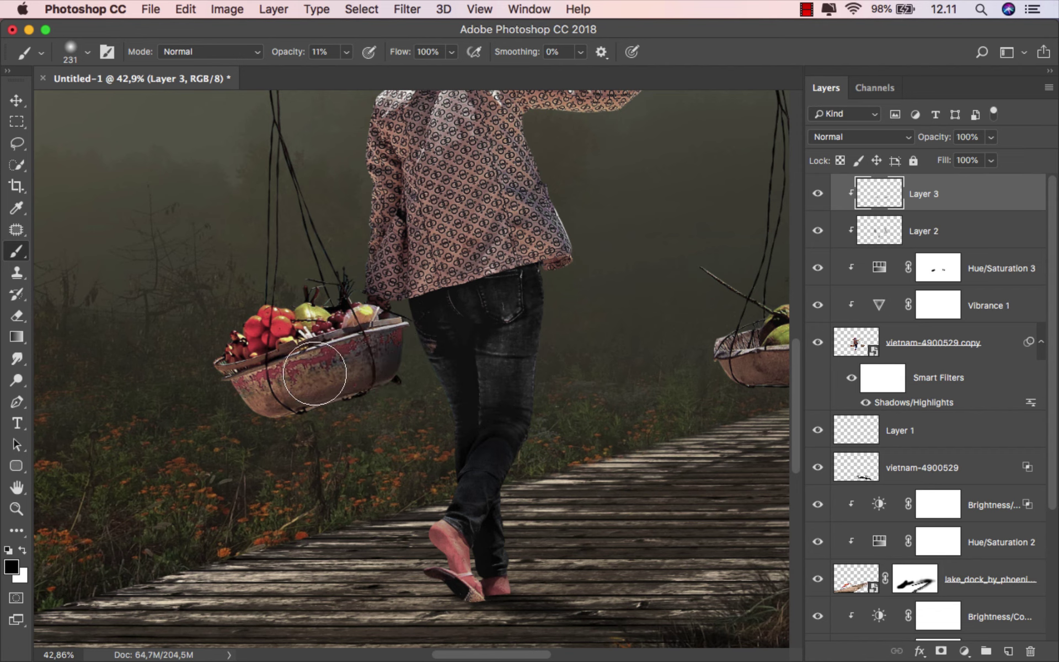
key(super+0)
click(819, 197)
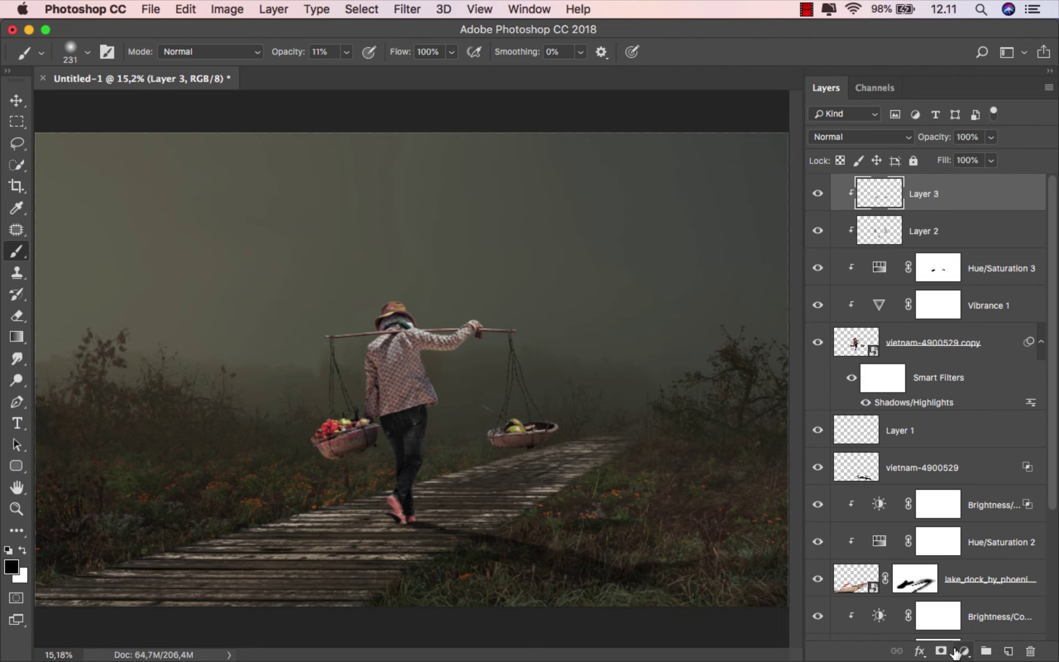
- Add a clipped Color Balance layer: Midtones +3 and Shadows +5 toward red
click(963, 651)
click(973, 484)
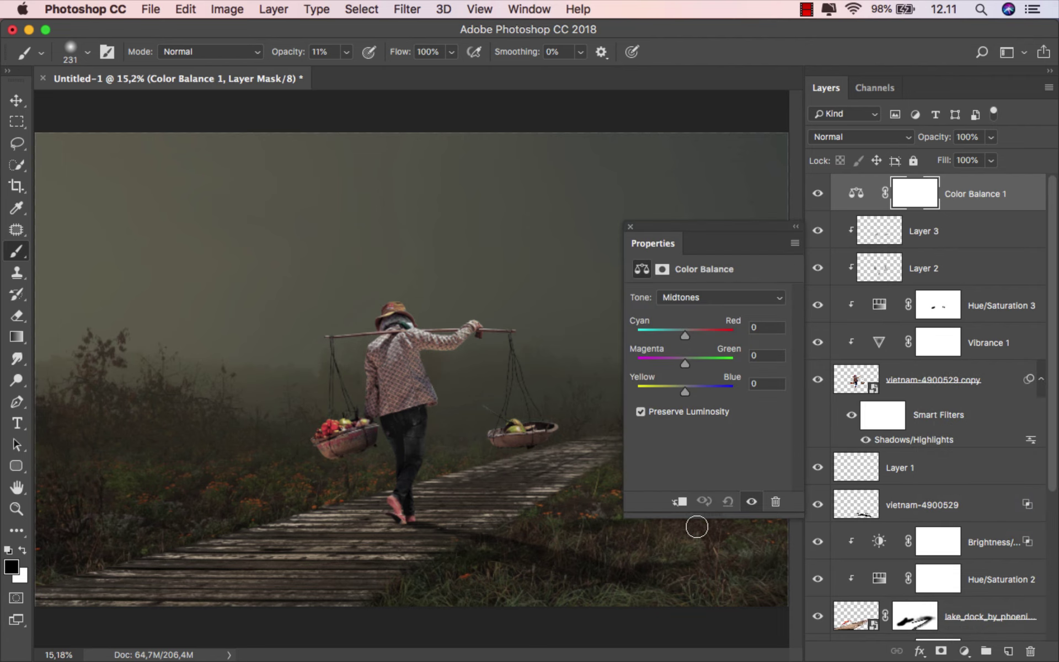
click(680, 503)
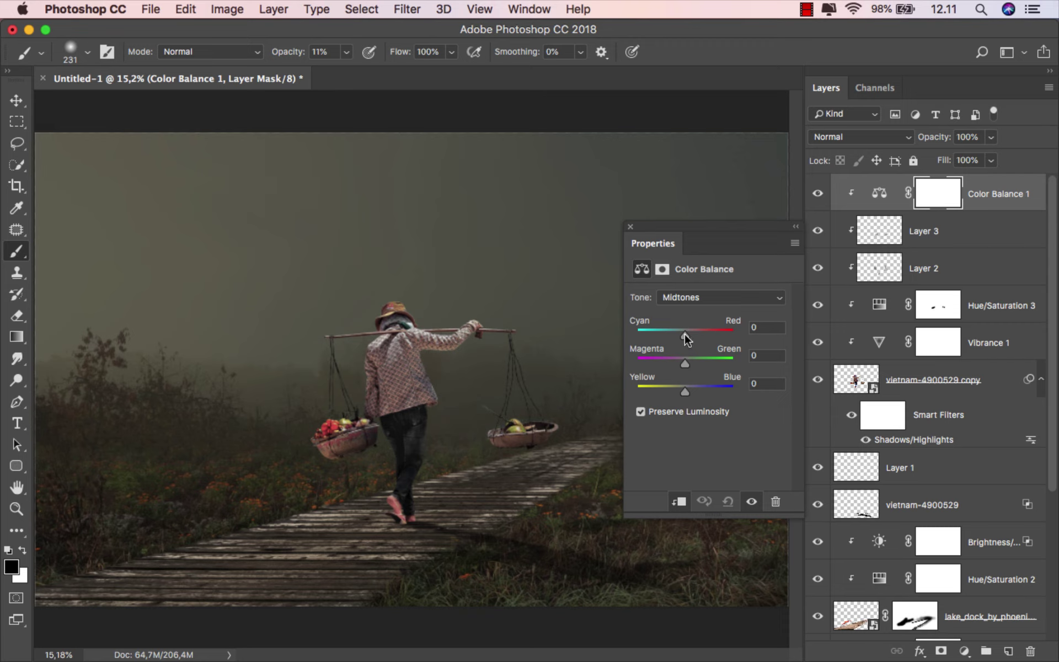
mouse_move(685, 333)
mouse_down()
mouse_move(693, 362)
mouse_move(680, 387)
mouse_up()
click(687, 297)
click(690, 286)
click(630, 226)
key(v)
scroll(927, 386, down, 5)
- Create Layer 4 above Color Fill 1 and set the foreground colour to olive #776a38
click(964, 587)
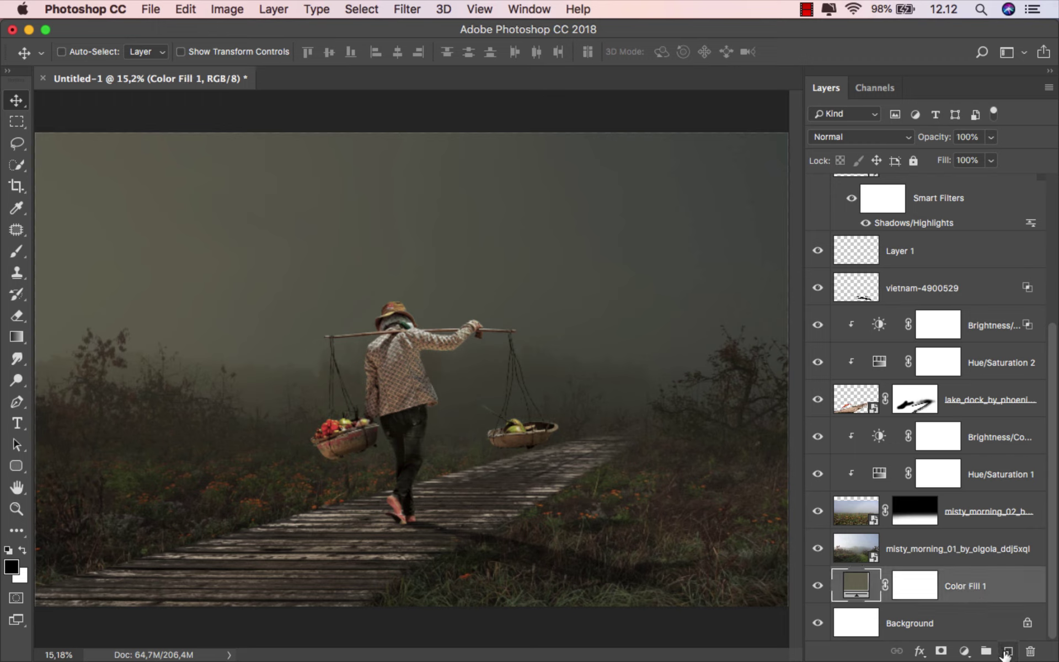
click(1008, 652)
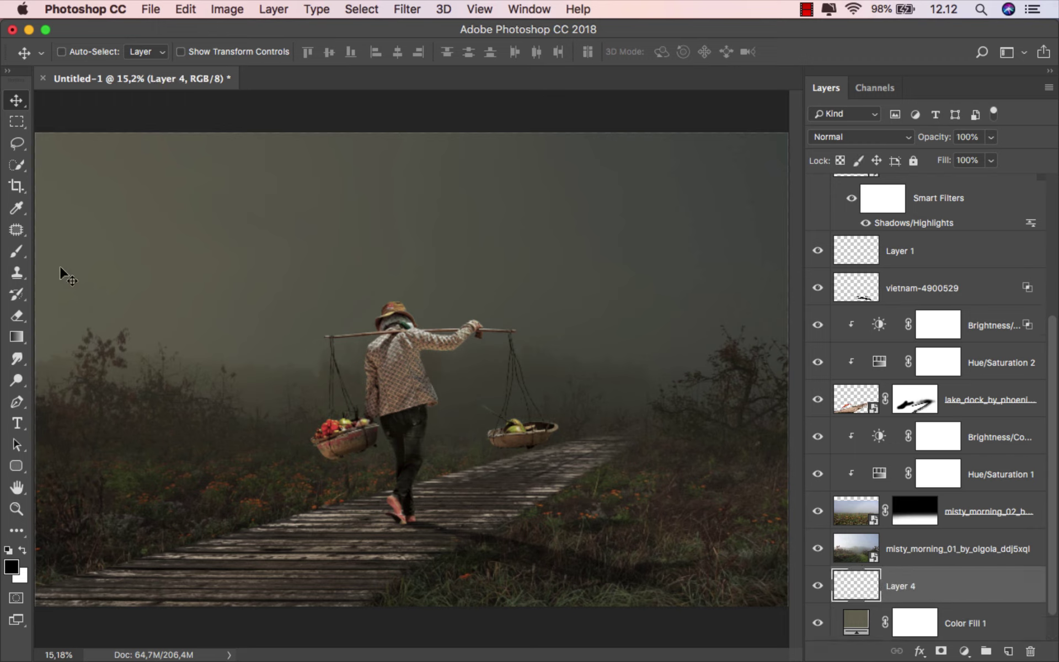
right_click(16, 251)
click(88, 246)
click(11, 567)
click(736, 351)
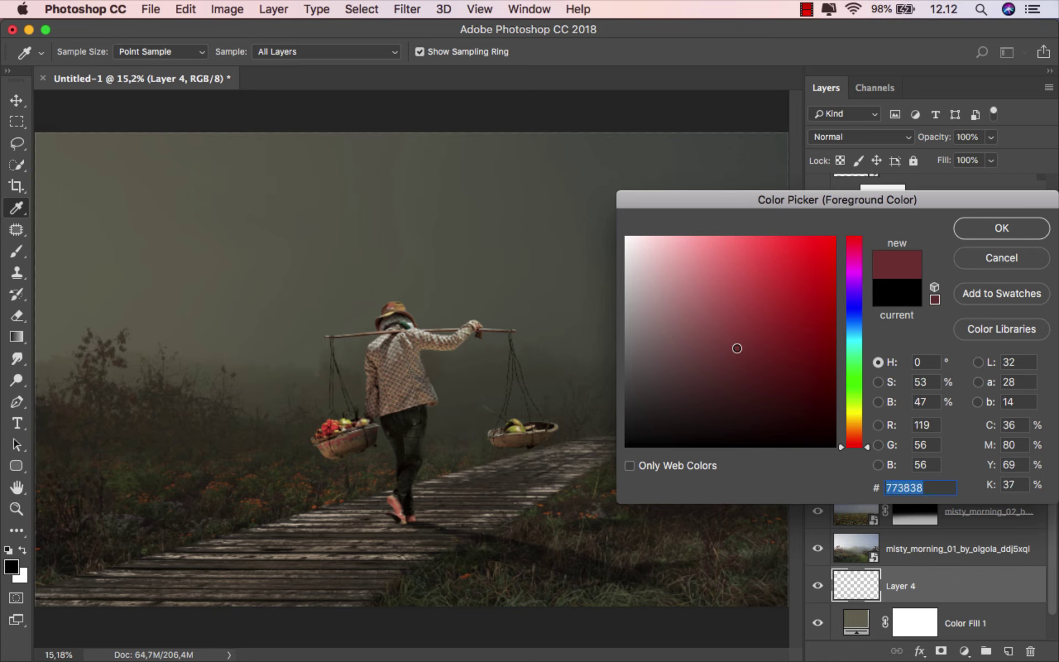
click(855, 420)
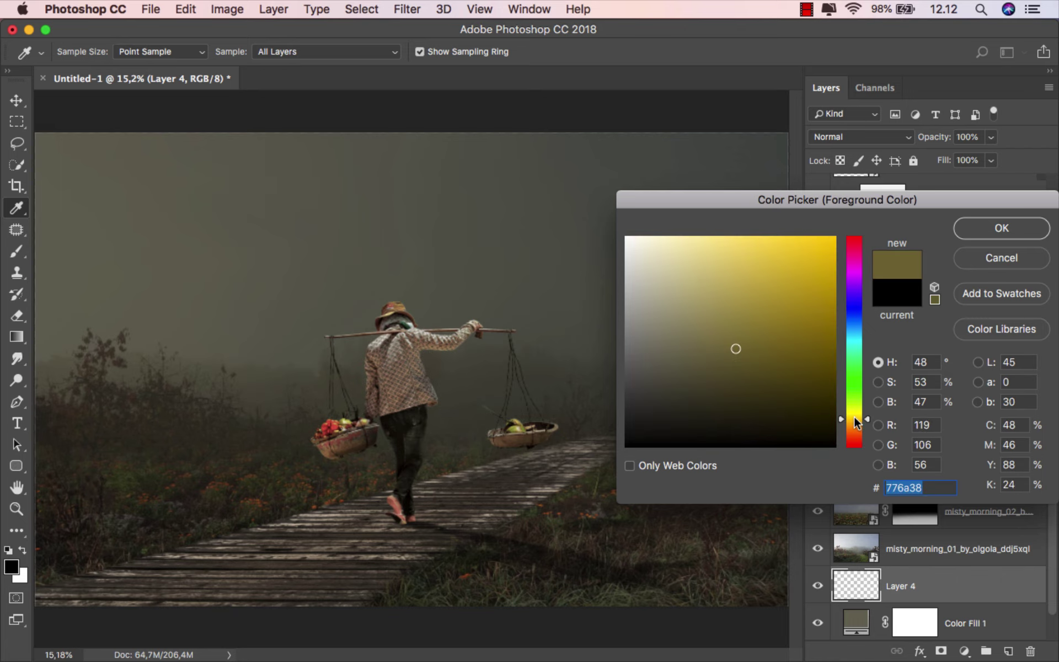
click(968, 231)
- Paint a 2500 px soft glow, shift it up-left and blend it as Linear Dodge (Add)
key(b)
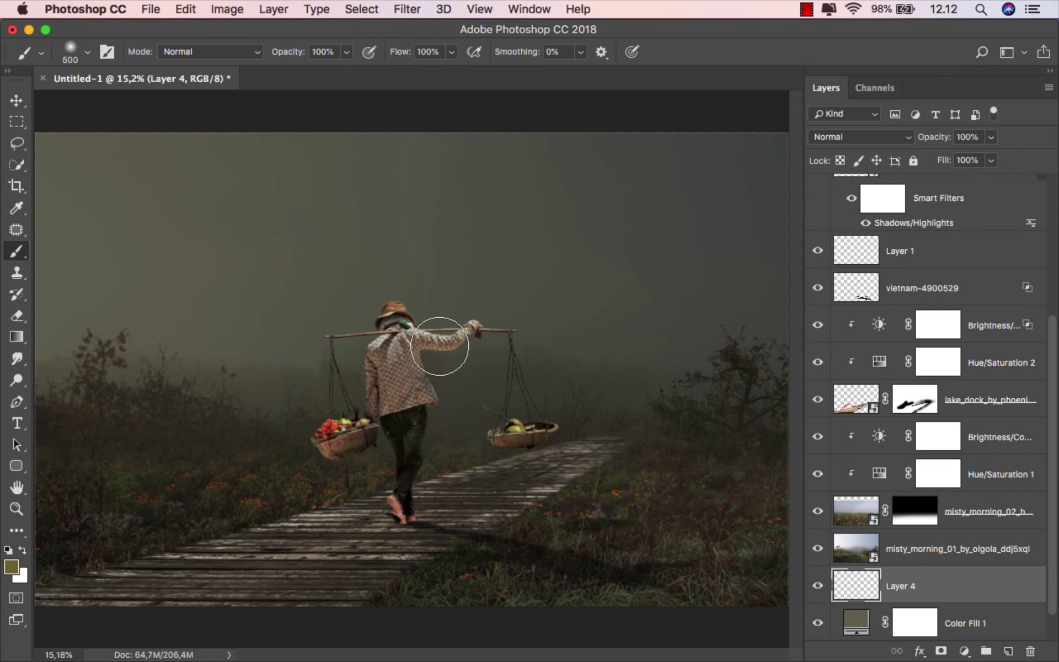
key(bracketright)
key(bracketright)
key(bracketright)
key(bracketright)
key(bracketright)
key(bracketright)
key(bracketright)
key(bracketright)
key(bracketright)
key(bracketright)
key(bracketright)
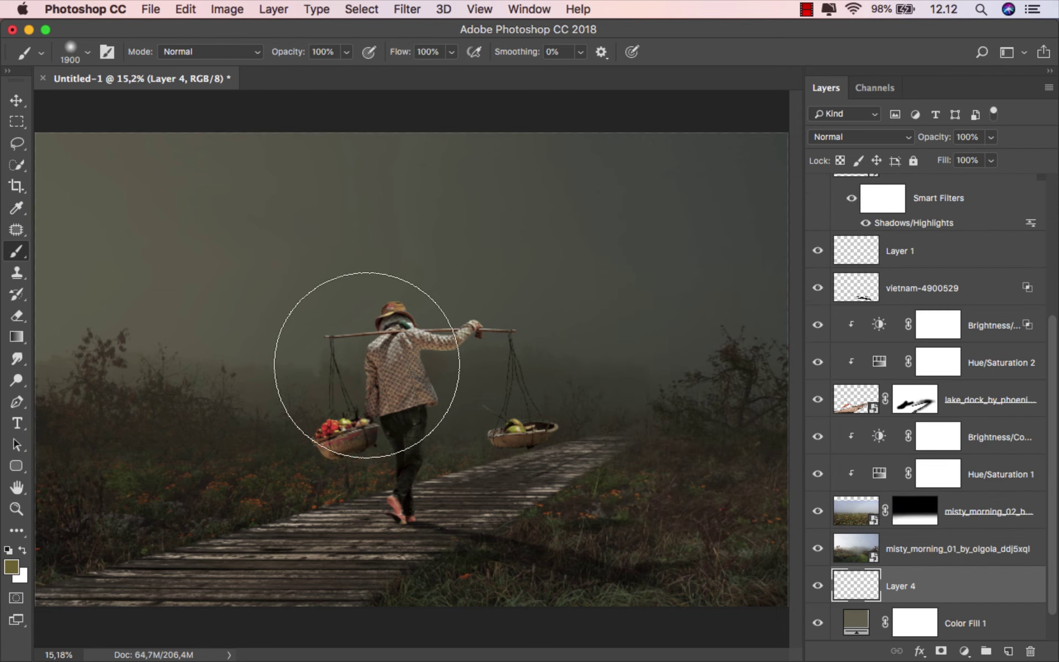
key(bracketright)
key(bracketright)
key(bracketright)
key(bracketright)
key(bracketright)
key(bracketright)
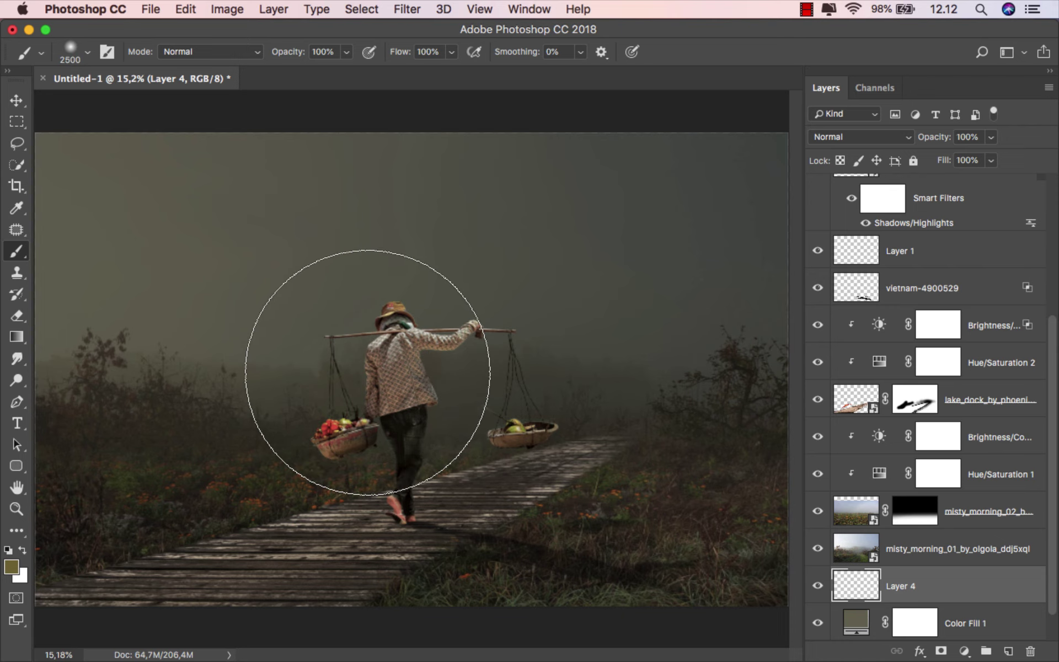
scroll(368, 373, down, 1)
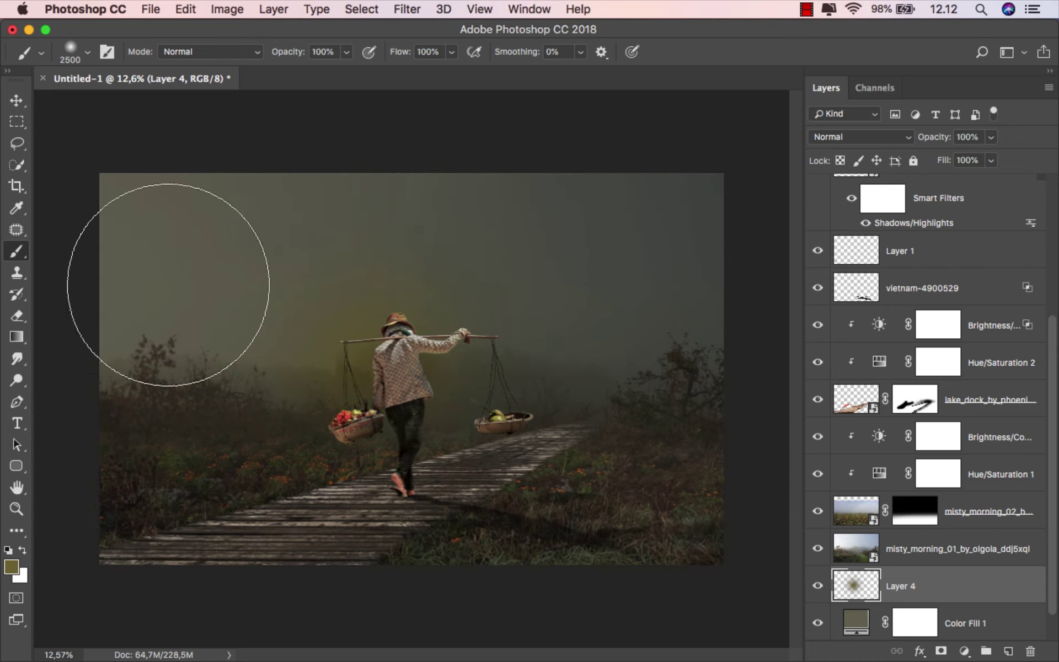
key(v)
drag(397, 349, 330, 325)
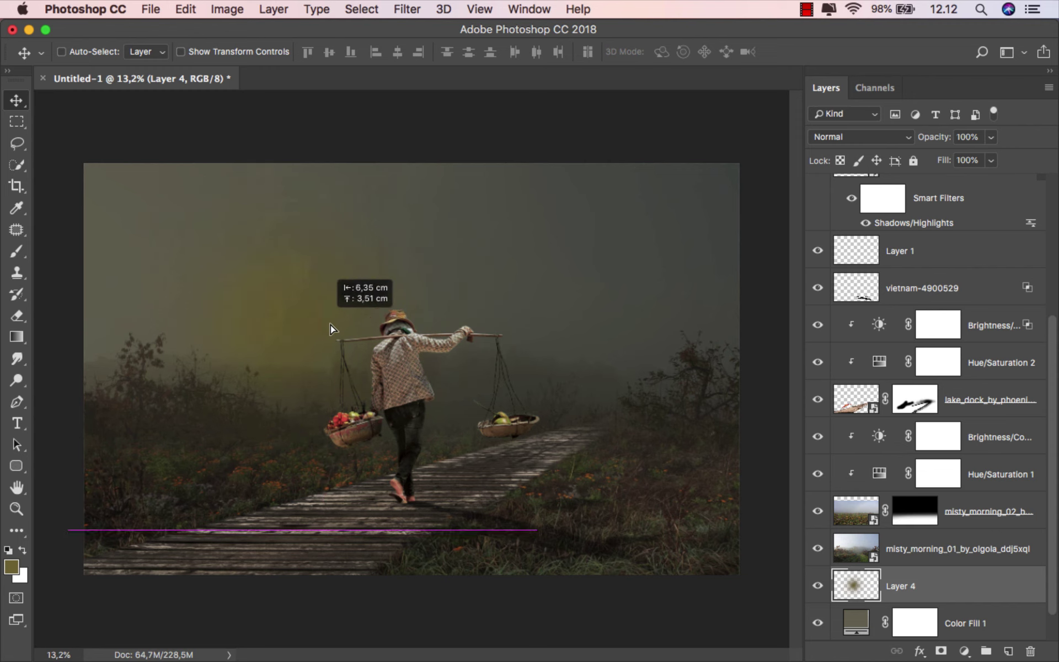
click(872, 136)
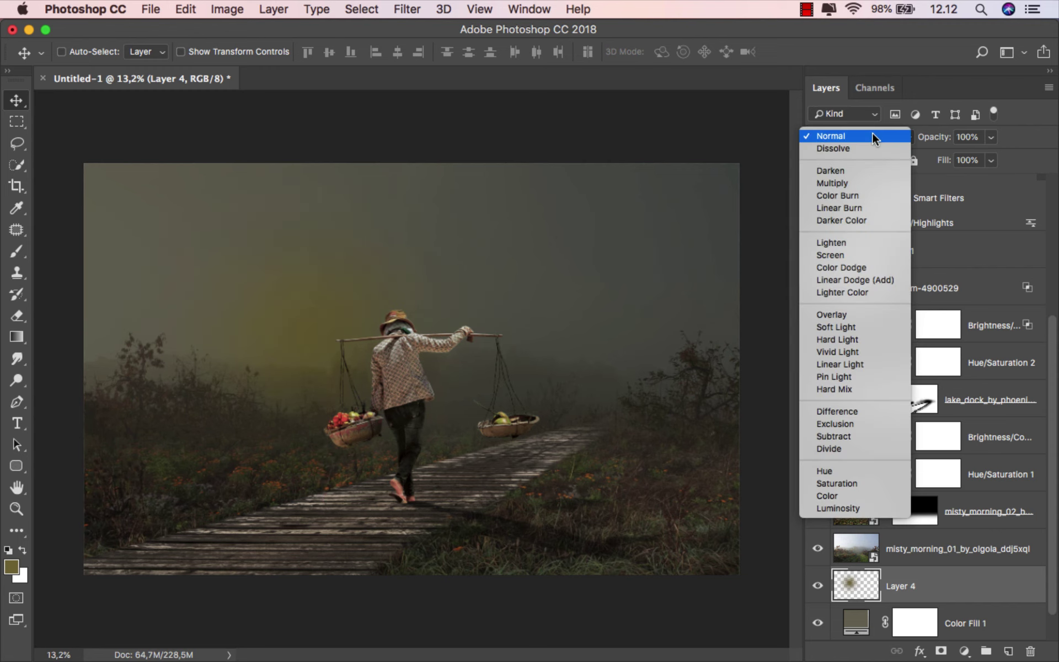
click(865, 279)
scroll(508, 392, down, 1)
scroll(508, 392, down, 1)
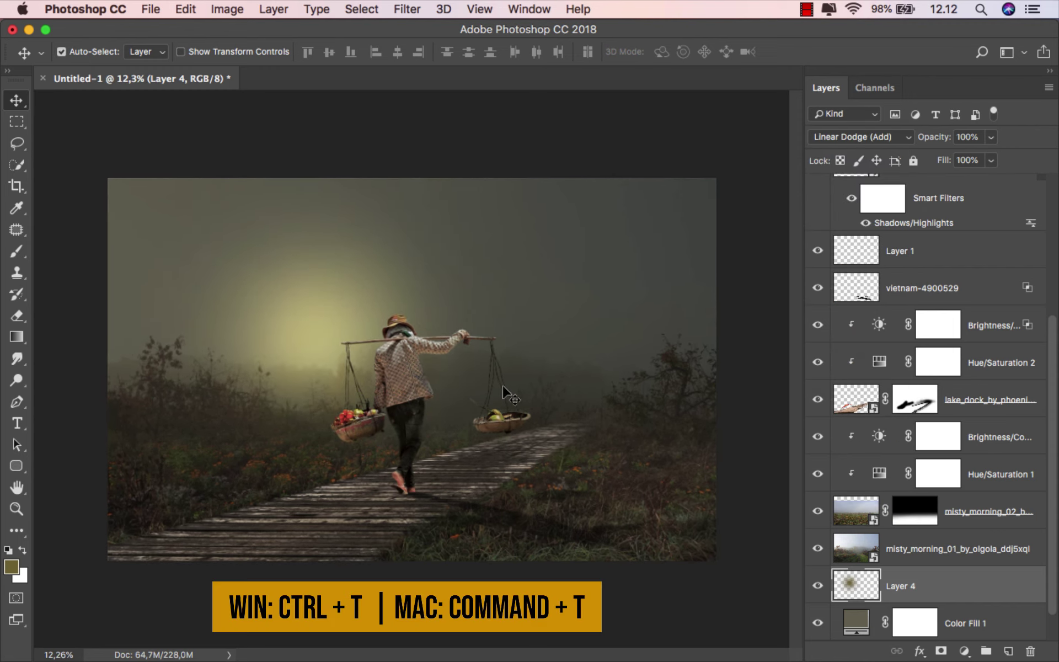
- Free-transform the Layer 4 glow, stretching it wider and taller and moving it lower-left
key(super+t)
scroll(504, 388, down, 2)
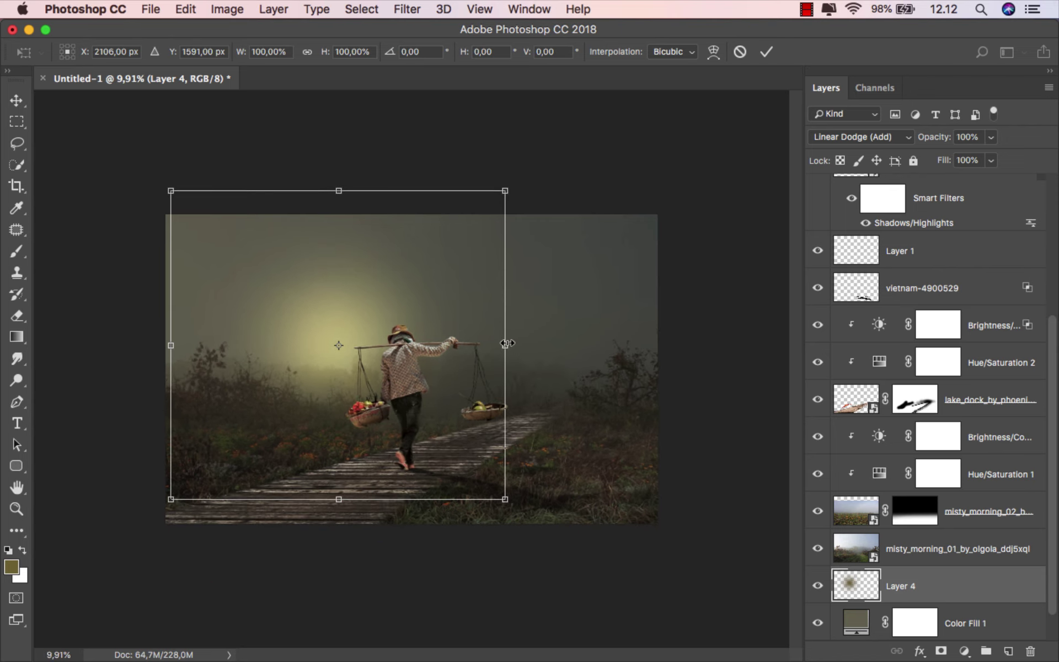
drag(506, 343, 695, 348)
scroll(653, 373, down, 1)
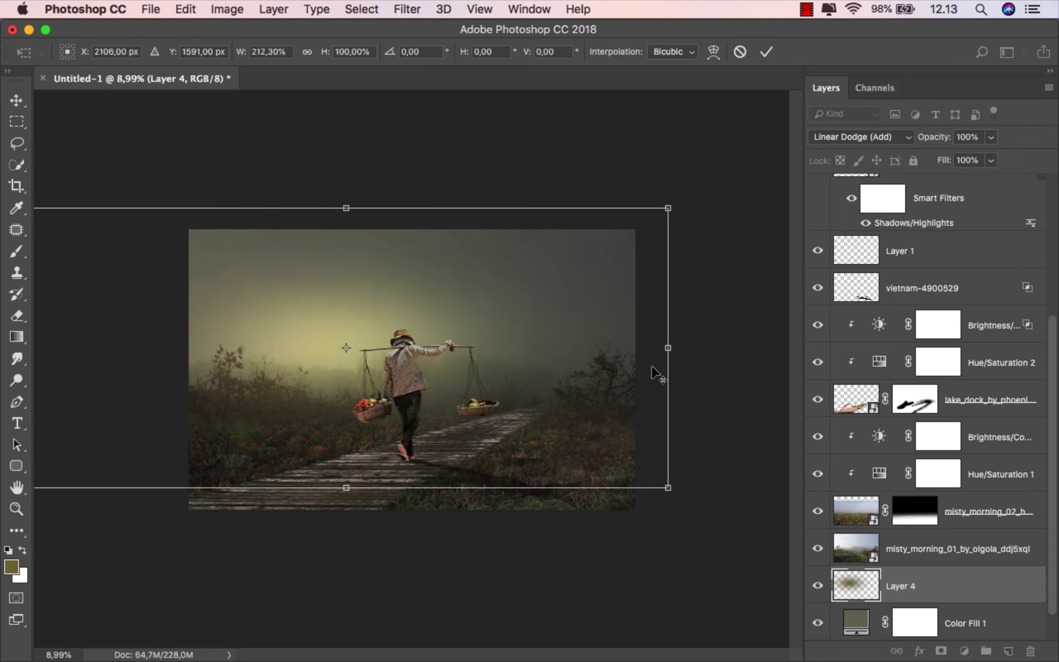
scroll(410, 367, down, 2)
drag(367, 228, 367, 192)
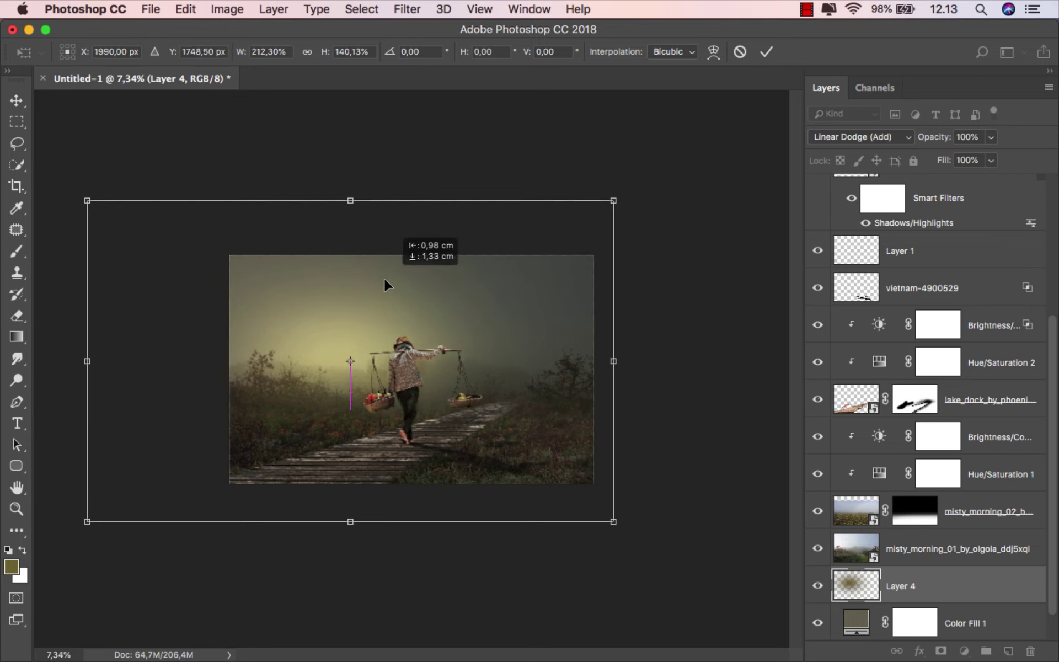
drag(399, 264, 372, 289)
- Settle the glow at about 278% × 184%, nudge it into place and commit
mouse_move(596, 217)
mouse_down()
mouse_move(712, 152)
mouse_move(705, 169)
mouse_up()
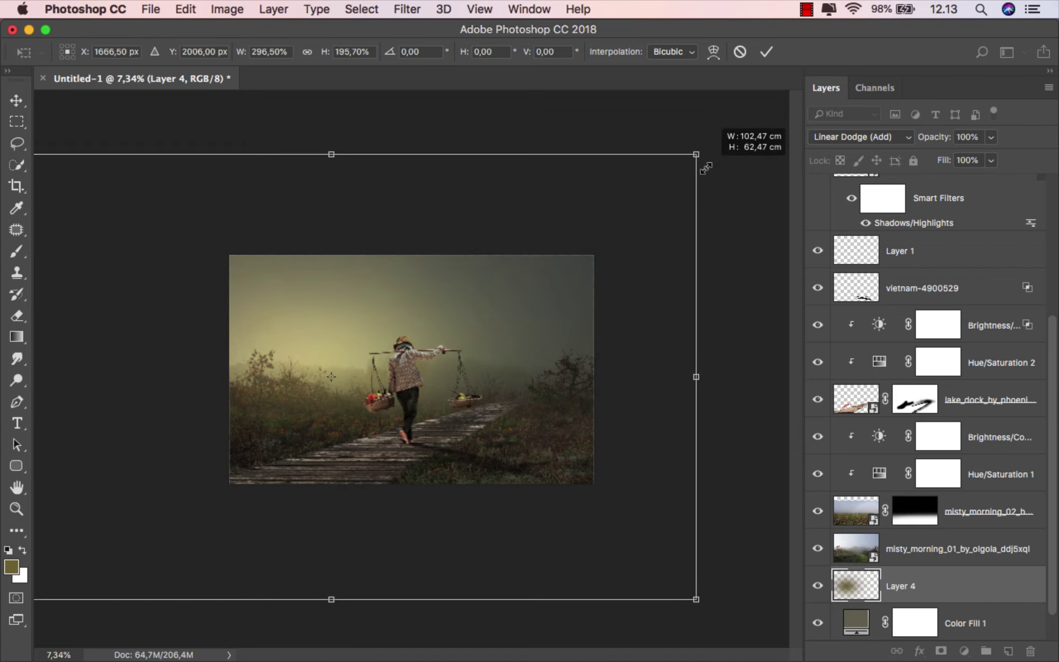
drag(704, 168, 685, 180)
scroll(535, 305, up, 3)
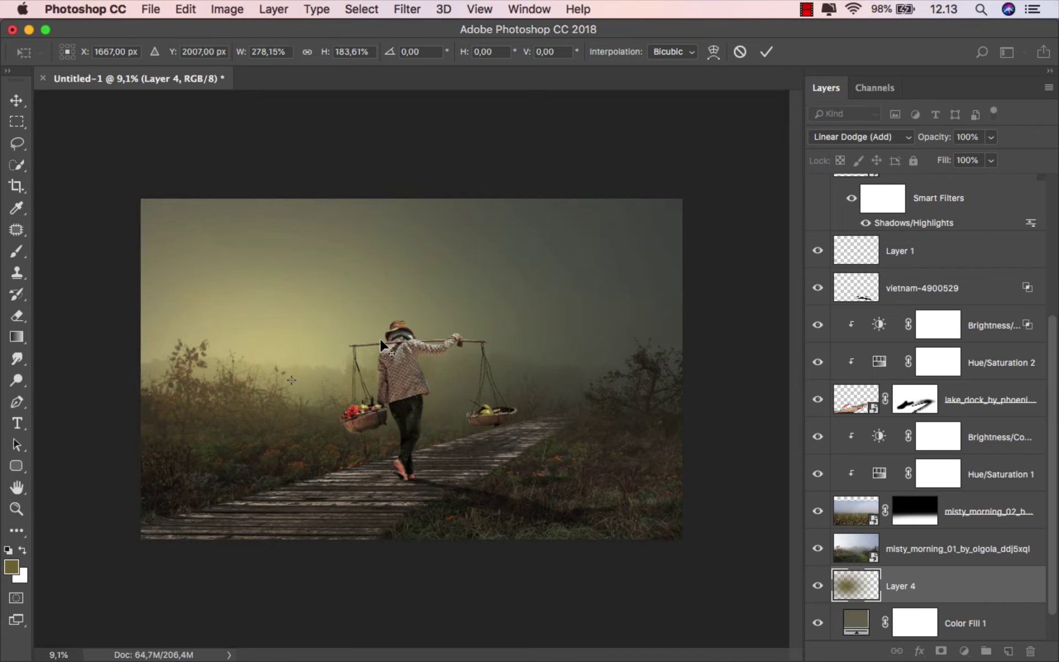
drag(352, 353, 357, 339)
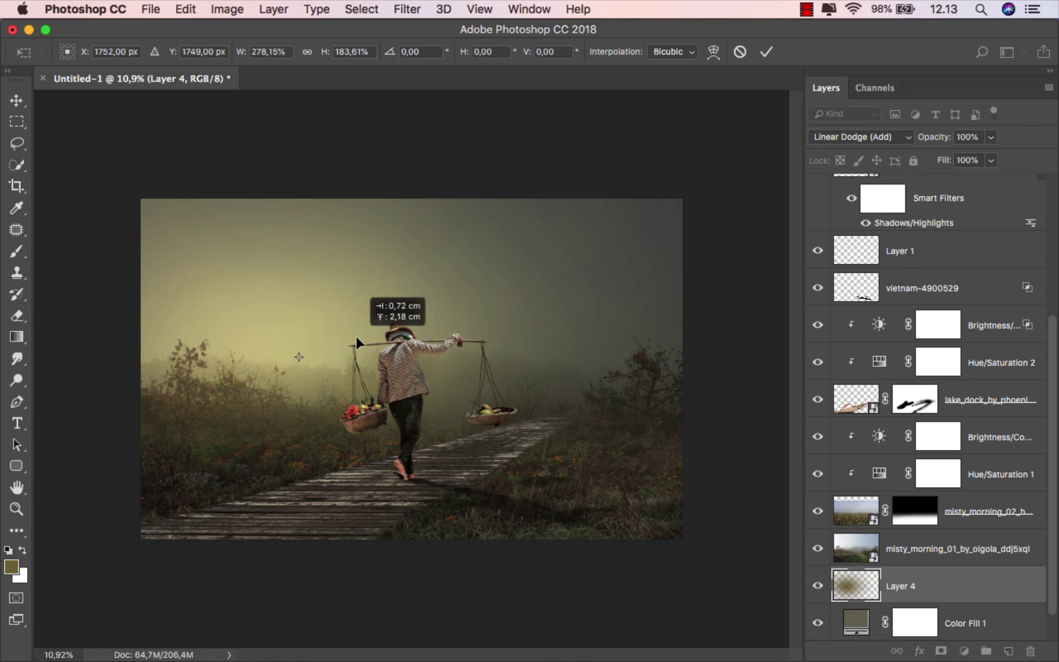
drag(357, 343, 356, 342)
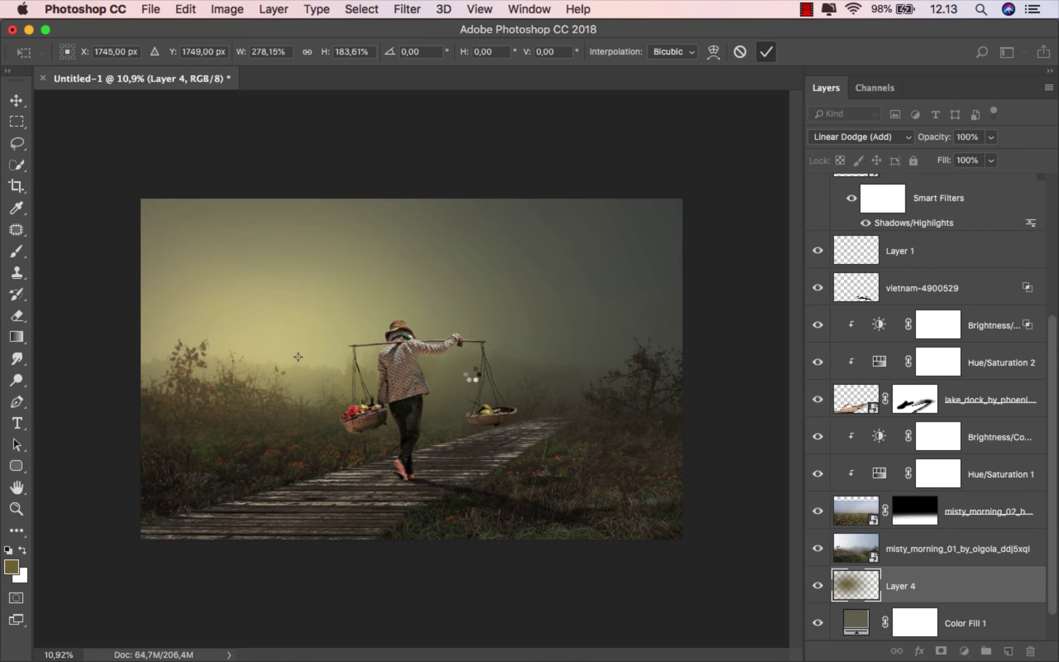
key(Return)
scroll(393, 371, up, 3)
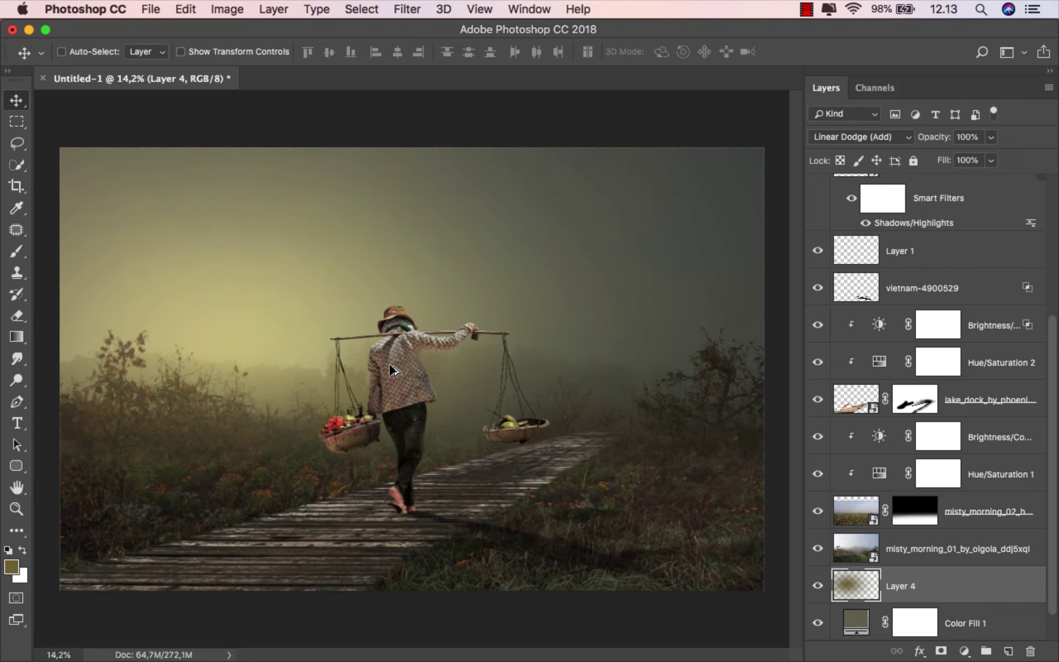
scroll(393, 371, down, 1)
click(816, 586)
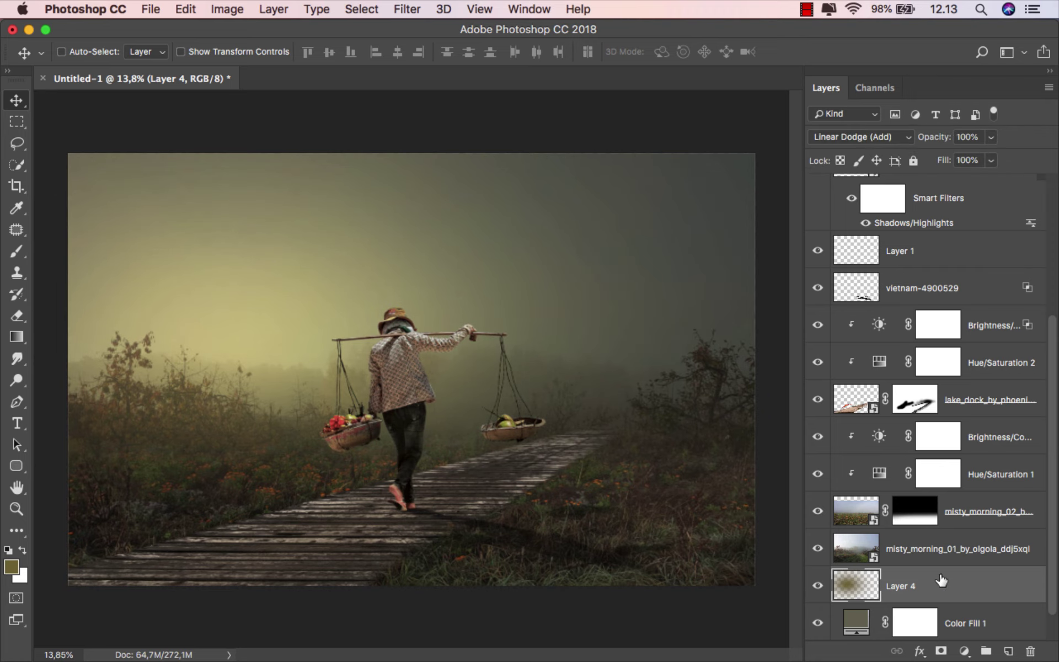
click(993, 441)
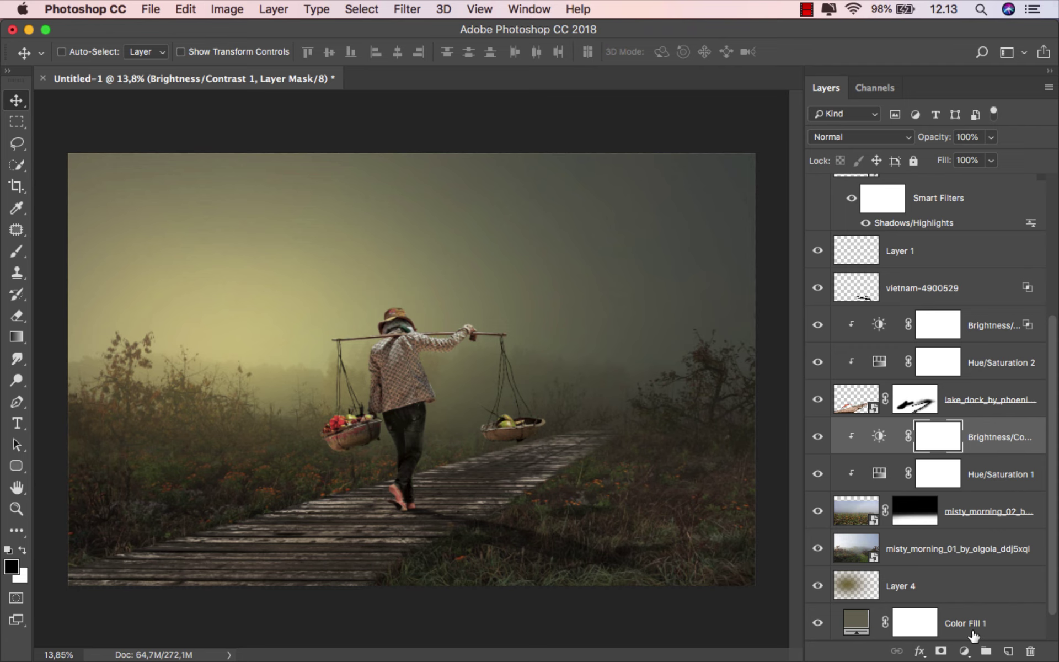
- Add a clipped Curves 1 layer with the white point pulled to 193 and midtones raised
click(965, 651)
click(988, 416)
click(679, 501)
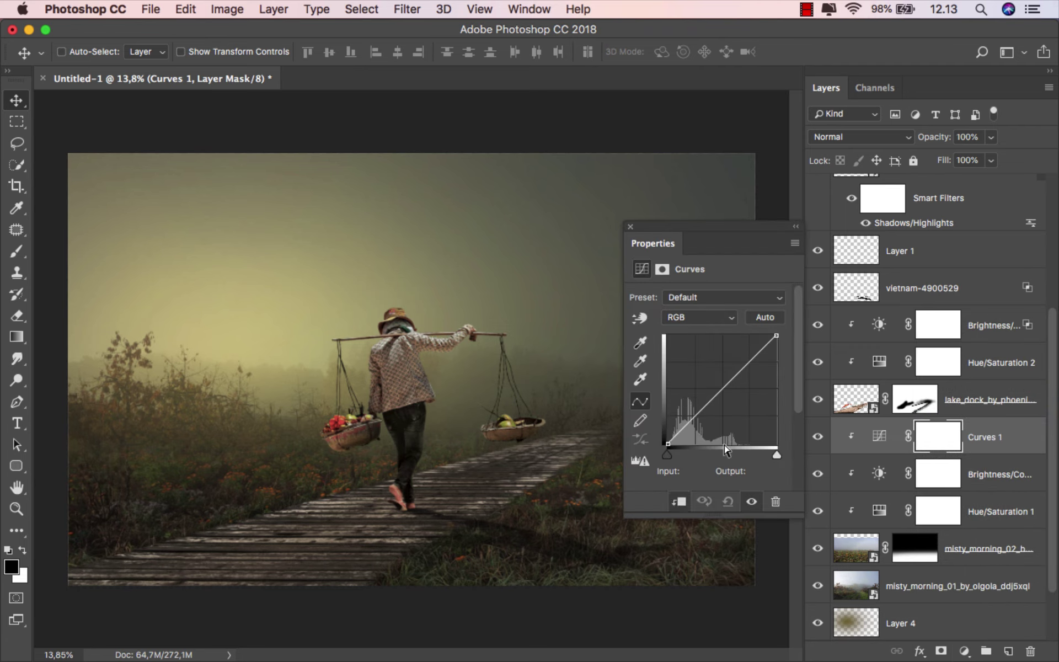
drag(776, 336, 751, 335)
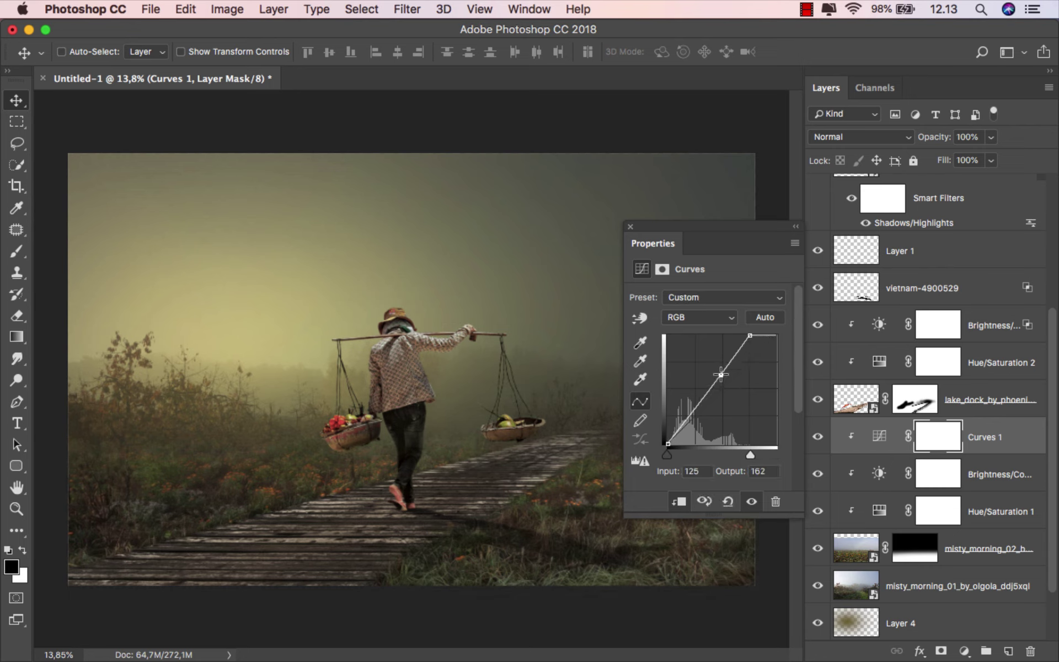
drag(721, 376, 722, 378)
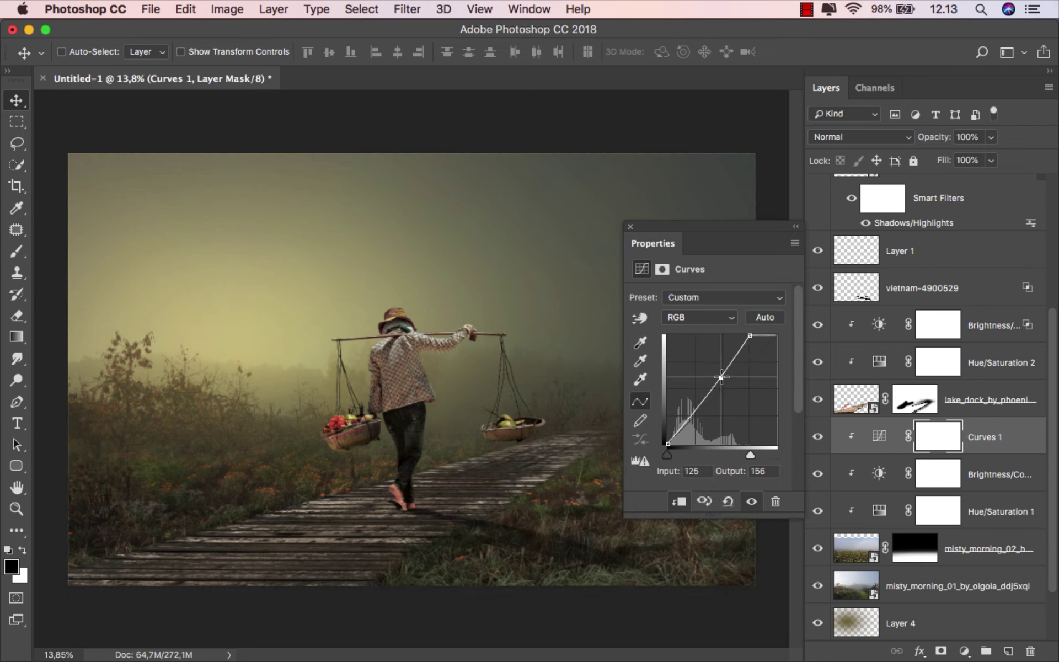
click(631, 226)
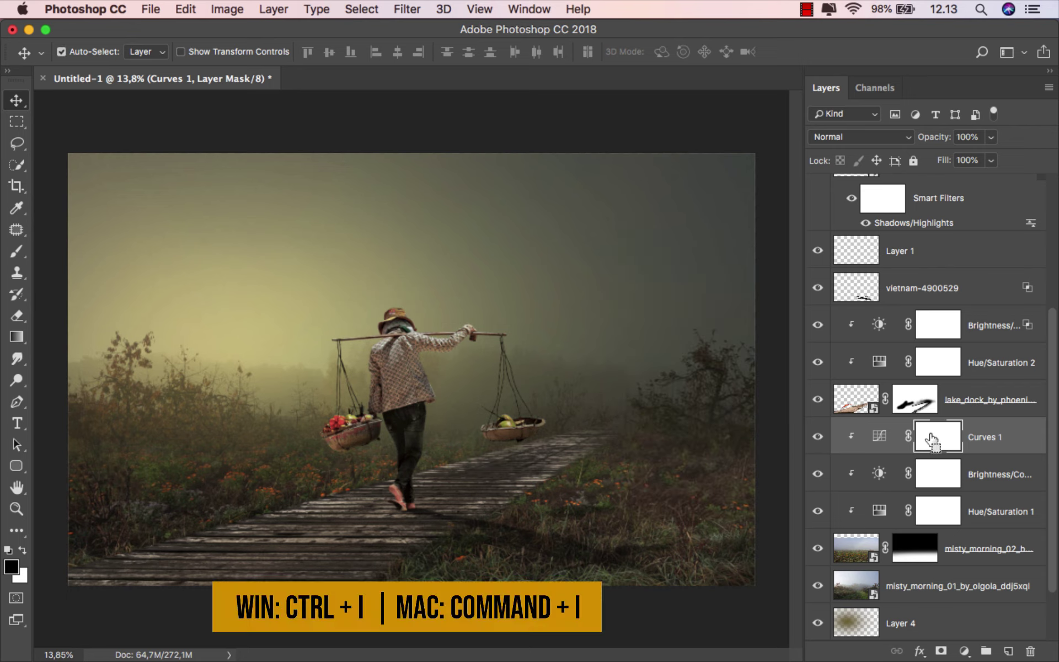
- Invert the Curves 1 mask and set up a white ~1005 px soft brush at 30% opacity
key(super+i)
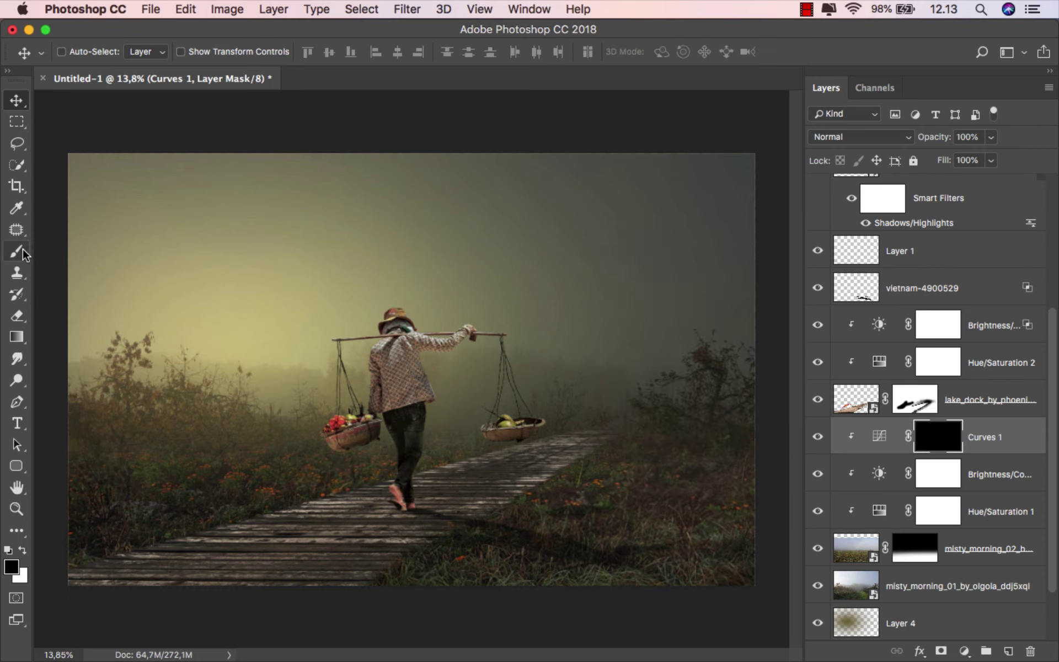
click(17, 252)
click(23, 550)
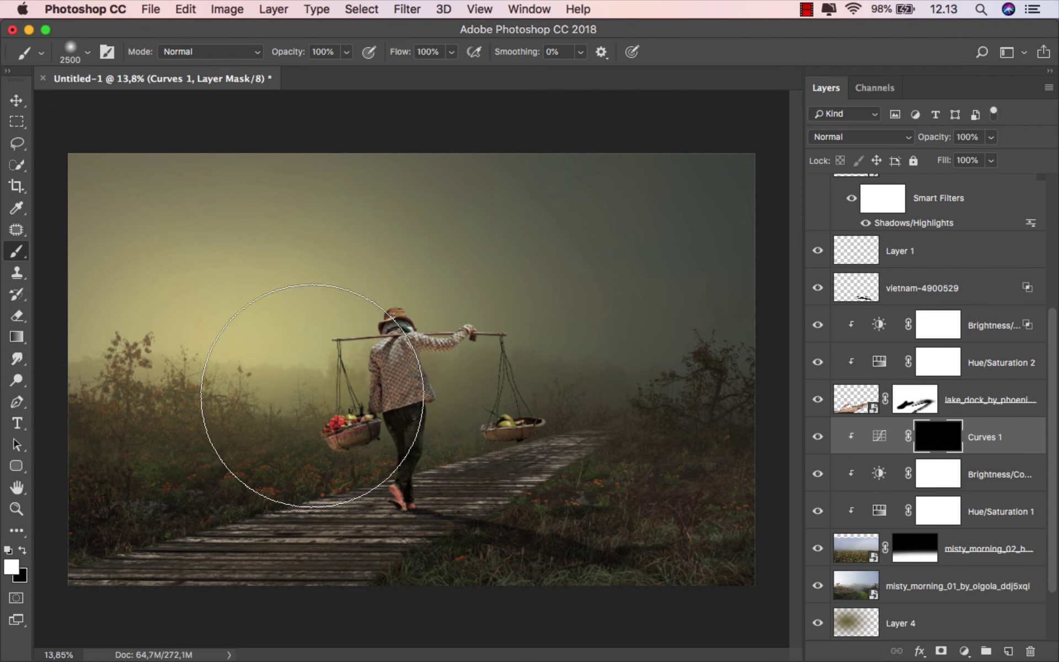
mouse_move(313, 386)
mouse_down()
mouse_move(248, 372)
mouse_move(468, 397)
mouse_up()
scroll(248, 372, up, 3)
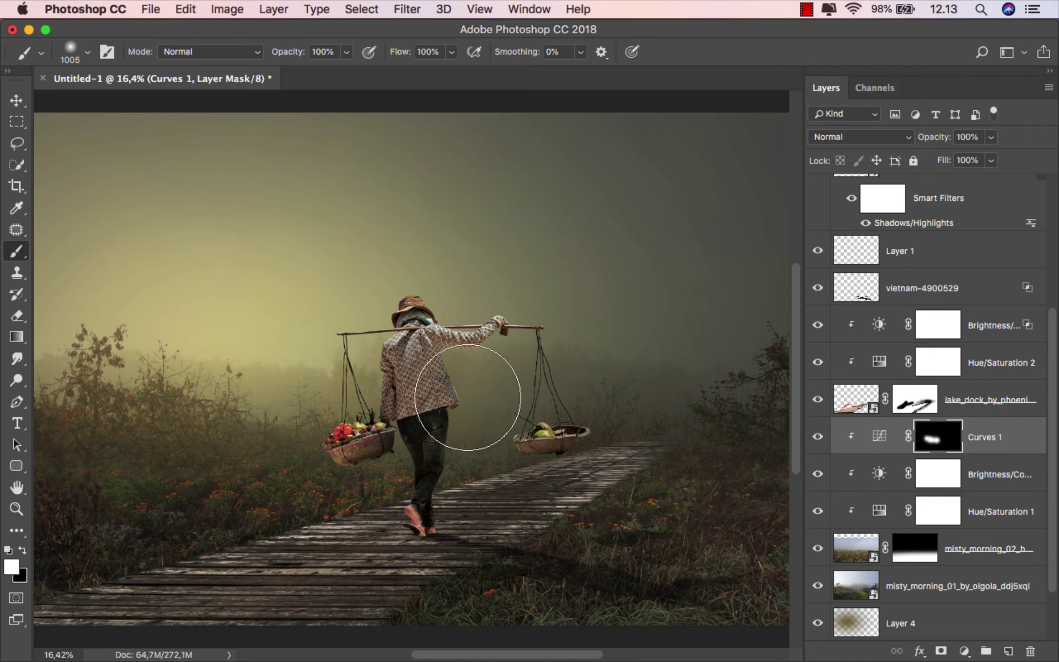
right_click(468, 398)
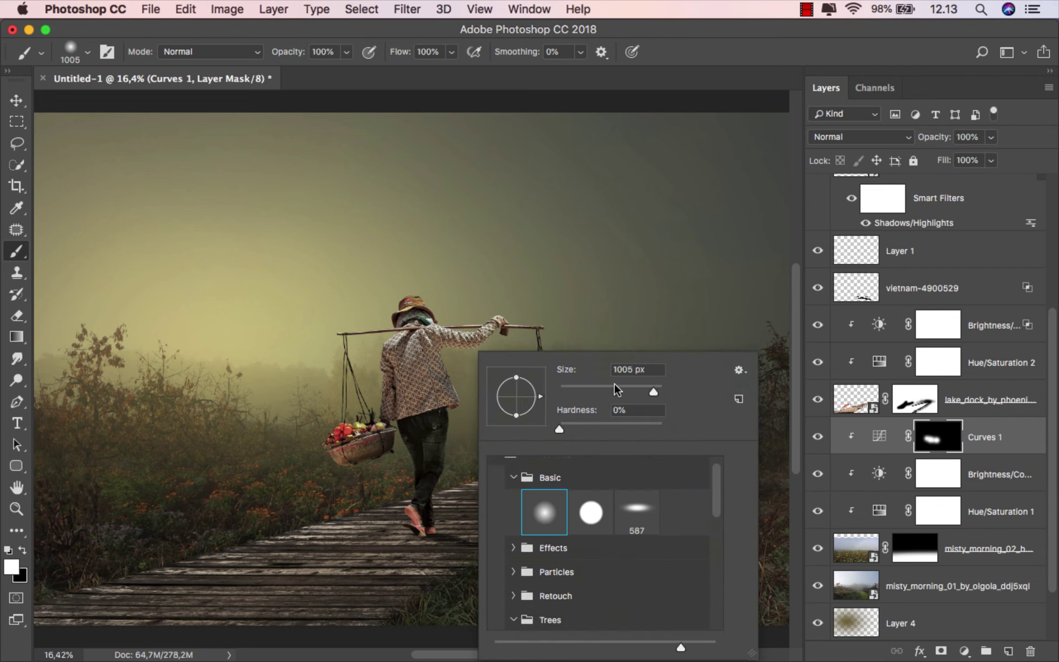
click(347, 52)
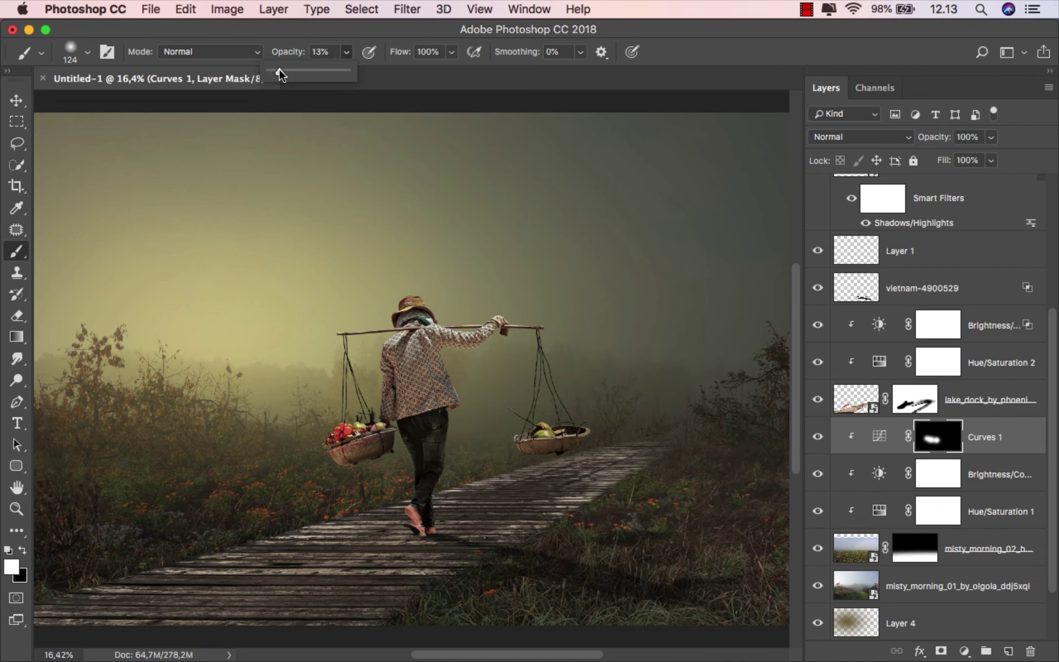
drag(383, 318, 452, 320)
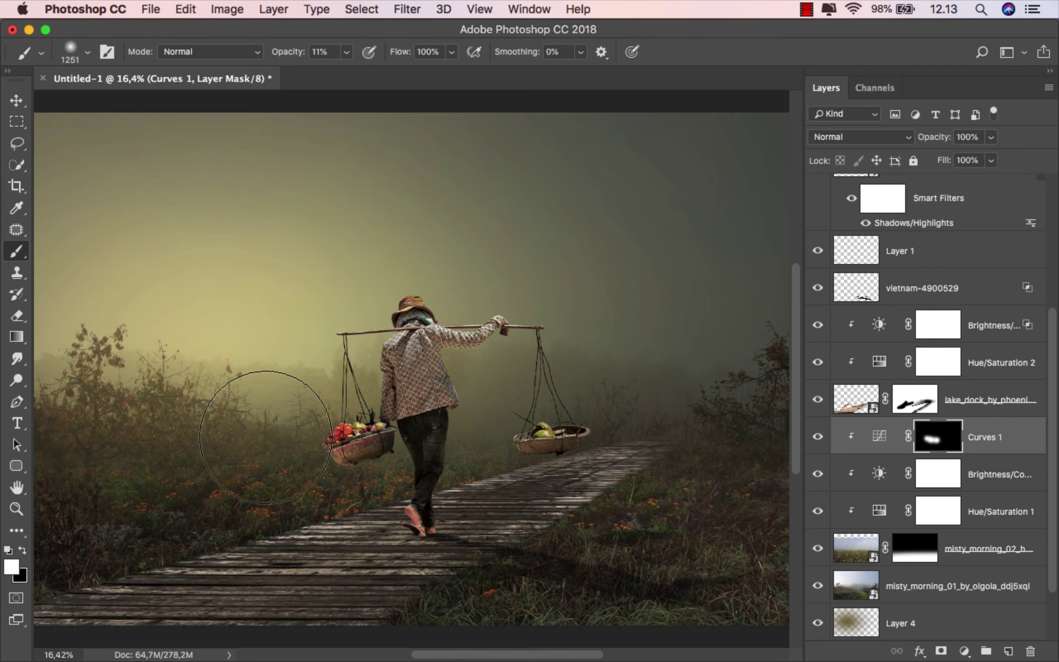
scroll(452, 459, down, 1)
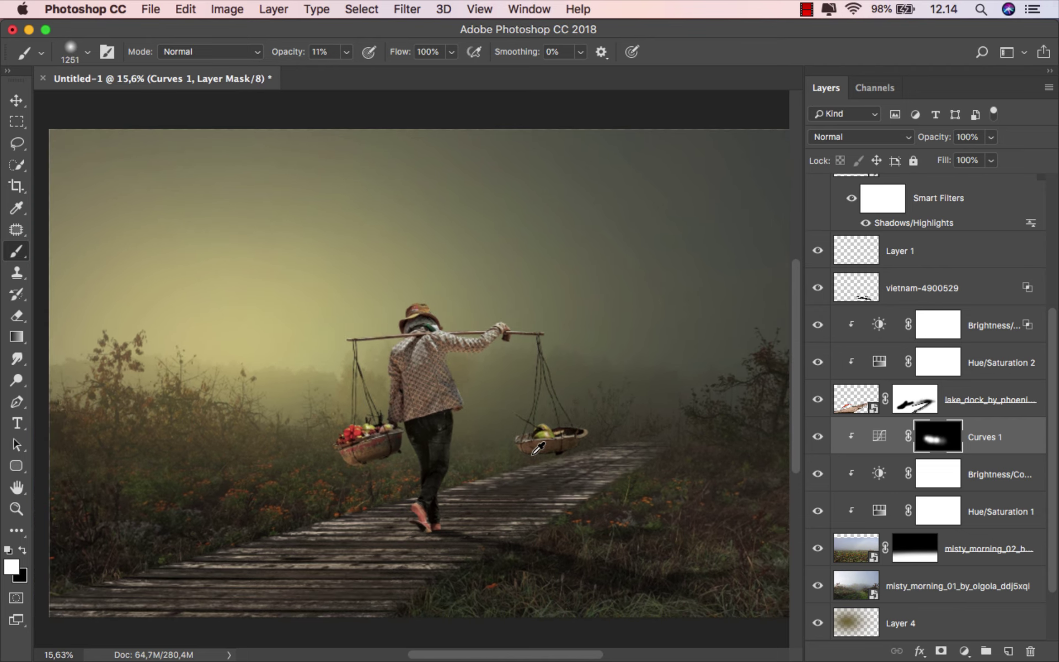
scroll(521, 455, down, 1)
key(3)
- Paint the brightening back over the grass right and left of the boardwalk
mouse_move(520, 454)
mouse_down()
mouse_move(537, 437)
mouse_move(705, 429)
mouse_up()
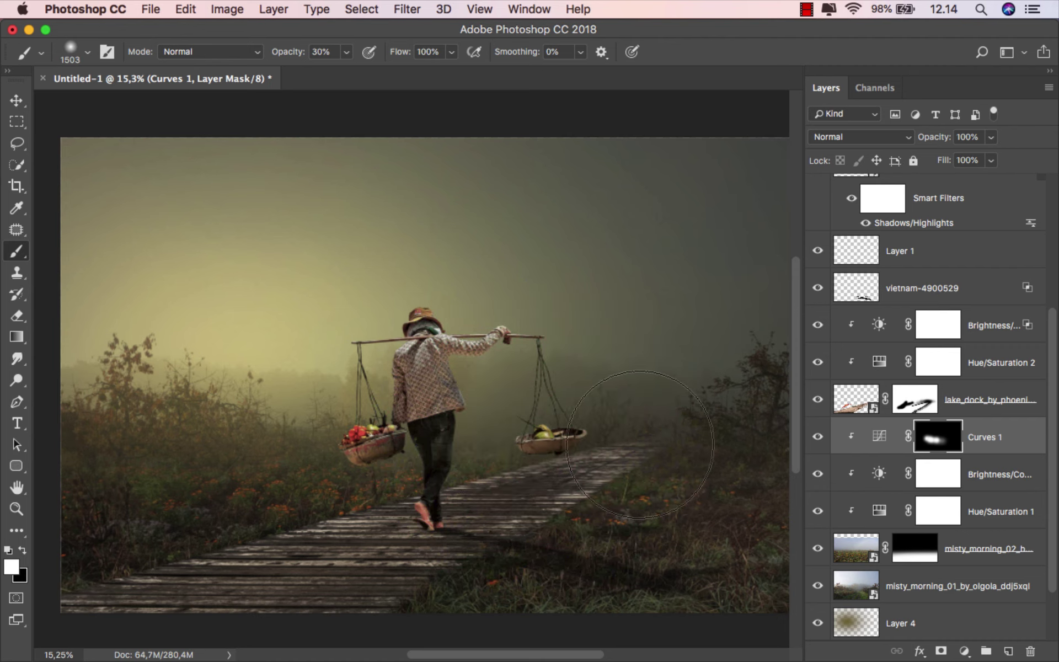
mouse_move(703, 379)
mouse_down()
mouse_move(402, 449)
mouse_move(307, 440)
mouse_move(214, 449)
mouse_move(248, 438)
mouse_up()
scroll(182, 441, down, 1)
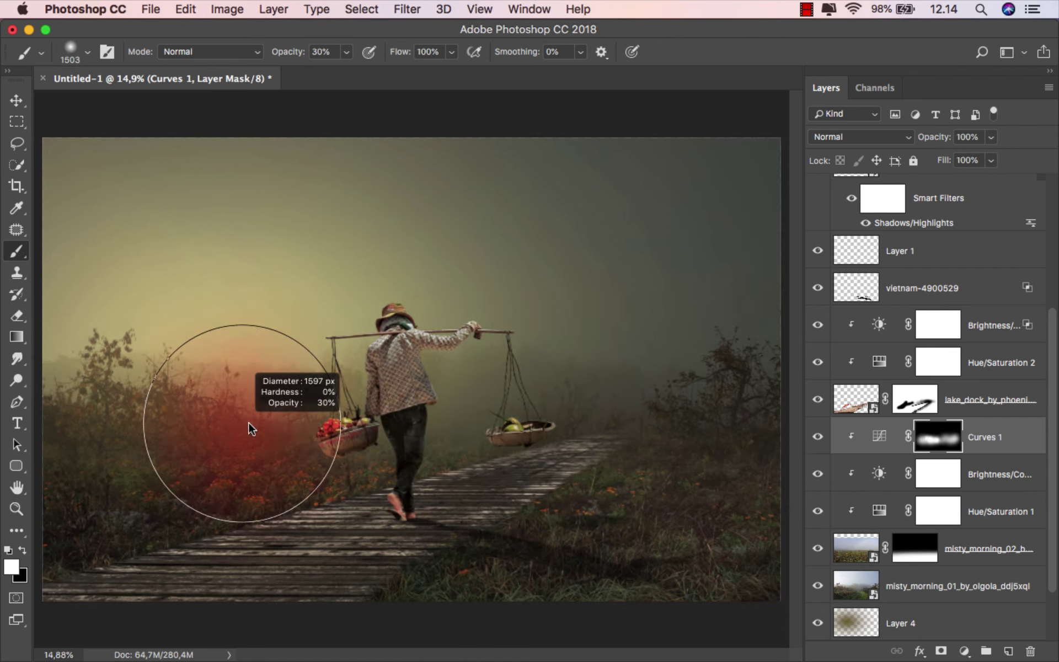
scroll(574, 412, down, 1)
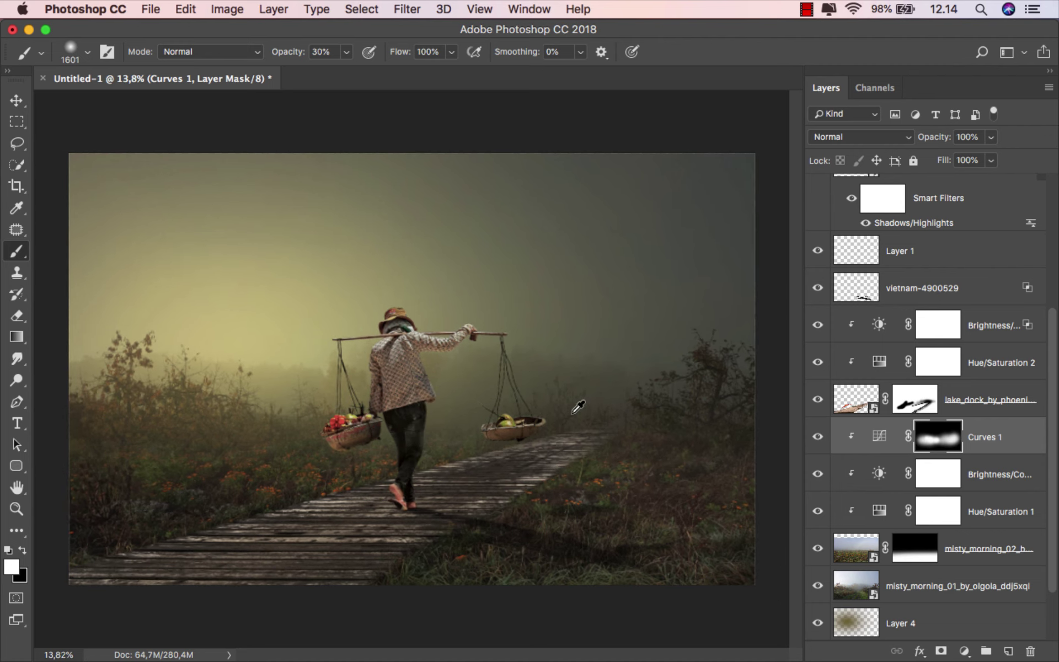
key(super+2)
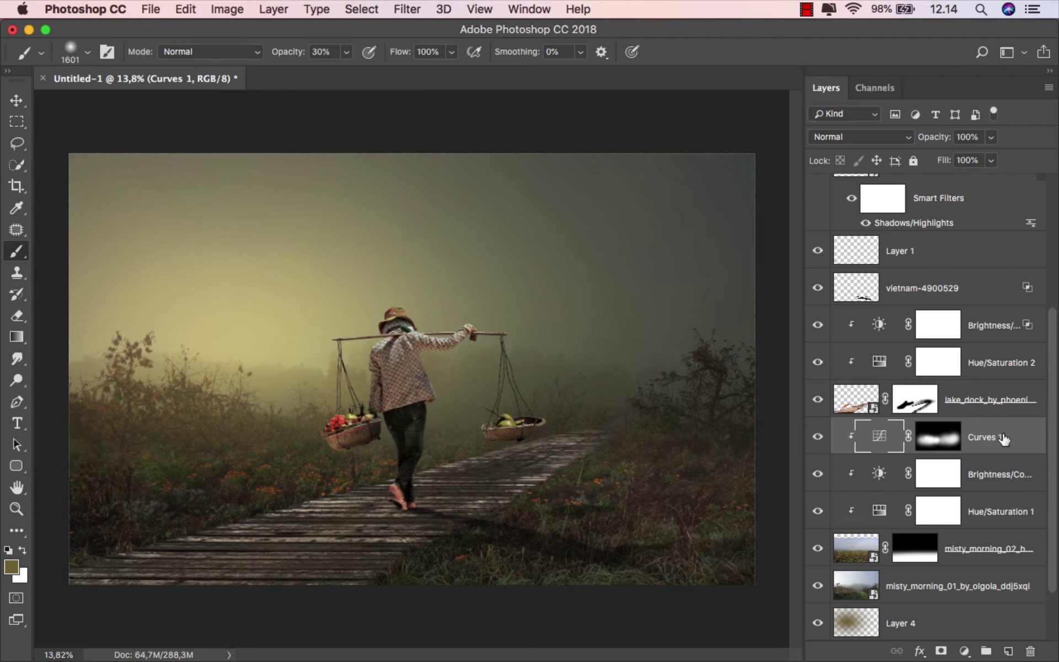
key(v)
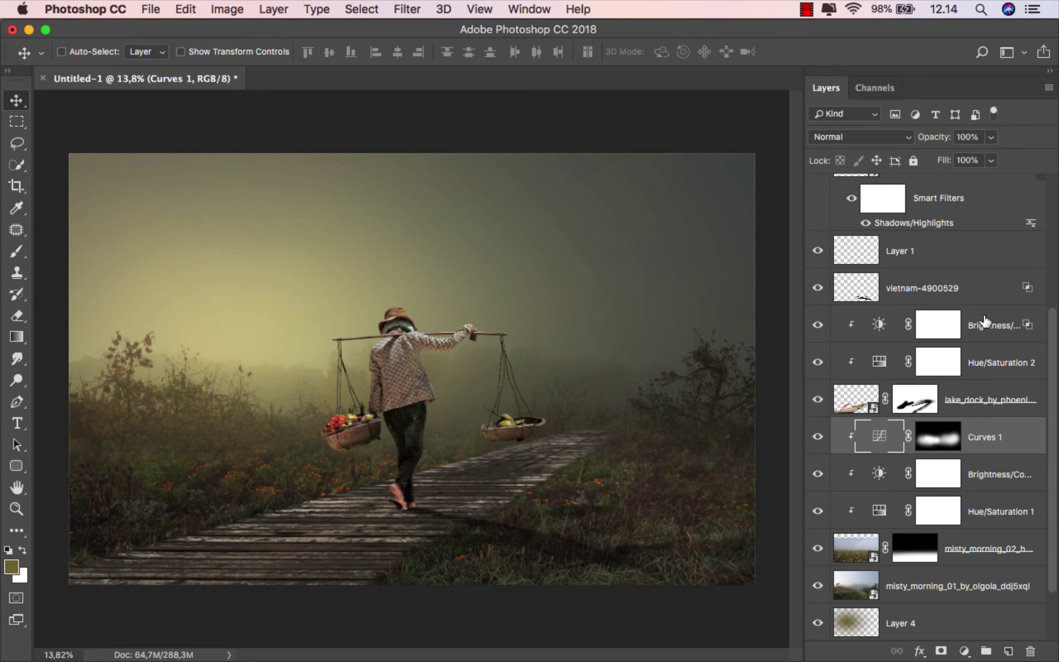
click(982, 324)
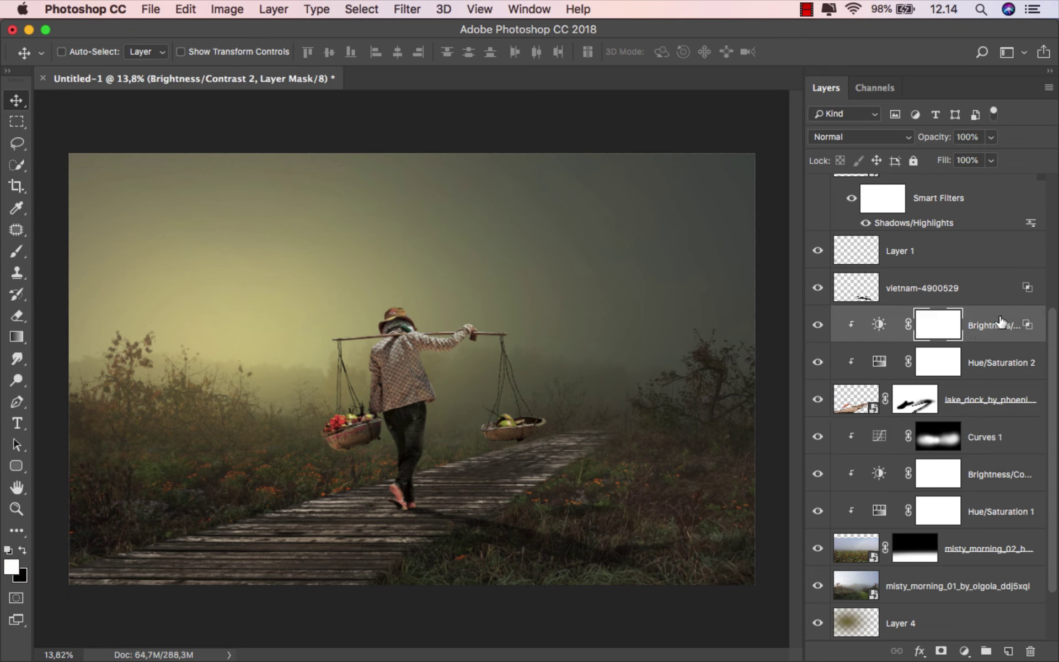
- Create Layer 5 above Brightness/Contrast 2, clipped and set to Multiply
key(super+2)
click(1009, 652)
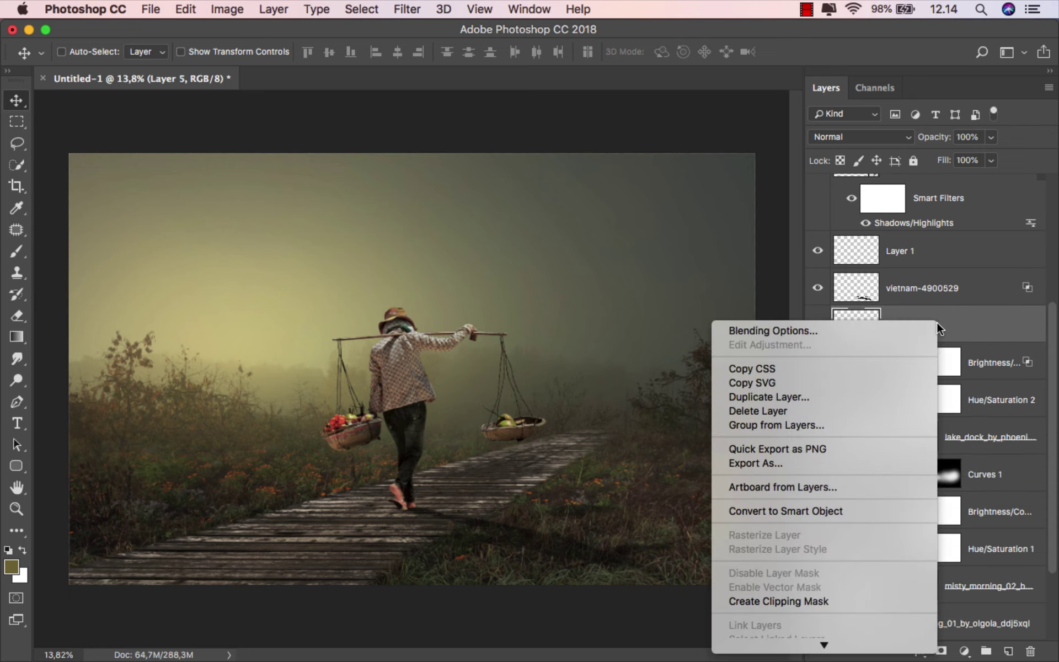
right_click(938, 325)
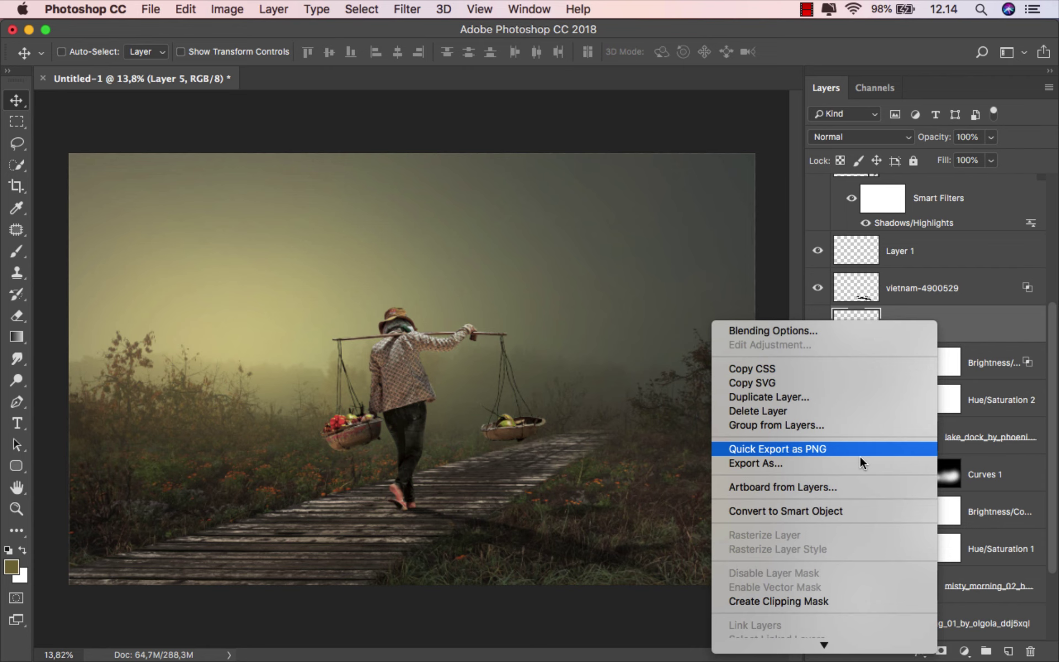
click(825, 599)
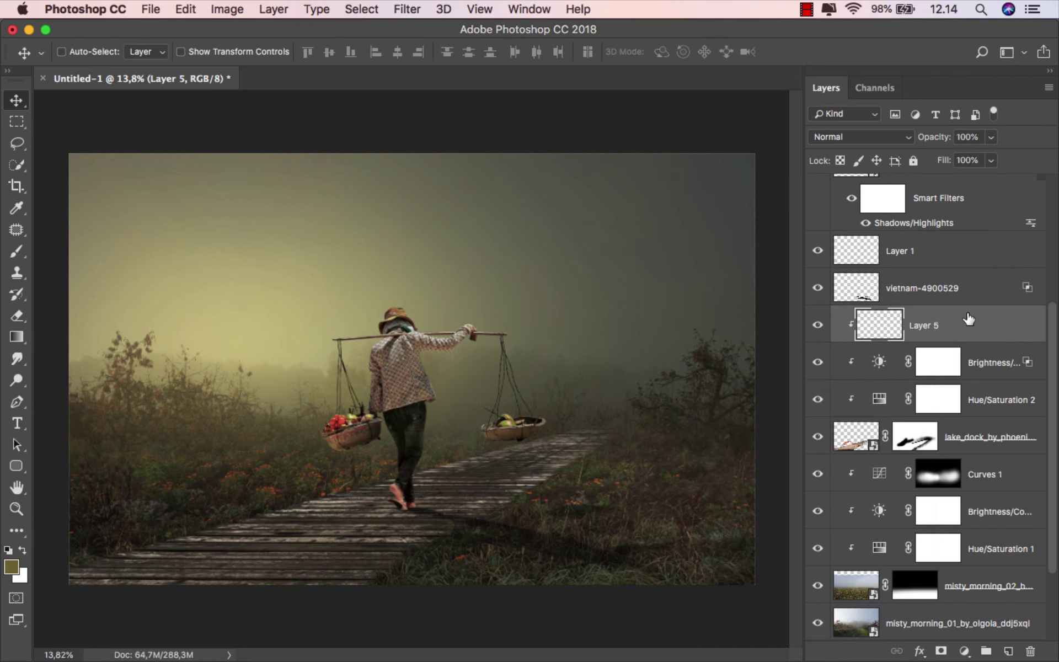
click(866, 139)
click(859, 184)
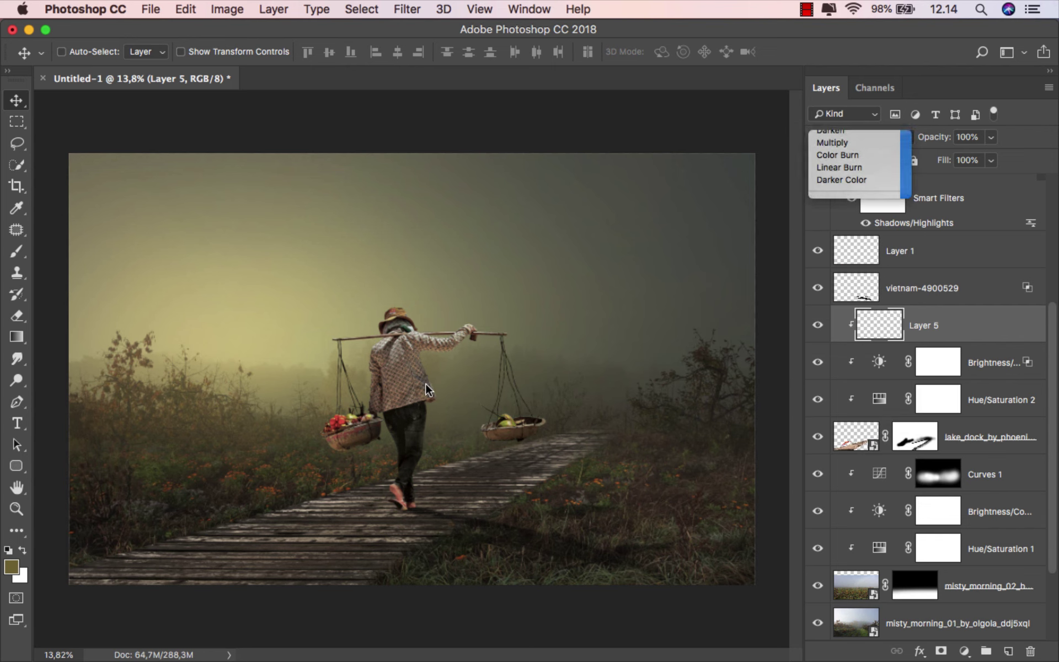
click(16, 251)
click(110, 243)
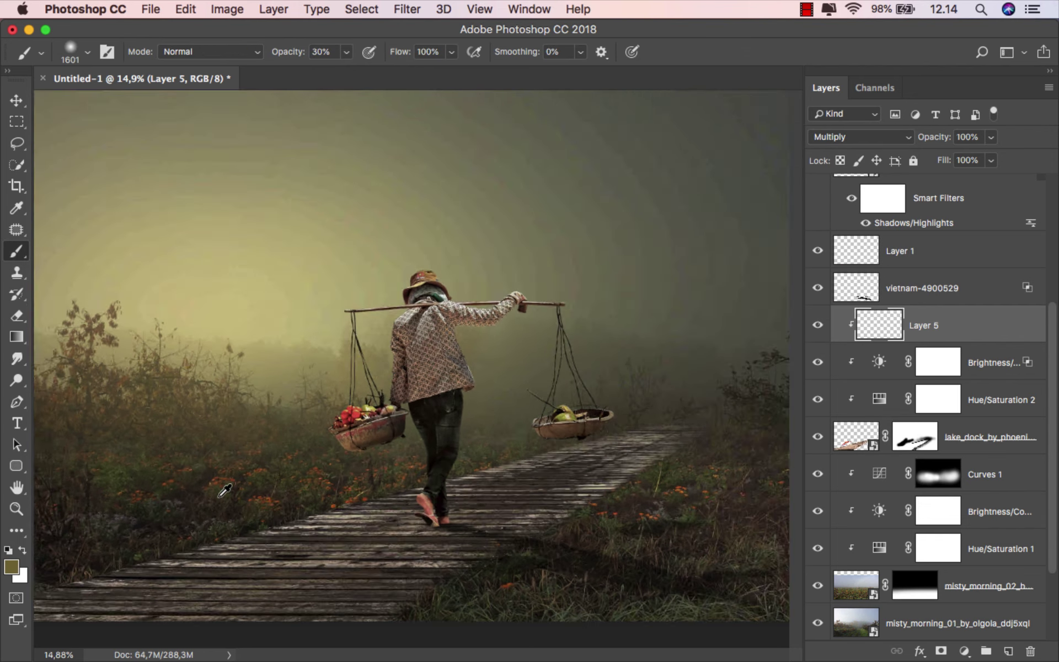
- Set the brush to 14% opacity and darken the grass along the boardwalk edge
scroll(223, 502, up, 3)
drag(223, 502, 416, 365)
drag(342, 390, 227, 388)
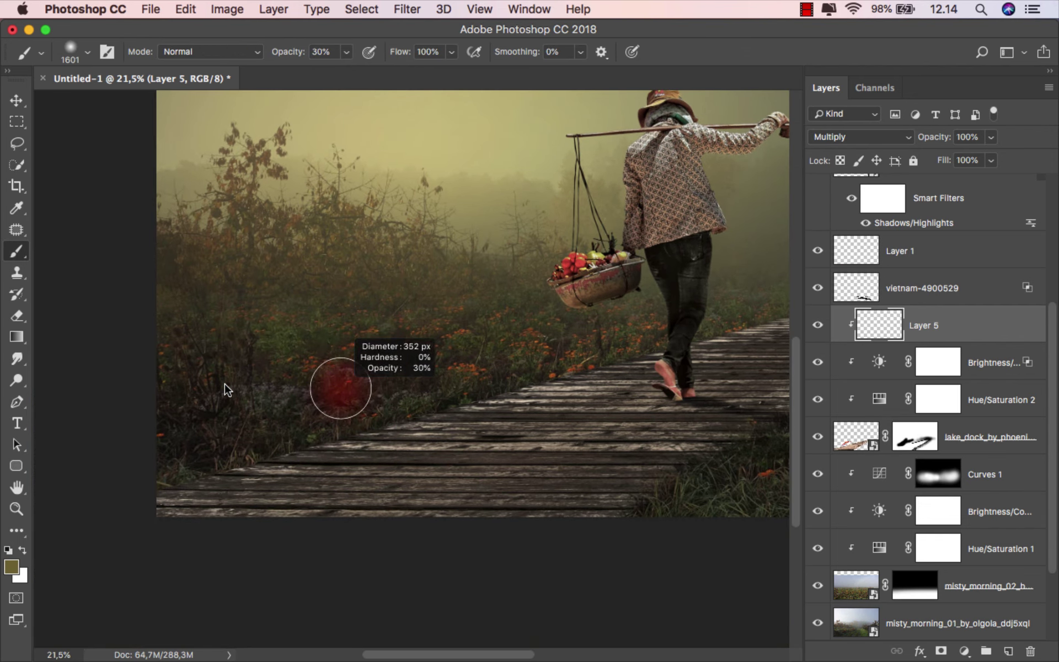
click(346, 52)
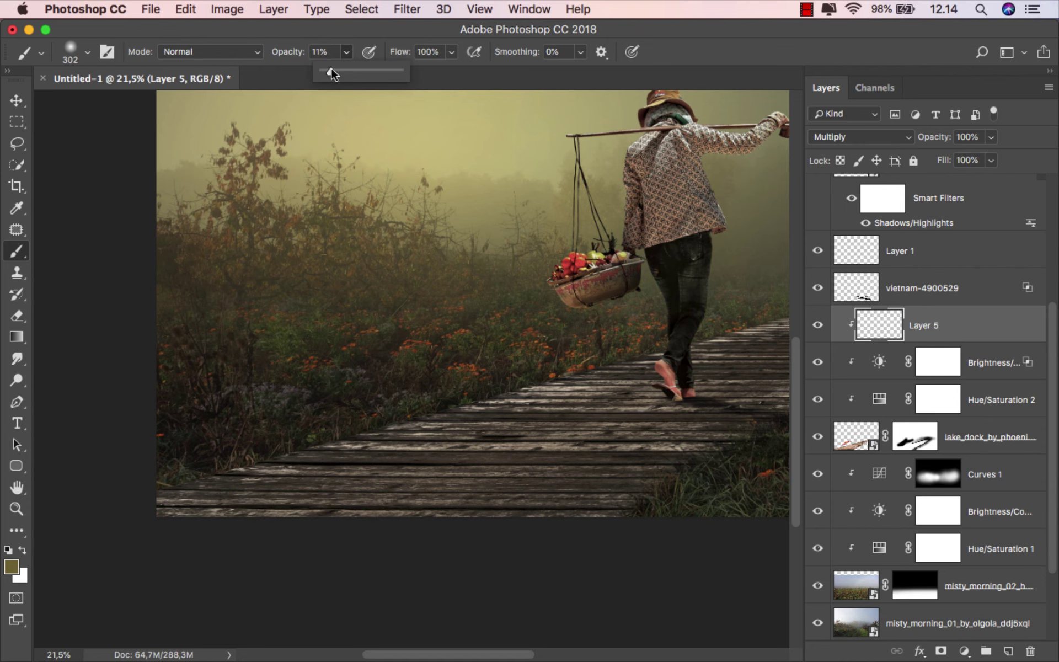
scroll(213, 449, up, 3)
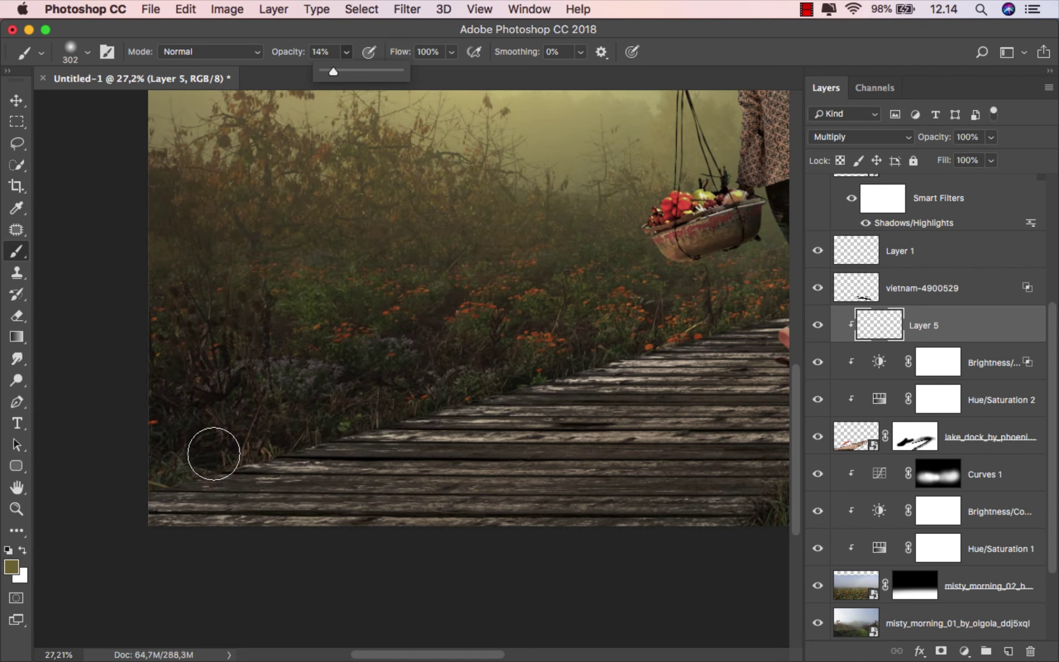
scroll(237, 452, up, 1)
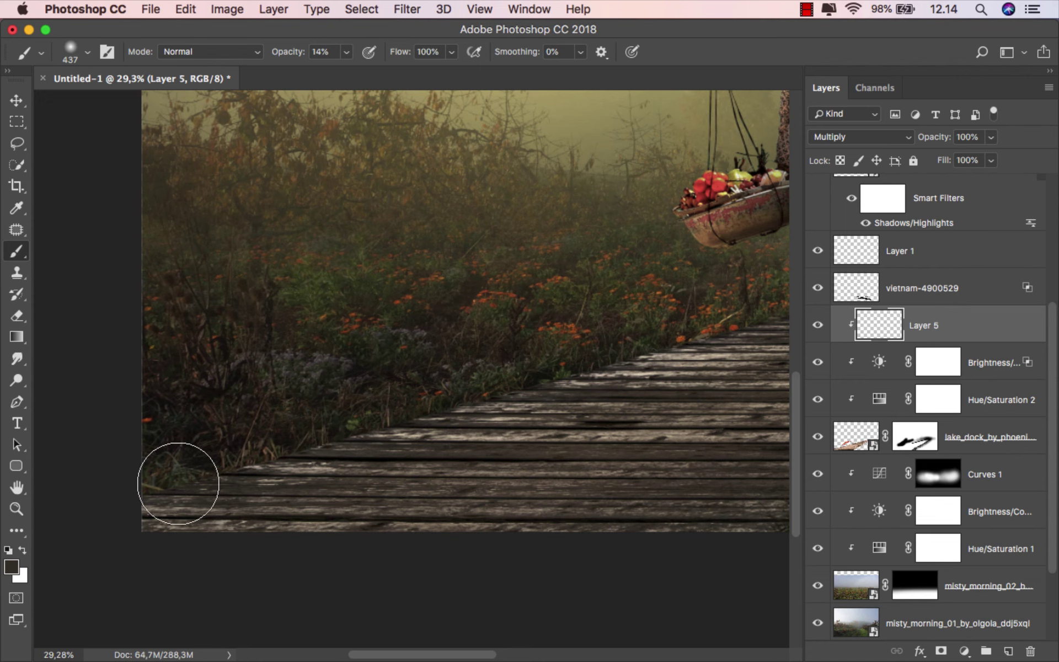
drag(177, 480, 198, 480)
scroll(181, 488, down, 1)
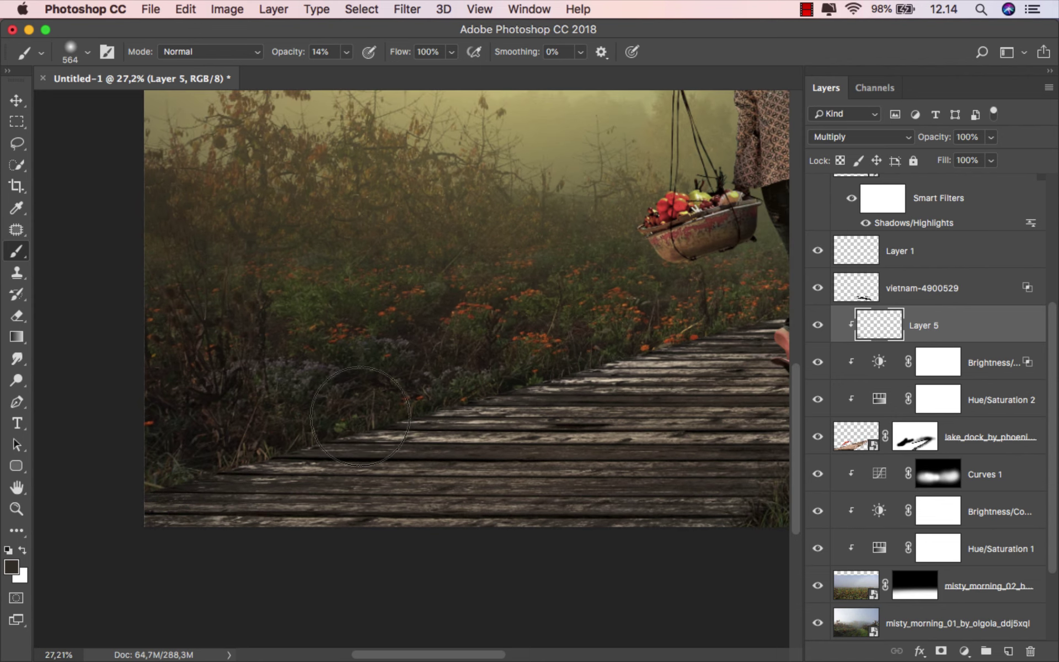
scroll(309, 441, right, 3)
scroll(309, 442, up, 2)
drag(386, 423, 411, 423)
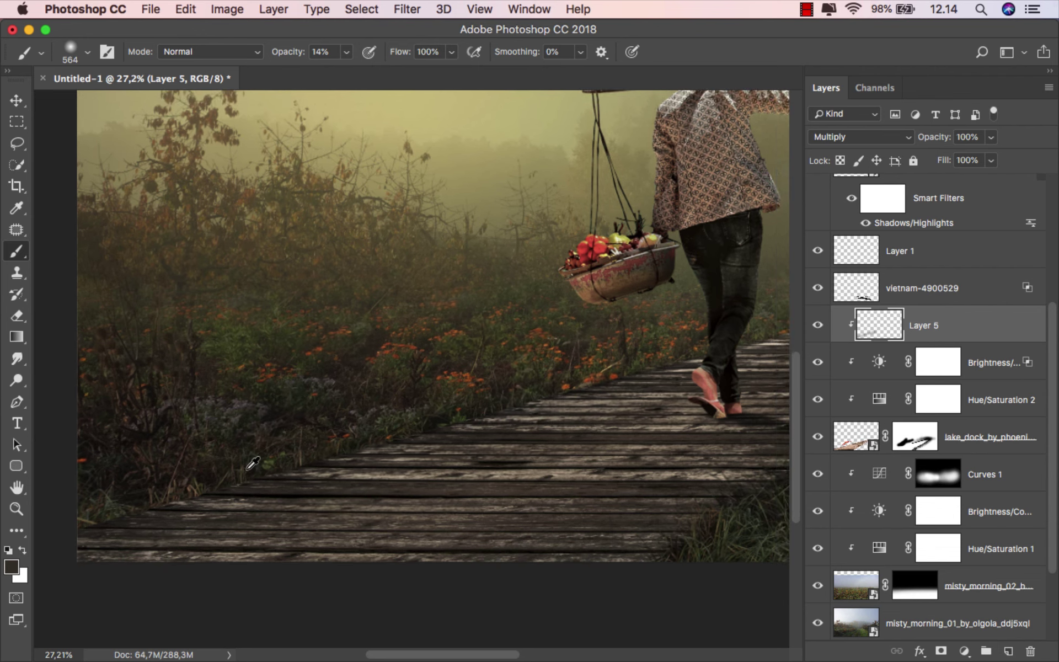
- With a ~504 px brush, darken the lower foreground grass and compare before and after
scroll(248, 461, down, 1)
drag(248, 461, 296, 466)
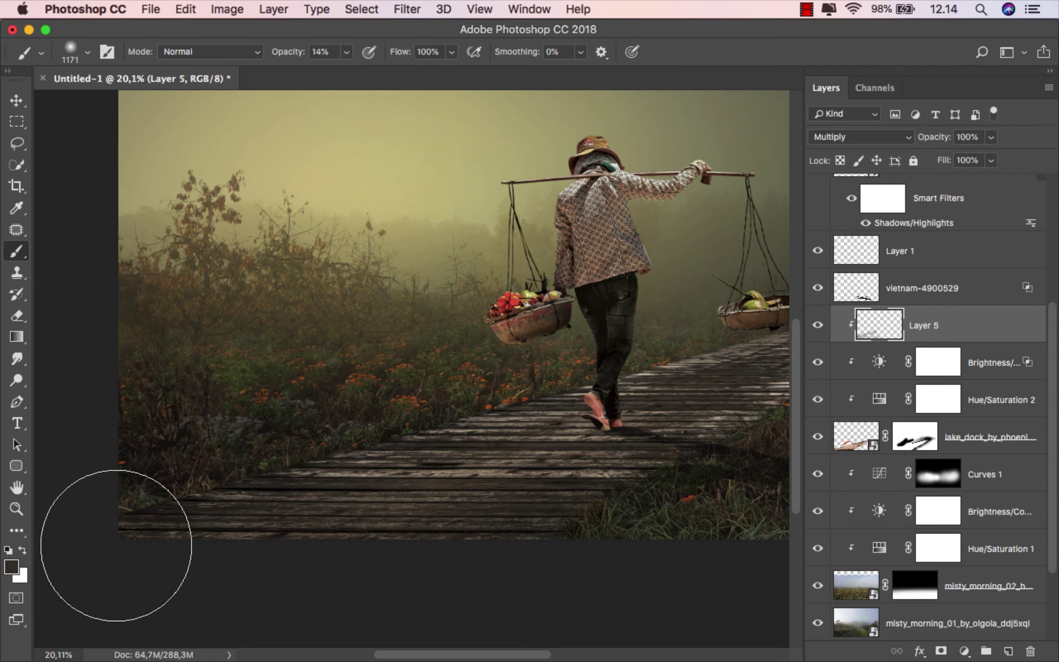
drag(379, 473, 257, 533)
drag(323, 485, 291, 480)
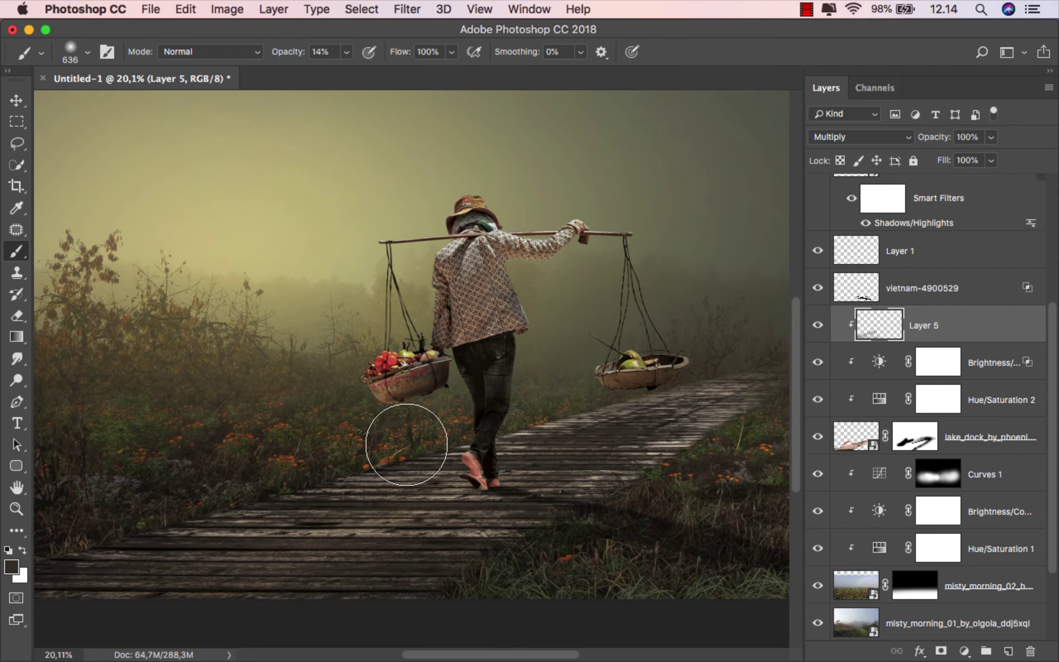
drag(674, 368, 552, 383)
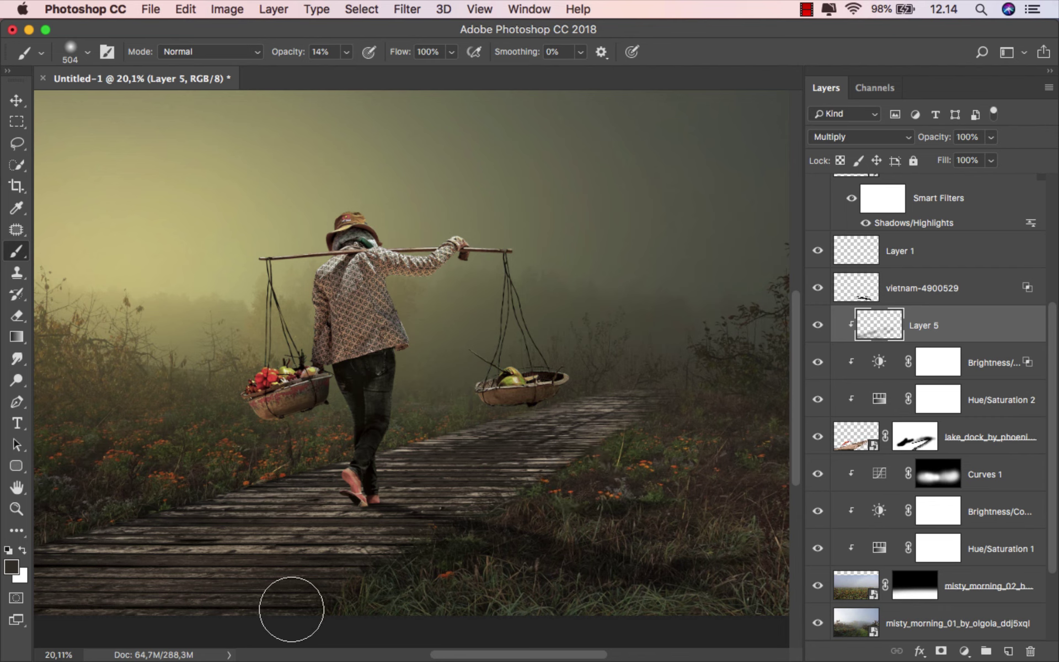
drag(160, 638, 442, 549)
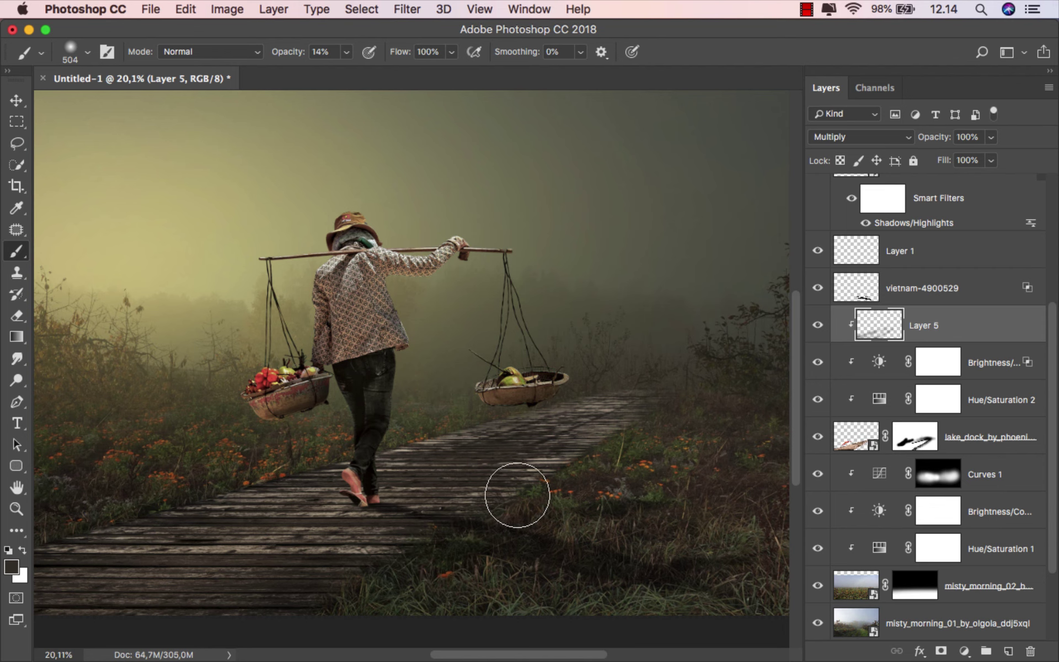
scroll(552, 486, down, 2)
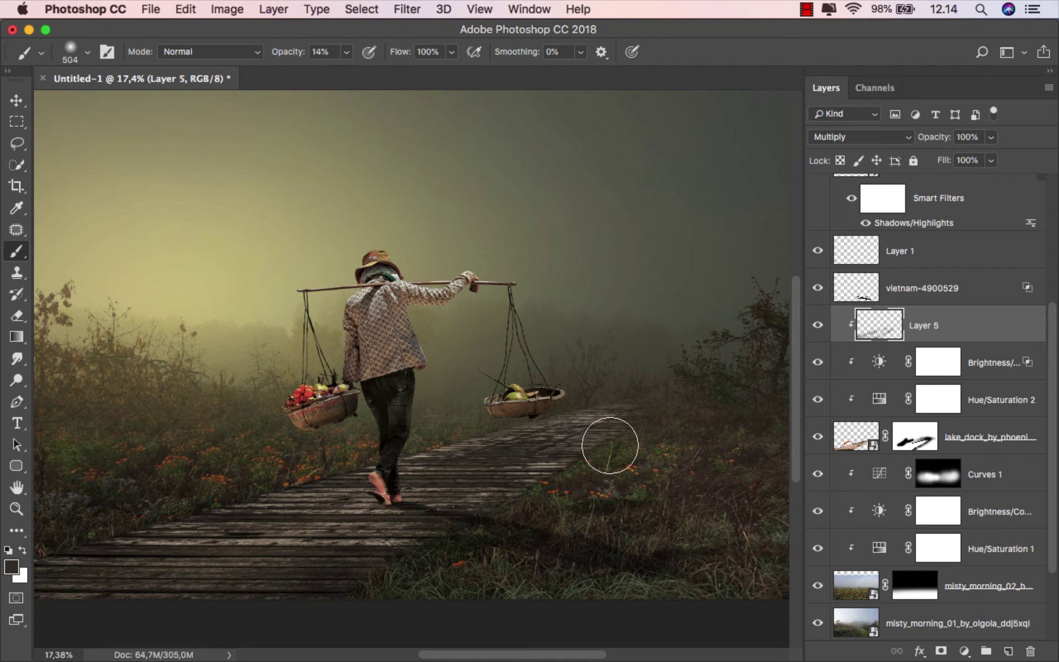
scroll(497, 510, down, 2)
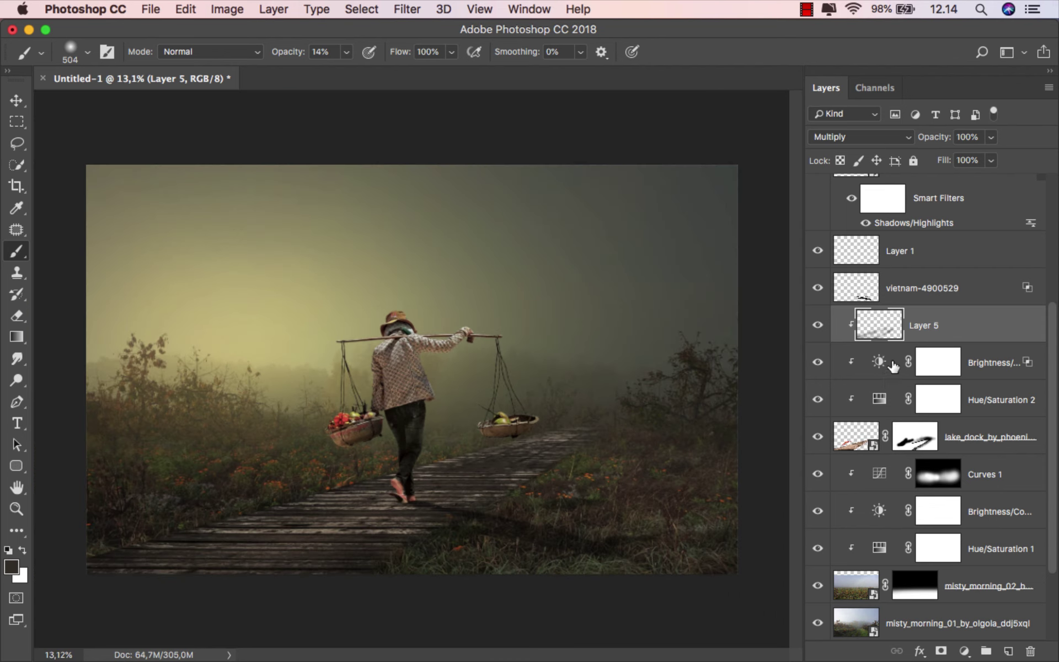
click(819, 327)
- Add an Inner Shadow effect to the vietnam-4900529 copy layer through Blending Options
key(v)
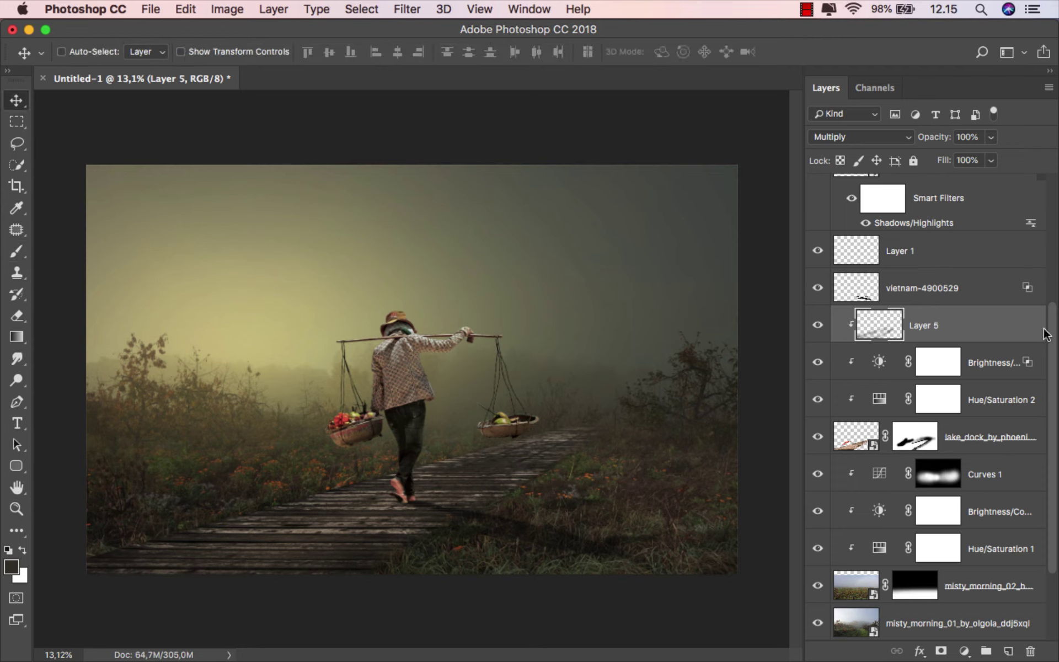
drag(1052, 338, 1054, 215)
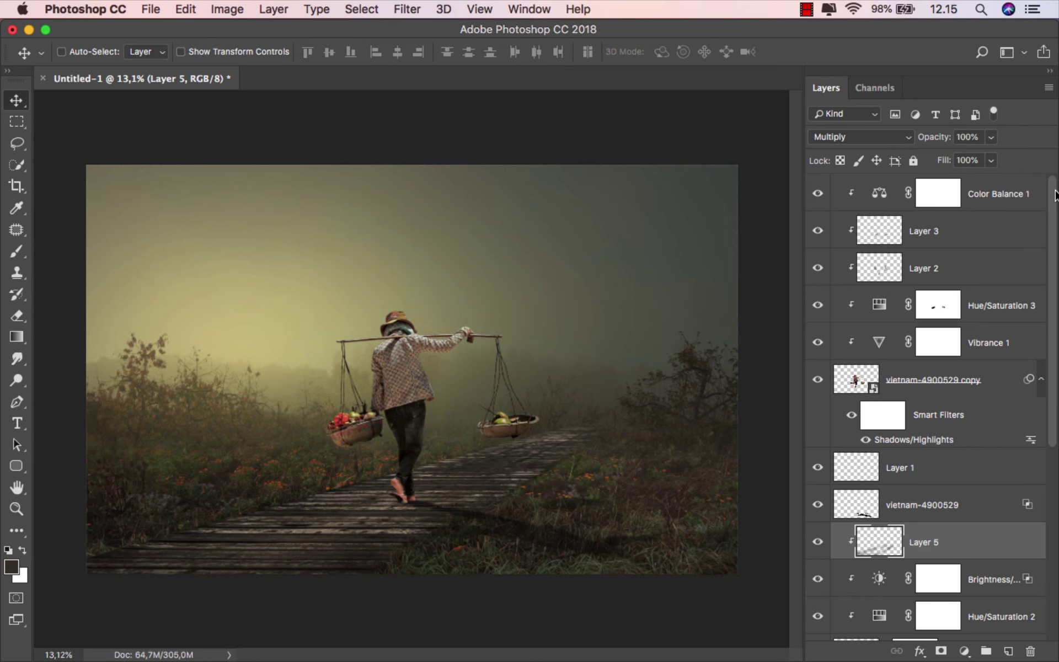
click(942, 368)
right_click(897, 367)
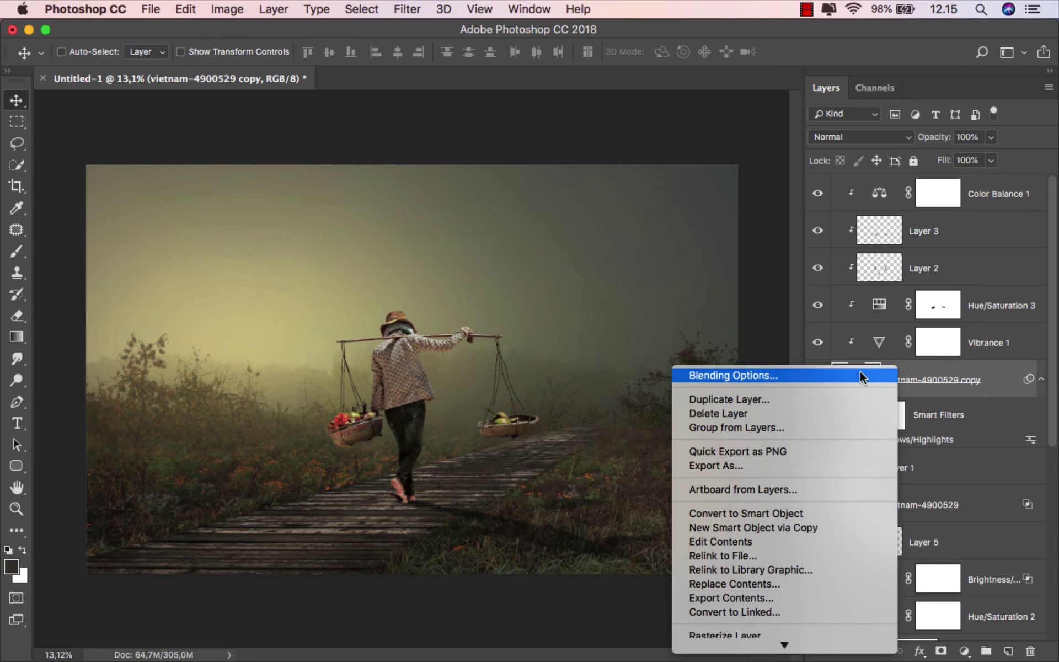
click(815, 375)
drag(486, 50, 596, 86)
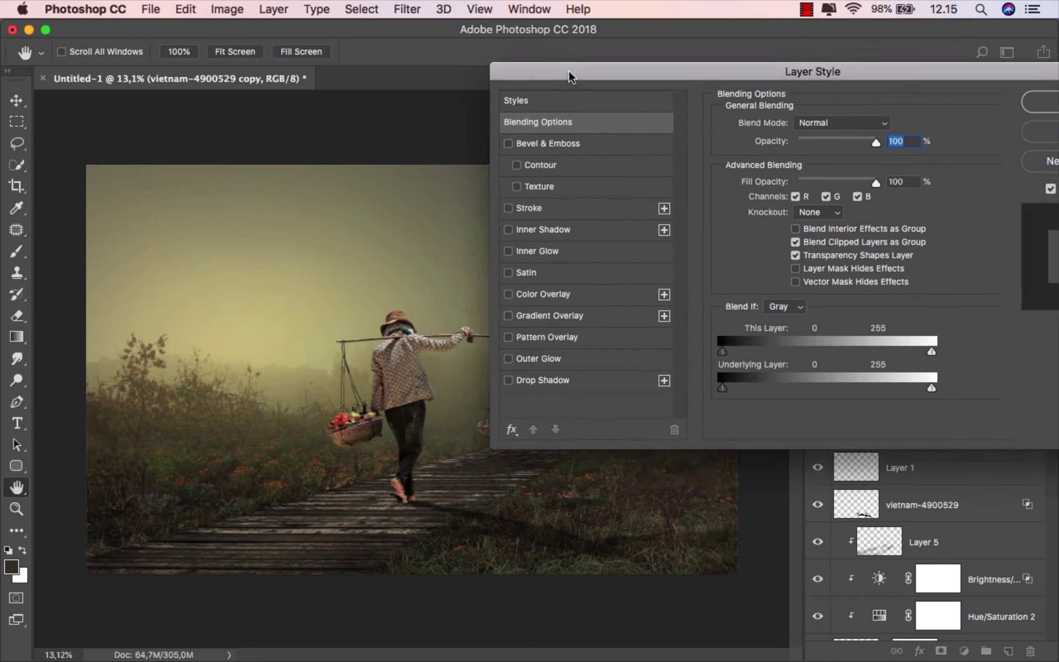
click(554, 247)
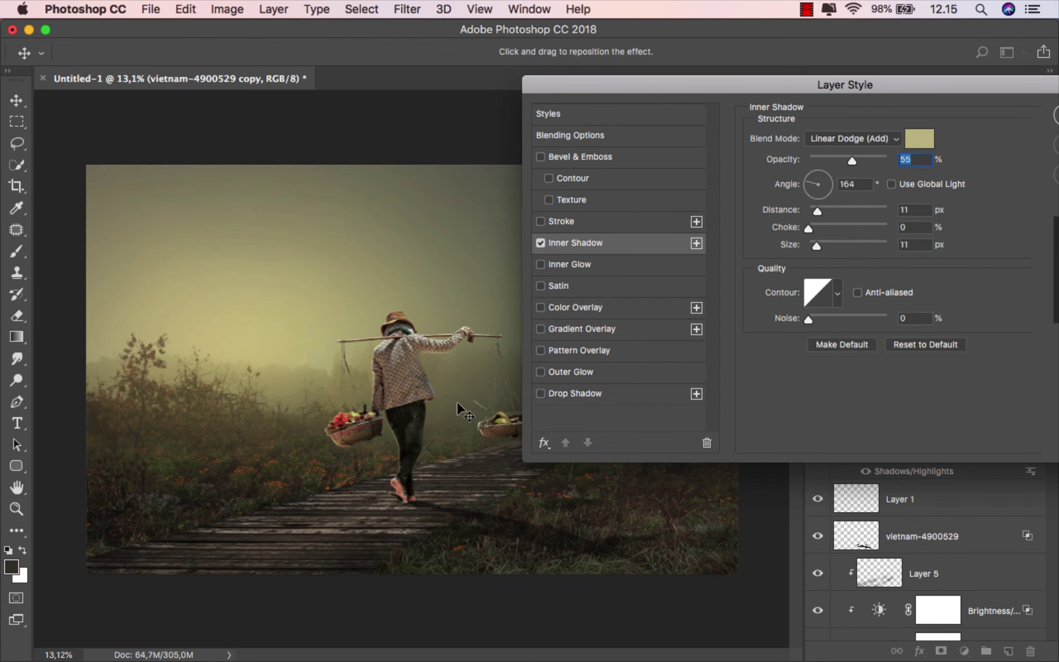
- Sample the pale misty sky as the inner shadow colour
scroll(369, 398, up, 5)
scroll(350, 387, up, 5)
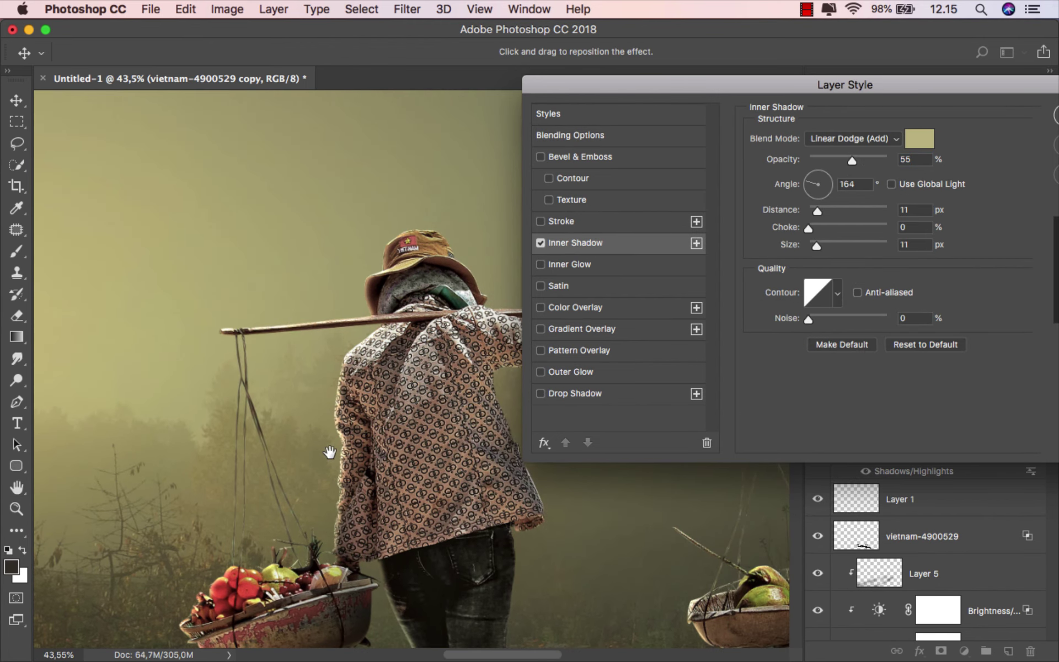
click(910, 143)
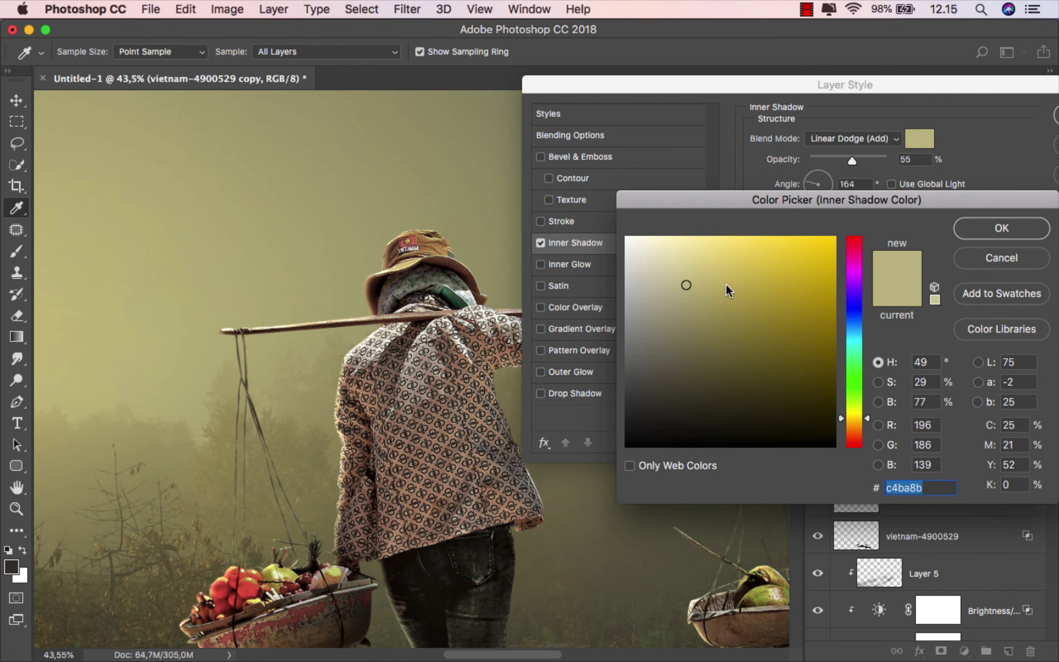
scroll(377, 417, down, 3)
scroll(378, 417, down, 2)
click(233, 343)
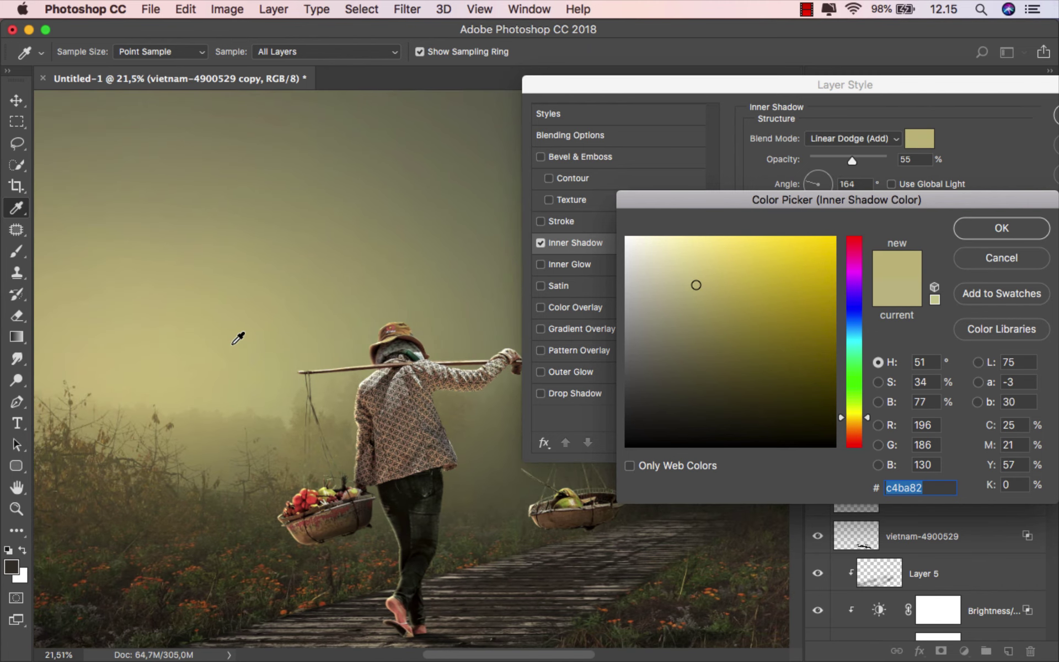
click(1006, 228)
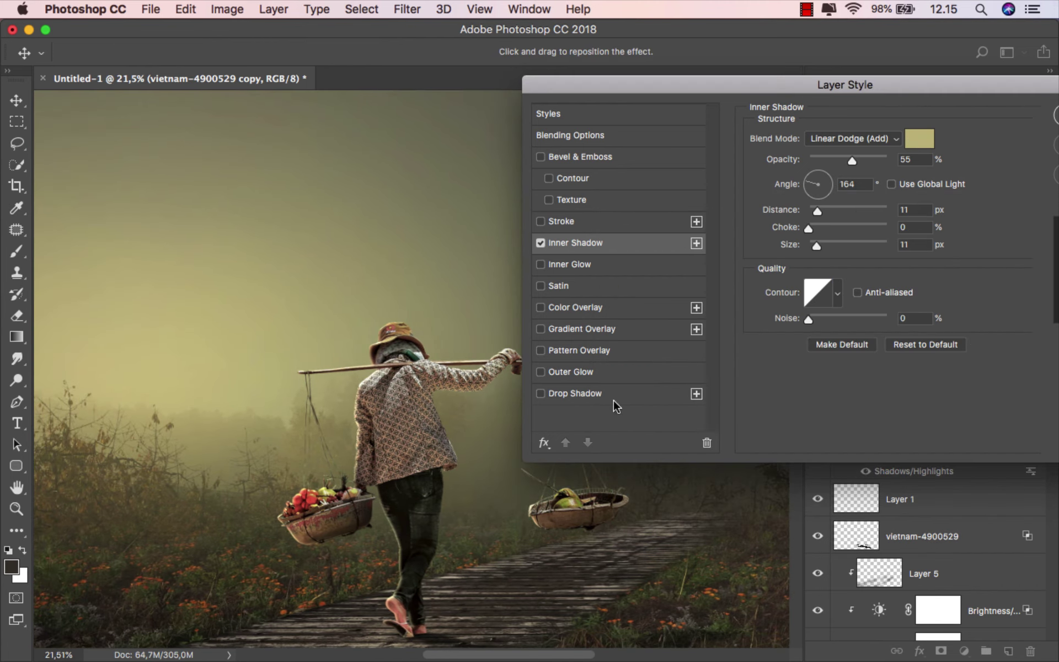
- Set the Linear Dodge inner shadow to 55% opacity, 167° angle, 11 px distance and size
scroll(436, 472, up, 1)
scroll(433, 474, up, 2)
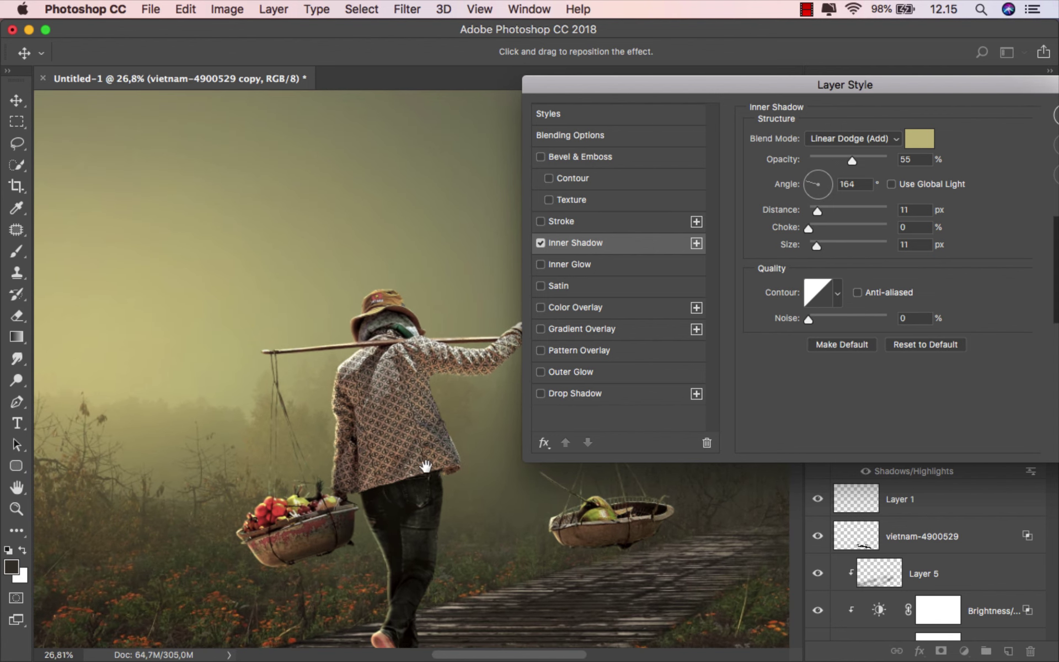
scroll(426, 467, up, 1)
scroll(331, 447, up, 2)
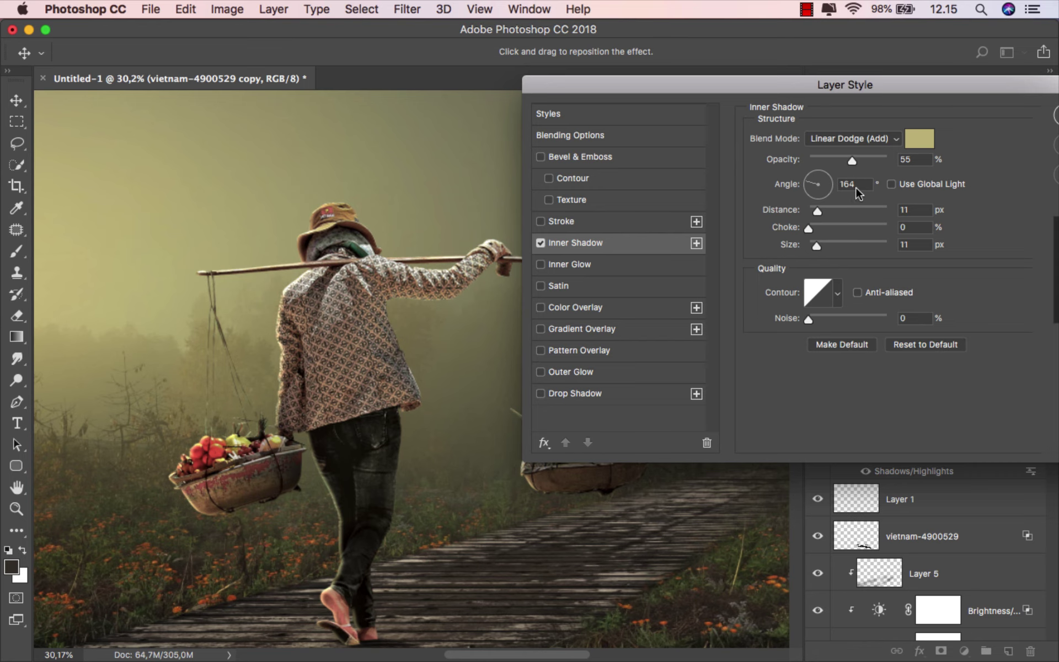
click(808, 182)
key(Tab)
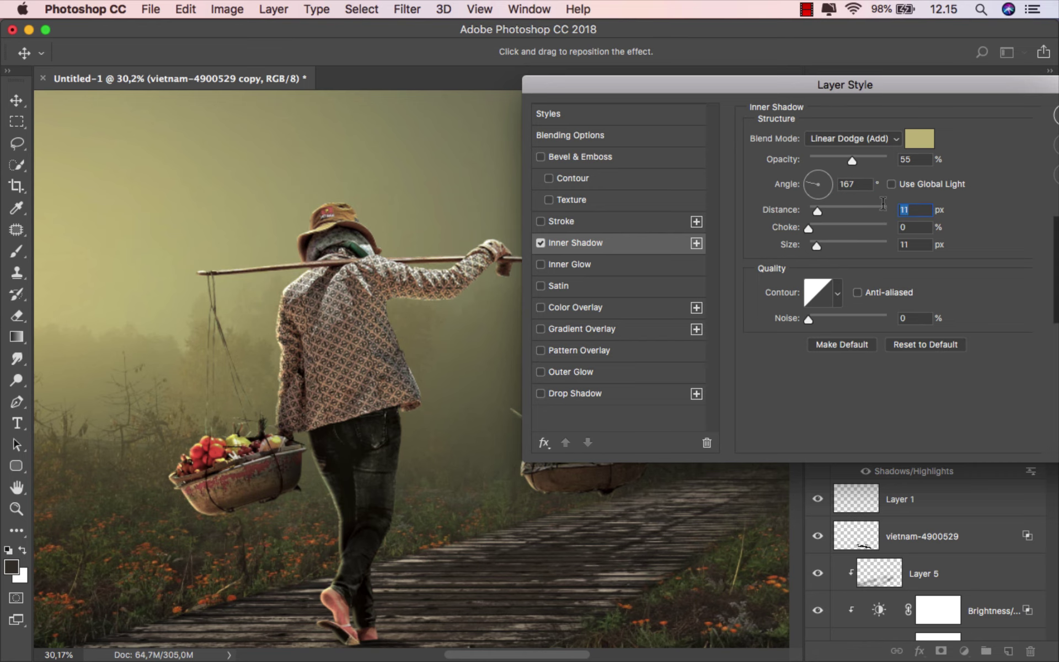
drag(937, 96, 759, 107)
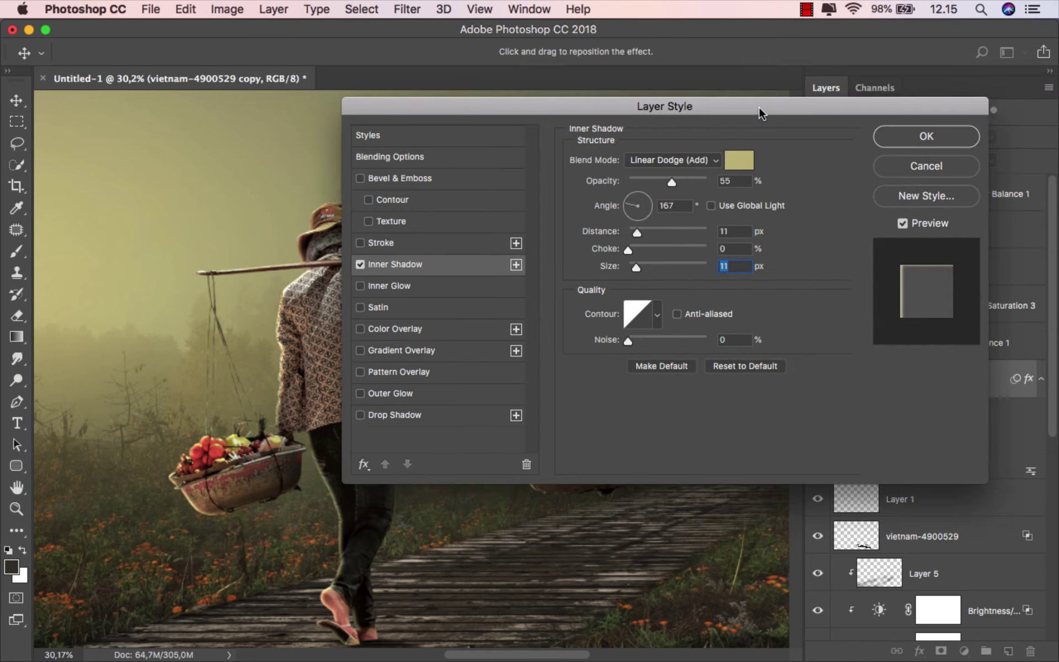
- Commit the inner shadow, split it into its own Linear Dodge layer, and add a white mask
key(Return)
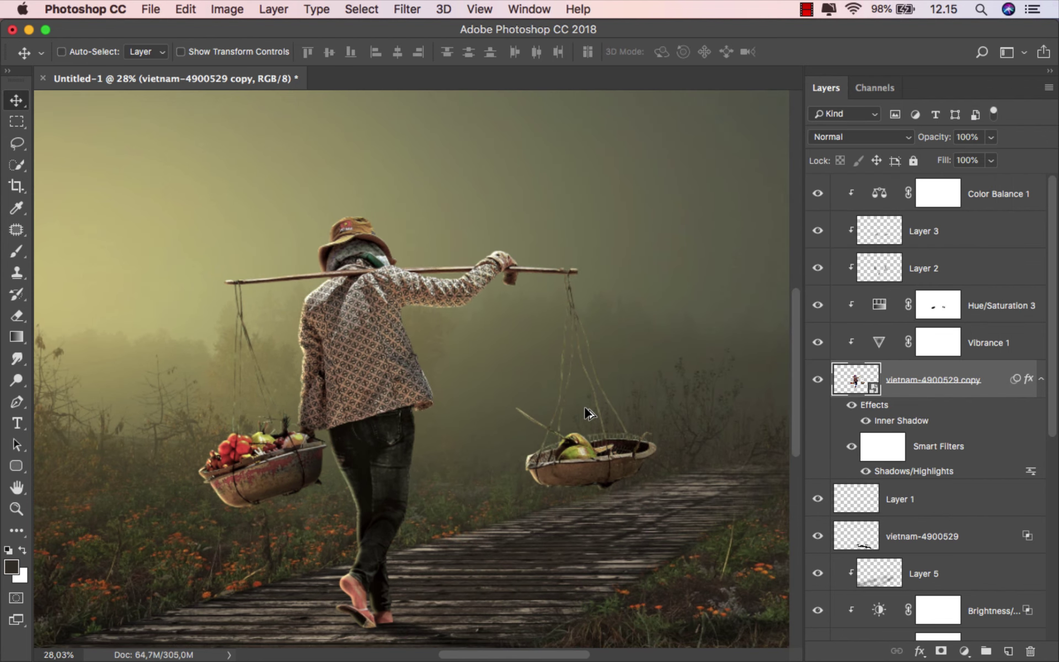
right_click(920, 420)
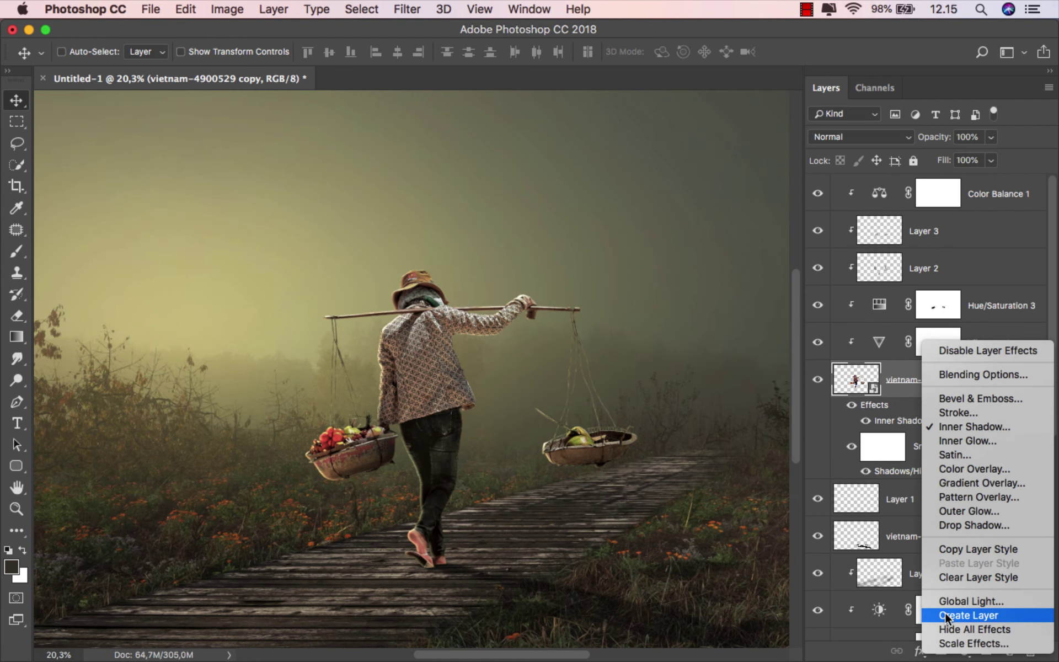
click(969, 615)
click(941, 376)
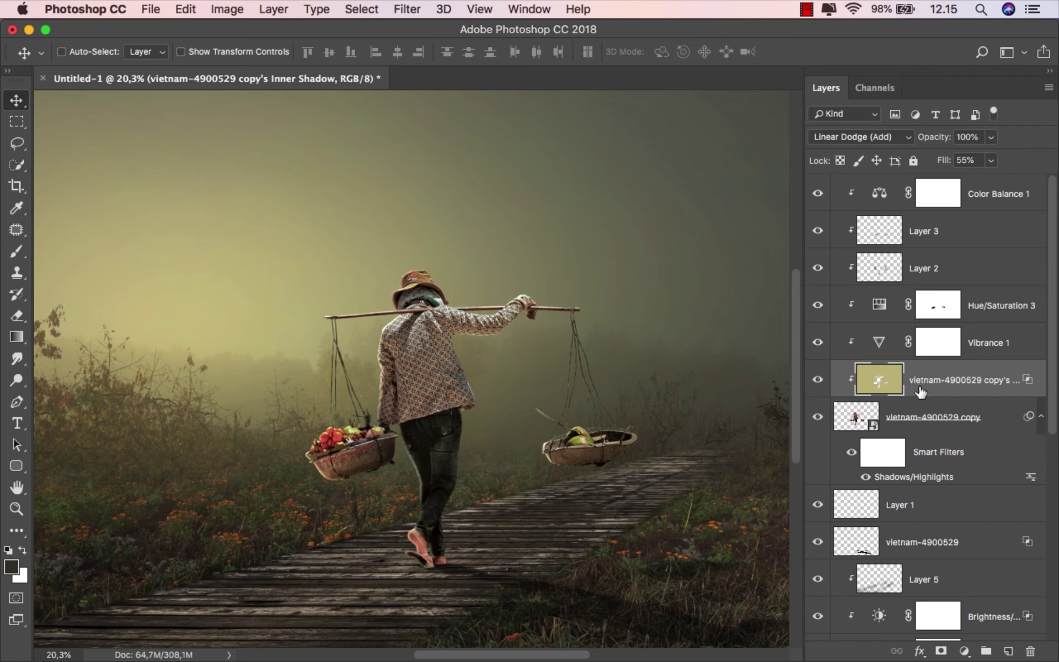
click(823, 379)
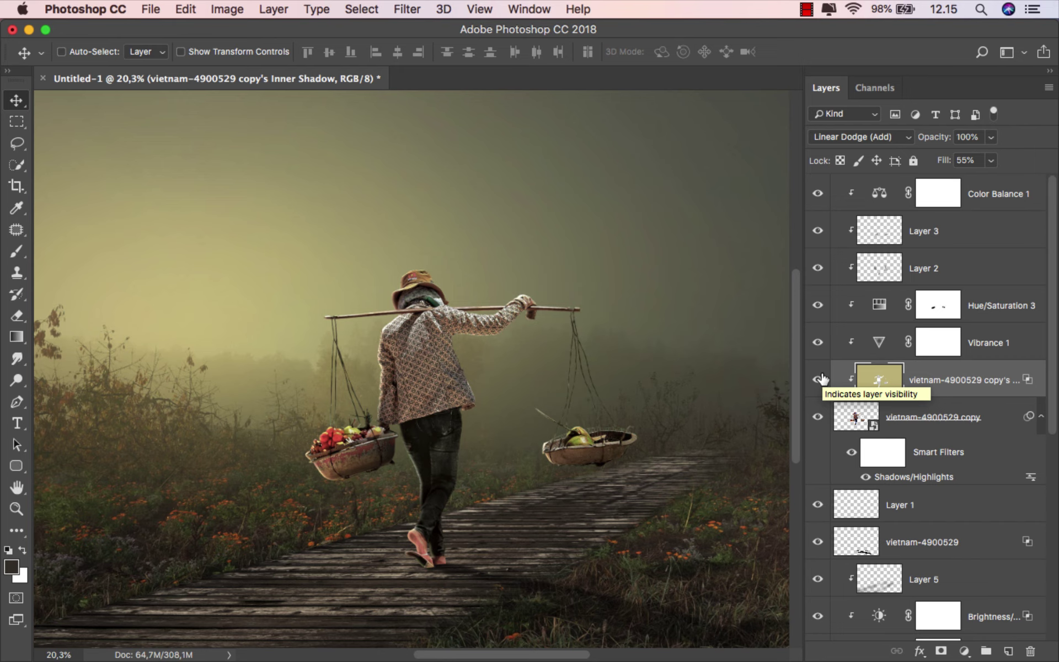
click(942, 651)
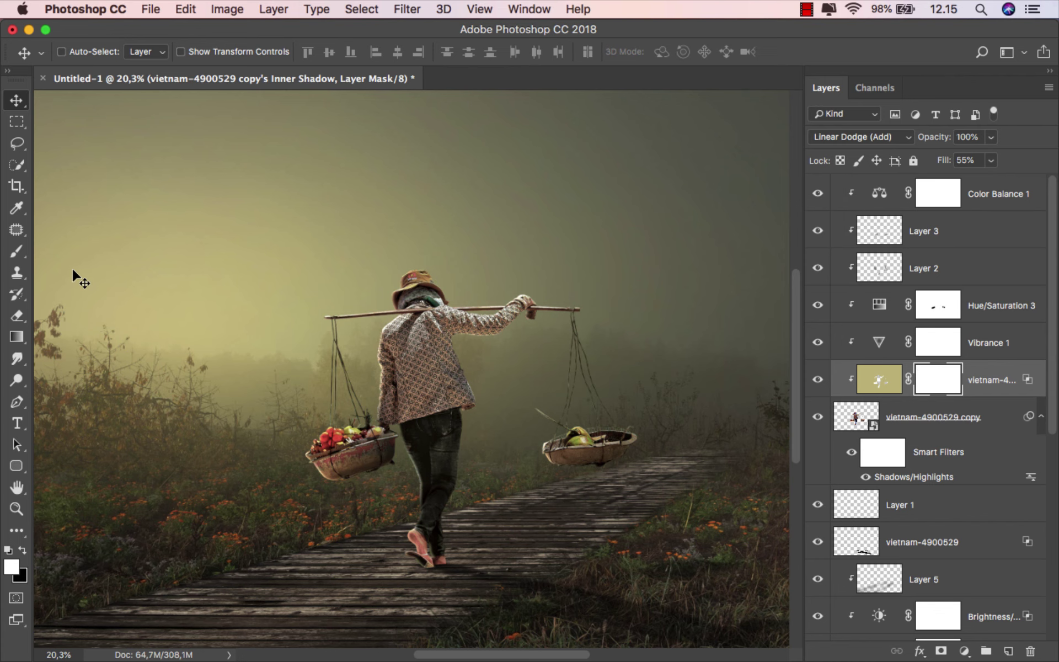
- Set up the Brush tool with black as the foreground colour for mask painting
click(16, 252)
click(66, 251)
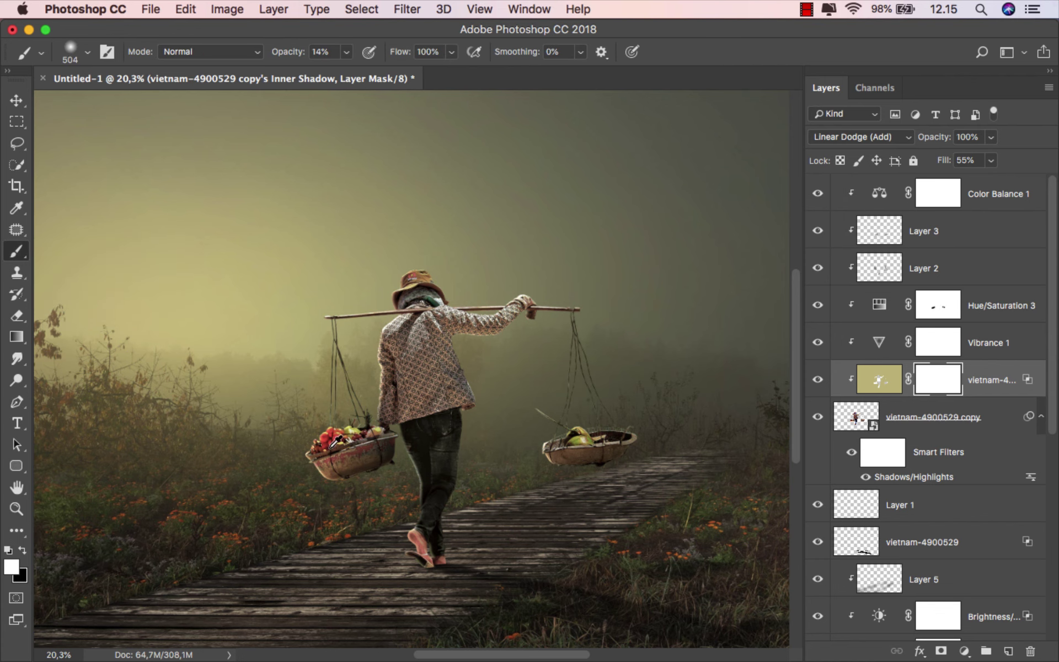
scroll(426, 446, up, 2)
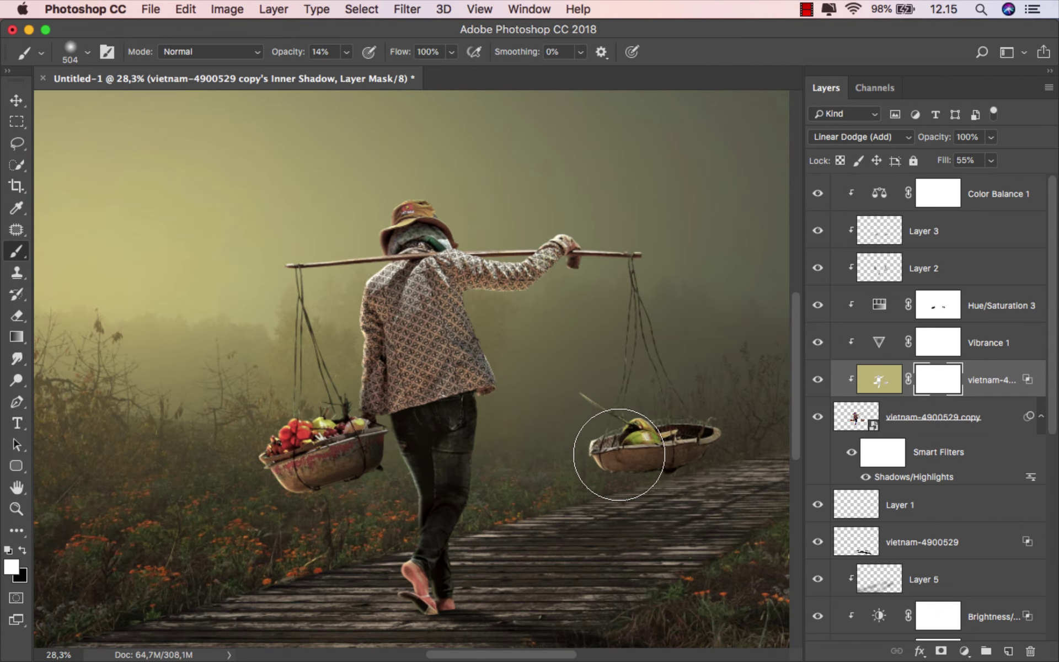
click(346, 52)
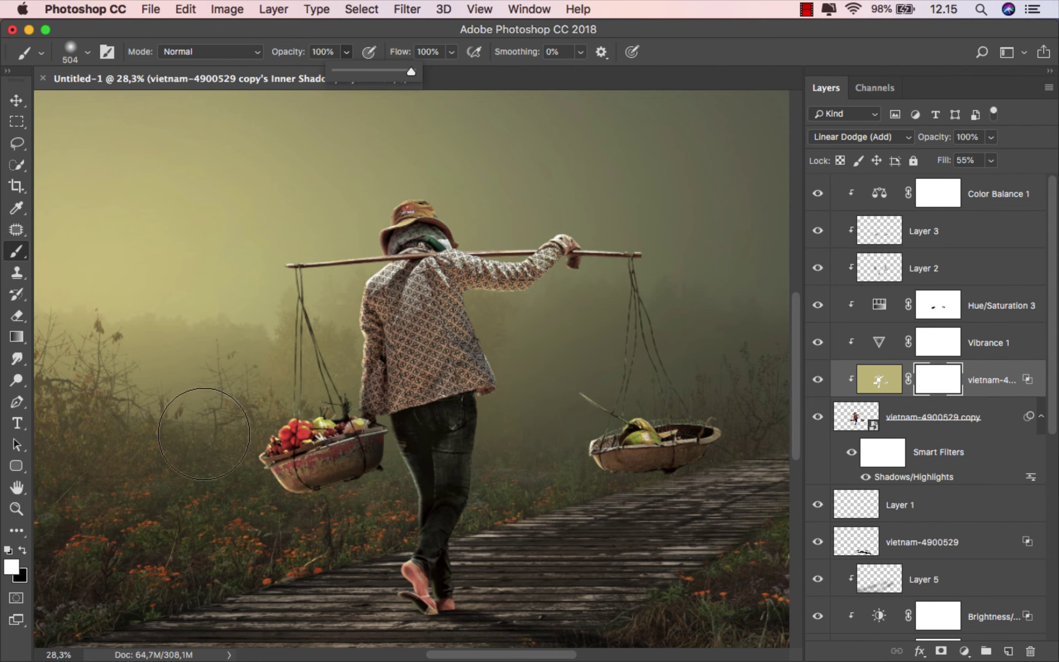
click(23, 550)
scroll(248, 462, up, 3)
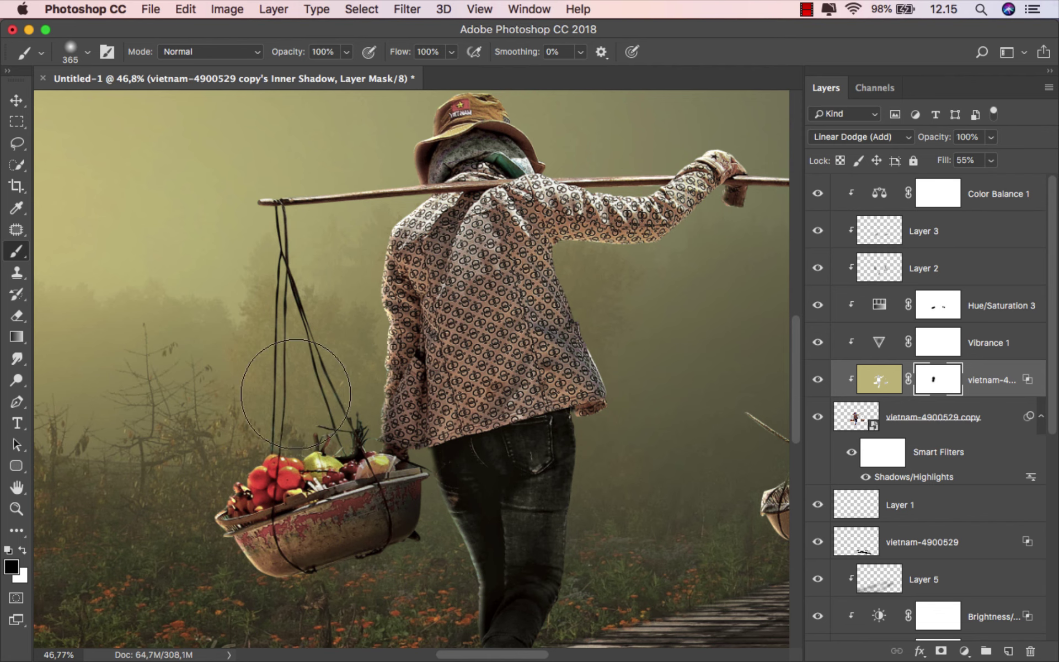
- Paint black on the glow mask over the basket ropes, then toggle the glow layer to compare
mouse_move(265, 391)
mouse_down()
mouse_move(367, 401)
mouse_move(378, 422)
mouse_up()
scroll(387, 420, right, 2)
key(x)
scroll(552, 420, right, 5)
key(x)
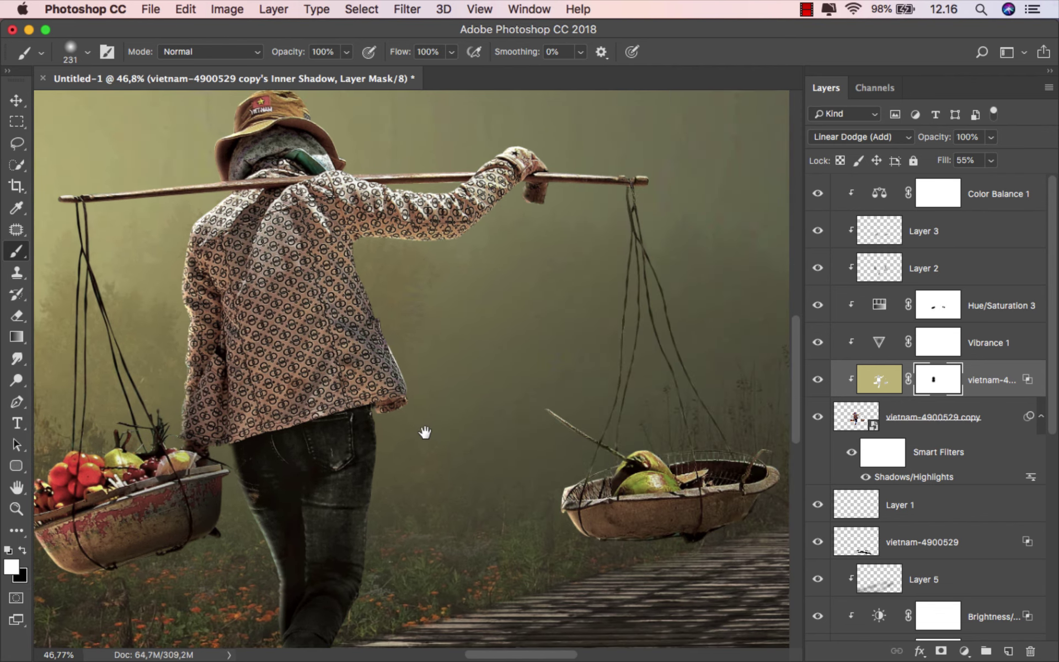
mouse_move(554, 419)
mouse_down()
mouse_move(723, 431)
mouse_move(633, 380)
mouse_up()
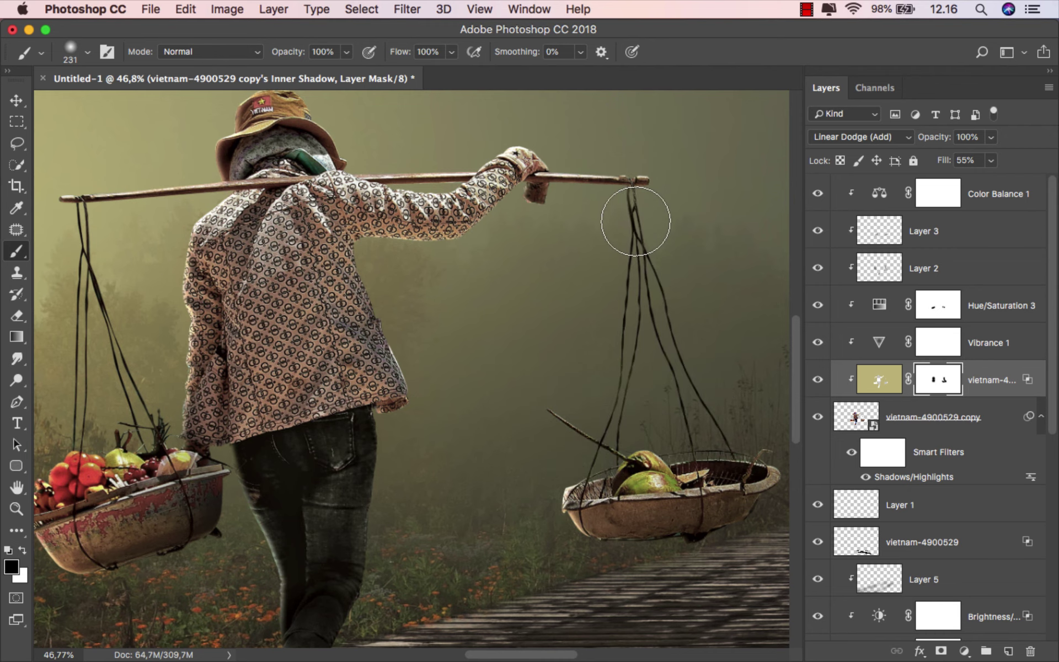
scroll(635, 353, down, 5)
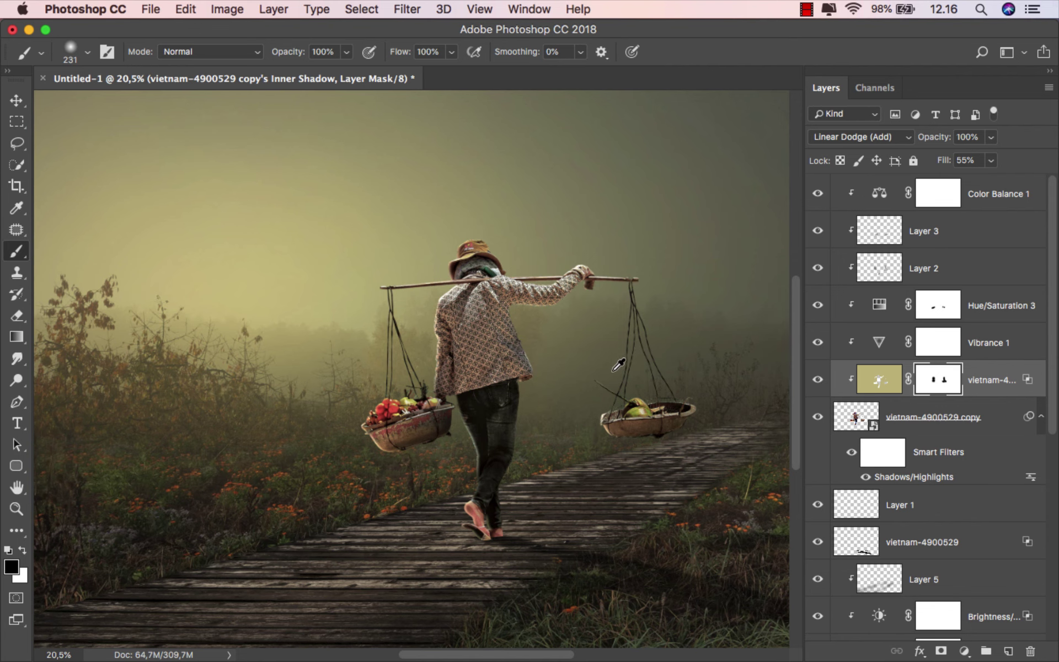
click(16, 100)
scroll(498, 381, up, 1)
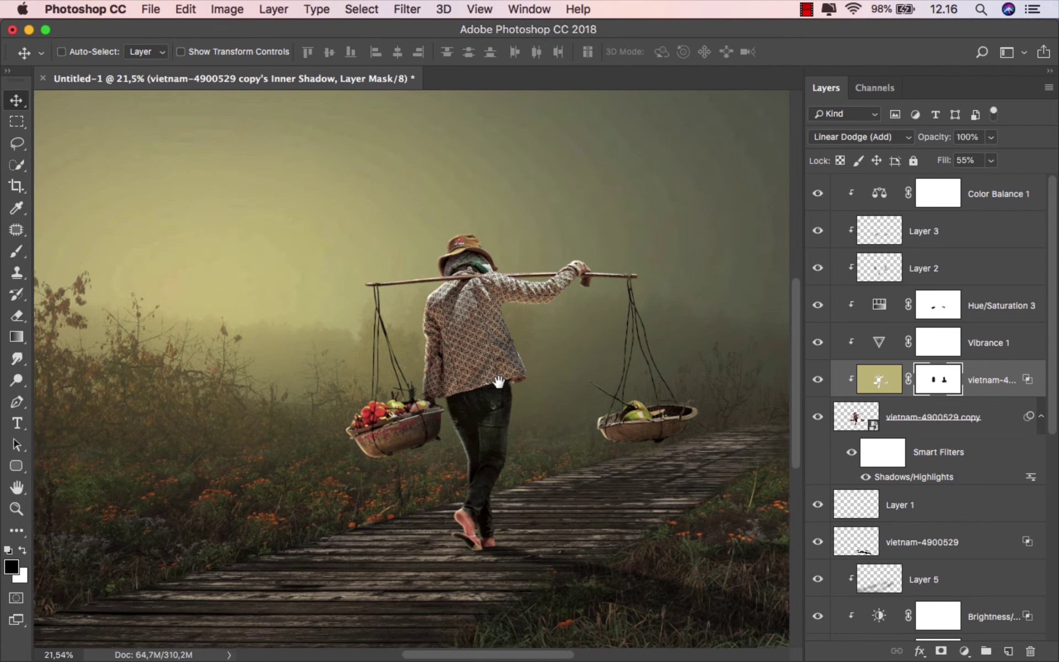
click(817, 380)
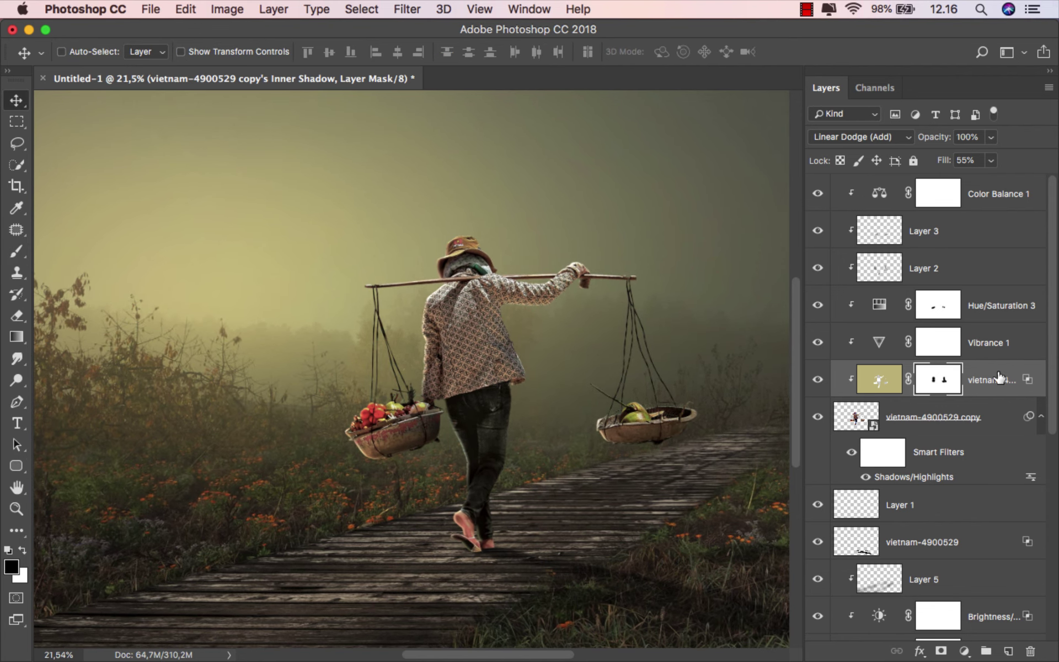
- Move the Linear Dodge glow layer to the top and add a Levels adjustment with output white 162
drag(1000, 378, 961, 186)
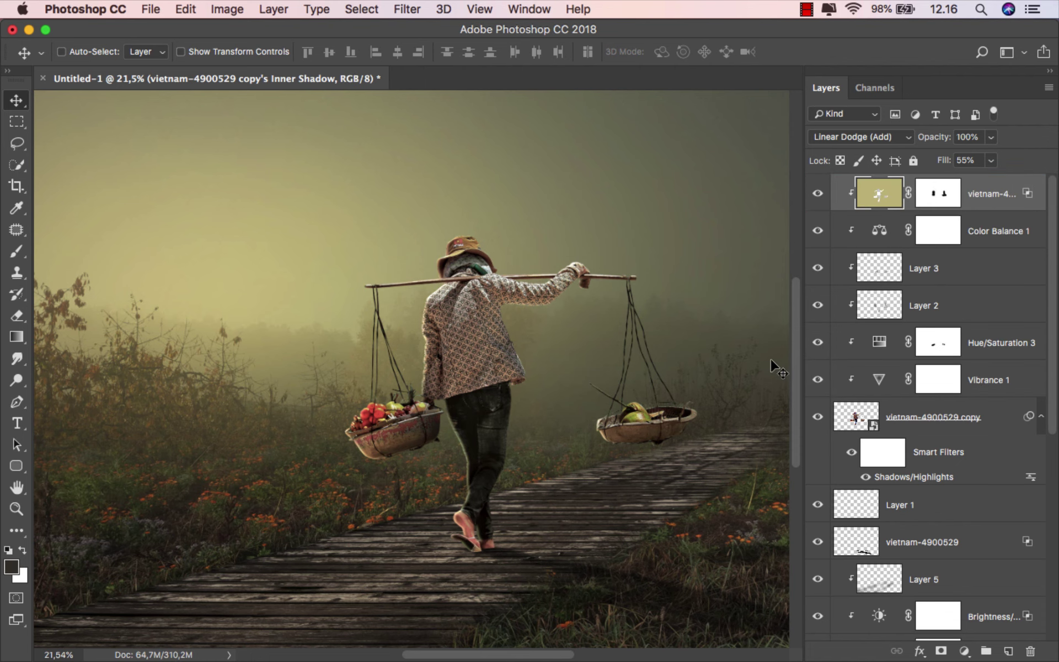
drag(705, 359, 664, 356)
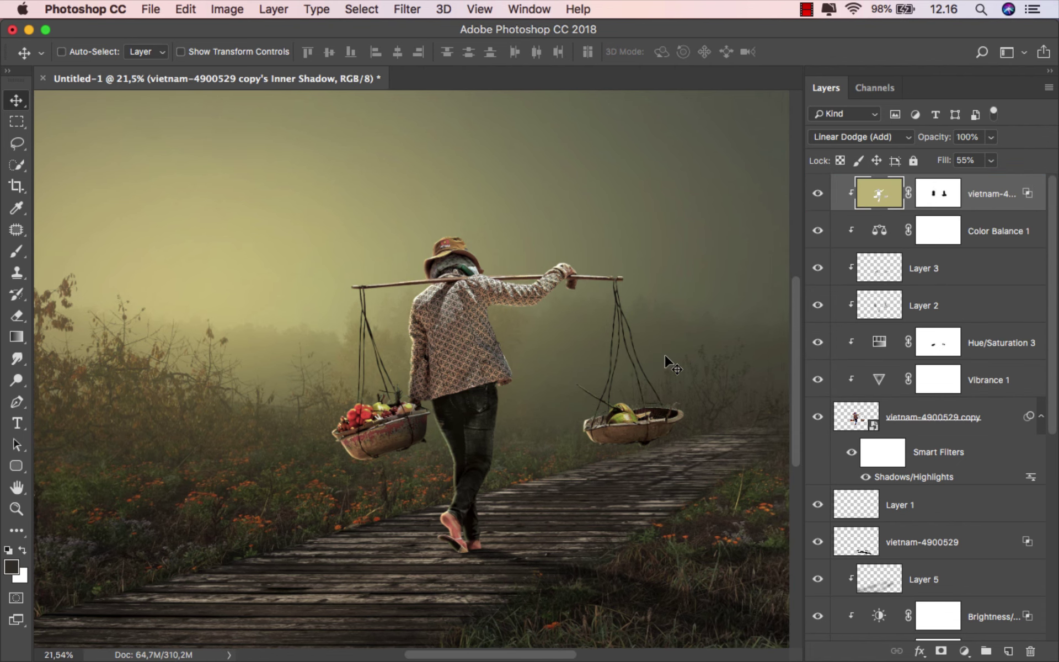
click(990, 229)
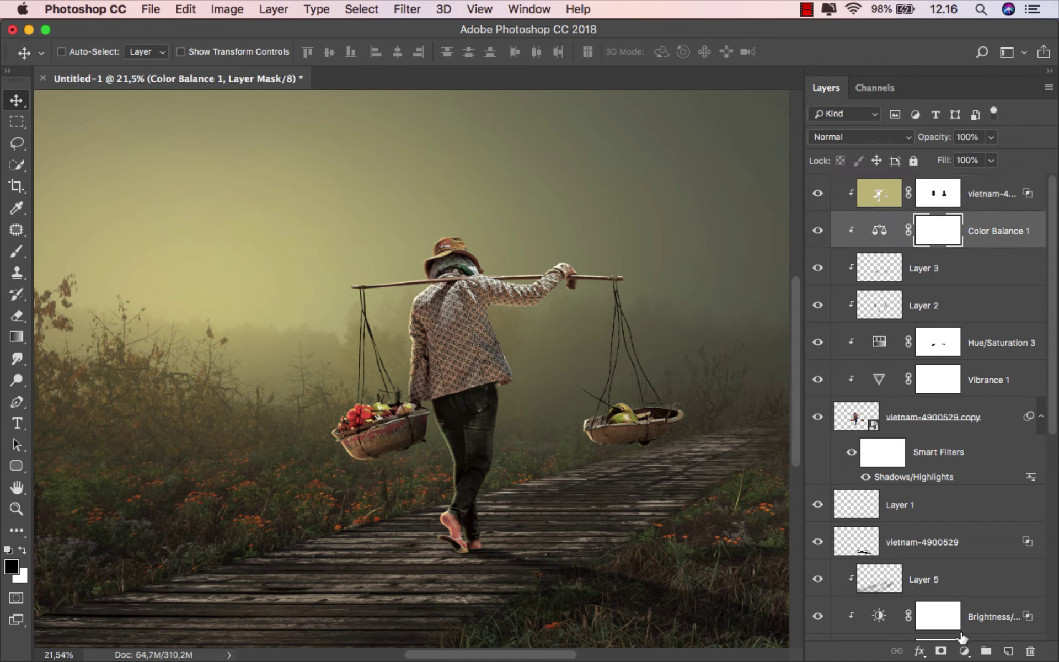
click(965, 650)
click(973, 402)
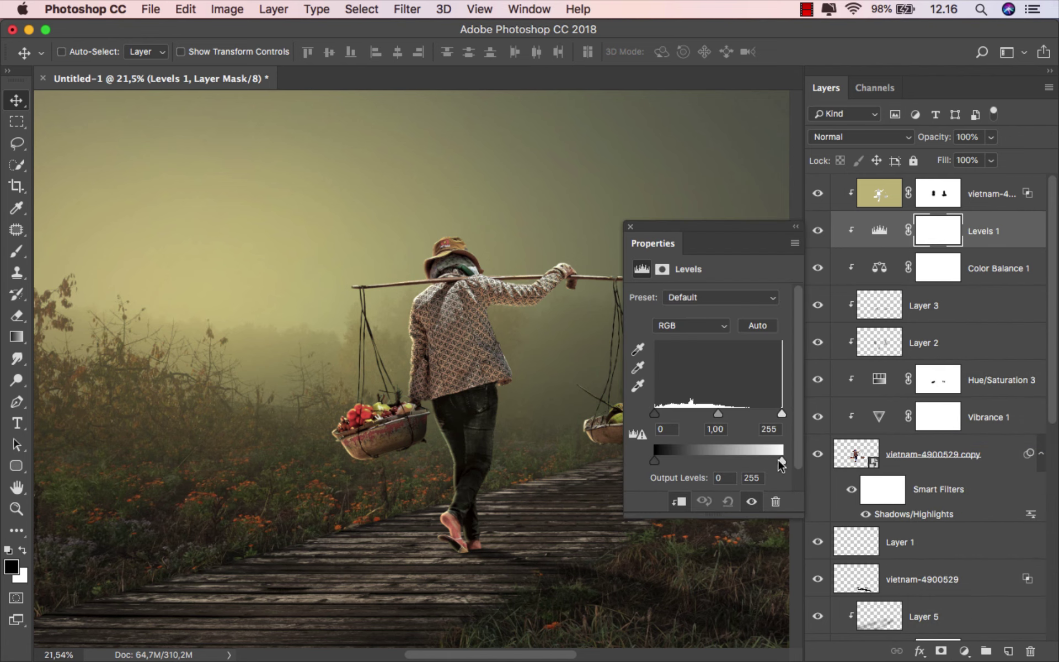
drag(768, 465, 744, 463)
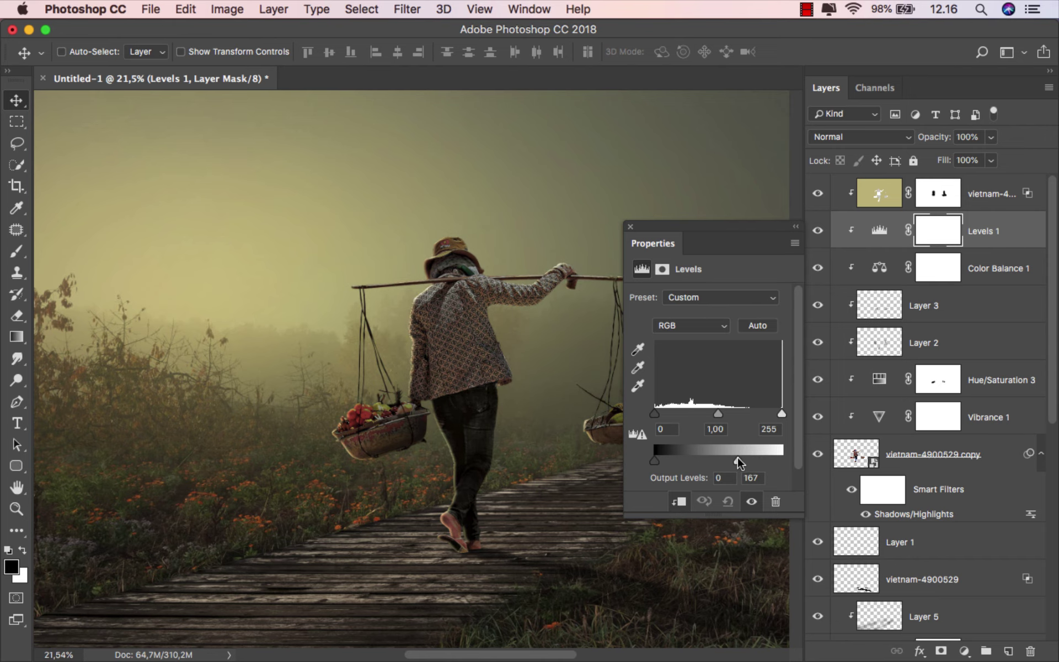
scroll(472, 450, down, 3)
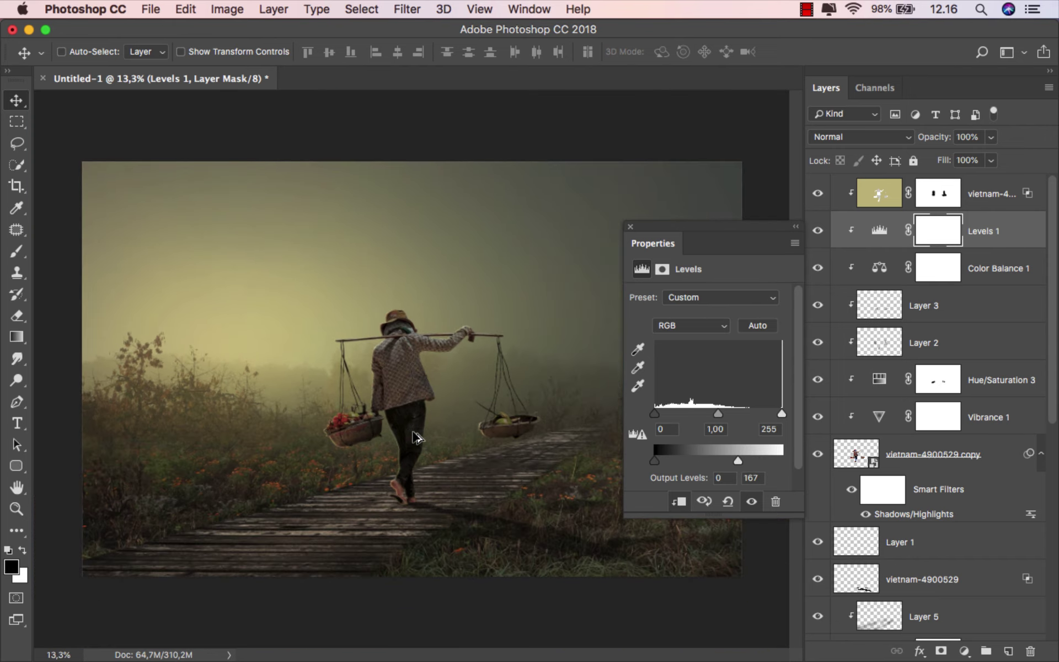
scroll(453, 439, up, 1)
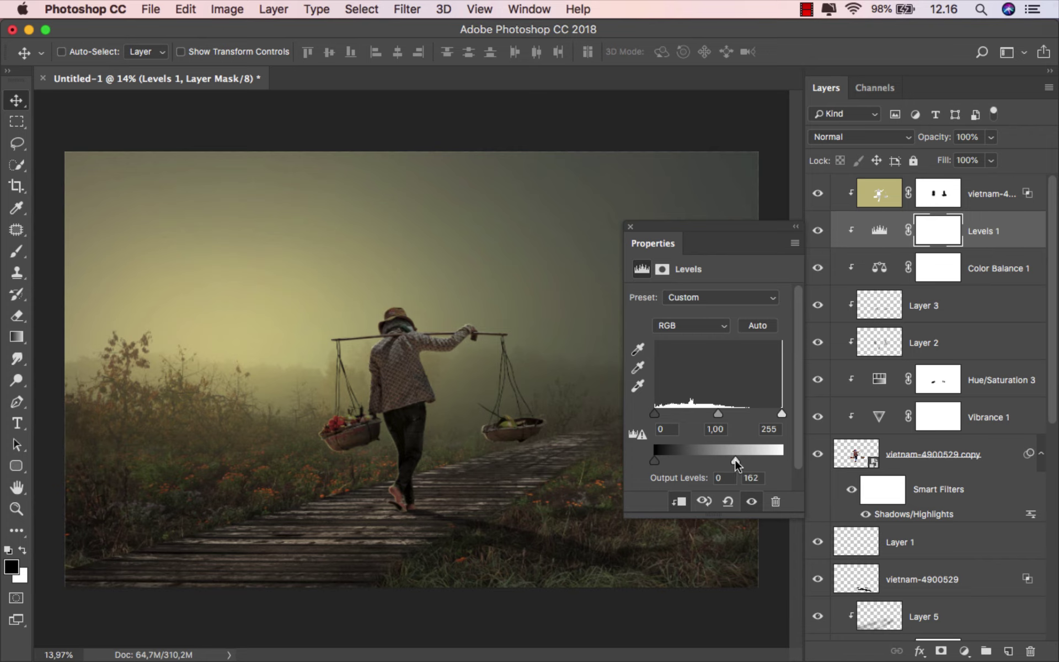
click(629, 224)
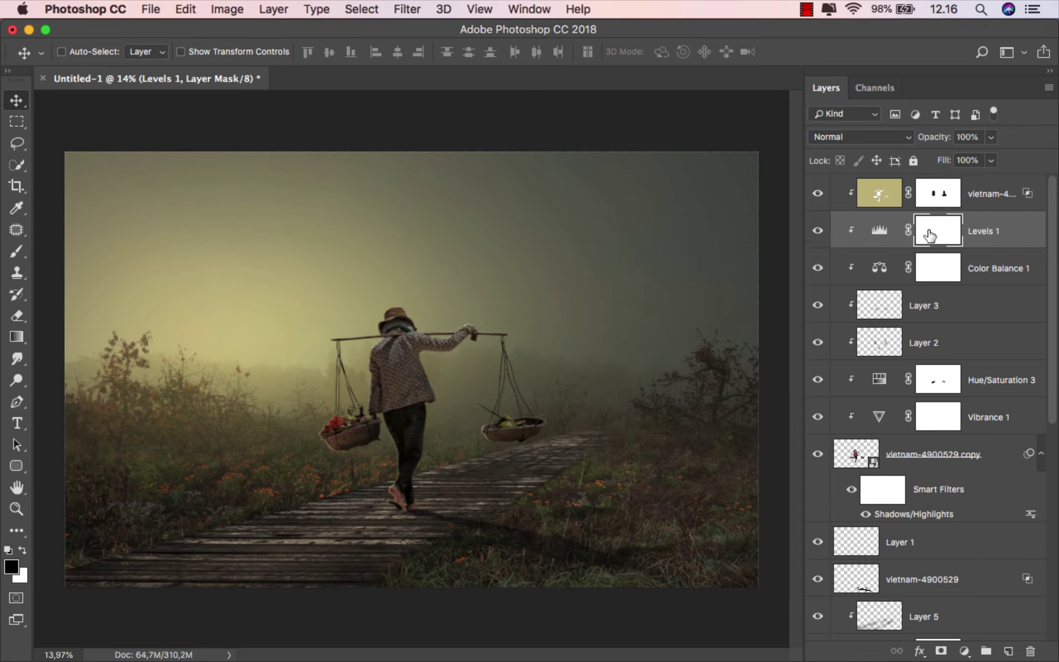
- Take a 130 px brush and mask the Levels darkening off the hat and jacket edge
right_click(18, 253)
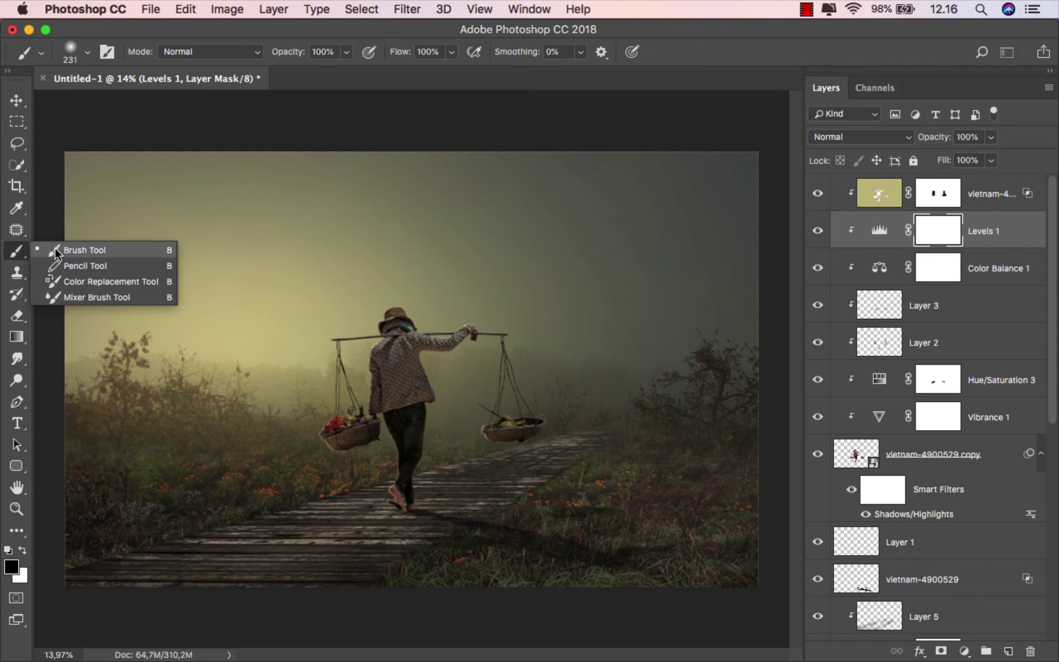
click(63, 247)
scroll(399, 298, up, 5)
drag(405, 299, 386, 299)
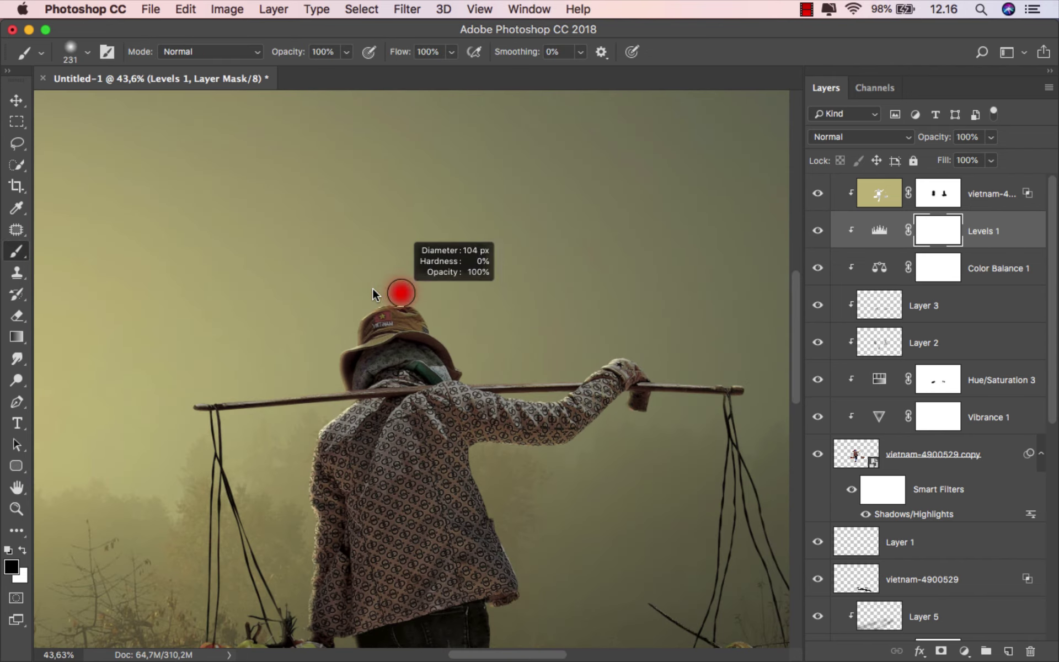
drag(354, 318, 331, 389)
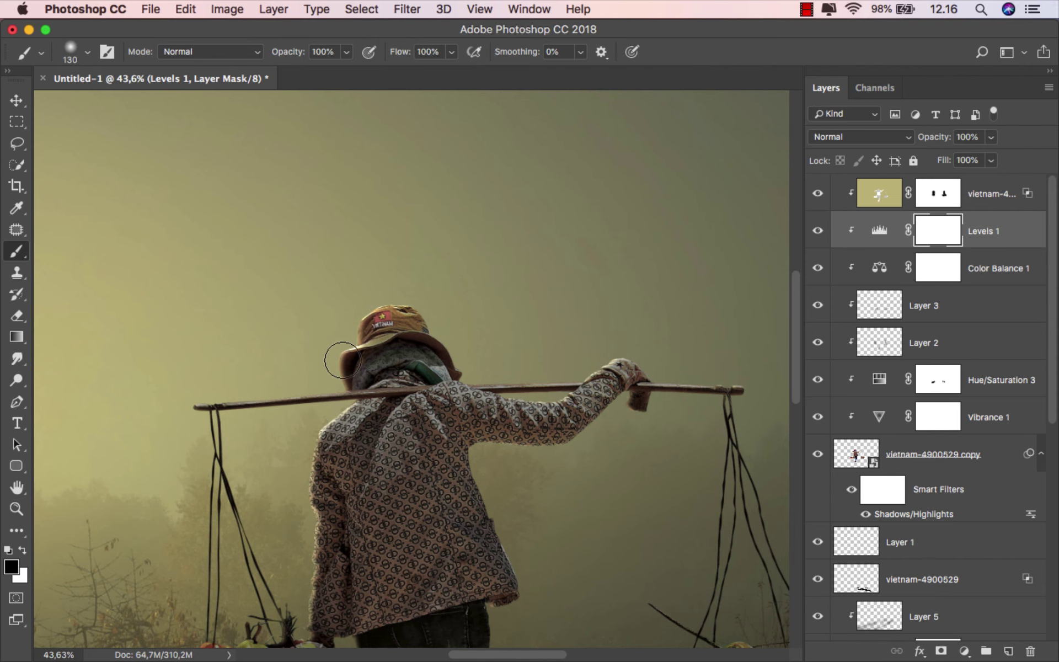
scroll(433, 254, down, 5)
mouse_move(442, 249)
mouse_down()
mouse_move(419, 344)
mouse_move(421, 480)
mouse_move(411, 472)
mouse_up()
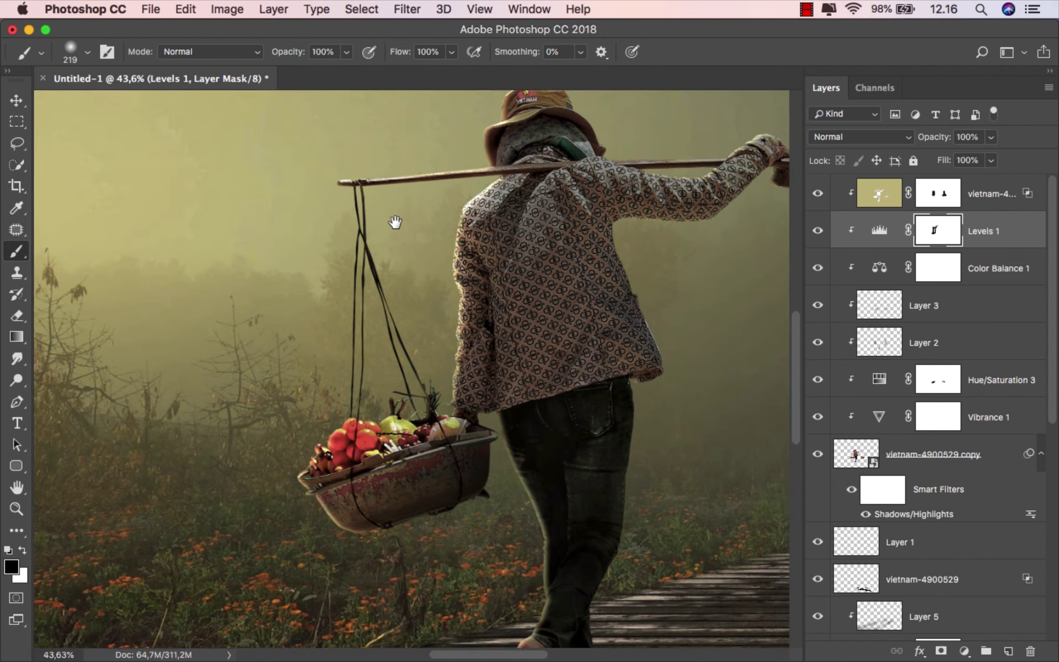
- Enlarge the brush to about 319 px and lift the darkening on the jacket under the arm
scroll(395, 221, down, 5)
scroll(360, 516, down, 3)
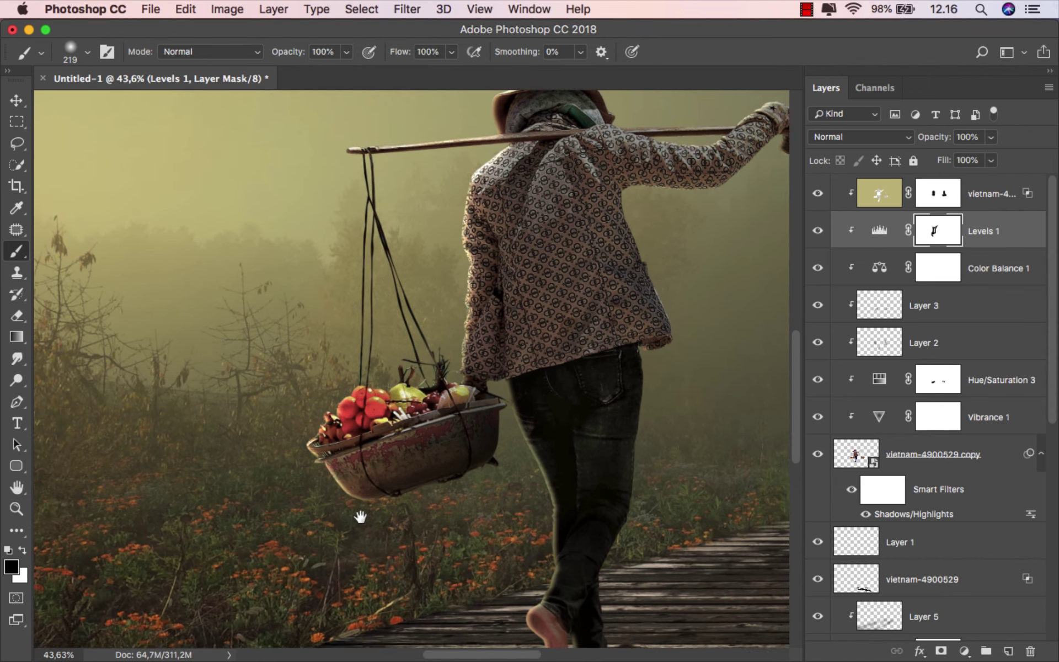
scroll(445, 398, down, 3)
mouse_move(449, 315)
mouse_down()
mouse_move(477, 314)
mouse_move(469, 284)
mouse_move(622, 244)
mouse_up()
scroll(500, 276, up, 3)
drag(610, 398, 577, 402)
drag(426, 418, 657, 403)
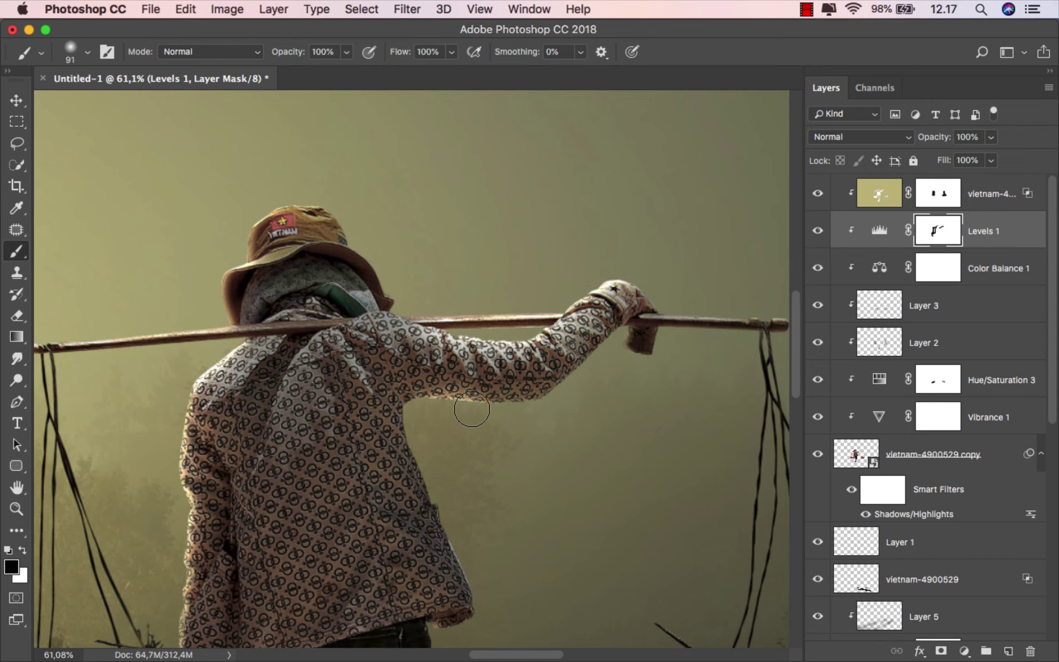
- Mask the Levels darkening along the pole and across the right basket ropes with a 348 px brush
scroll(574, 409, right, 5)
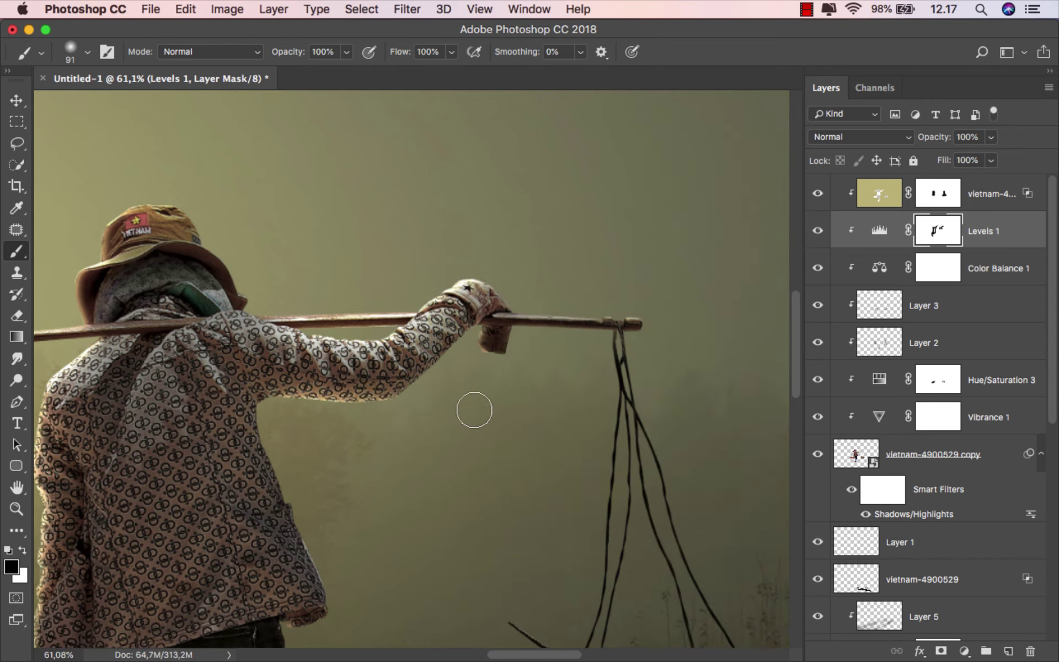
drag(568, 339, 577, 343)
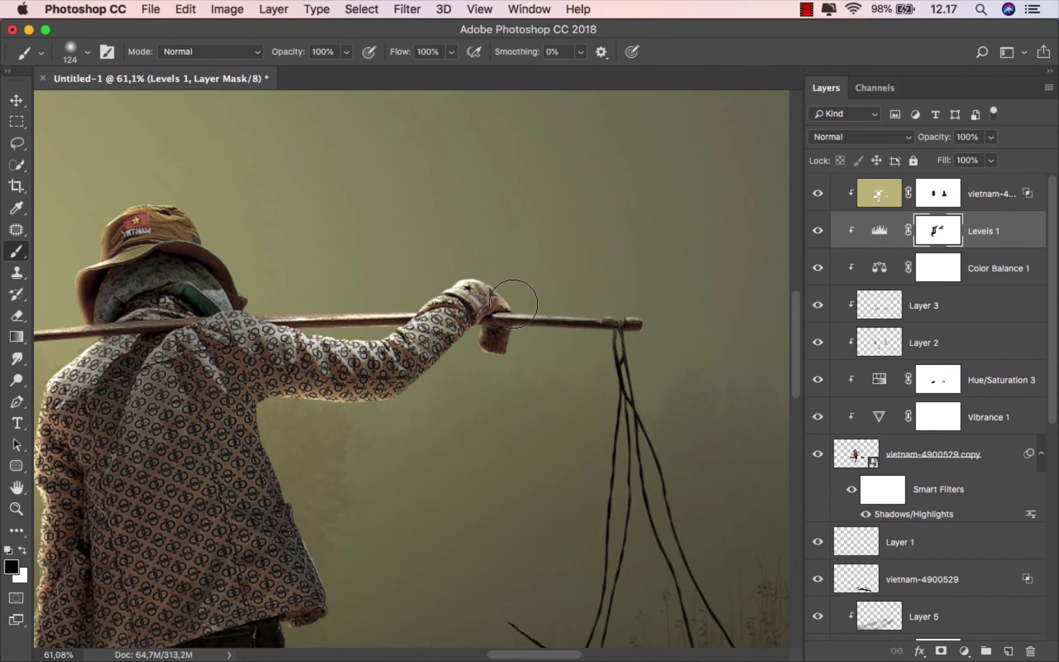
drag(513, 319, 665, 305)
scroll(665, 305, down, 3)
drag(579, 291, 596, 292)
drag(589, 361, 492, 265)
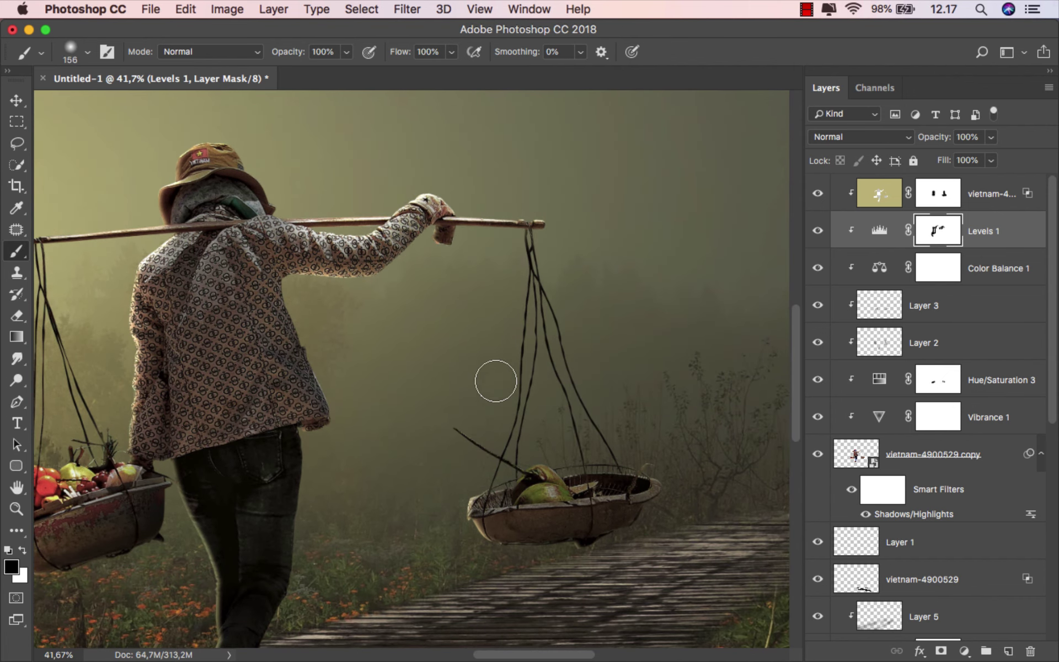
drag(491, 378, 489, 438)
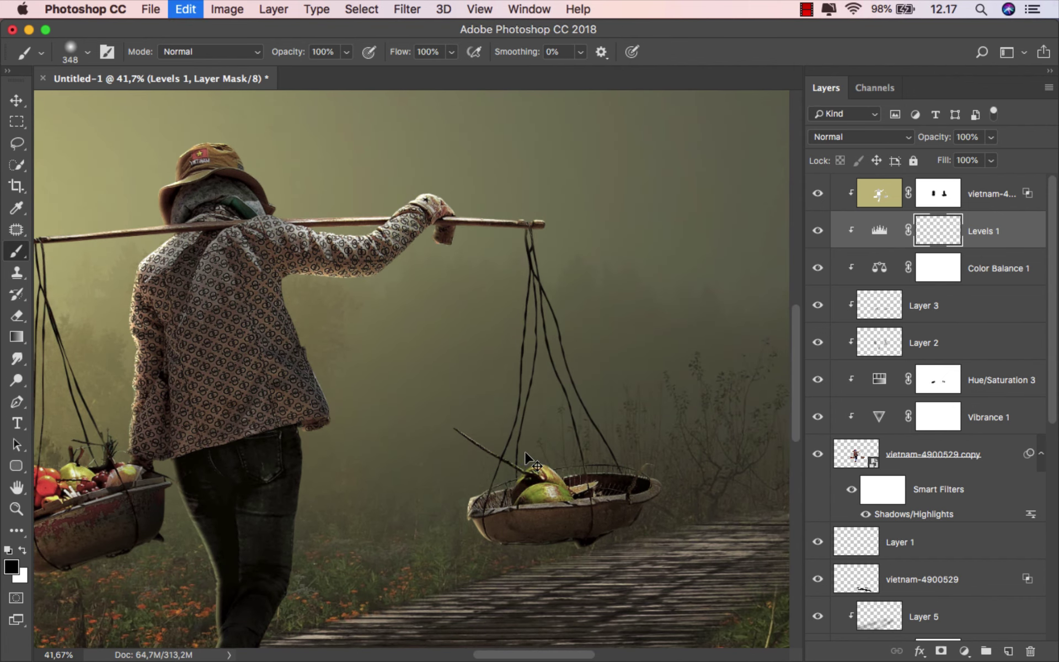
mouse_move(508, 467)
mouse_down()
mouse_move(458, 442)
mouse_move(510, 488)
mouse_move(509, 508)
mouse_move(561, 516)
mouse_move(525, 449)
mouse_move(536, 462)
mouse_up()
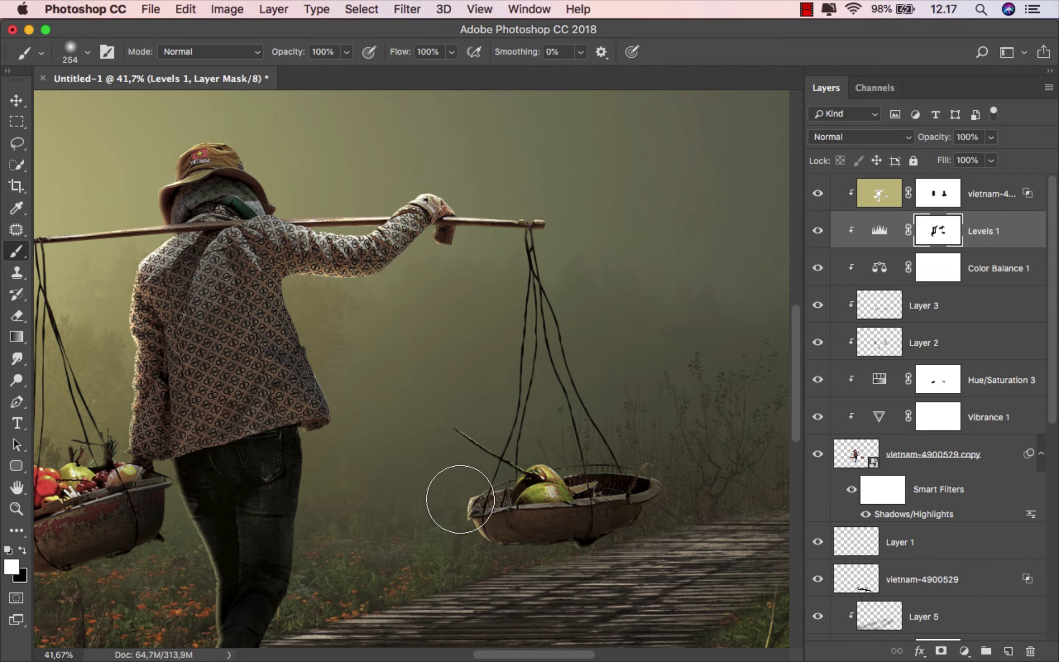
drag(453, 438, 662, 449)
- Pan over the left basket, legs and boardwalk, then toggle Levels 1 off and on
drag(333, 447, 550, 433)
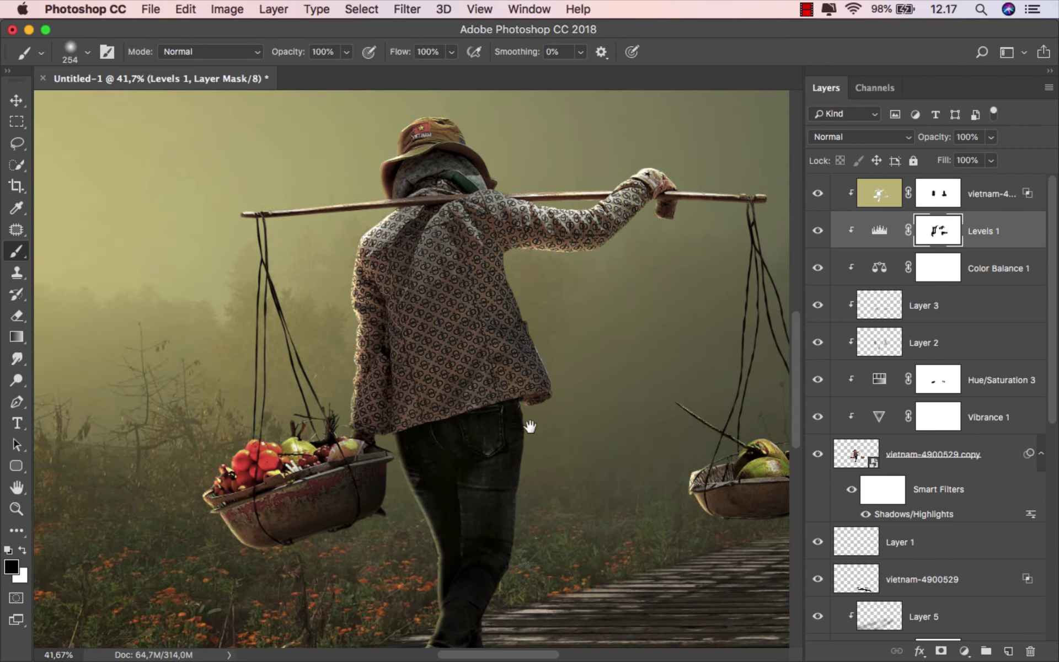
drag(414, 473, 420, 442)
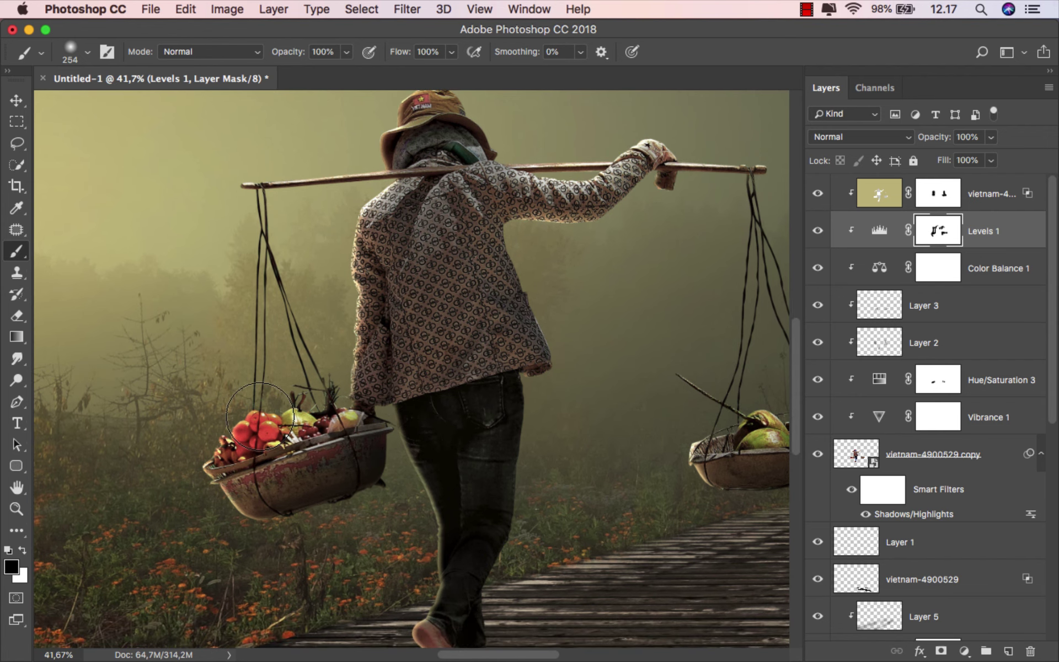
drag(322, 544, 327, 472)
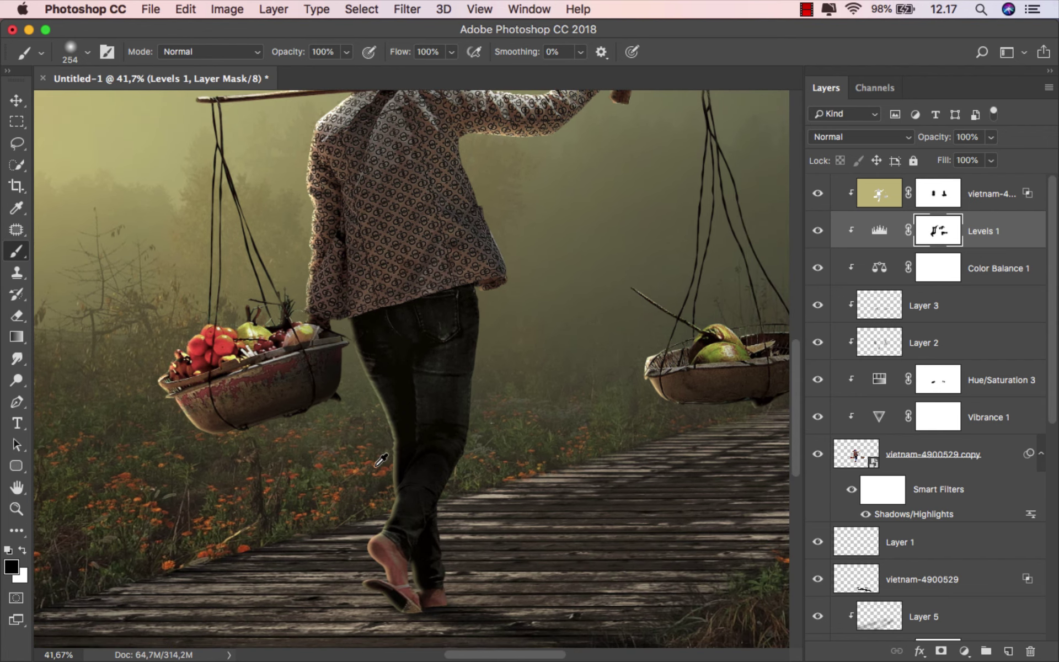
scroll(327, 471, down, 3)
scroll(454, 473, down, 2)
scroll(454, 473, down, 2)
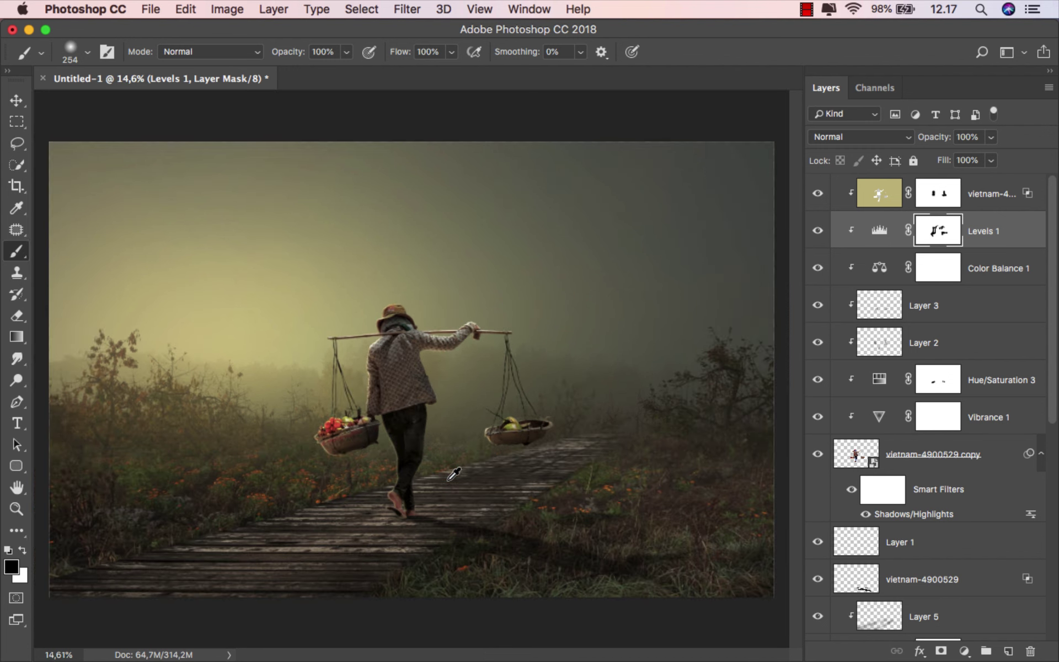
scroll(454, 472, up, 2)
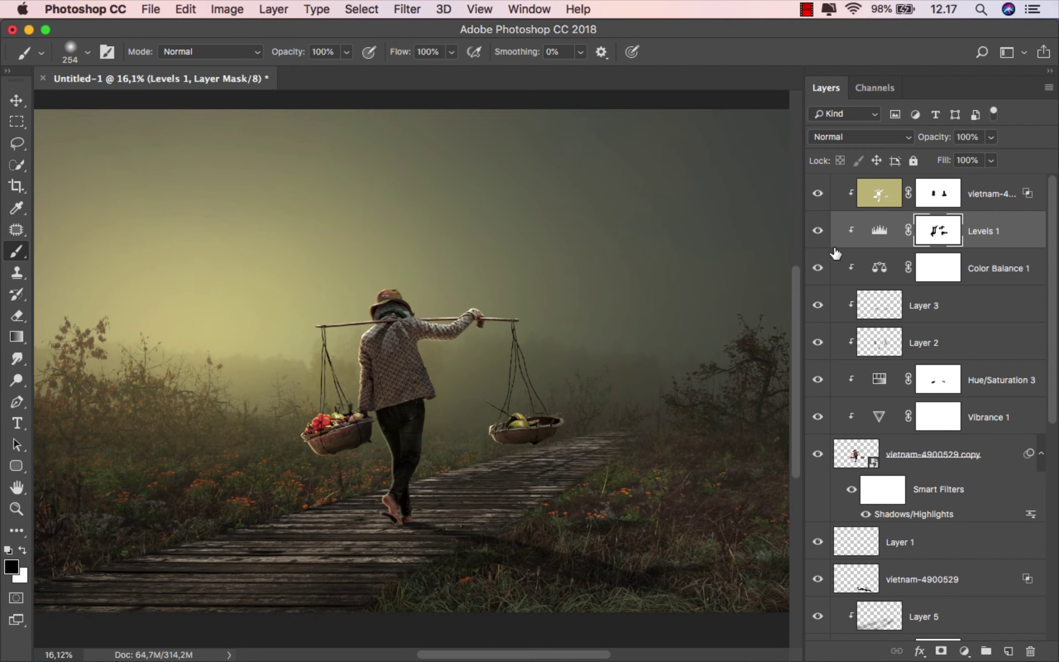
click(819, 231)
click(820, 233)
- Set the brush to about 481 px, fit the image on screen, and recheck Levels 1
scroll(657, 303, down, 1)
key(bracketright)
key(bracketright)
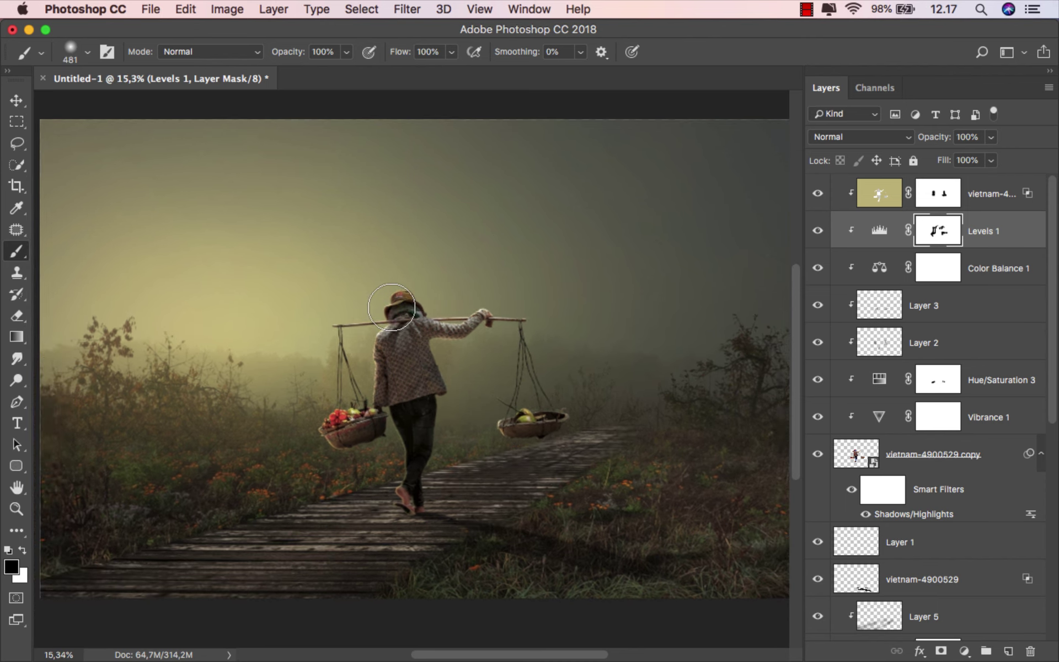
scroll(391, 307, up, 2)
scroll(389, 304, up, 2)
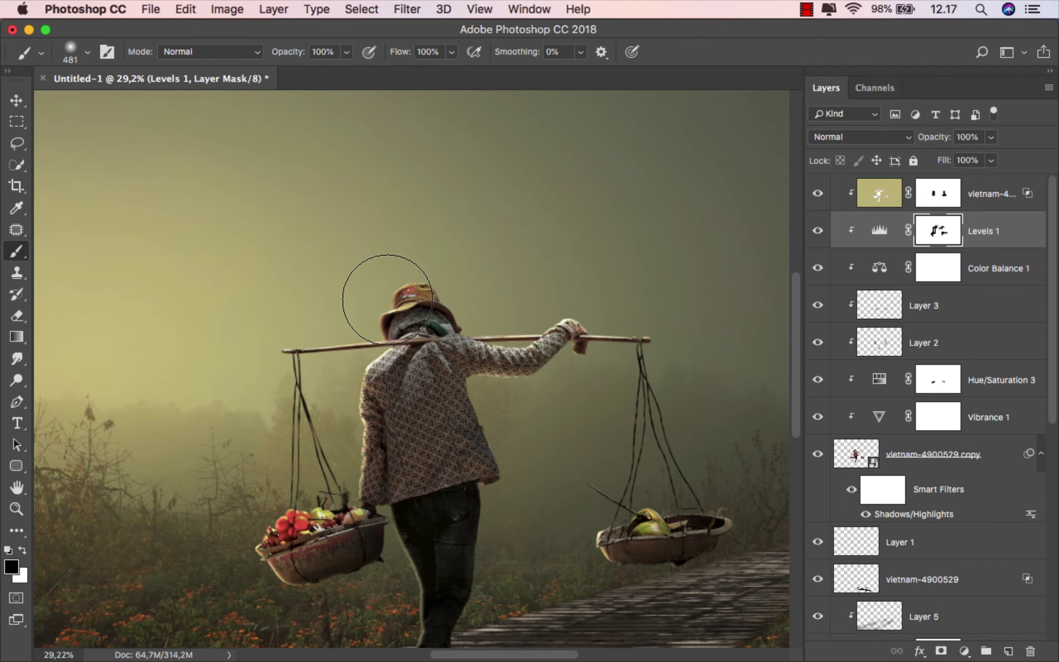
scroll(364, 330, down, 3)
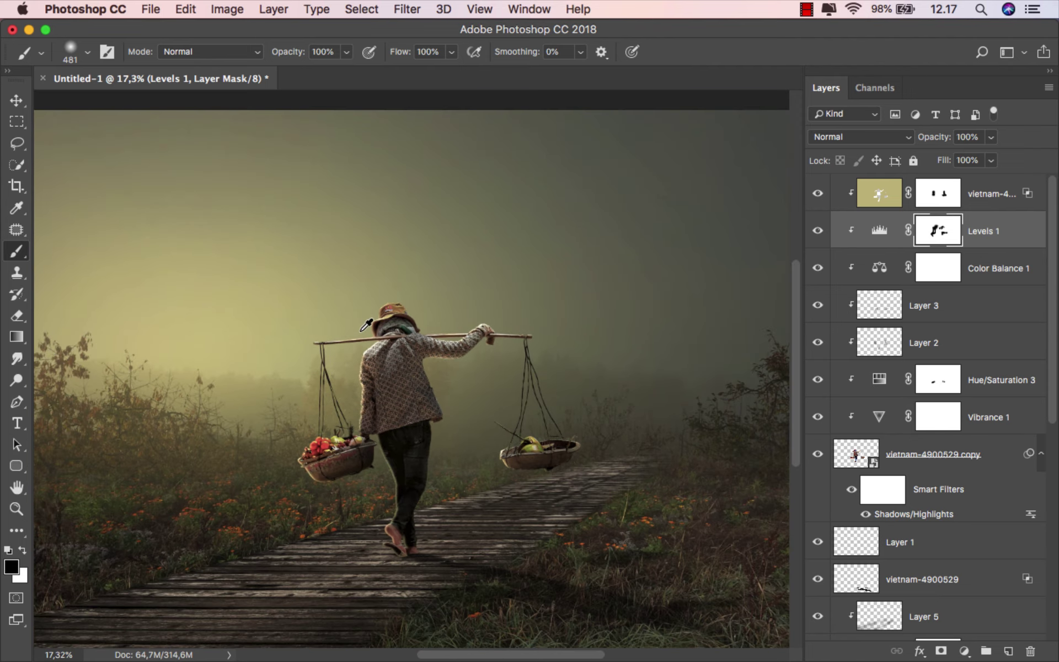
key(super+0)
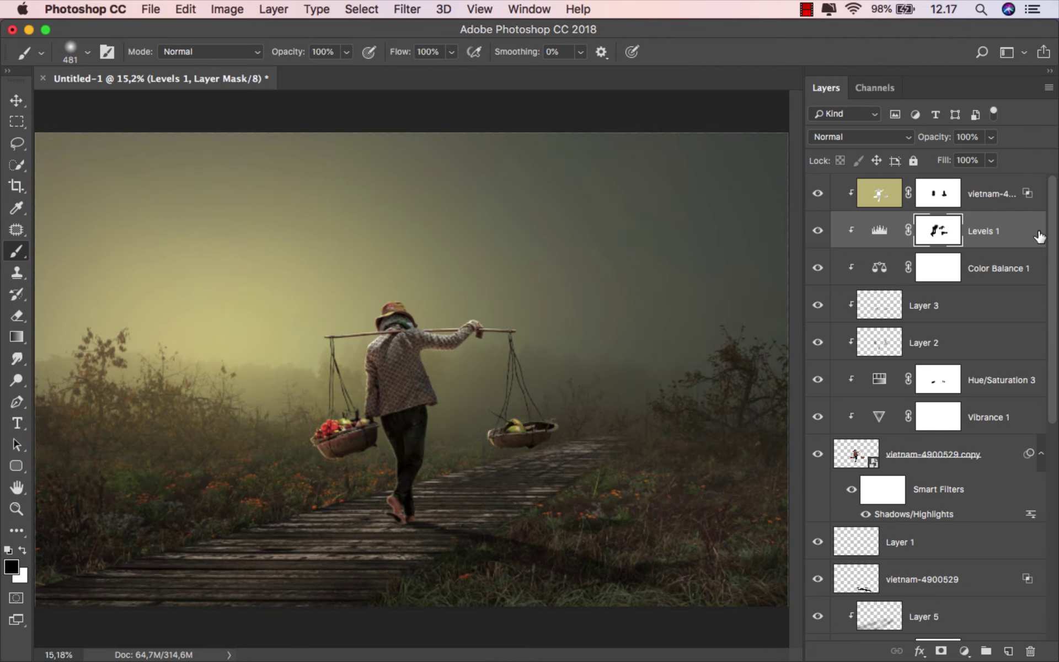
click(879, 230)
click(818, 230)
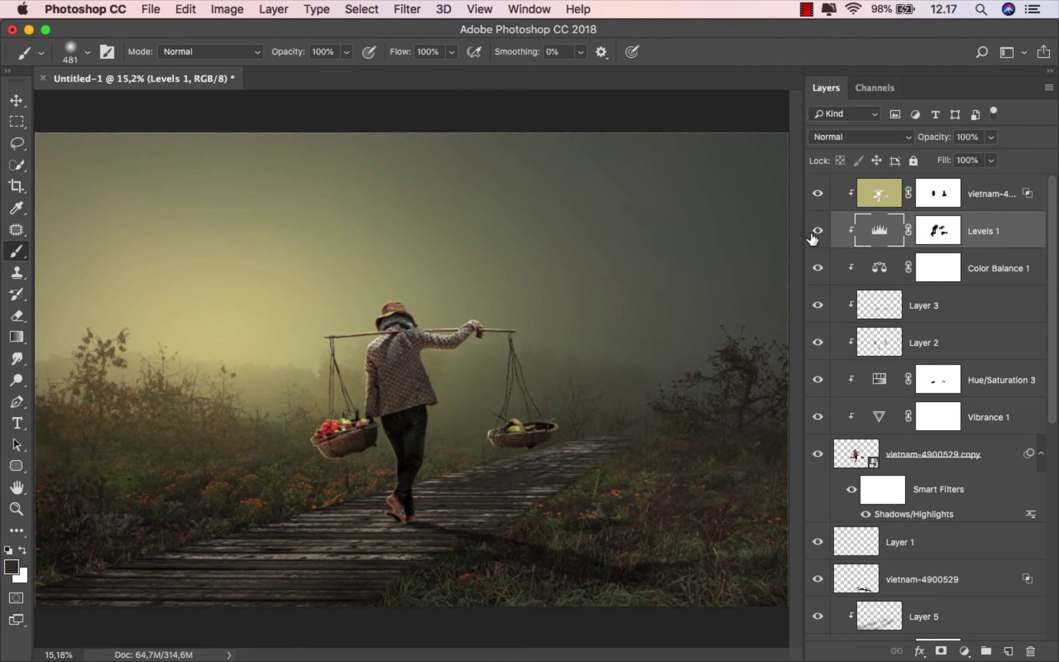
- Stamp all visible layers into new Layer 6, make it a smart object, and launch Camera Raw Filter
click(996, 194)
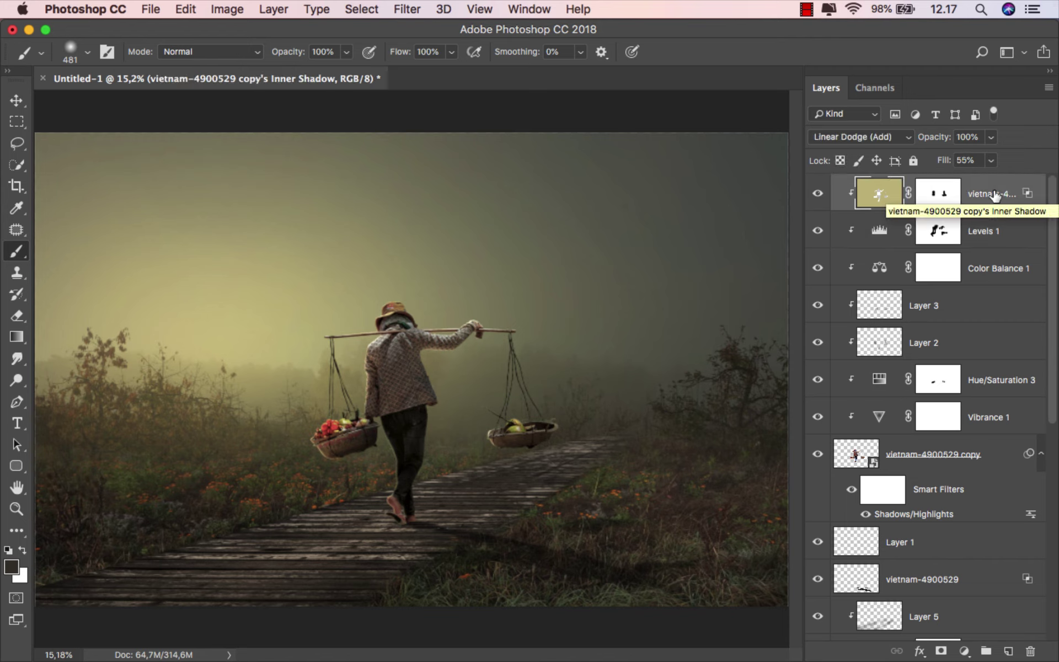
click(1009, 650)
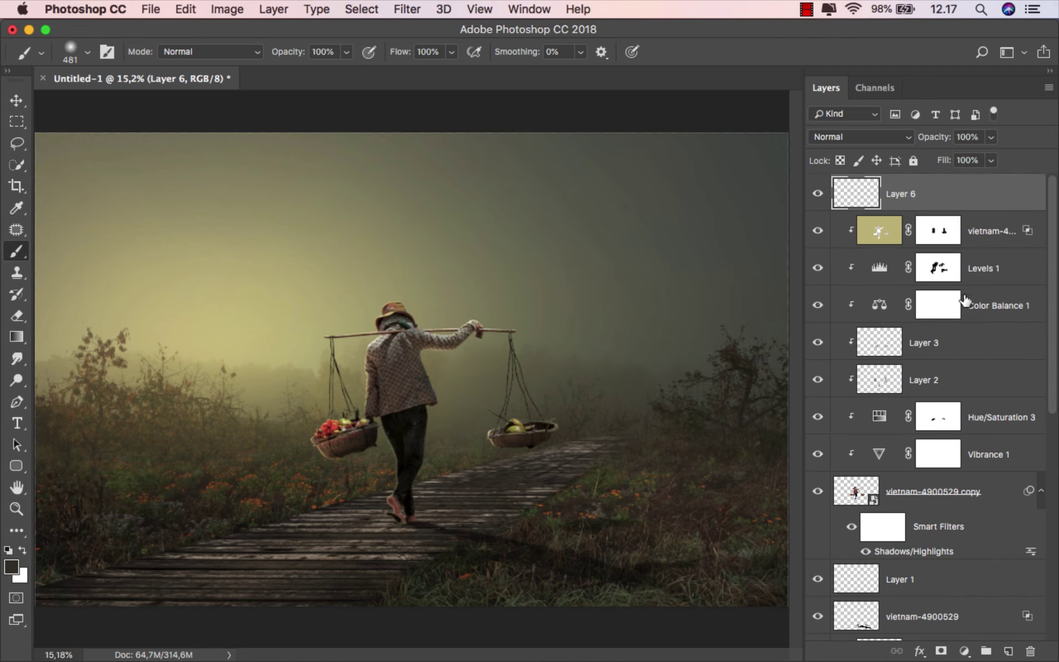
key(super+alt+shift+e)
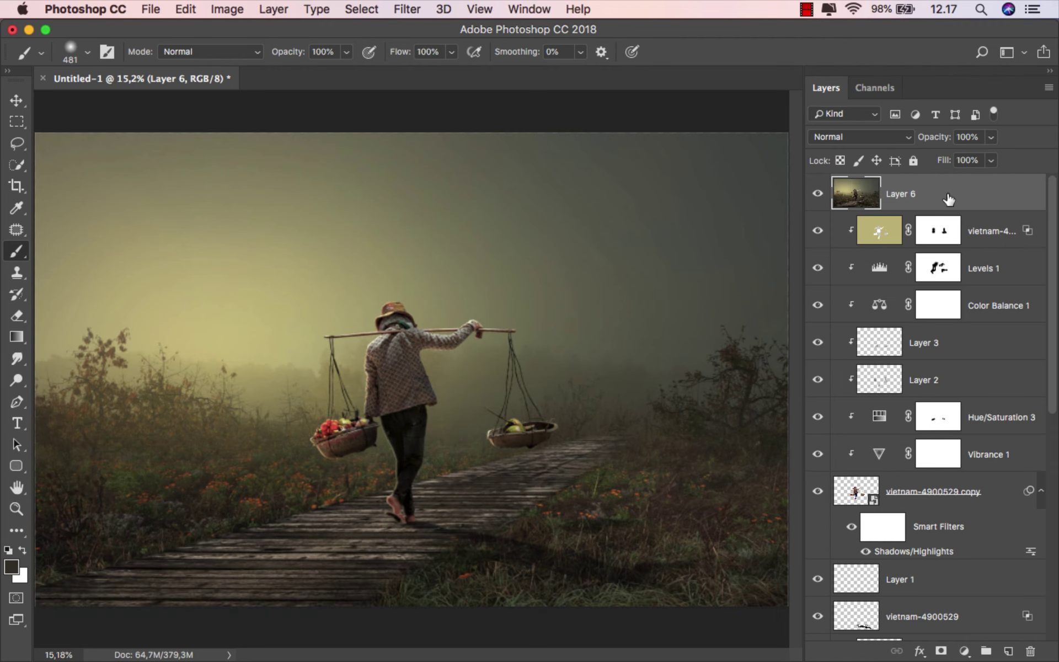
right_click(947, 193)
click(843, 380)
click(409, 10)
click(495, 113)
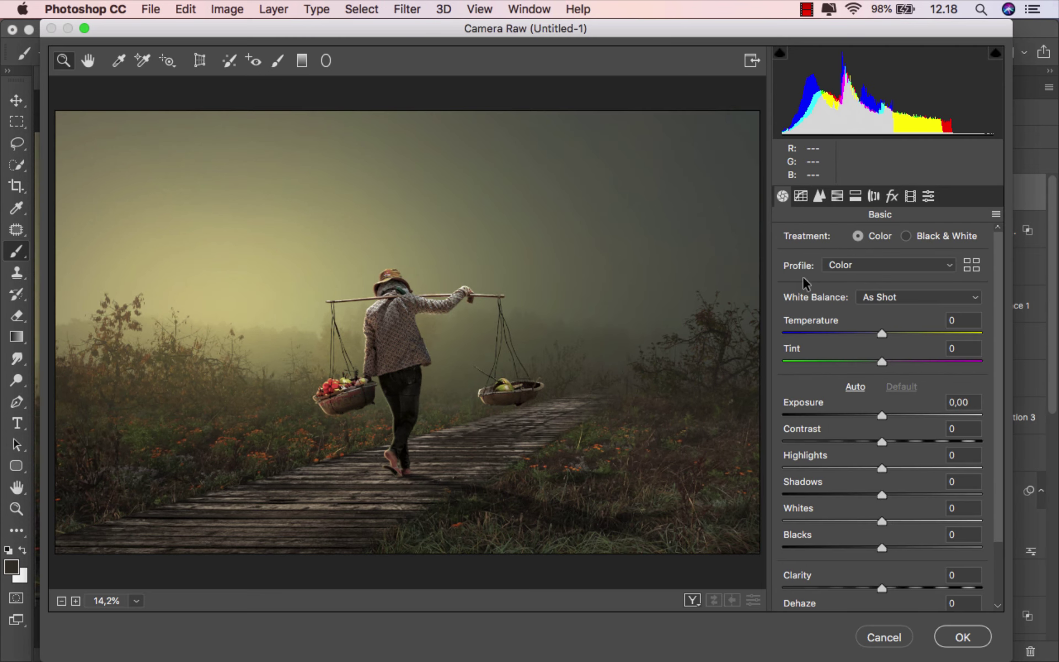
- Drag the Basic sliders to Temperature +4, Tint -5, Exposure +0,05, Contrast +10 and Whites +29
drag(883, 330, 877, 364)
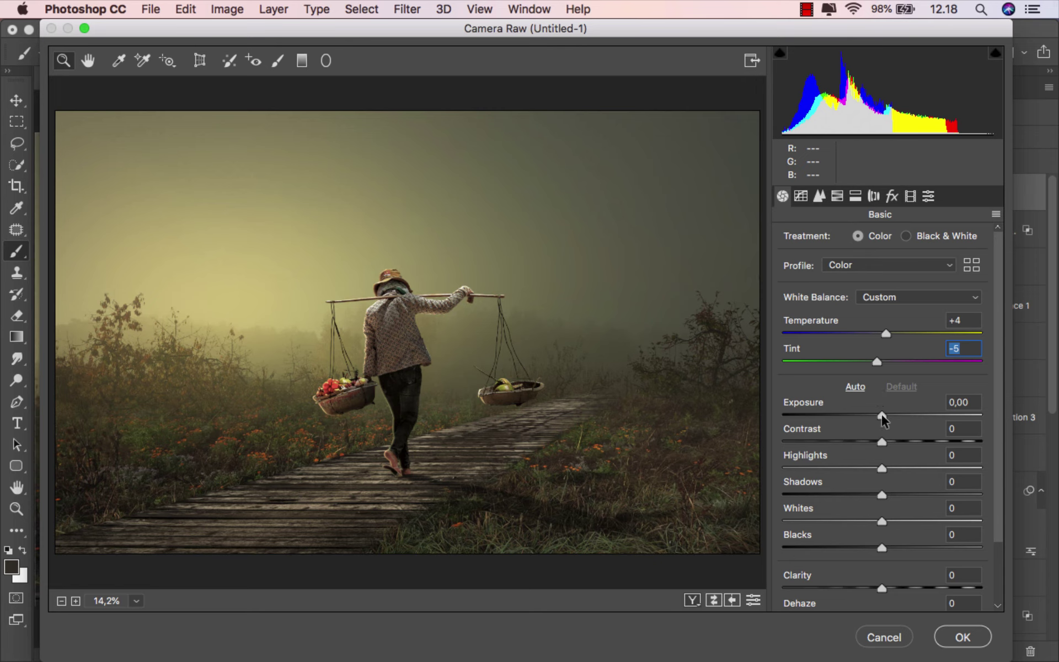
drag(882, 415, 892, 440)
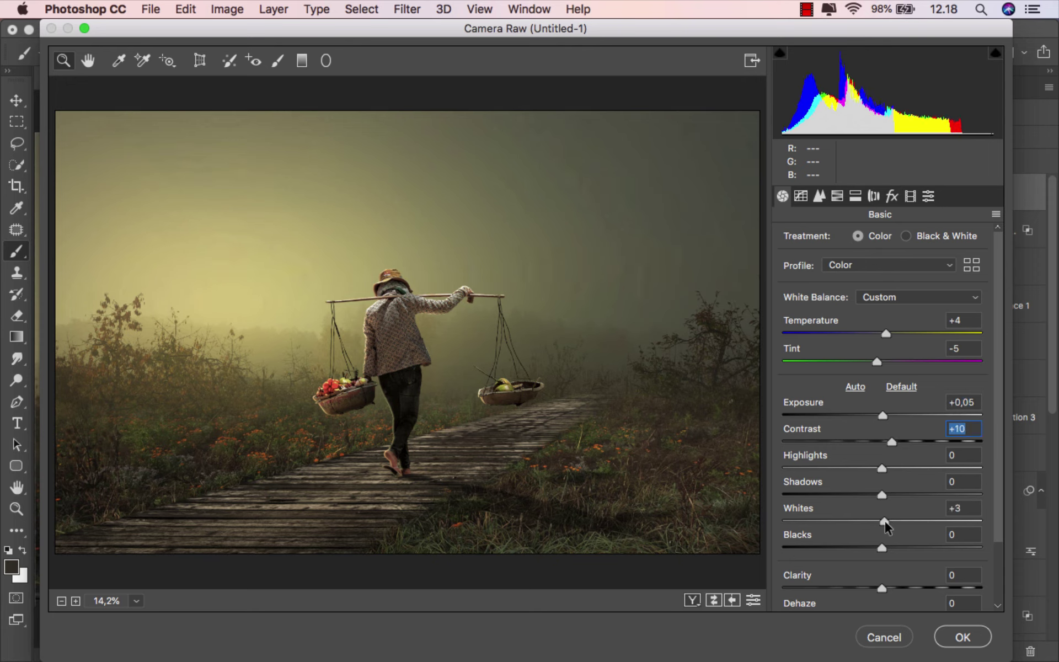
drag(885, 521, 911, 519)
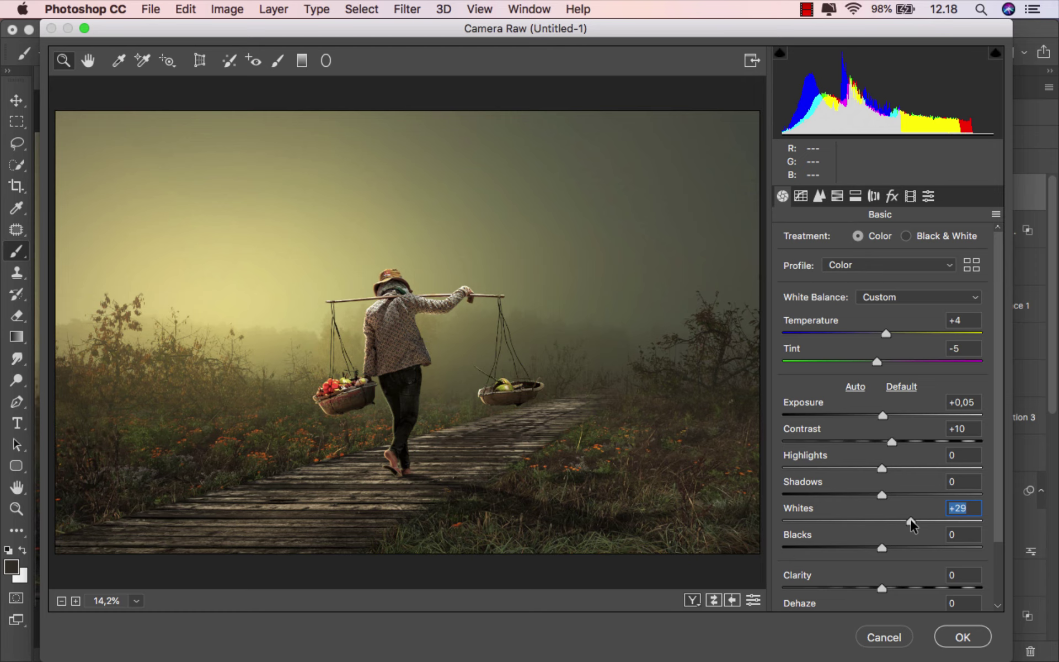
- Set the HSL hue of Greens to -100 and Yellows to -8
click(837, 196)
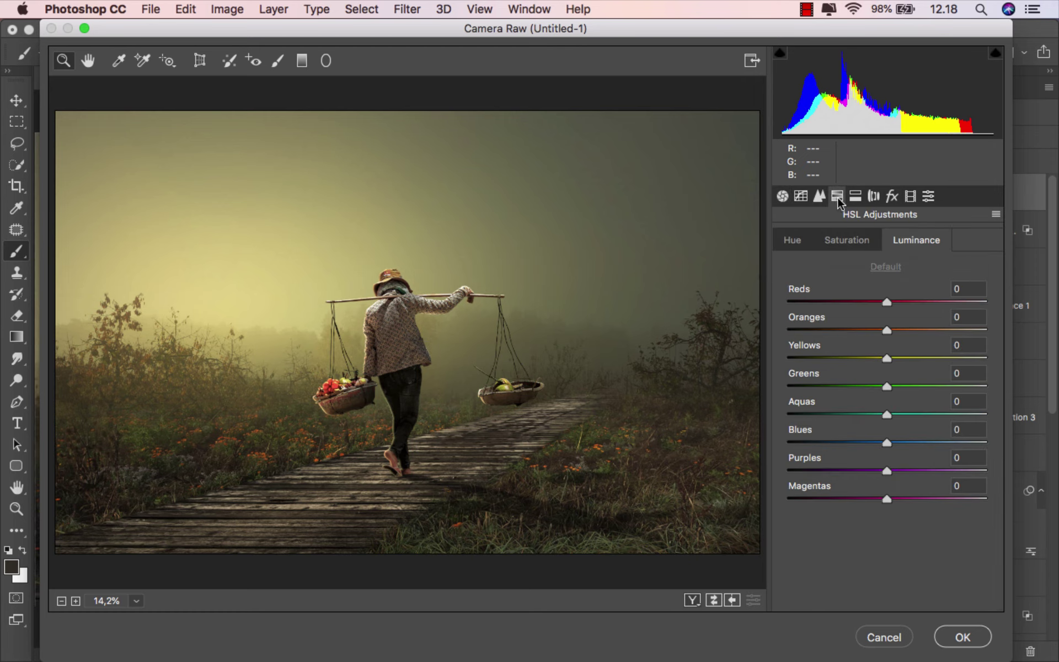
click(794, 242)
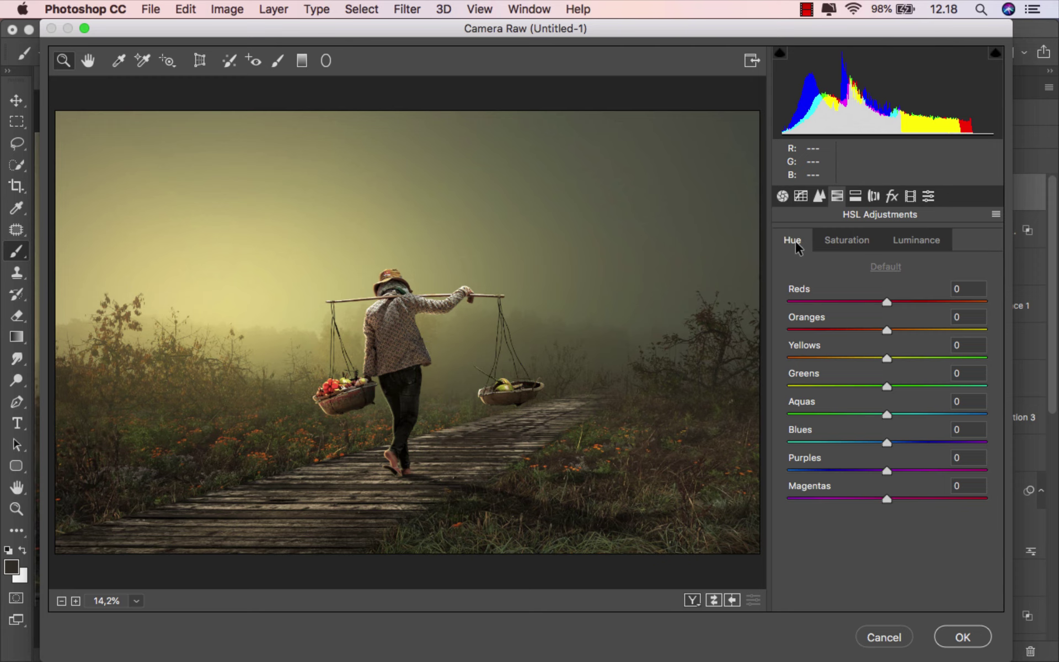
drag(887, 387, 771, 382)
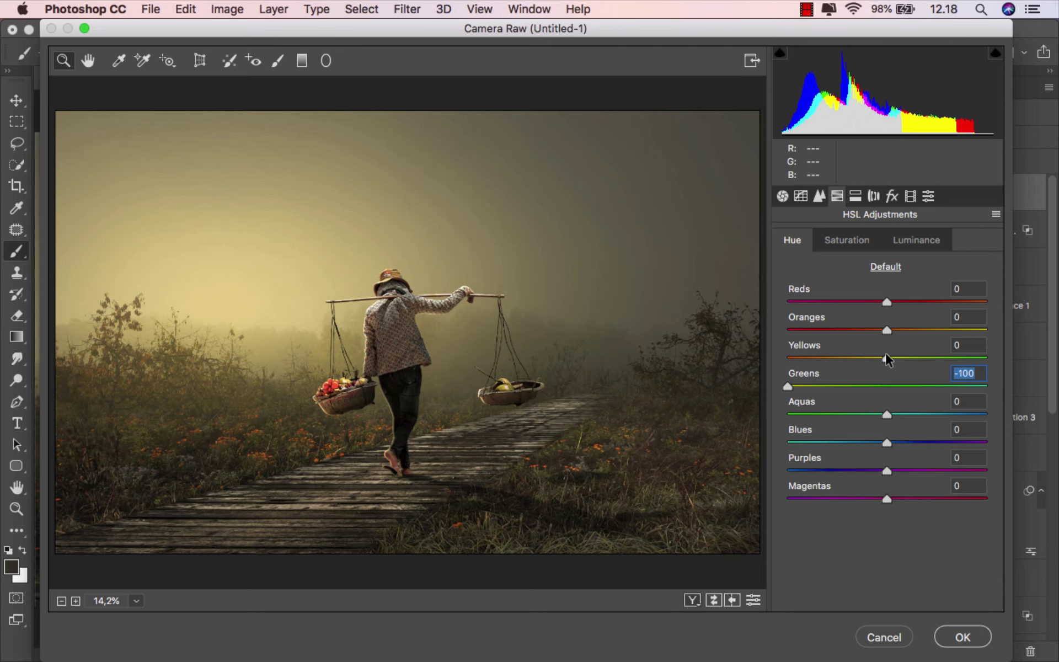
drag(887, 359, 879, 359)
click(878, 357)
- Set saturation of Yellows +30 and Oranges +28, and Orange luminance +28
click(843, 238)
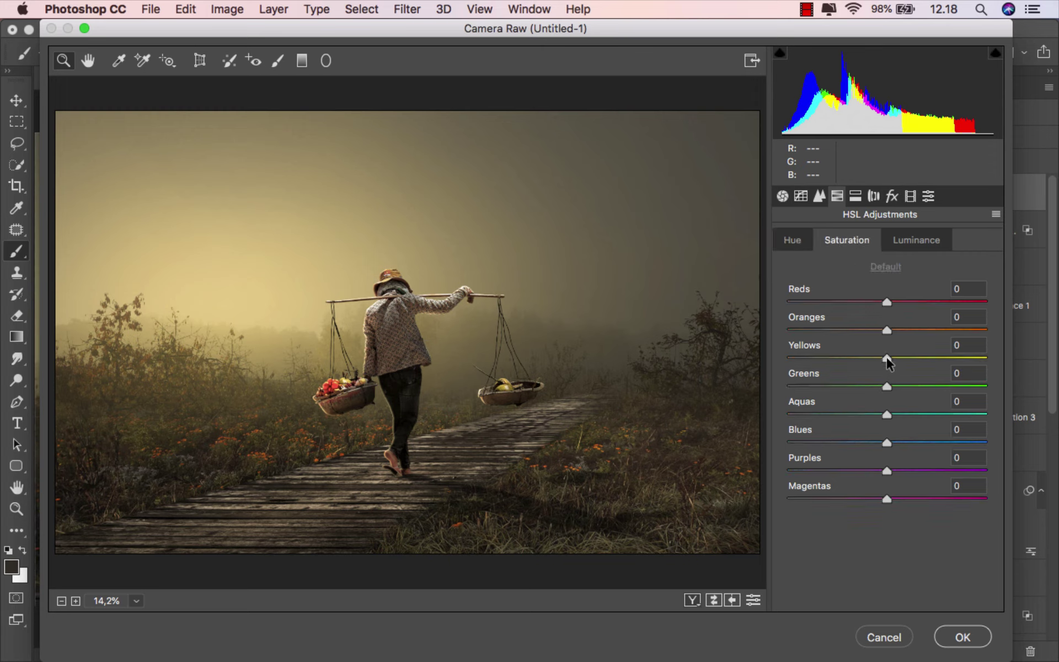
drag(887, 357, 920, 354)
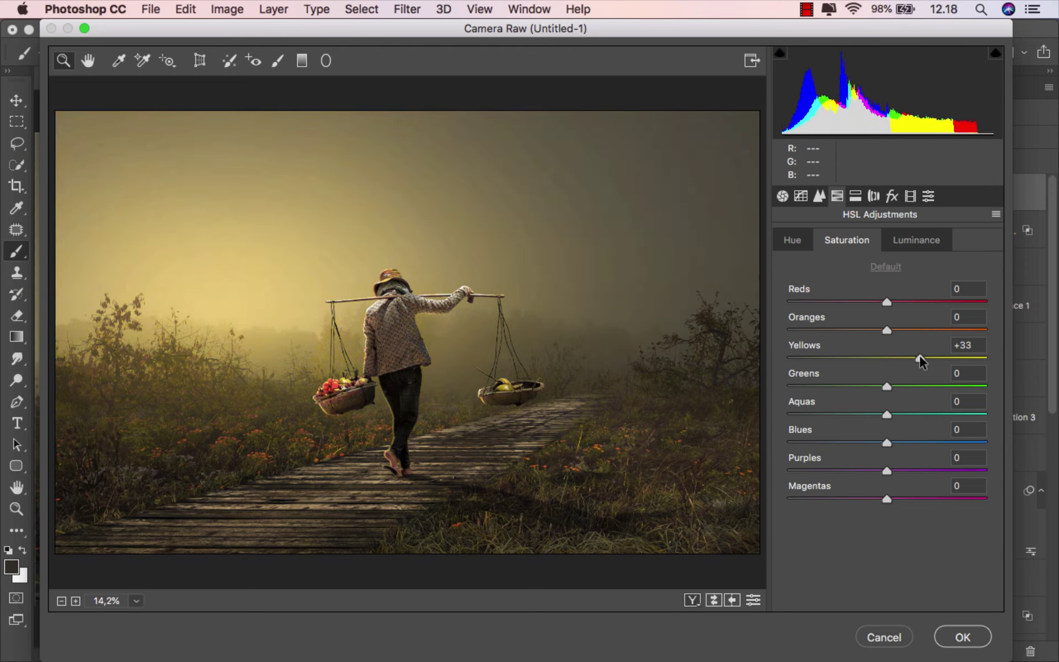
mouse_move(920, 357)
mouse_down()
mouse_move(951, 358)
mouse_move(927, 358)
mouse_up()
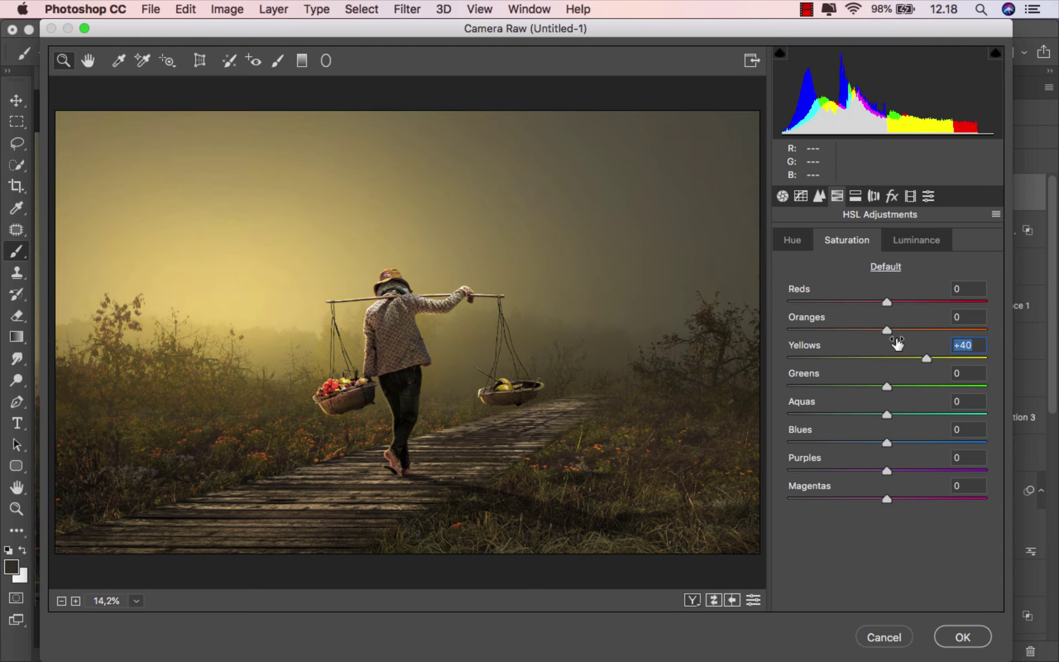
drag(886, 330, 911, 330)
drag(919, 331, 915, 331)
click(919, 357)
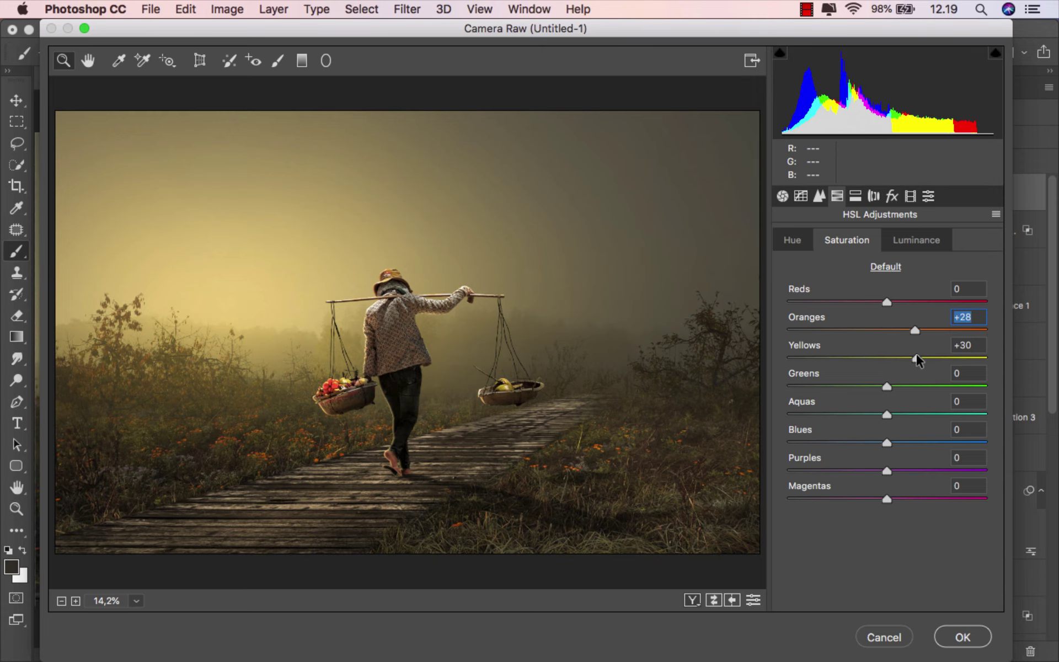
click(918, 359)
click(911, 243)
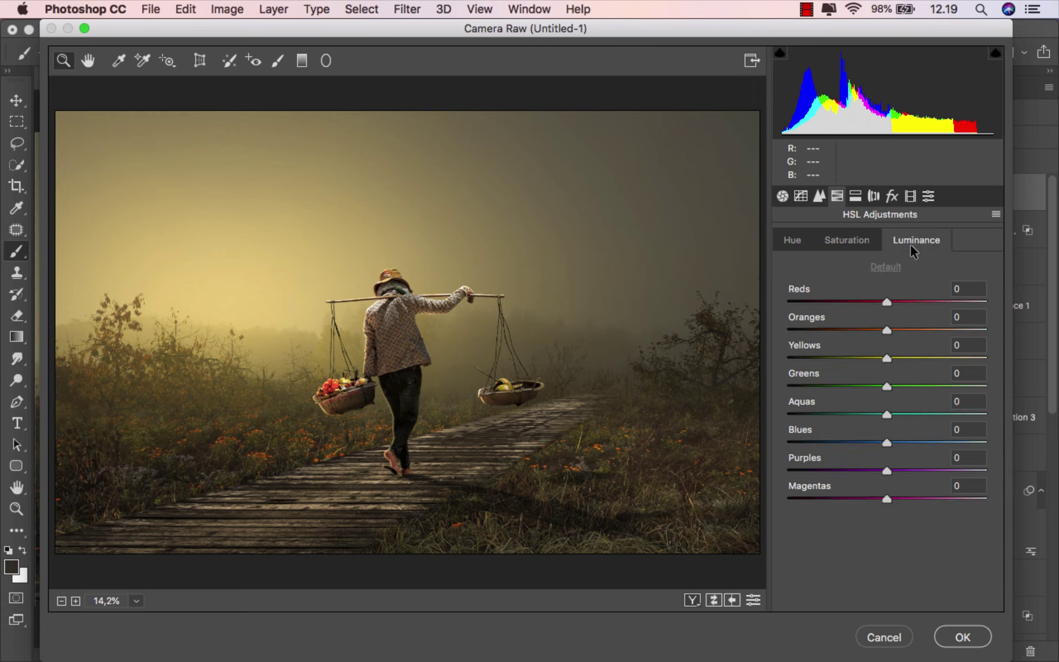
mouse_move(888, 330)
mouse_down()
mouse_move(997, 310)
mouse_move(916, 327)
mouse_up()
- Set vignette amount -4; calibrate Blue hue -10/sat +25, Green hue +21/sat +11, Red sat +16
click(892, 197)
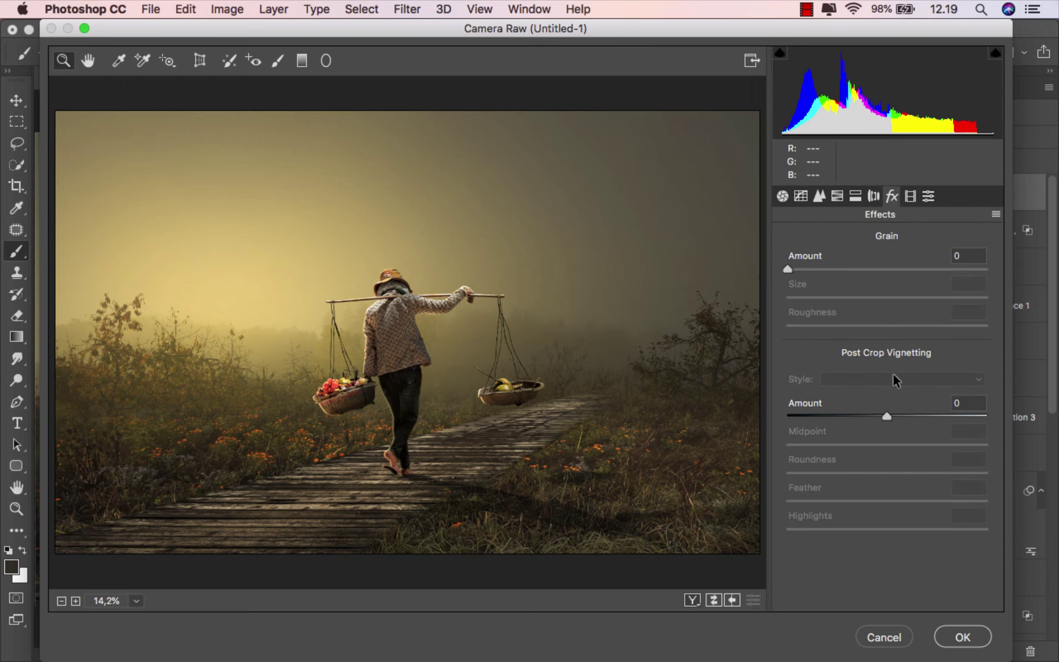
mouse_move(885, 415)
mouse_down()
mouse_move(845, 415)
mouse_move(881, 415)
mouse_up()
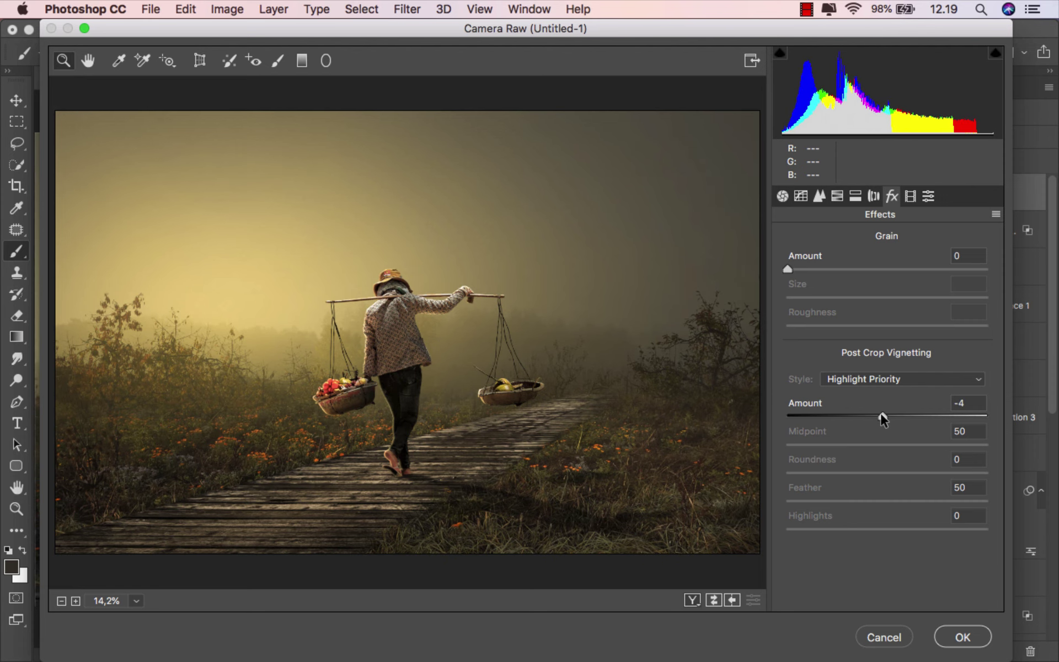
click(911, 198)
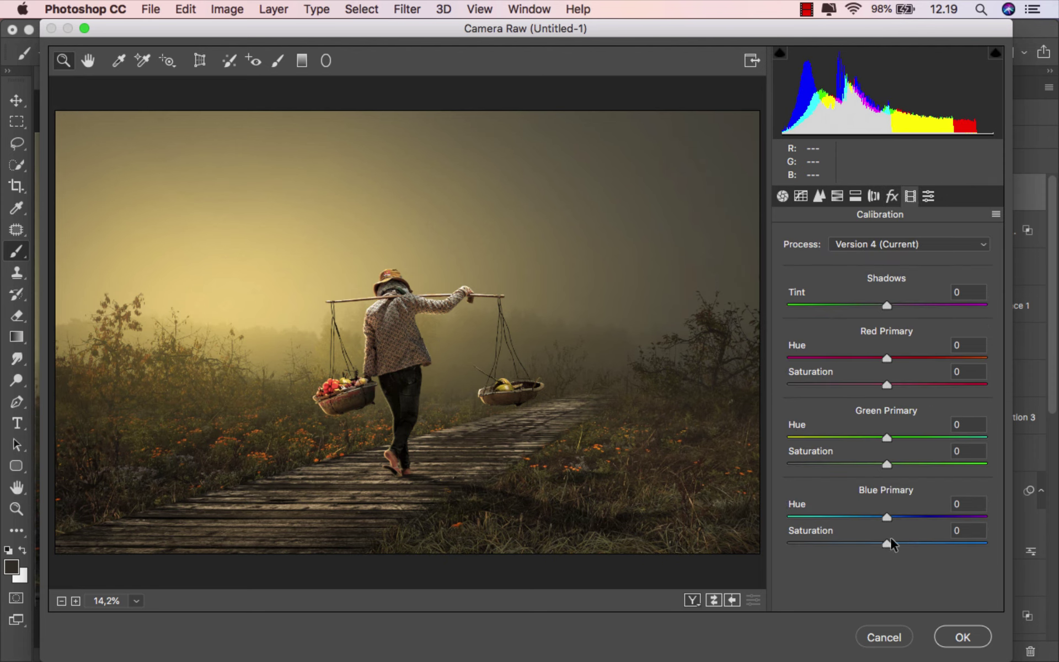
mouse_move(888, 544)
mouse_down()
mouse_move(914, 538)
mouse_move(804, 518)
mouse_move(877, 513)
mouse_up()
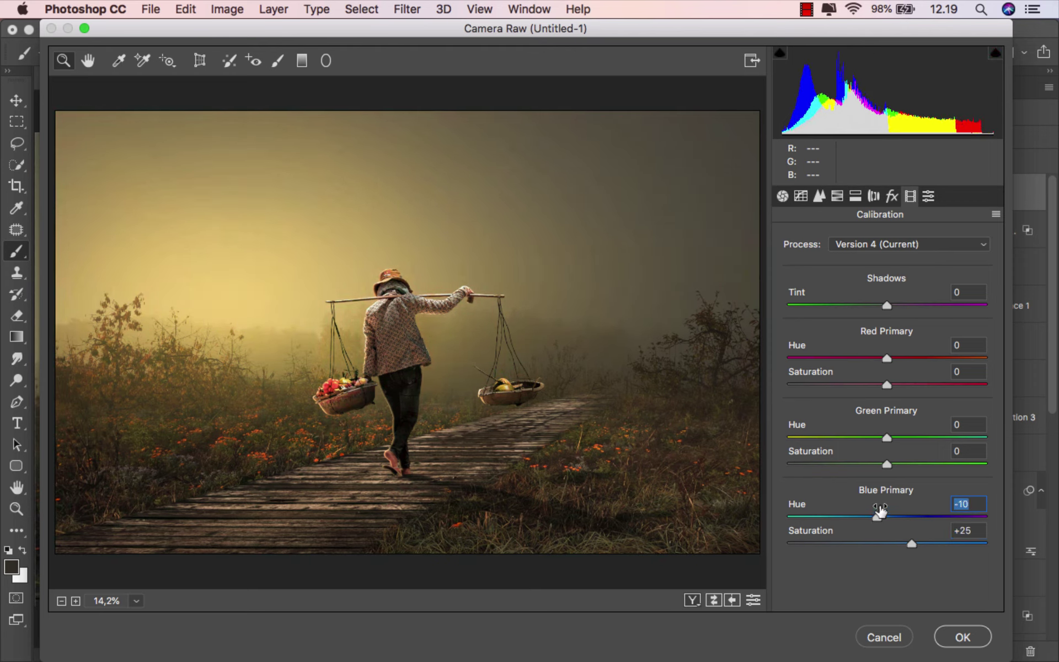
mouse_move(887, 463)
mouse_down()
mouse_move(900, 464)
mouse_move(763, 449)
mouse_move(906, 448)
mouse_up()
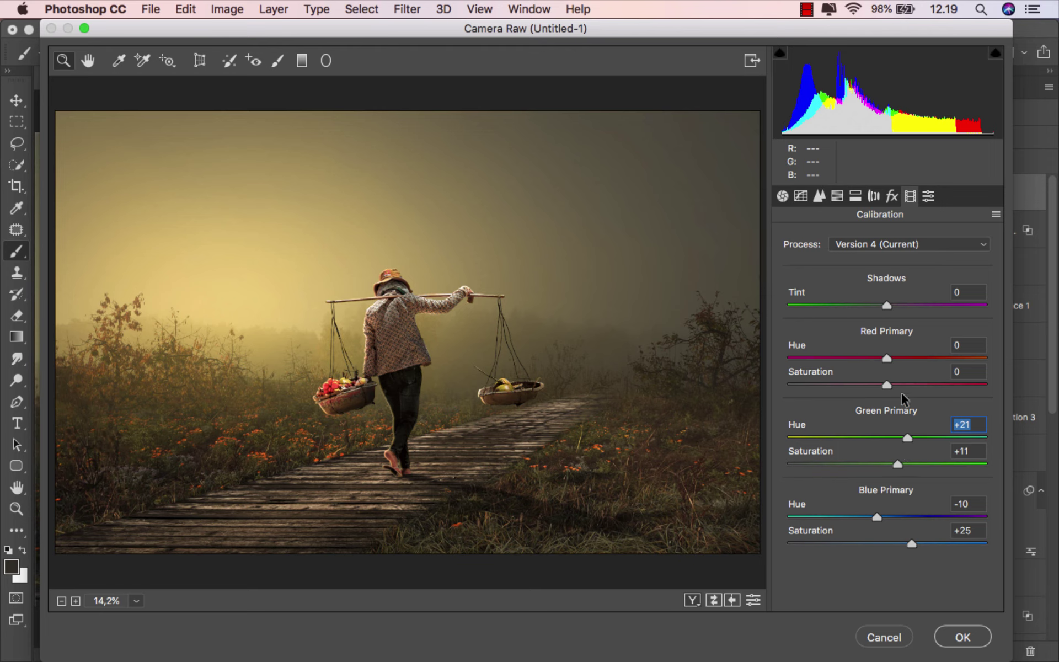
mouse_move(885, 386)
mouse_down()
mouse_move(987, 386)
mouse_move(881, 396)
mouse_move(902, 399)
mouse_up()
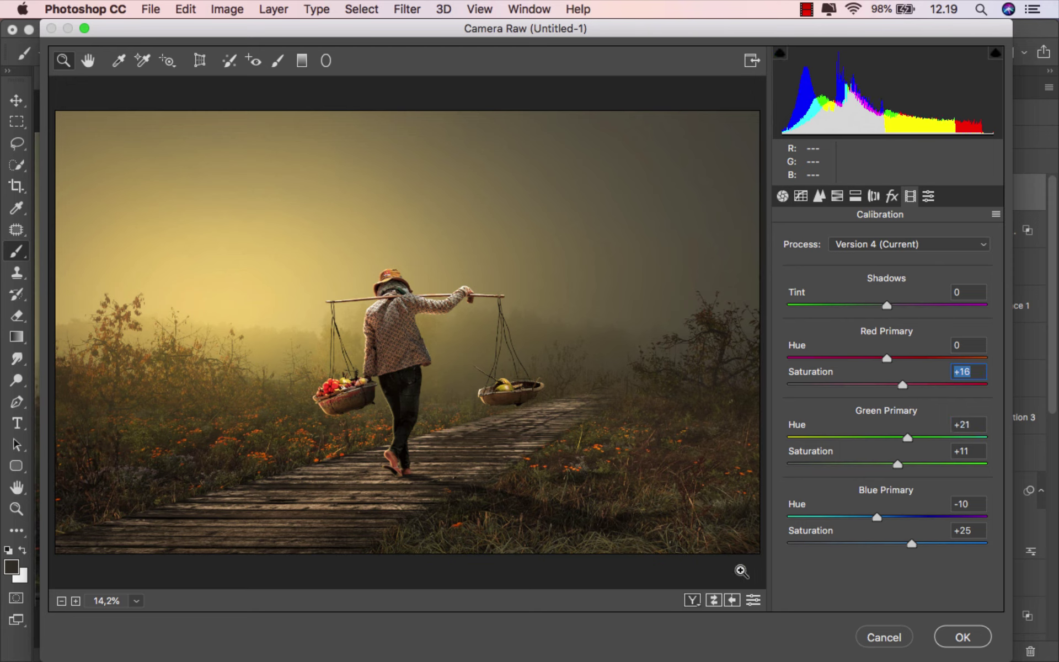
- Check the Camera Raw before/after, commit it to Layer 6, and compare the layer on and off
click(715, 600)
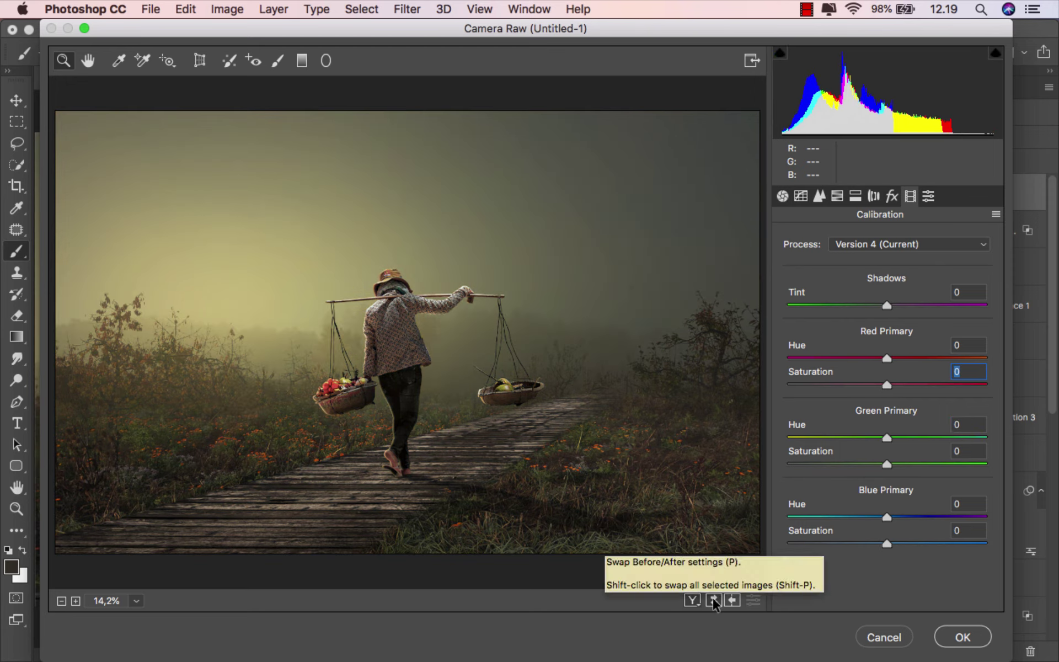
click(712, 599)
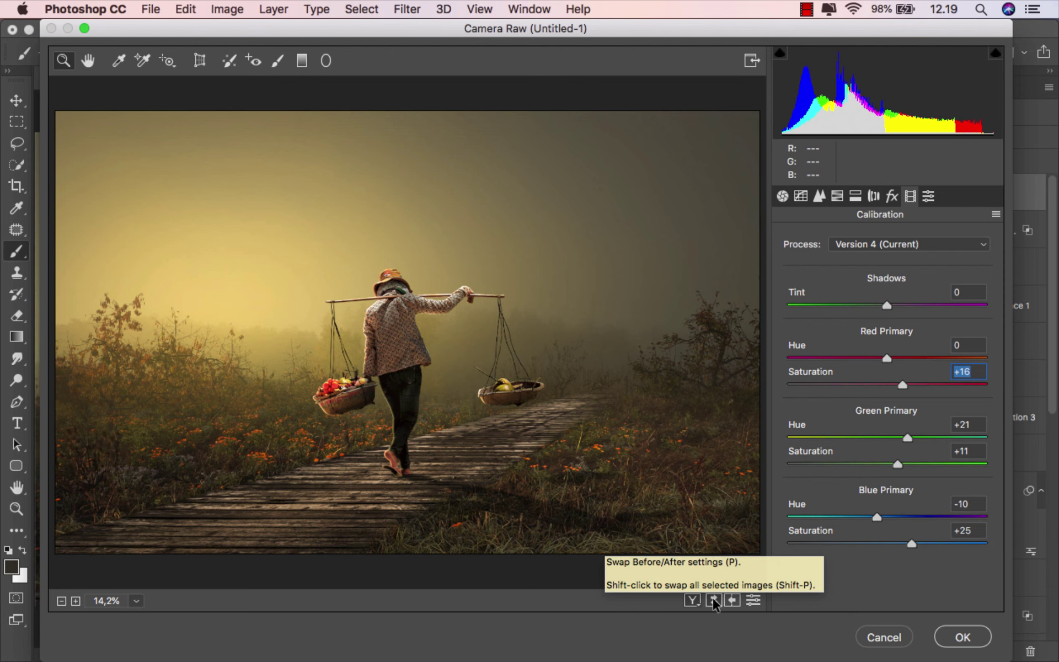
click(960, 636)
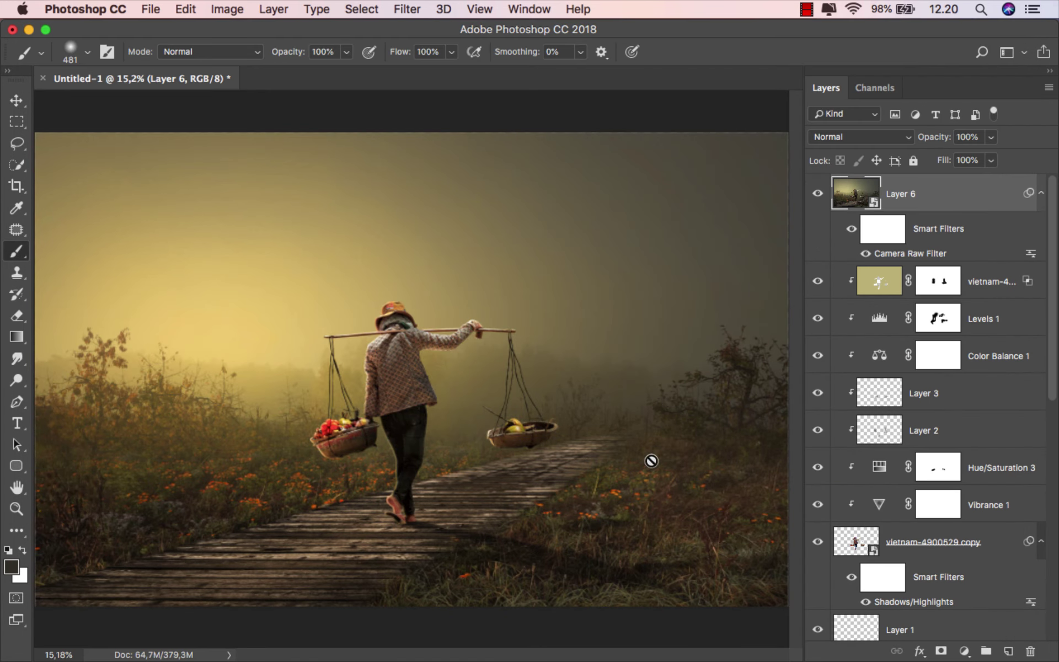
scroll(582, 451, down, 1)
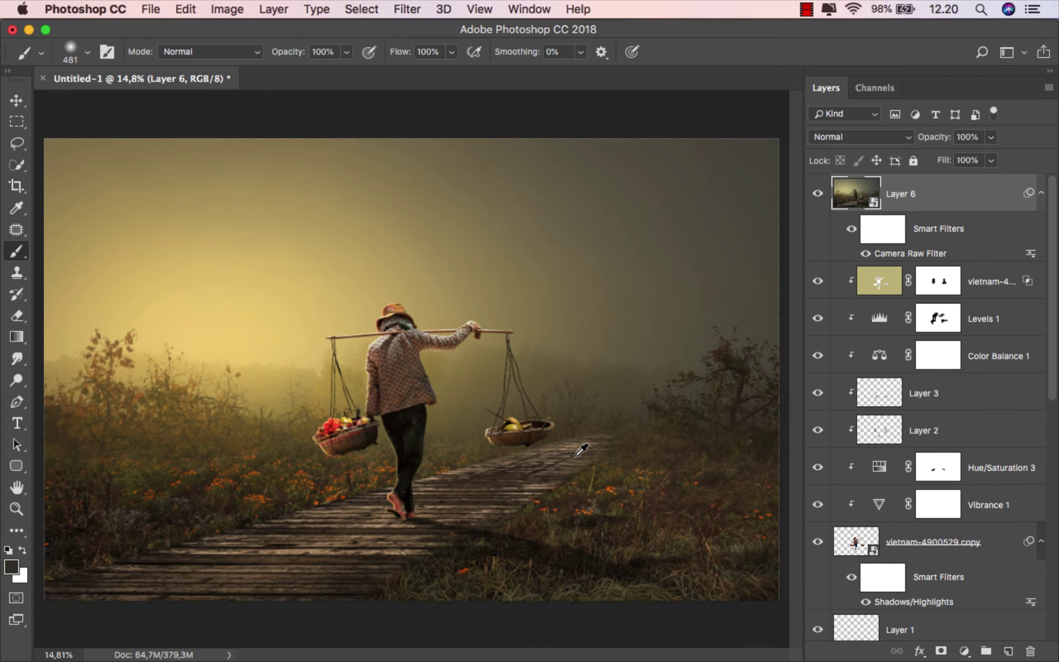
click(817, 194)
click(818, 194)
key(v)
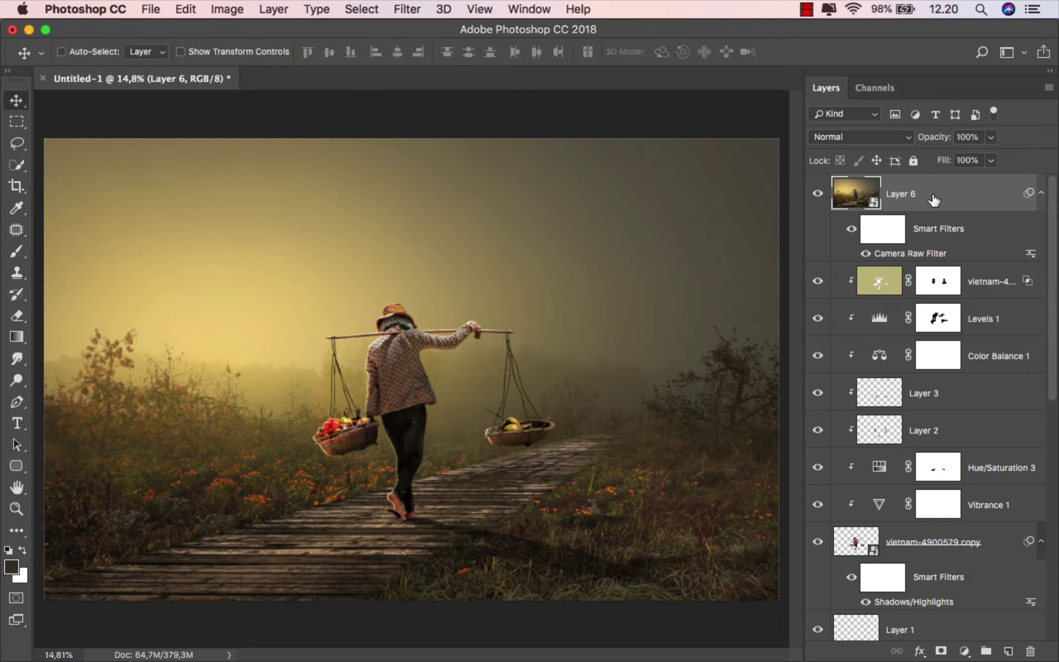